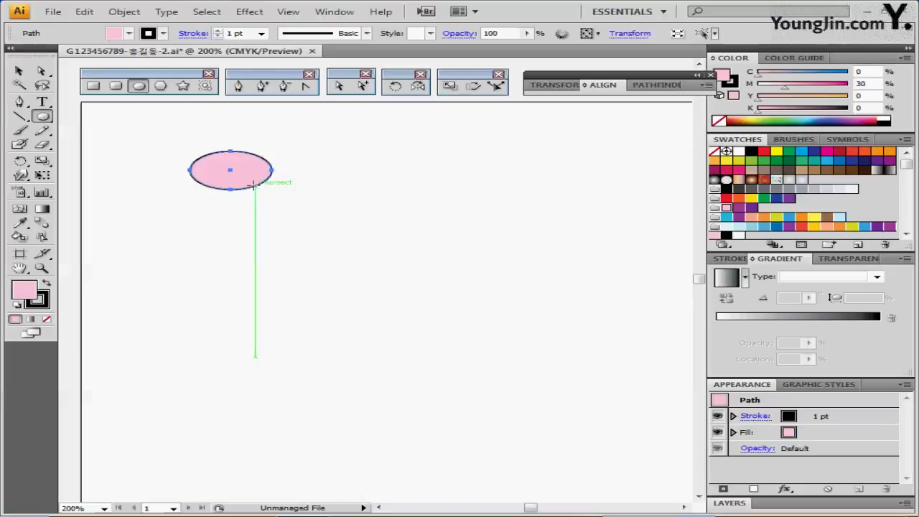
Draw a tall ellipse for an ear, overlapping the upper left of the horizontal head ellipse.
{"action": "left_click", "coordinate": [261, 180], "text": "ctrl"}
{"action": "left_click_drag", "start_coordinate": [234, 194], "coordinate": [225, 176]}
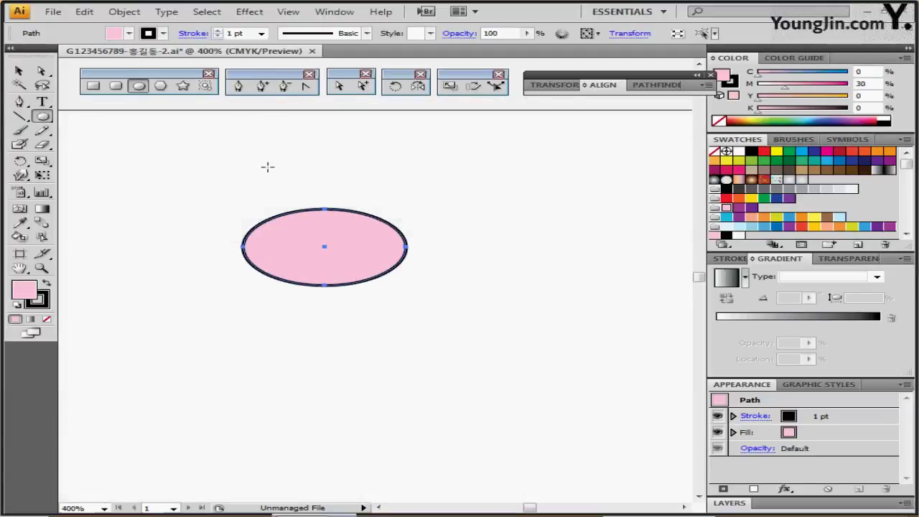
{"action": "mouse_move", "coordinate": [257, 145]}
{"action": "left_mouse_down"}
{"action": "mouse_move", "coordinate": [300, 242]}
{"action": "mouse_move", "coordinate": [312, 243]}
{"action": "mouse_move", "coordinate": [329, 271]}
{"action": "mouse_move", "coordinate": [288, 237]}
{"action": "left_mouse_up"}
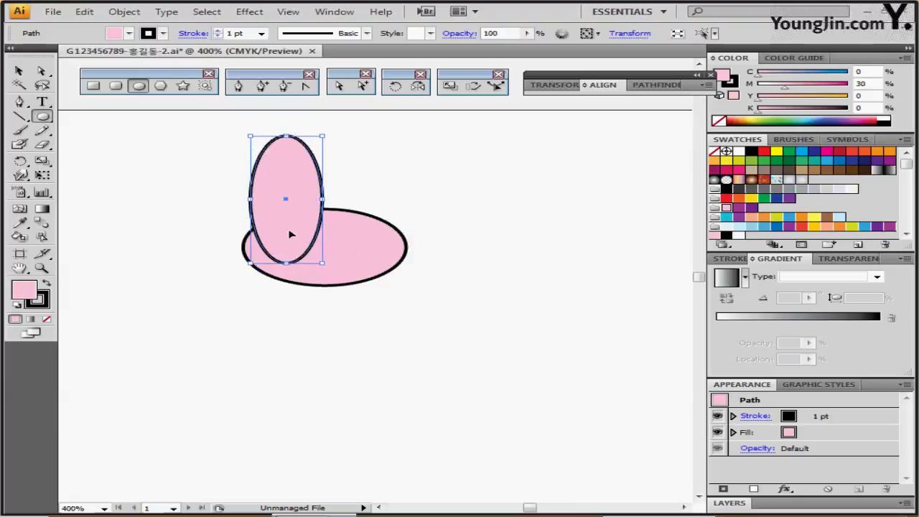
Shorten the direction handles of the ear's uppermost anchor so the ear tapers to a pointed tip.
{"action": "left_click", "coordinate": [364, 86]}
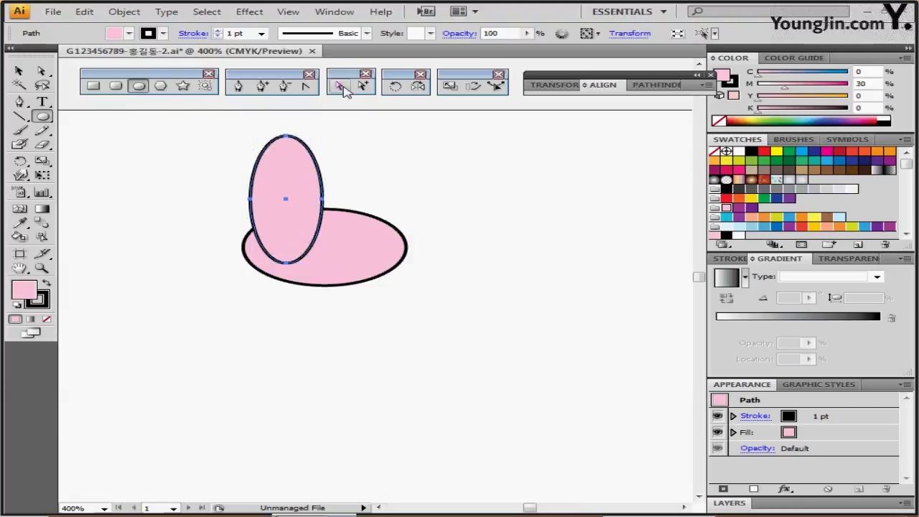
{"action": "left_click", "coordinate": [340, 86]}
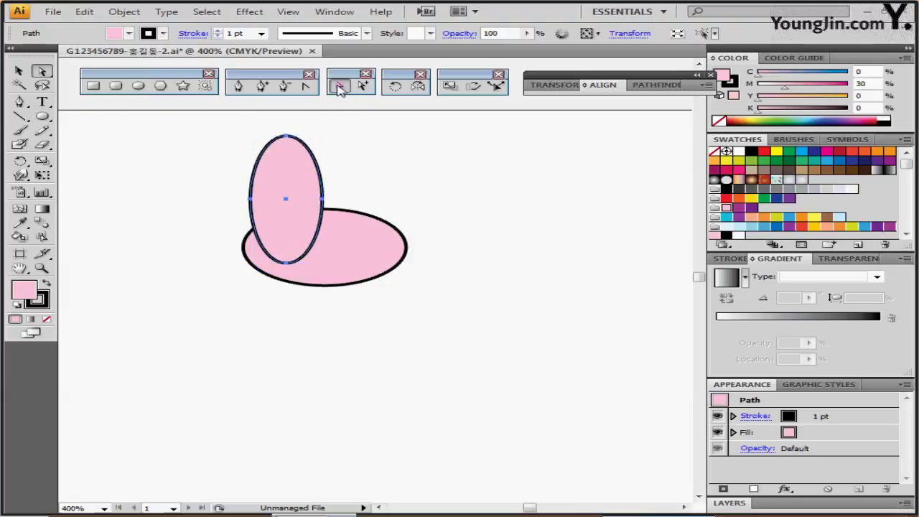
{"action": "left_click", "coordinate": [286, 135]}
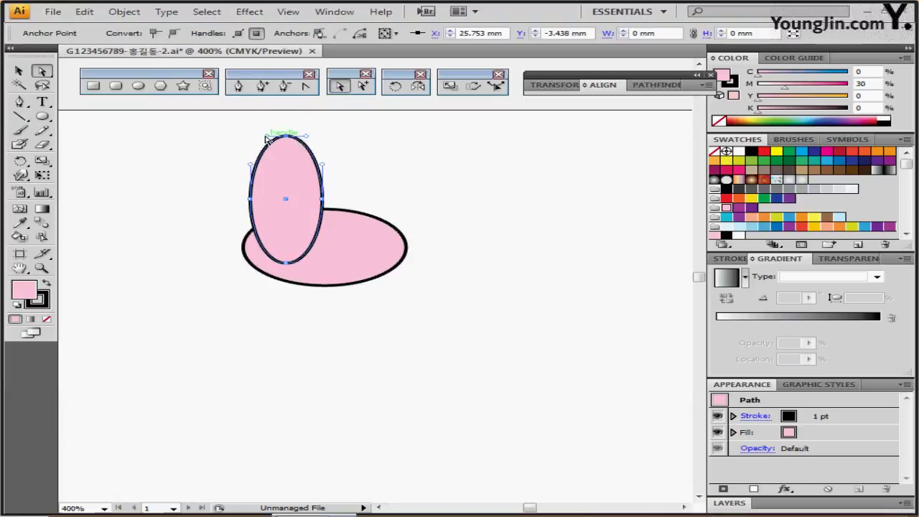
{"action": "left_click_drag", "start_coordinate": [269, 137], "coordinate": [294, 136]}
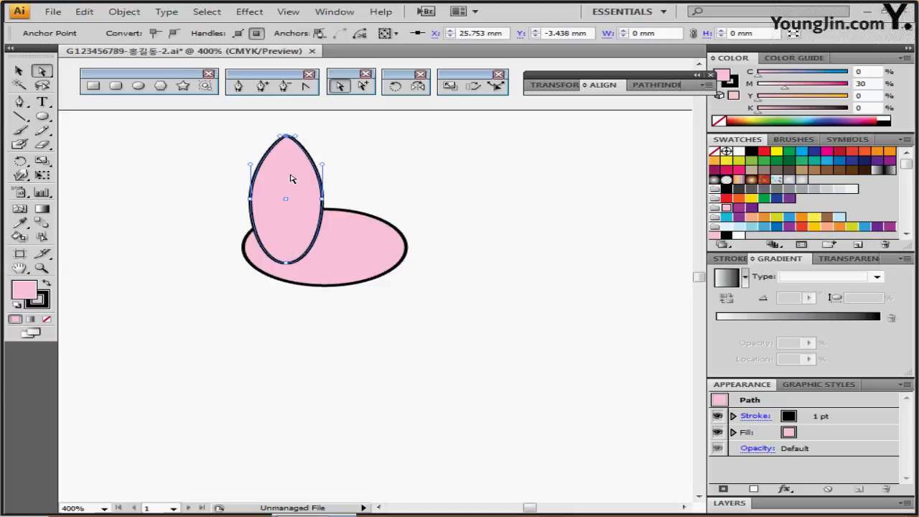
Draw a large rounded ellipse for the body centred beneath the head, and shift the ear slightly down.
{"action": "left_click_drag", "start_coordinate": [300, 250], "coordinate": [300, 222]}
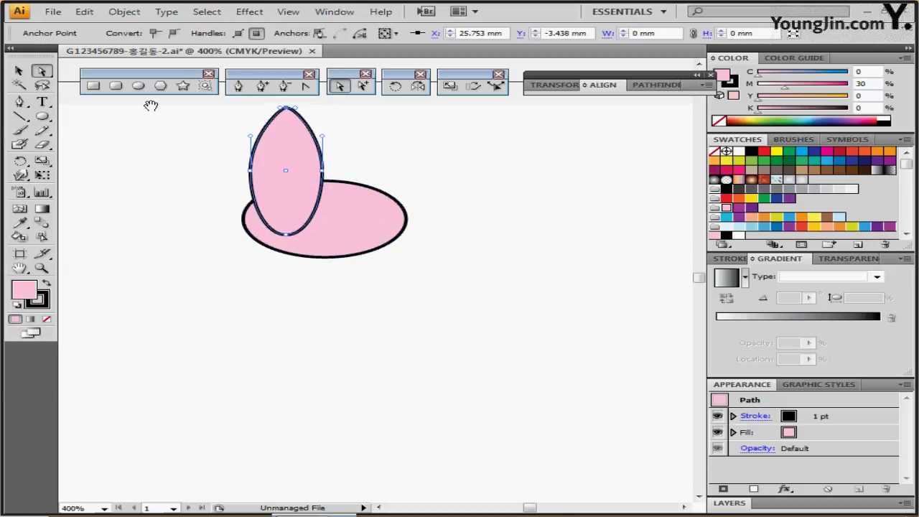
{"action": "left_click", "coordinate": [138, 86]}
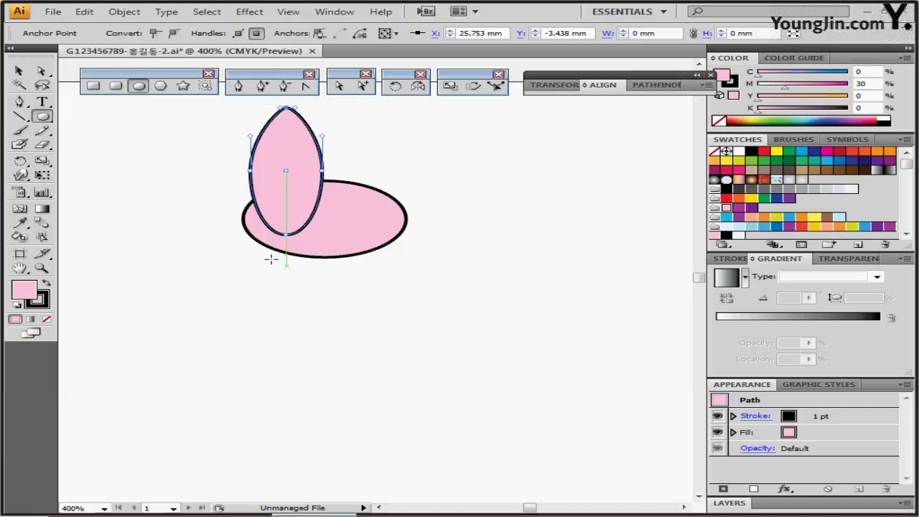
{"action": "left_click_drag", "start_coordinate": [269, 247], "coordinate": [403, 365]}
{"action": "mouse_move", "coordinate": [348, 323]}
{"action": "left_mouse_down"}
{"action": "mouse_move", "coordinate": [336, 321]}
{"action": "mouse_move", "coordinate": [349, 314]}
{"action": "left_mouse_up"}
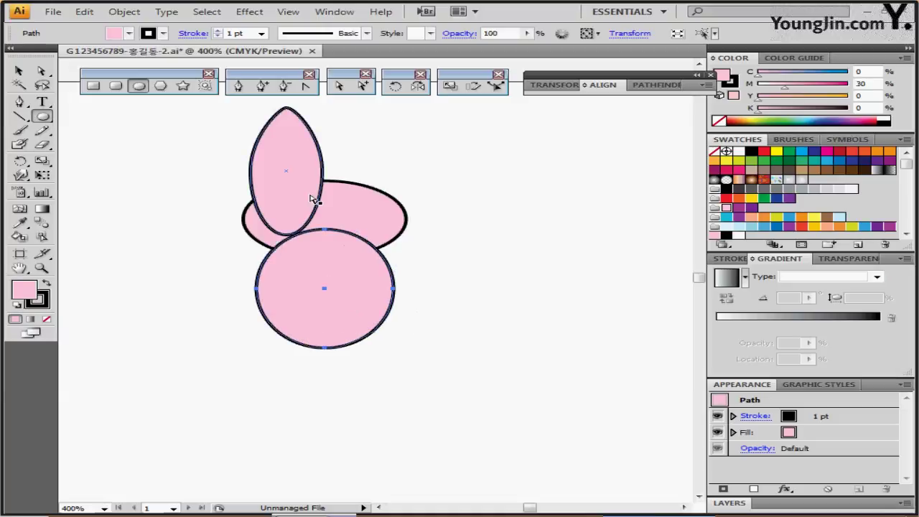
{"action": "left_click_drag", "start_coordinate": [290, 178], "coordinate": [290, 189]}
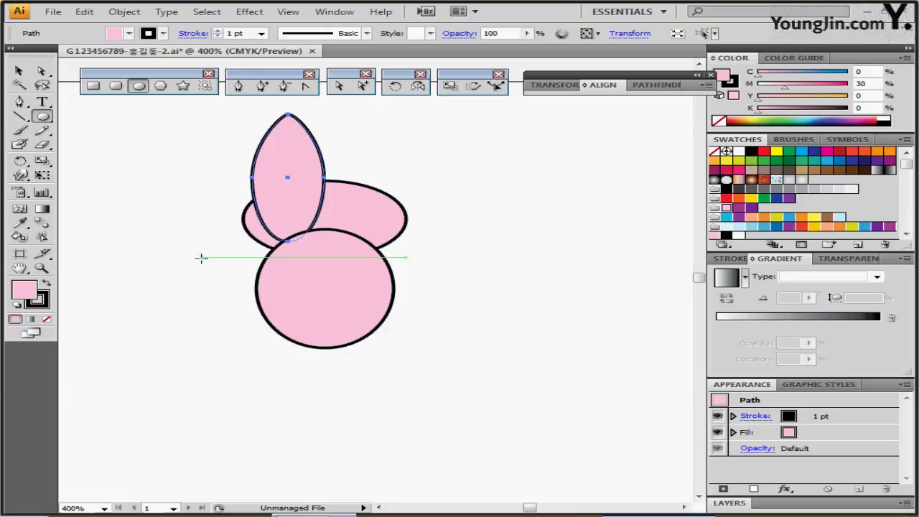
Draw two horizontal ellipses over the body's left side as an arm and a leg, and enlarge them to similar sizes.
{"action": "left_click_drag", "start_coordinate": [203, 257], "coordinate": [300, 286]}
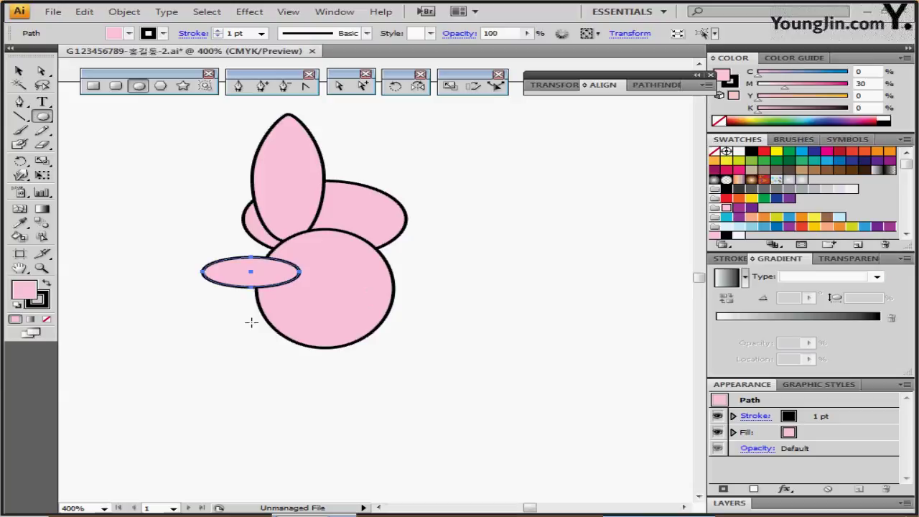
{"action": "left_click_drag", "start_coordinate": [225, 311], "coordinate": [313, 352]}
{"action": "left_click", "coordinate": [261, 273], "text": "ctrl"}
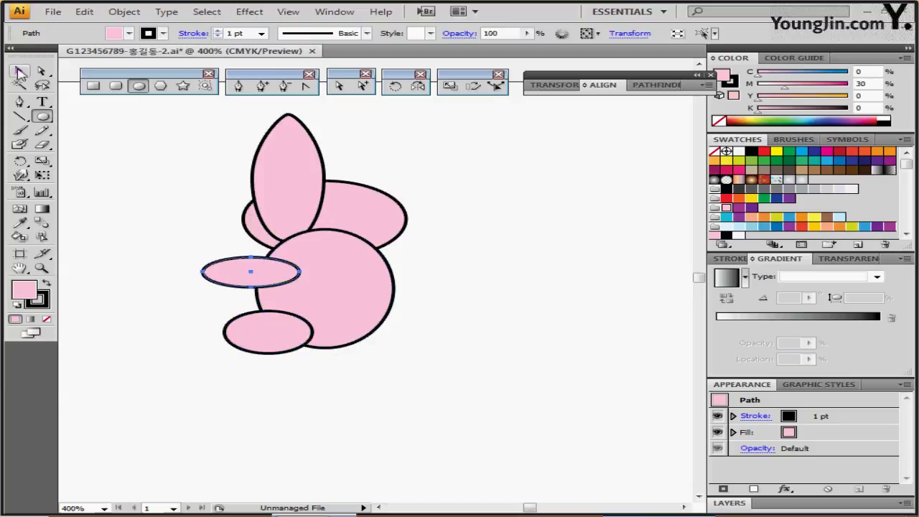
{"action": "left_click", "coordinate": [19, 72]}
{"action": "left_click_drag", "start_coordinate": [251, 287], "coordinate": [251, 321]}
{"action": "left_click", "coordinate": [225, 330]}
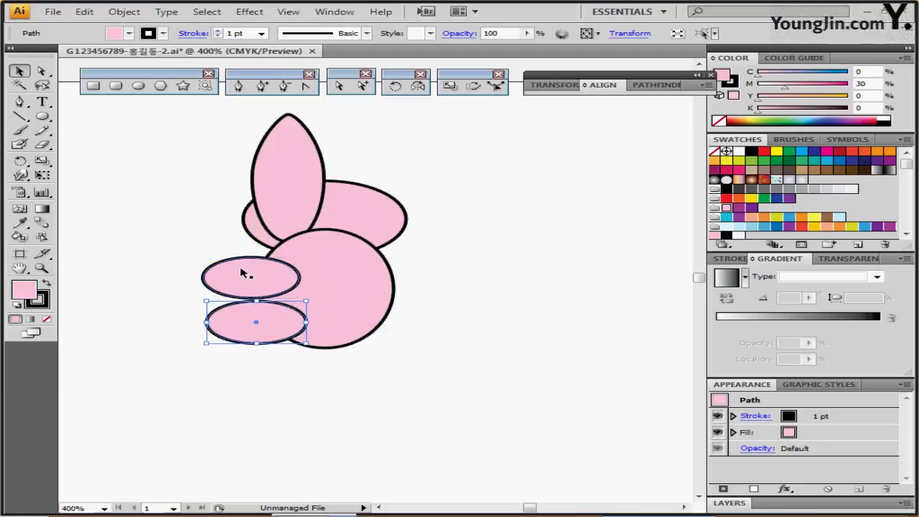
Rotate the arm ellipse counterclockwise so its outer end tips downward, and adjust its position beside the body.
{"action": "left_click", "coordinate": [247, 265]}
{"action": "left_click_drag", "start_coordinate": [252, 258], "coordinate": [277, 279]}
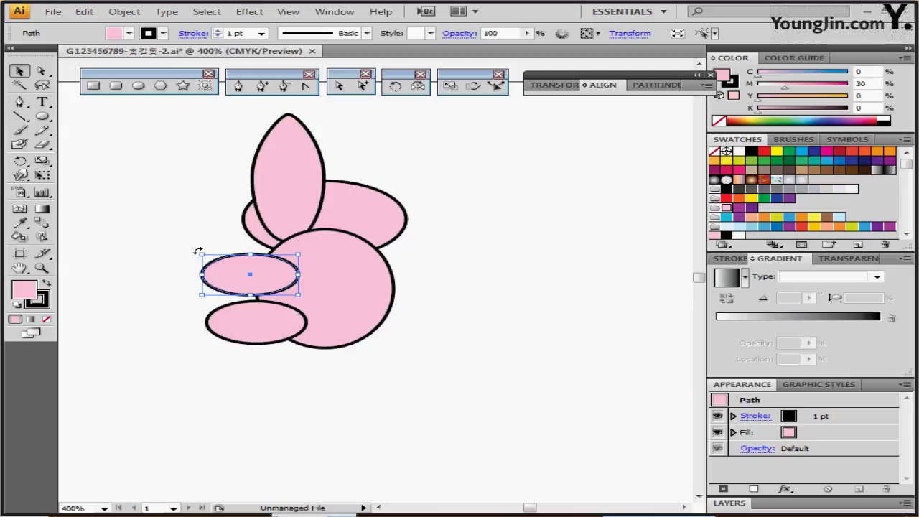
{"action": "left_click_drag", "start_coordinate": [198, 250], "coordinate": [188, 263]}
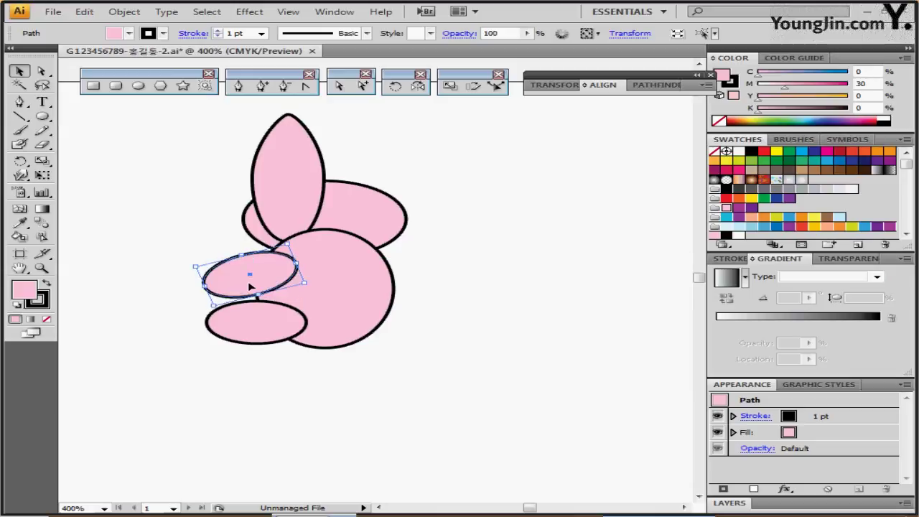
{"action": "left_click_drag", "start_coordinate": [247, 287], "coordinate": [247, 287]}
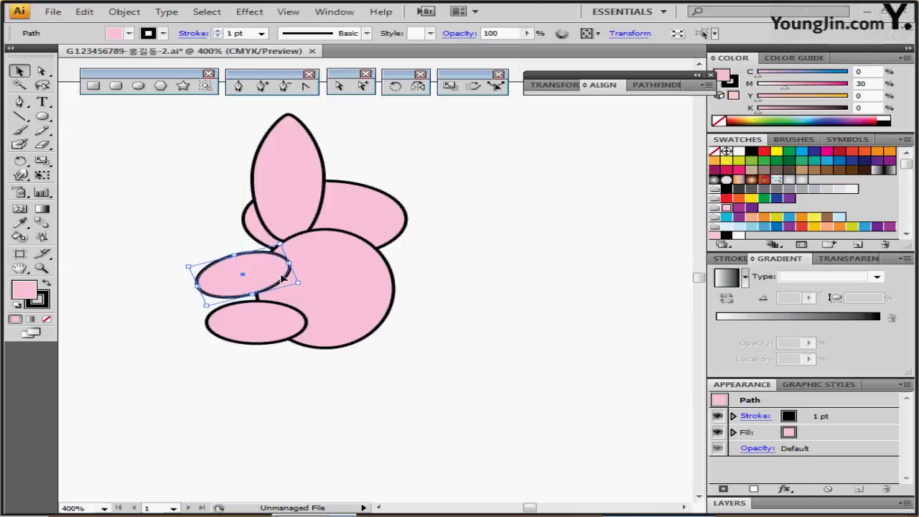
Rotate the leg ellipse clockwise so its outer end tips upward, and position it beneath the arm.
{"action": "left_click", "coordinate": [277, 327]}
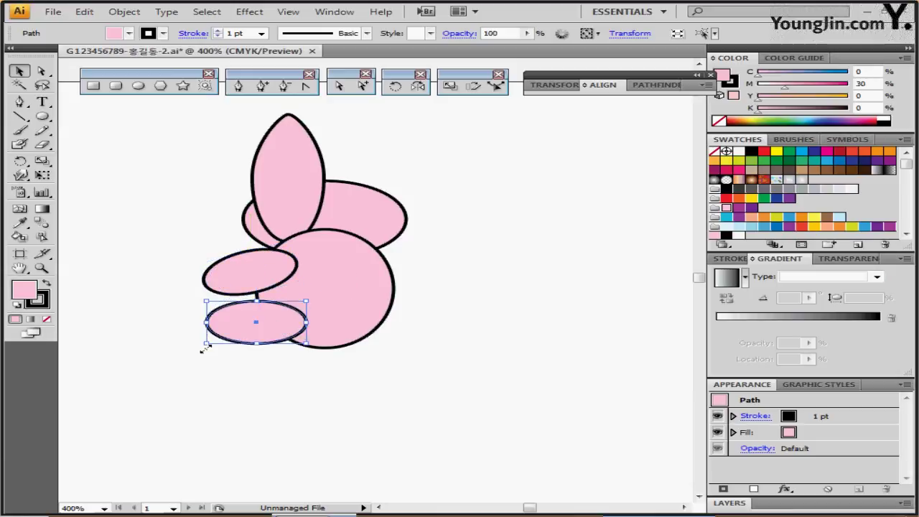
{"action": "left_click_drag", "start_coordinate": [205, 349], "coordinate": [199, 335]}
{"action": "left_click_drag", "start_coordinate": [262, 324], "coordinate": [283, 336]}
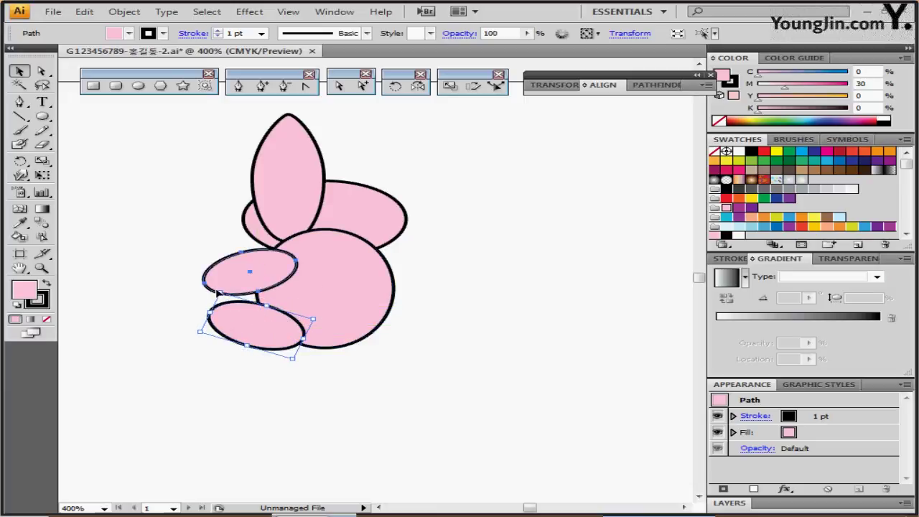
Lengthen the arm slightly at its outer end and make the leg slightly thicker.
{"action": "left_click", "coordinate": [259, 262]}
{"action": "left_click_drag", "start_coordinate": [204, 284], "coordinate": [195, 286]}
{"action": "left_click", "coordinate": [256, 380]}
{"action": "left_click", "coordinate": [254, 324]}
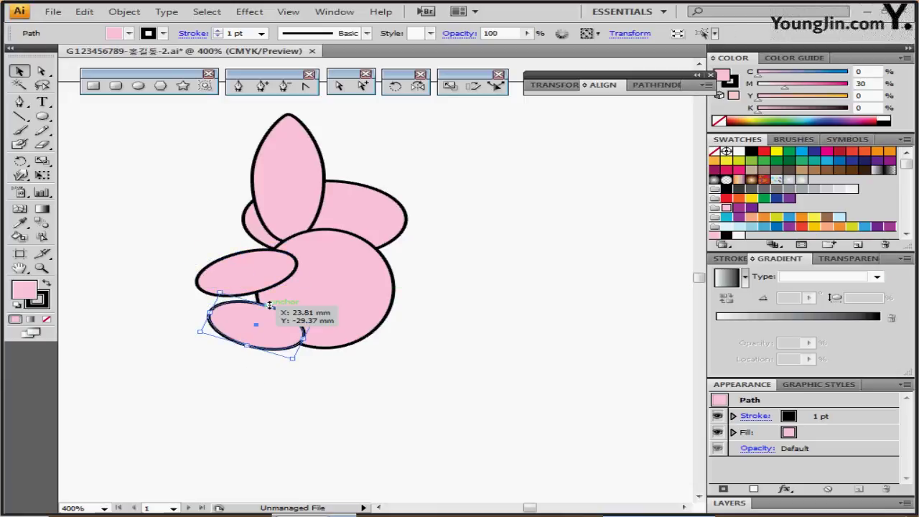
{"action": "left_click_drag", "start_coordinate": [269, 305], "coordinate": [272, 302]}
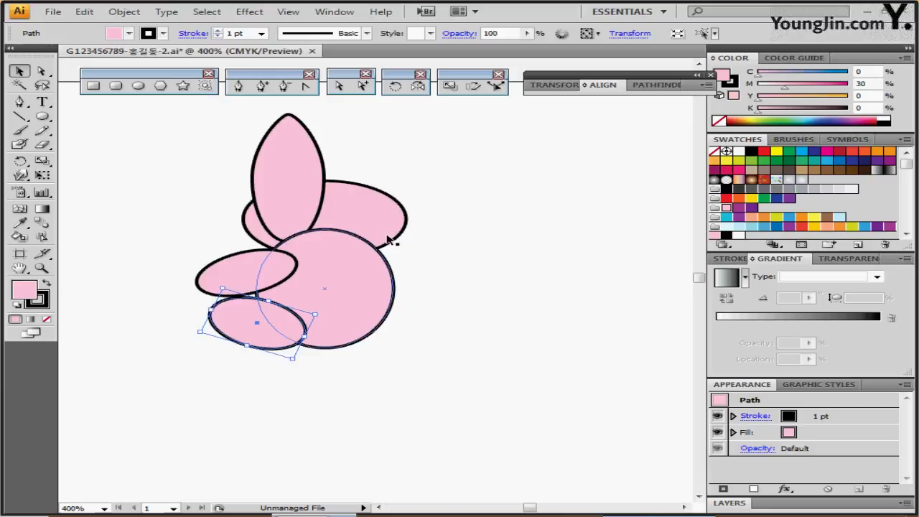
{"action": "left_click", "coordinate": [460, 212]}
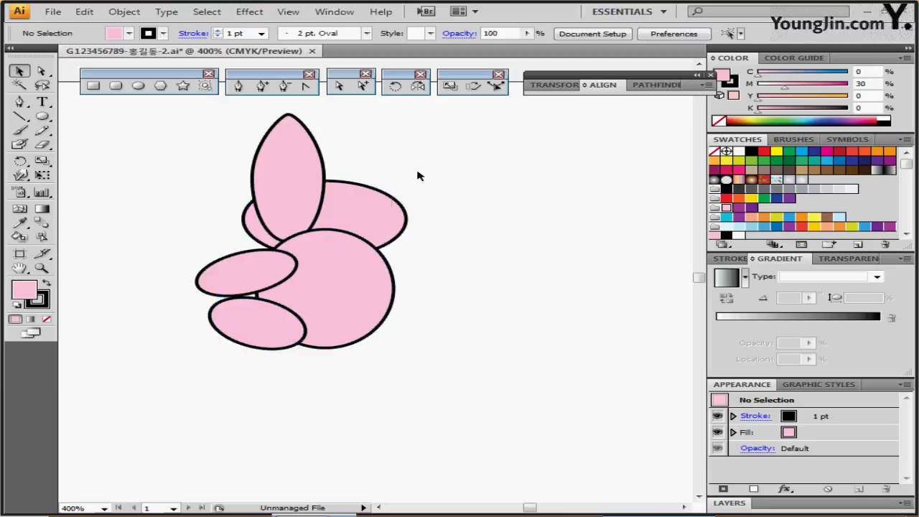
Align the head and body ellipses to each other on their horizontal centres.
{"action": "left_click_drag", "start_coordinate": [419, 174], "coordinate": [360, 291]}
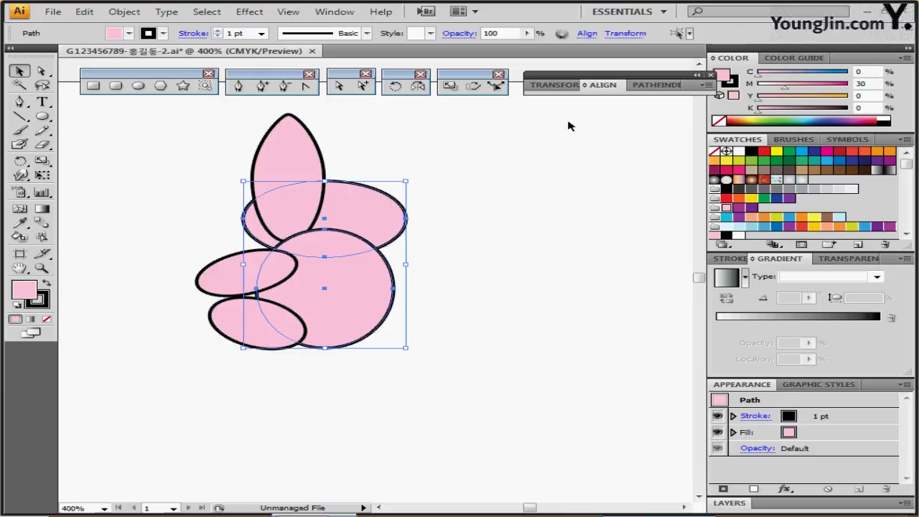
{"action": "left_click", "coordinate": [597, 87]}
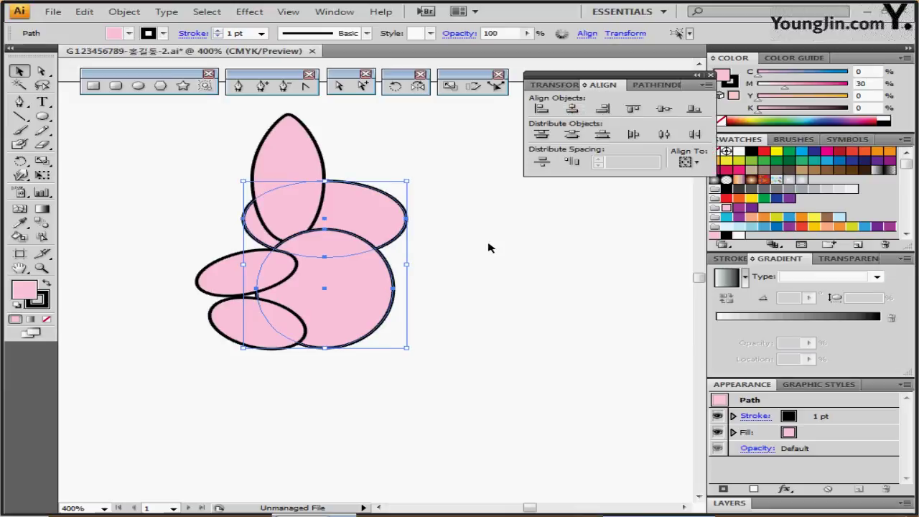
{"action": "left_click", "coordinate": [517, 251]}
Shift the ear slightly left, then reflect copies of the ear, arm and leg across the body's vertical centre axis.
{"action": "left_click", "coordinate": [288, 172]}
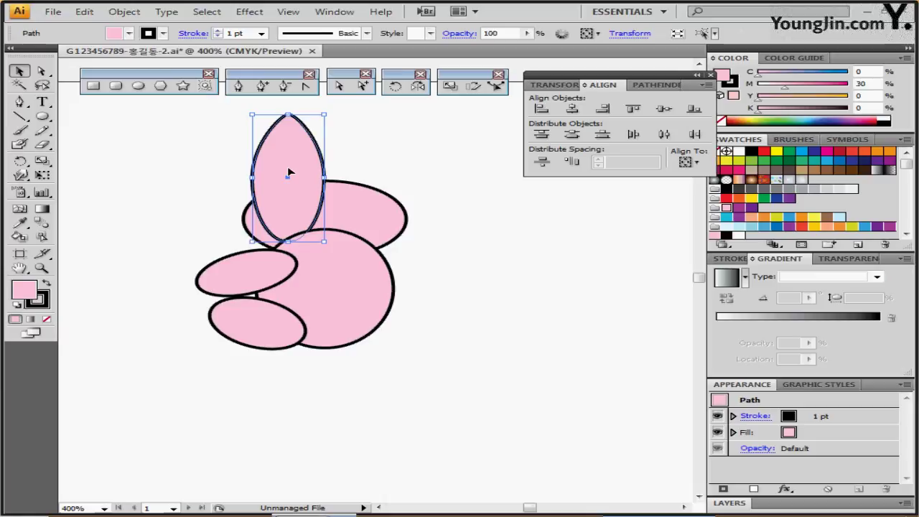
{"action": "left_click_drag", "start_coordinate": [285, 180], "coordinate": [280, 179]}
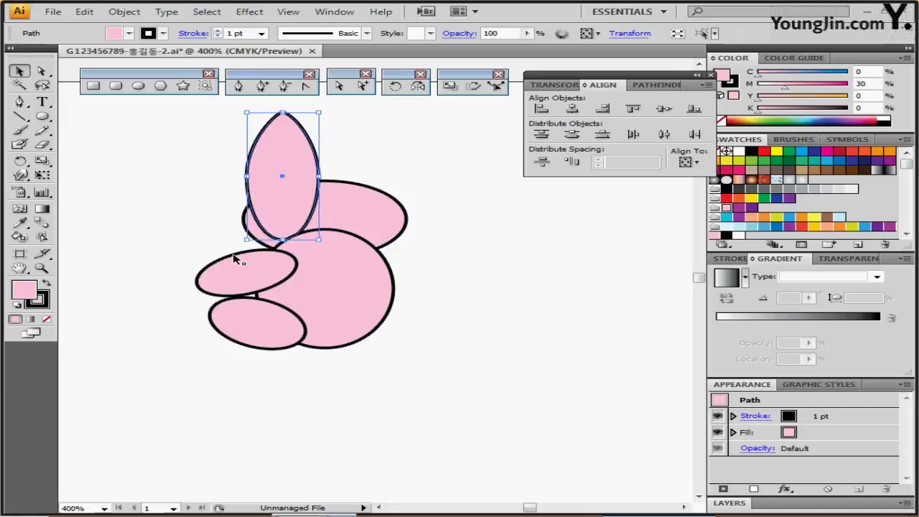
{"action": "left_click", "coordinate": [238, 260], "text": "shift"}
{"action": "left_click", "coordinate": [244, 316], "text": "shift"}
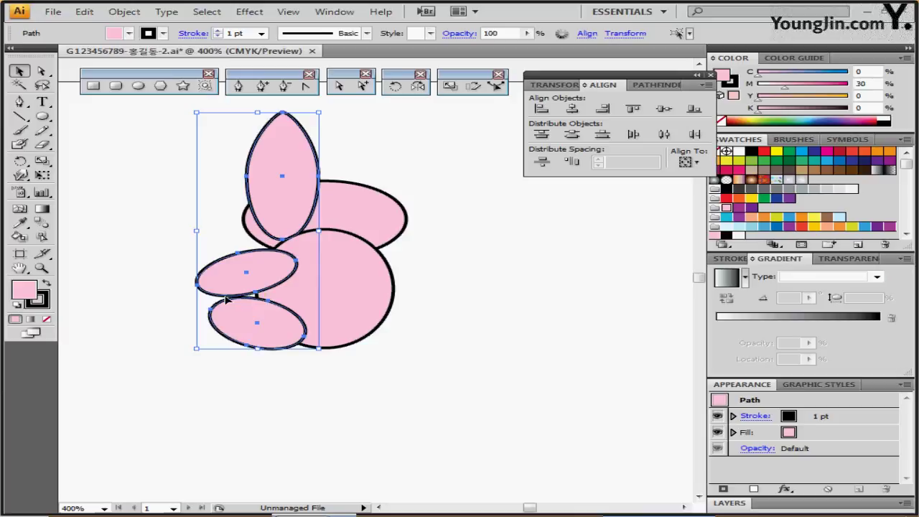
{"action": "left_click", "coordinate": [418, 85]}
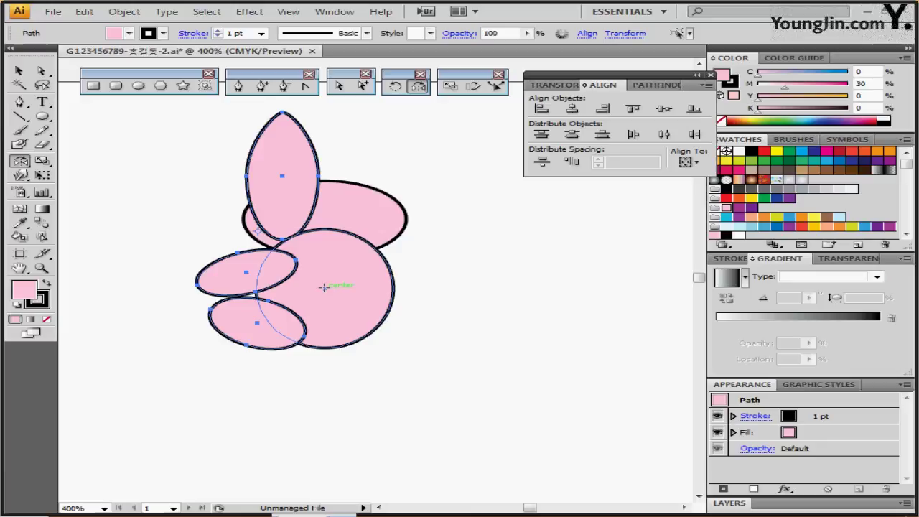
{"action": "left_click", "coordinate": [324, 287]}
{"action": "left_click_drag", "start_coordinate": [276, 194], "coordinate": [425, 141]}
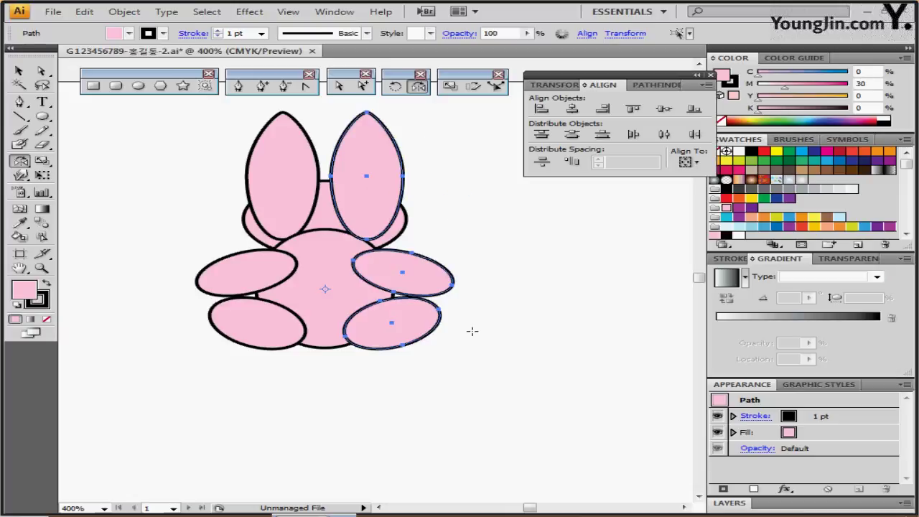
{"action": "key", "text": "ctrl"}
{"action": "left_click", "coordinate": [422, 392], "text": "ctrl"}
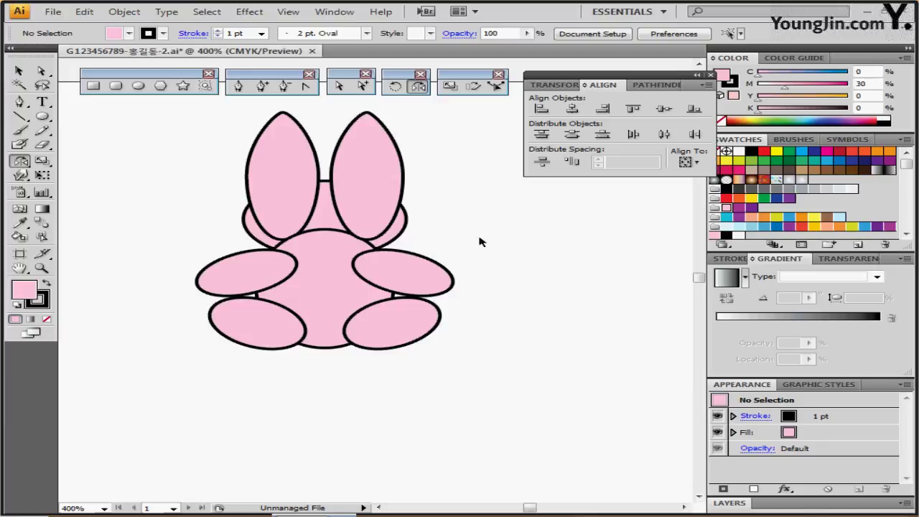
Move the left and right ears slightly inward so they sit closer together above the head.
{"action": "left_click", "coordinate": [296, 199], "text": "ctrl"}
{"action": "left_click_drag", "start_coordinate": [294, 198], "coordinate": [297, 199]}
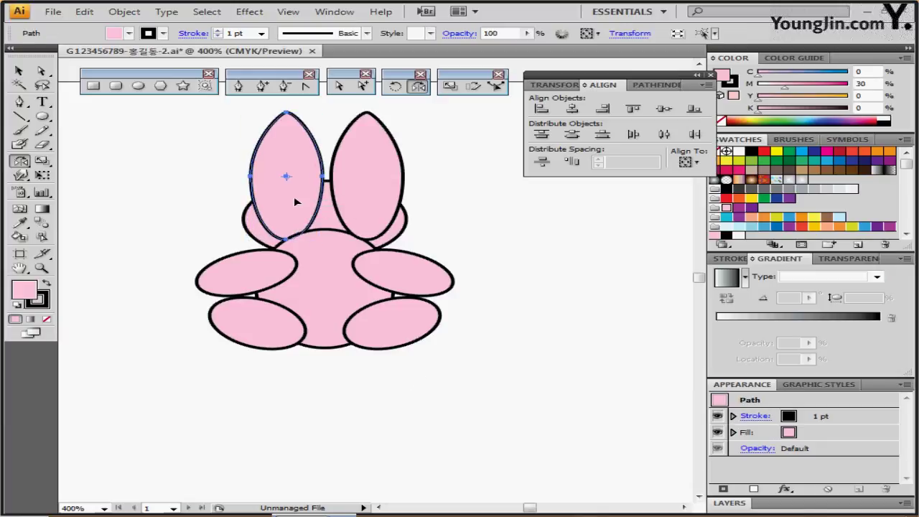
{"action": "left_click", "coordinate": [388, 174], "text": "ctrl"}
{"action": "left_click_drag", "start_coordinate": [388, 174], "coordinate": [384, 174]}
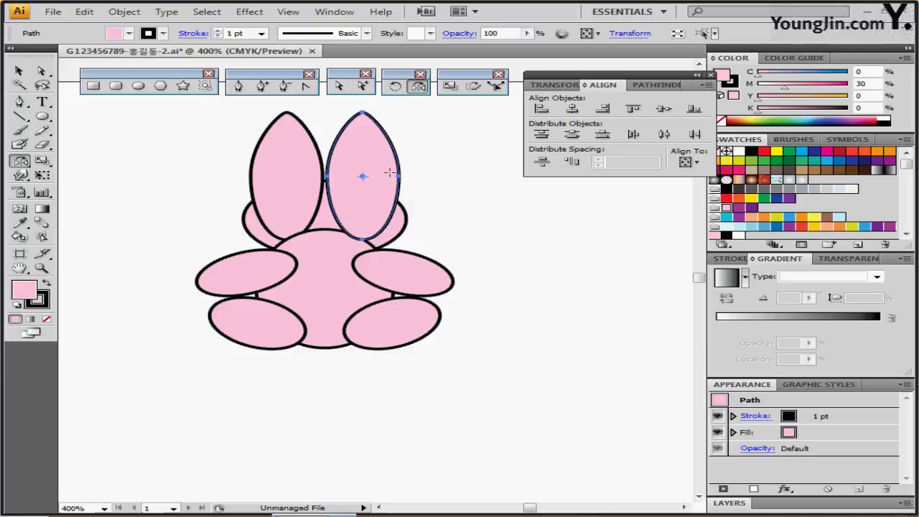
{"action": "left_click", "coordinate": [460, 210], "text": "ctrl"}
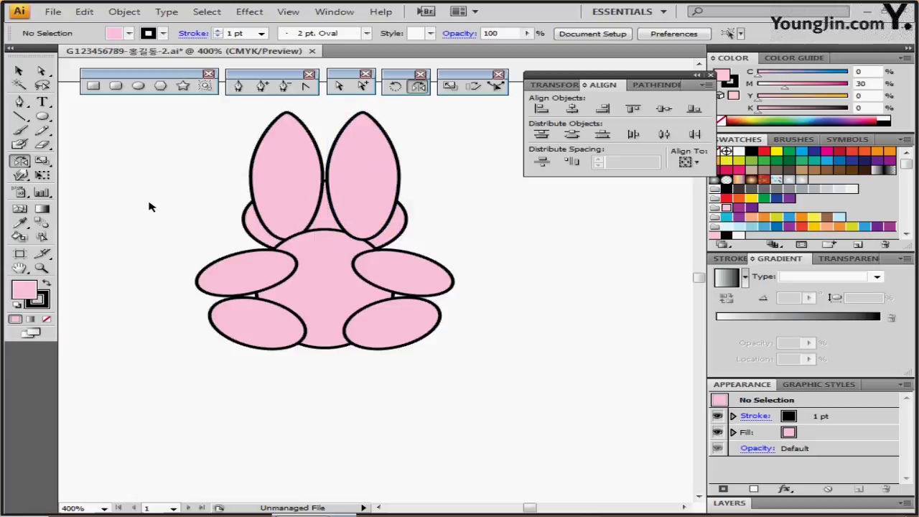
Nudge the left ear inward and the right ear slightly up and inward so their inner edges overlap slightly.
{"action": "left_click", "coordinate": [254, 188], "text": "ctrl"}
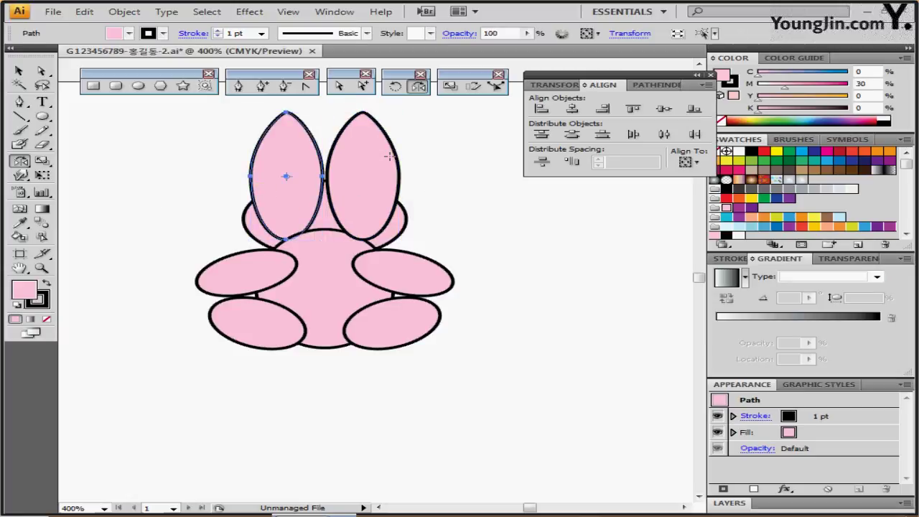
{"action": "key", "text": "Right"}
{"action": "key", "text": "Right"}
{"action": "key", "text": "Right"}
{"action": "key", "text": "Right"}
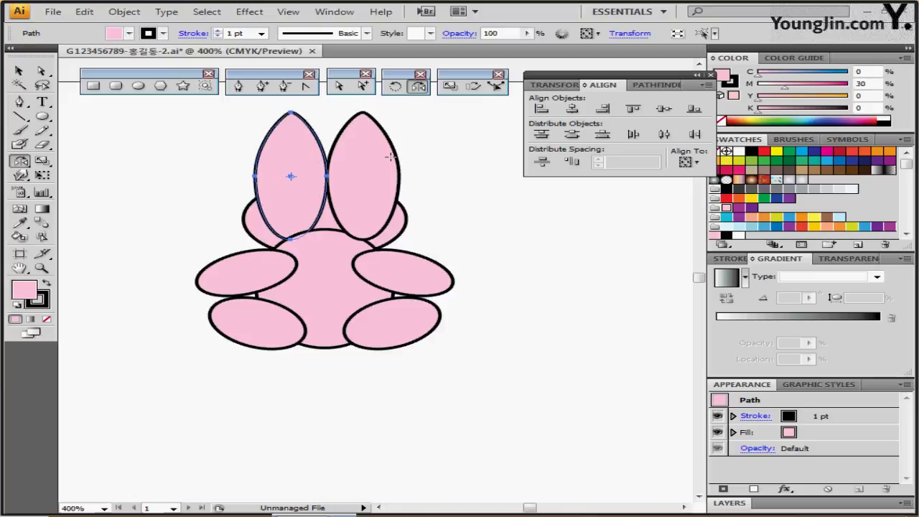
{"action": "left_click", "coordinate": [335, 177], "text": "ctrl"}
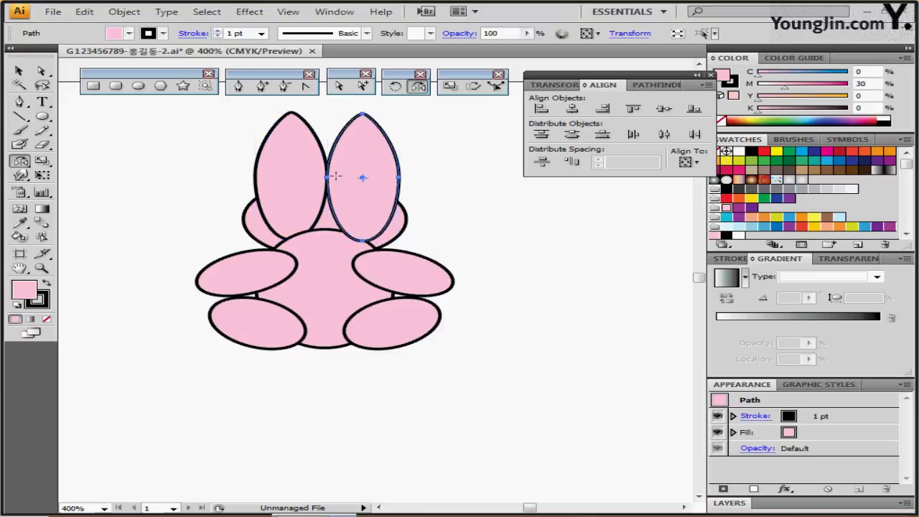
{"action": "key", "text": "Up"}
{"action": "key", "text": "Up"}
{"action": "key", "text": "Left"}
{"action": "key", "text": "Left"}
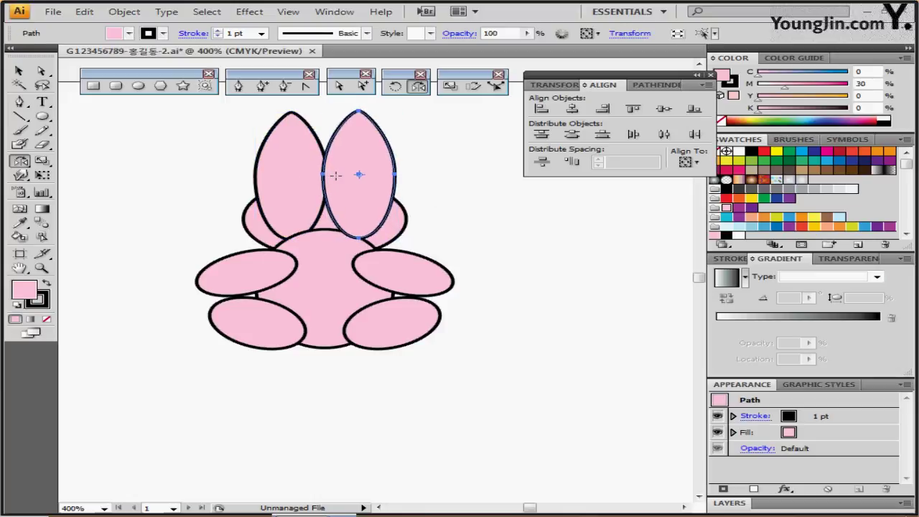
{"action": "key", "text": "Right"}
Align the two ears to each other on their vertical centres.
{"action": "left_click", "coordinate": [288, 149], "text": "shift"}
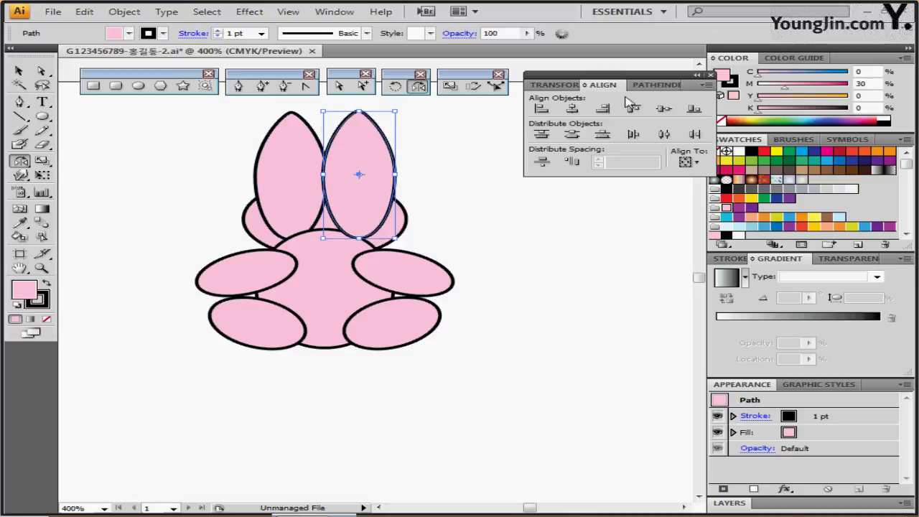
{"action": "left_click", "coordinate": [662, 108]}
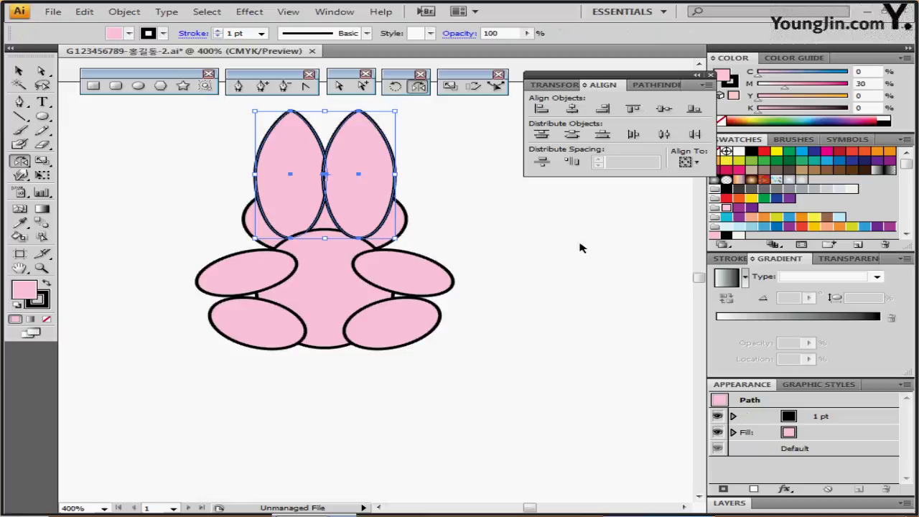
{"action": "left_click", "coordinate": [152, 164]}
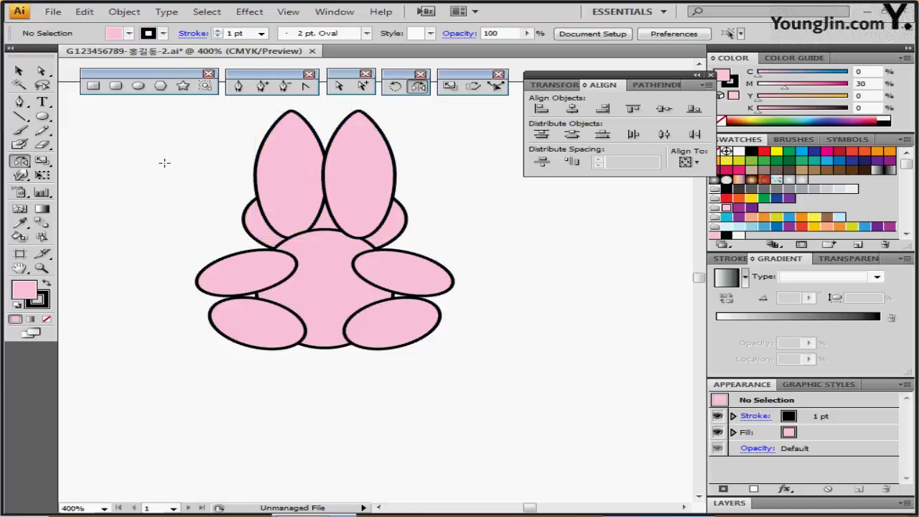
Unite all the rabbit's shapes into one silhouette and remove its stroke.
{"action": "left_click_drag", "start_coordinate": [154, 164], "coordinate": [421, 353]}
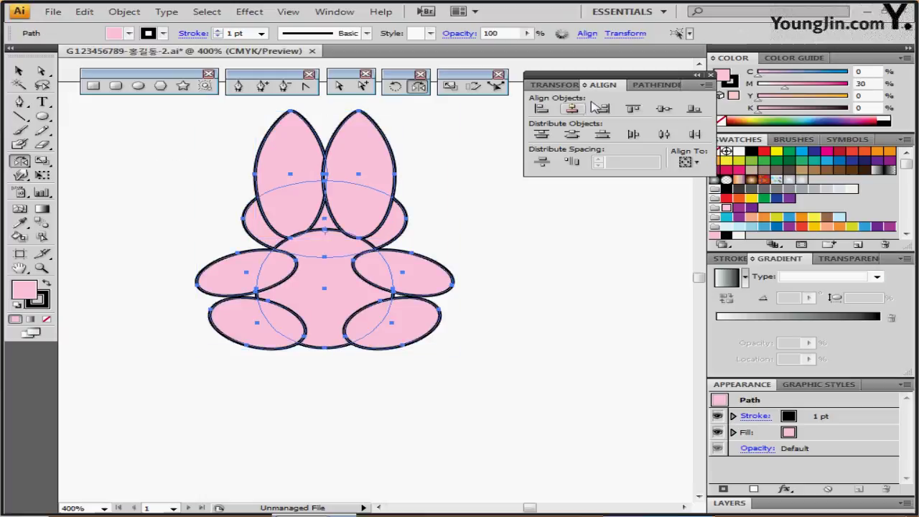
{"action": "left_click", "coordinate": [645, 84]}
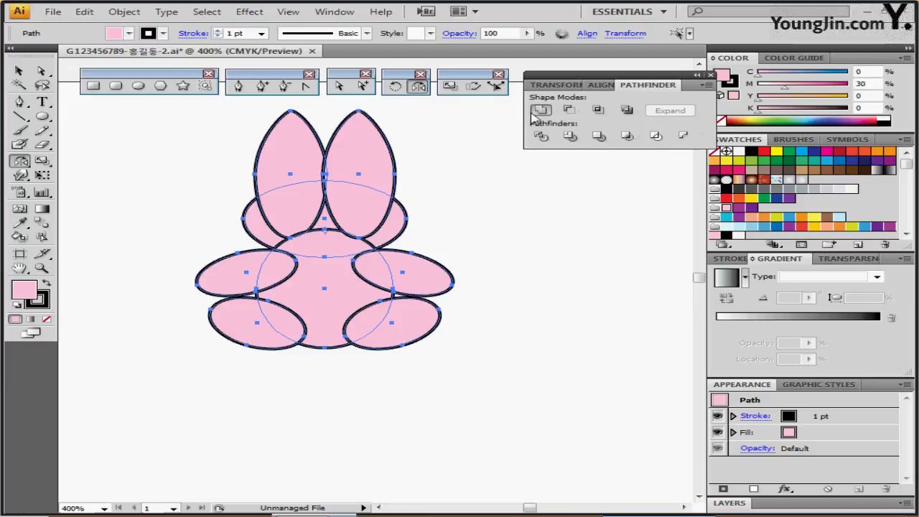
{"action": "left_click", "coordinate": [533, 113]}
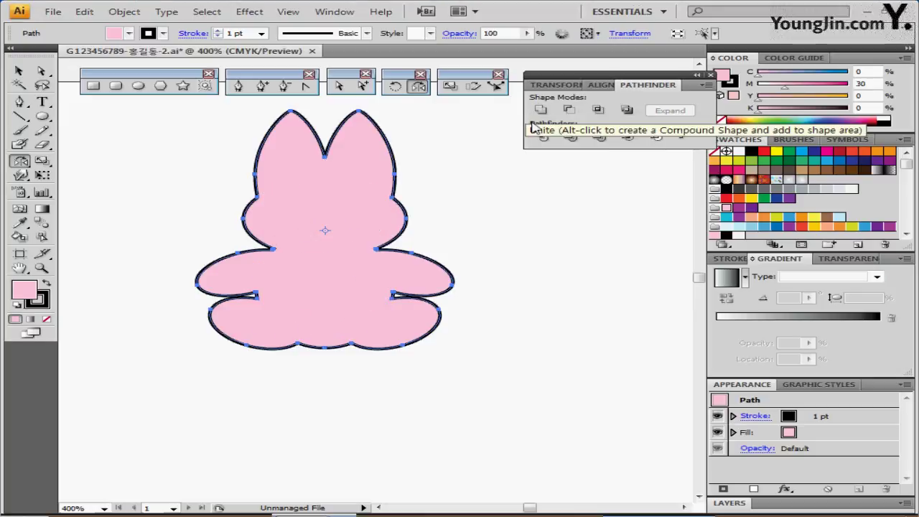
{"action": "key", "text": "space"}
{"action": "left_click_drag", "start_coordinate": [426, 202], "coordinate": [403, 206]}
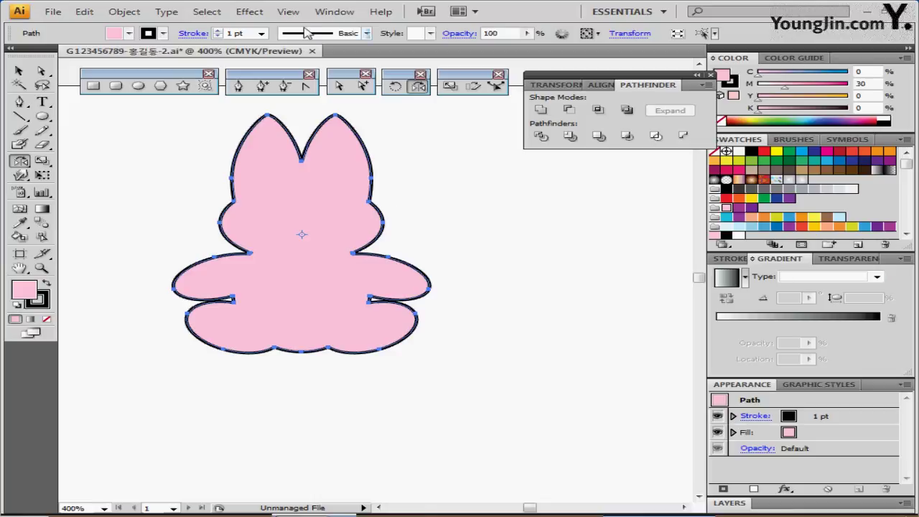
{"action": "left_click", "coordinate": [43, 308]}
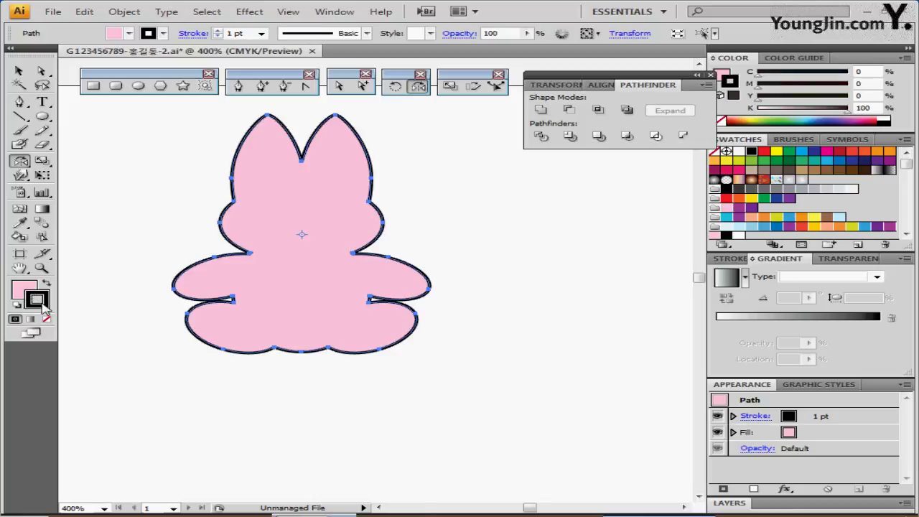
{"action": "left_click", "coordinate": [46, 319]}
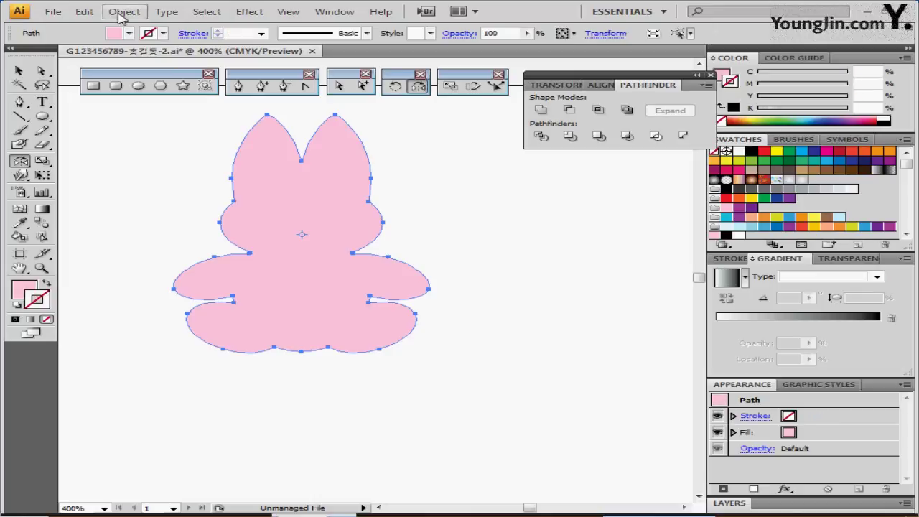
Create an offset path 2 mm outside the rabbit silhouette, with Miter joins and a miter limit of 4.
{"action": "left_click", "coordinate": [124, 12]}
{"action": "mouse_move", "coordinate": [186, 274]}
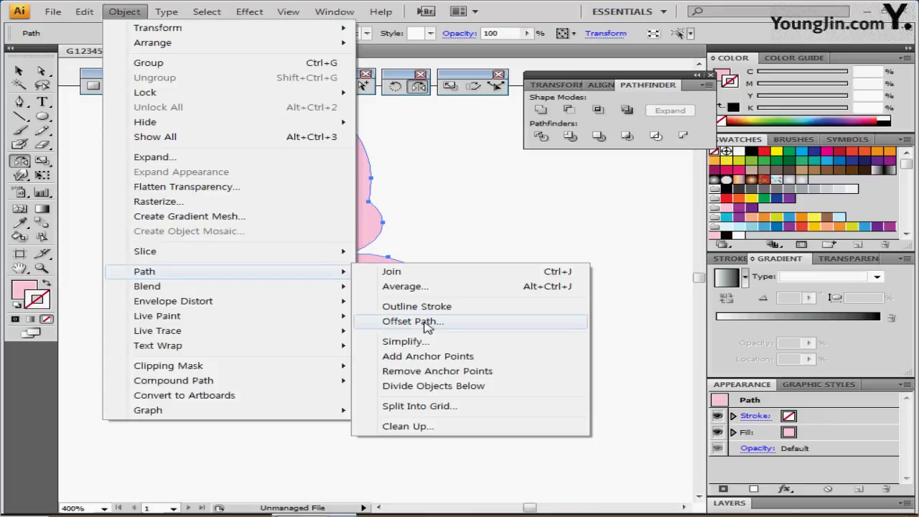
{"action": "left_click", "coordinate": [413, 322]}
{"action": "type", "text": "2"}
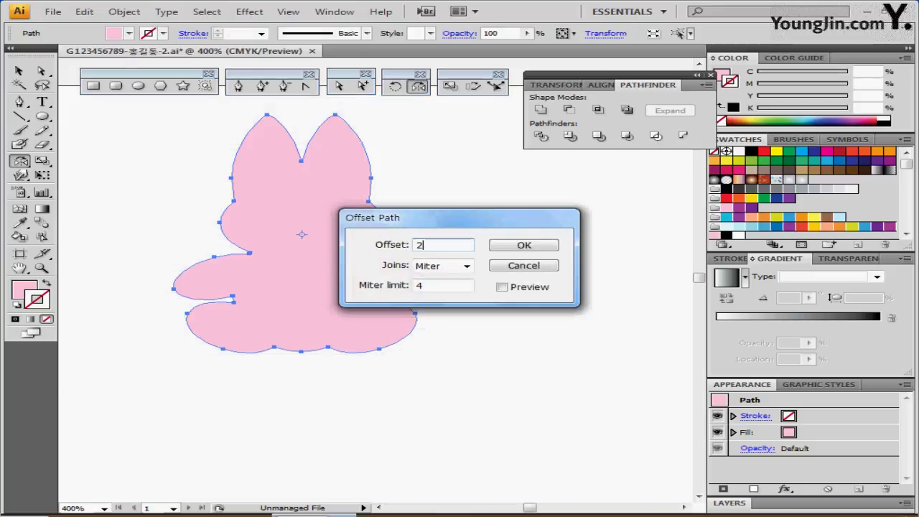
{"action": "left_click", "coordinate": [502, 287]}
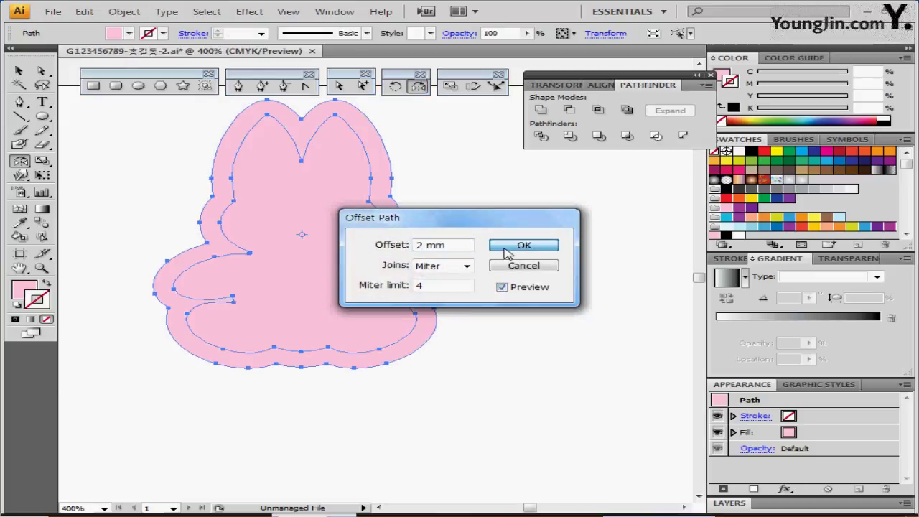
{"action": "left_click", "coordinate": [507, 249]}
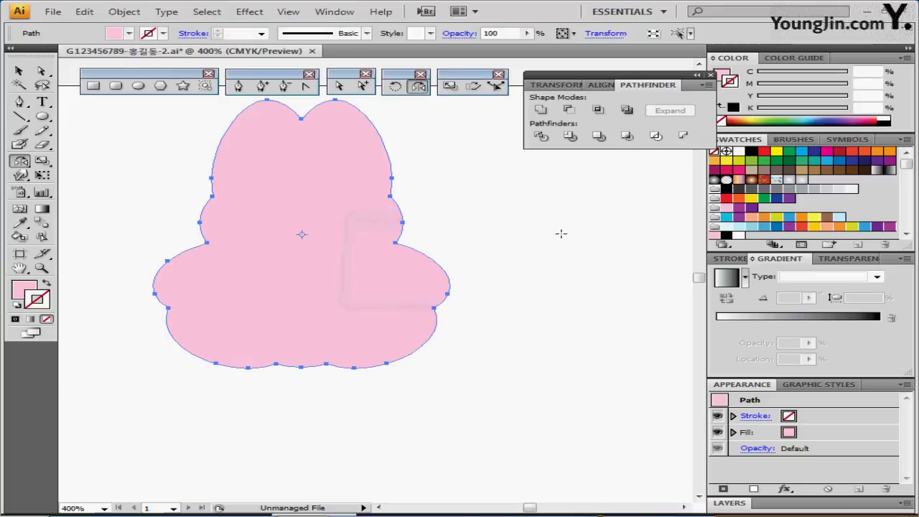
Fill the larger offset shape behind the rabbit with purple, C 40, M 90, Y 0, K 0, and deselect it.
{"action": "left_click", "coordinate": [727, 208]}
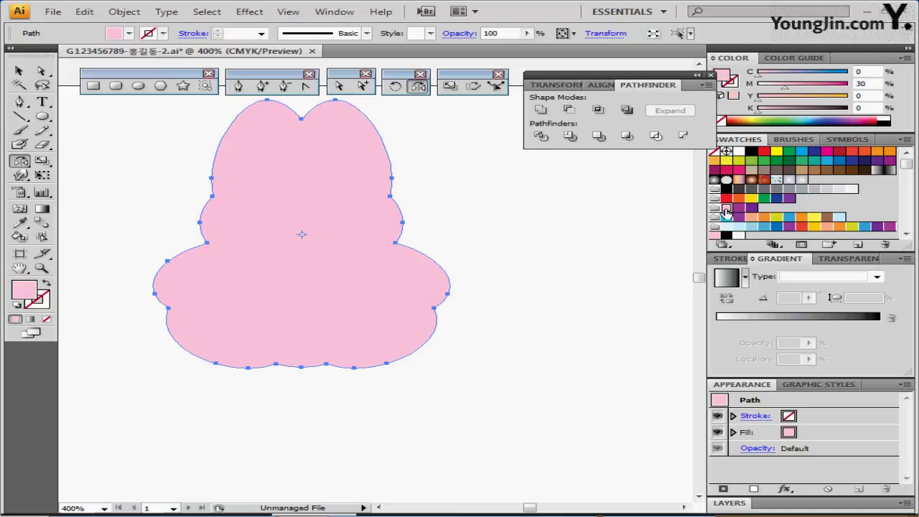
{"action": "left_click", "coordinate": [740, 207]}
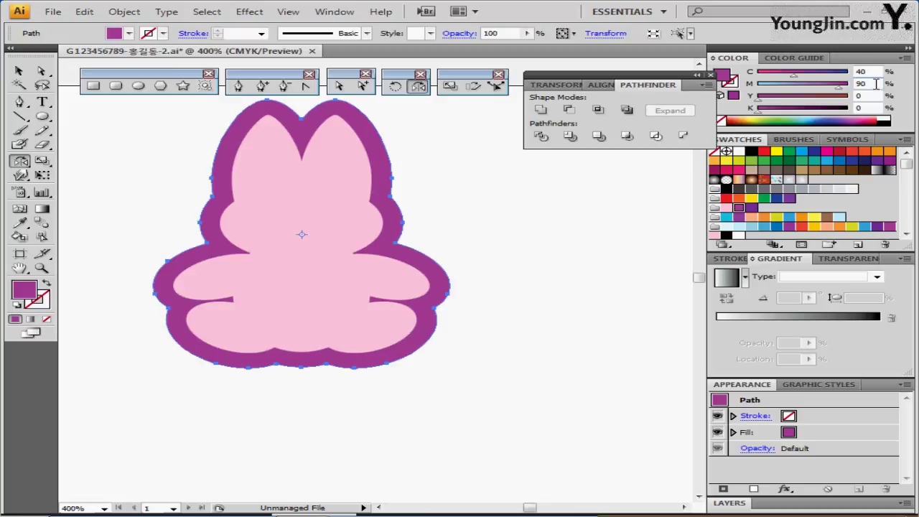
{"action": "key", "text": "ctrl"}
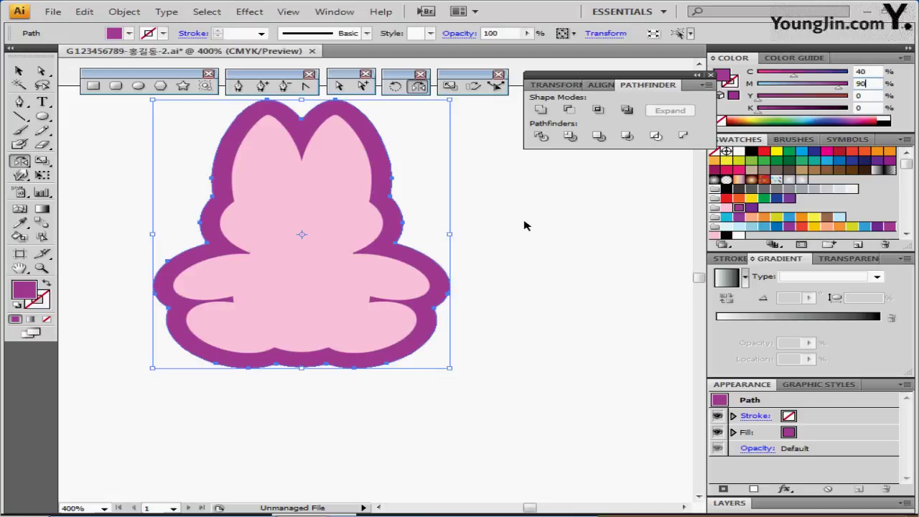
{"action": "left_click", "coordinate": [523, 266]}
Set the Paintbrush tool to the Charcoal - Thin brush from the Artistic_ChalkCharcoalPencil library.
{"action": "key", "text": "ctrl+minus"}
{"action": "left_click_drag", "start_coordinate": [363, 298], "coordinate": [367, 264]}
{"action": "left_click_drag", "start_coordinate": [426, 251], "coordinate": [396, 281]}
{"action": "left_click", "coordinate": [324, 223], "text": "ctrl"}
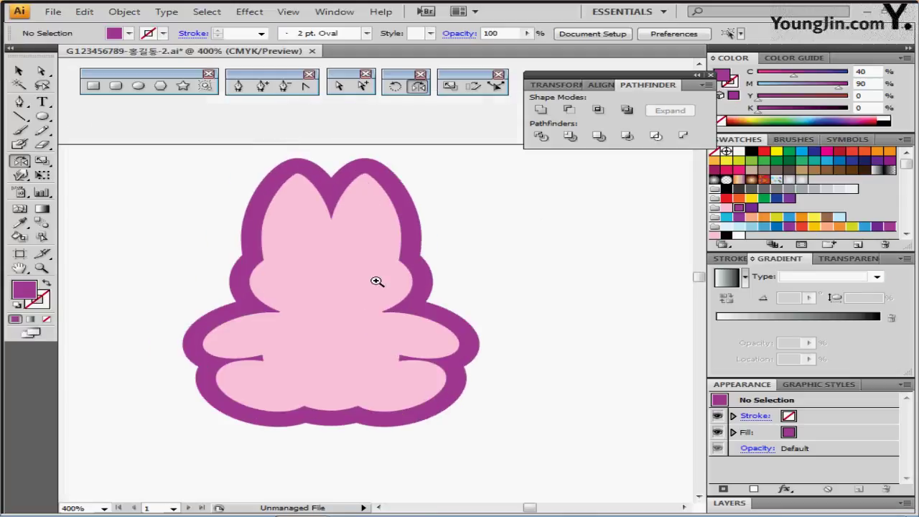
{"action": "left_click", "coordinate": [377, 284], "text": "ctrl"}
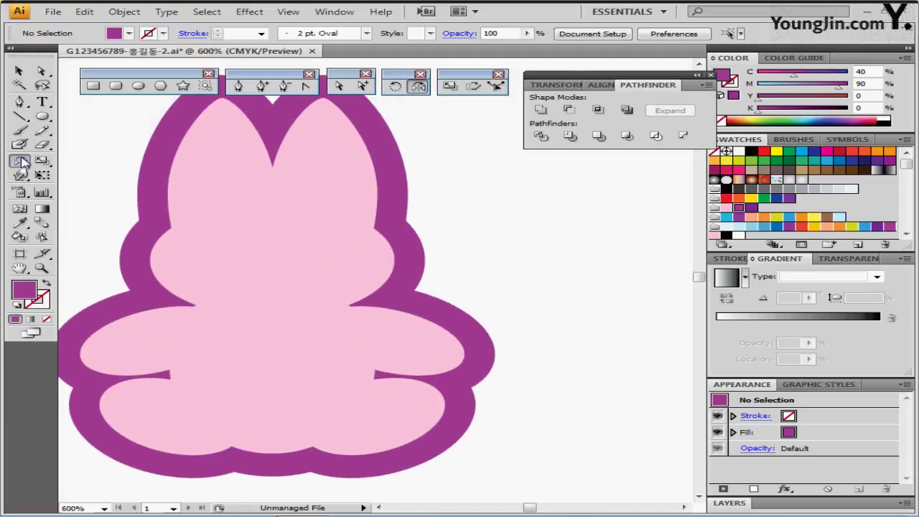
{"action": "left_click", "coordinate": [24, 134]}
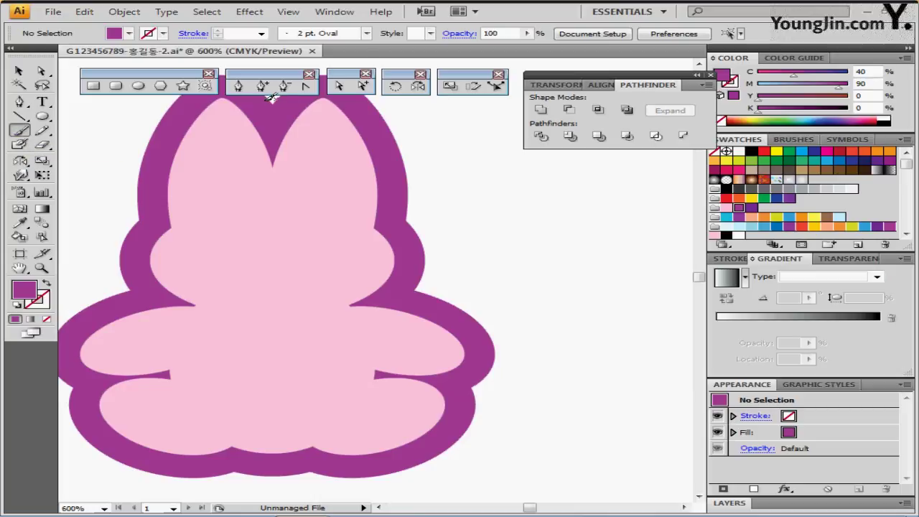
{"action": "left_click", "coordinate": [367, 35]}
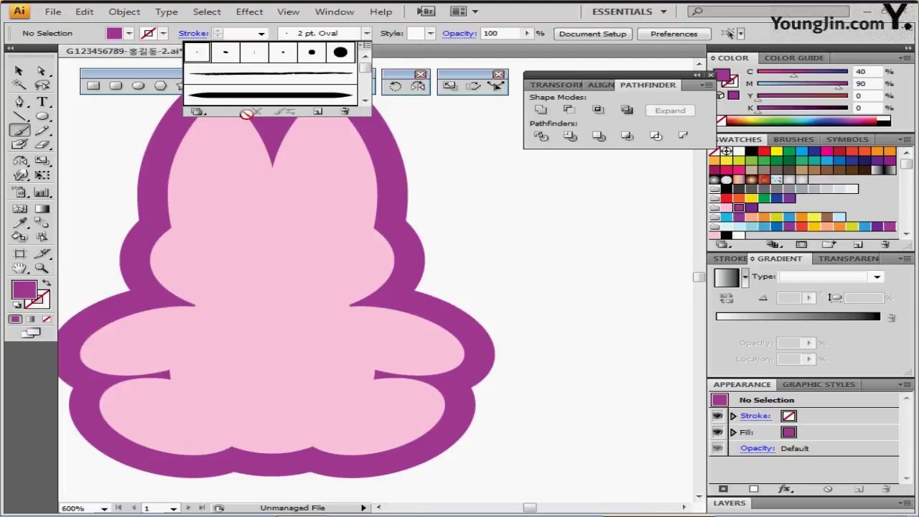
{"action": "left_click", "coordinate": [199, 112]}
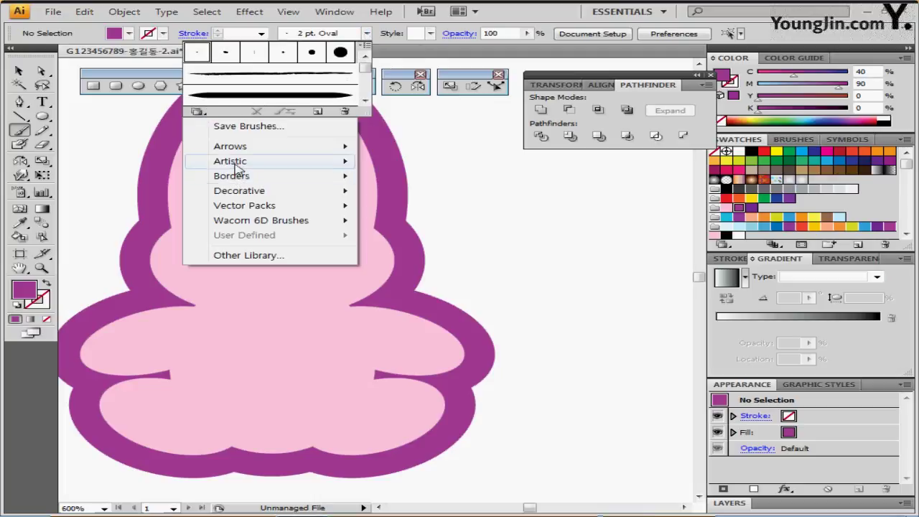
{"action": "mouse_move", "coordinate": [238, 166]}
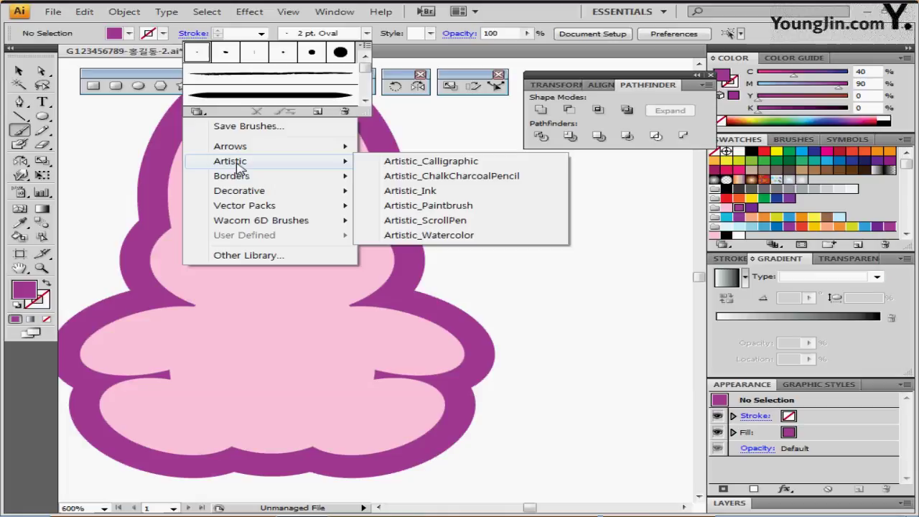
{"action": "left_click", "coordinate": [400, 178]}
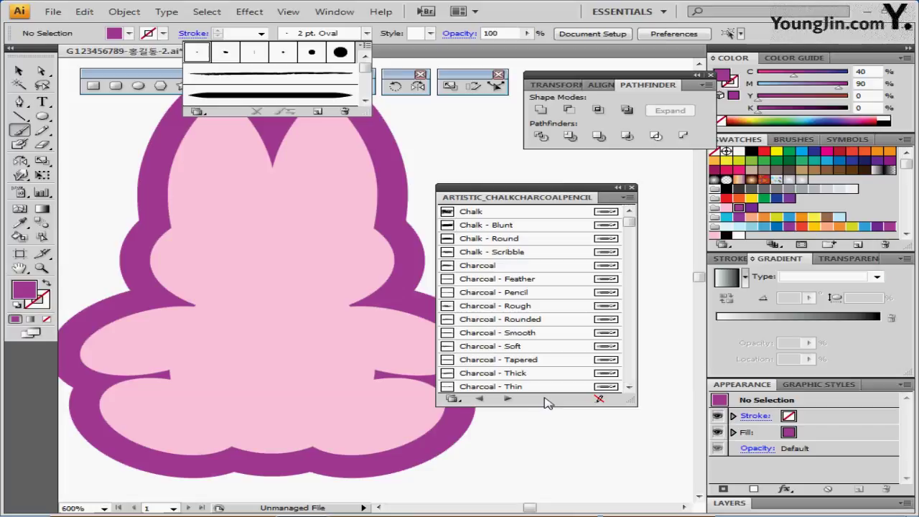
{"action": "left_click", "coordinate": [487, 389]}
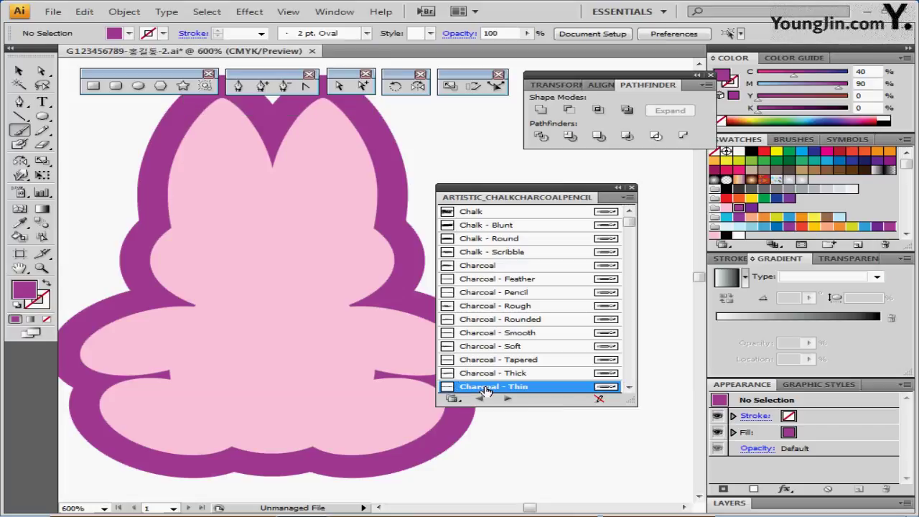
{"action": "left_click", "coordinate": [632, 188]}
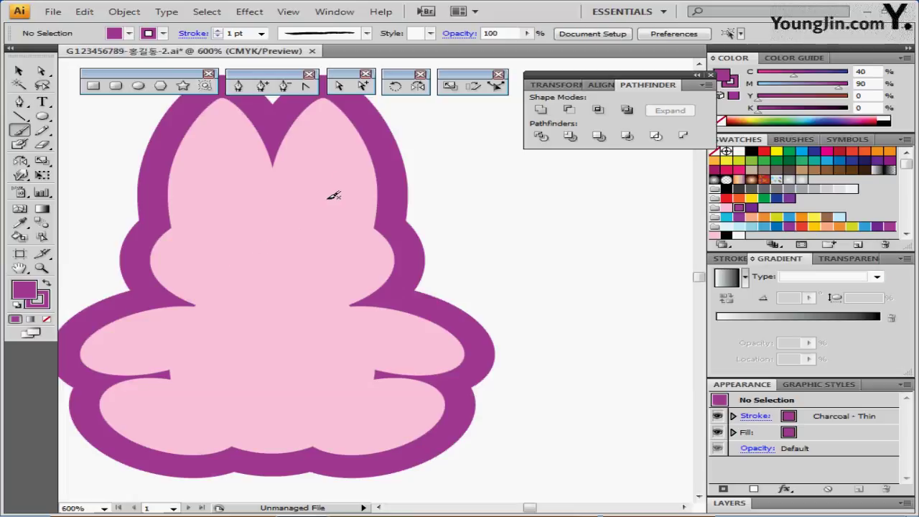
Paint a looping figure-eight brush stroke across the base of the right ear, using no fill and a C 70, M 100 purple stroke.
{"action": "left_click", "coordinate": [128, 33]}
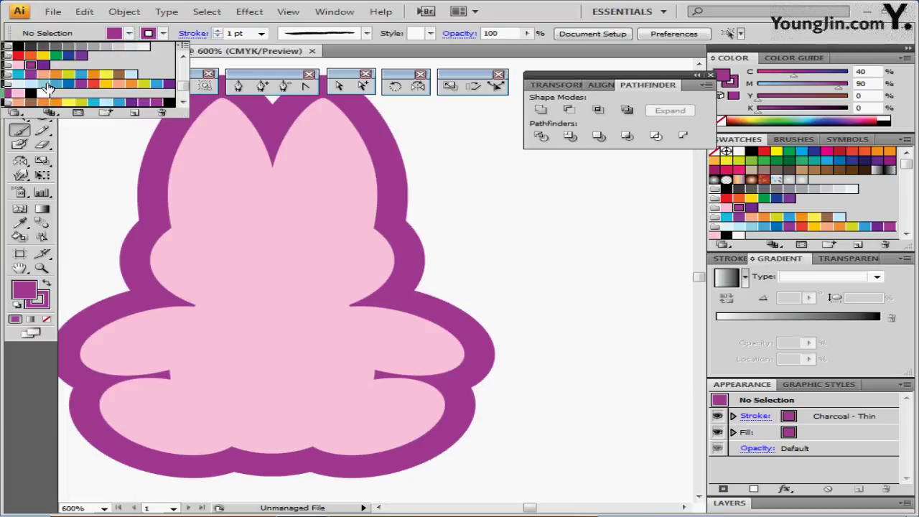
{"action": "left_click_drag", "start_coordinate": [182, 84], "coordinate": [180, 48]}
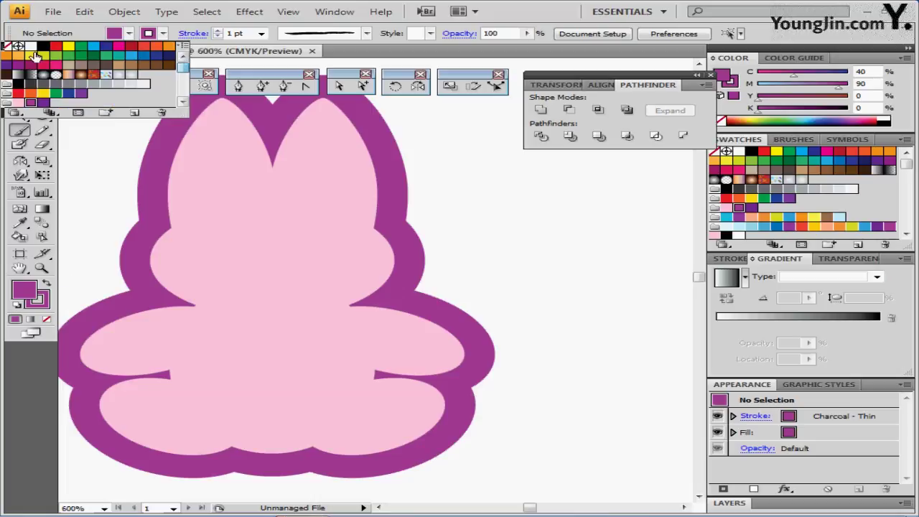
{"action": "left_click", "coordinate": [6, 45]}
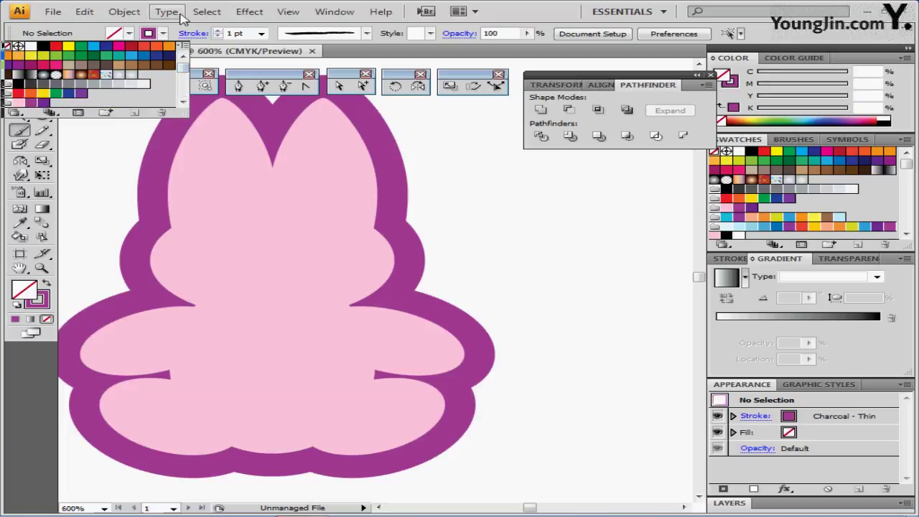
{"action": "left_click", "coordinate": [732, 83]}
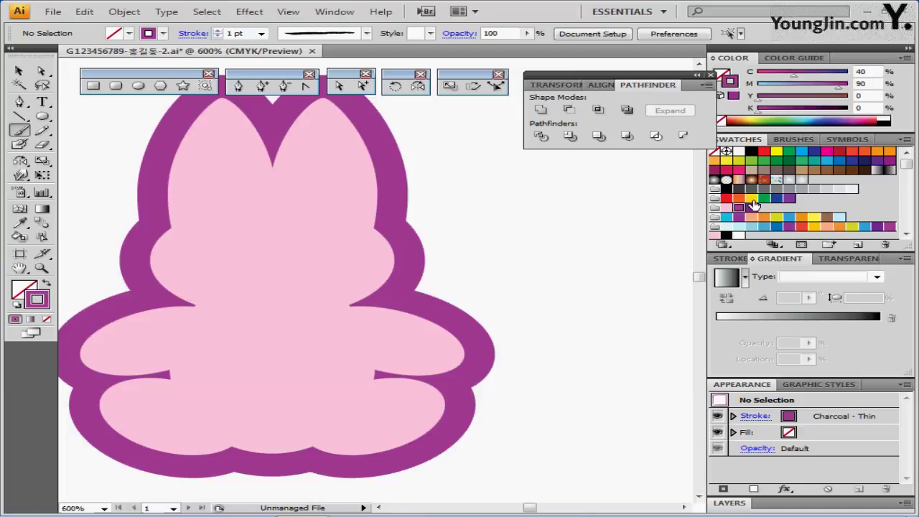
{"action": "left_click", "coordinate": [752, 208]}
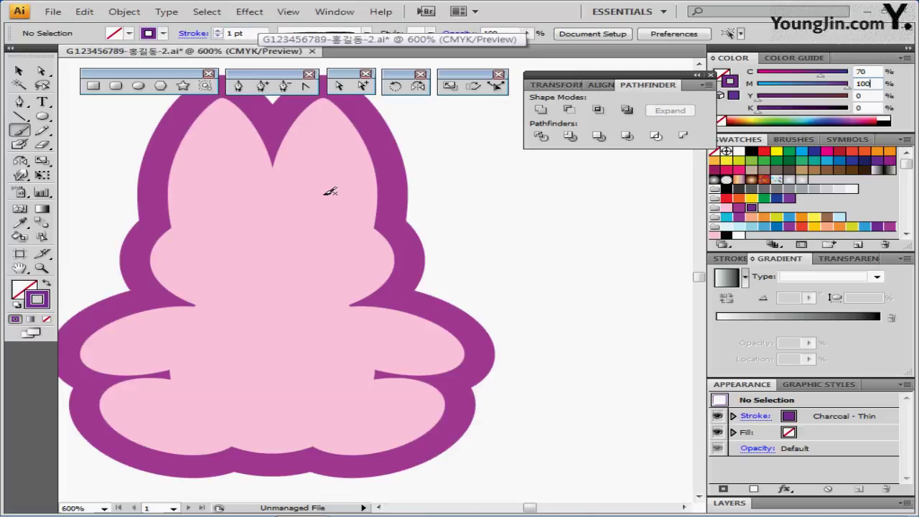
{"action": "mouse_move", "coordinate": [319, 193]}
{"action": "left_mouse_down"}
{"action": "mouse_move", "coordinate": [286, 184]}
{"action": "mouse_move", "coordinate": [289, 194]}
{"action": "mouse_move", "coordinate": [315, 195]}
{"action": "mouse_move", "coordinate": [354, 188]}
{"action": "mouse_move", "coordinate": [367, 221]}
{"action": "mouse_move", "coordinate": [320, 206]}
{"action": "left_mouse_up"}
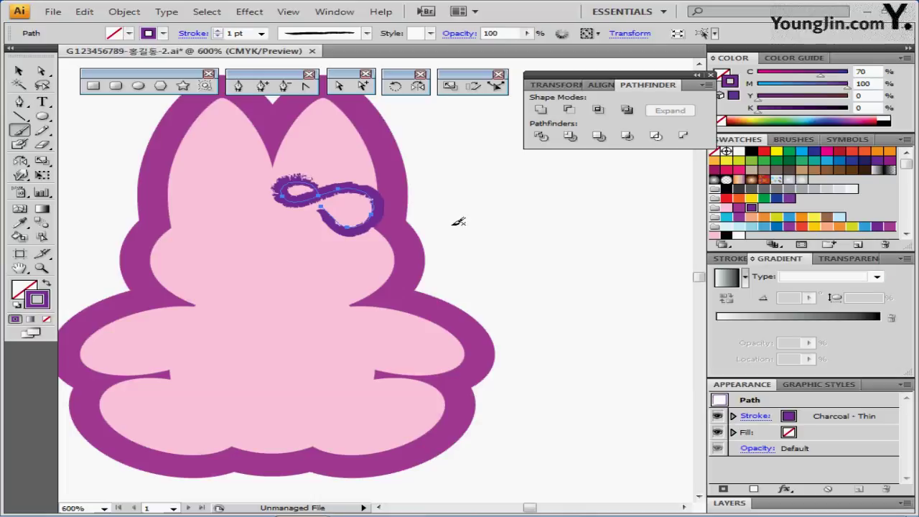
Reshape the larger loop of the figure-eight brush stroke by moving its open end and lower anchor points slightly inward, and deselect the stroke.
{"action": "left_click", "coordinate": [41, 72]}
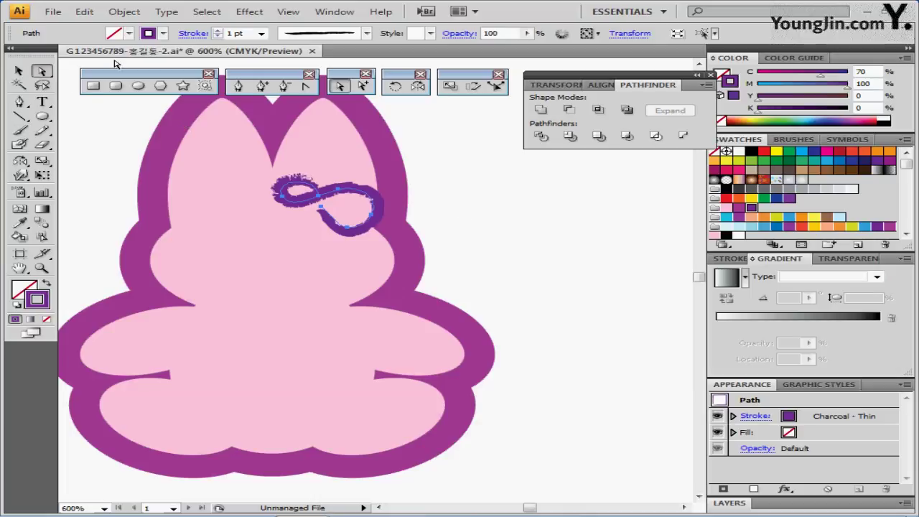
{"action": "left_click", "coordinate": [474, 222]}
{"action": "left_click", "coordinate": [324, 209]}
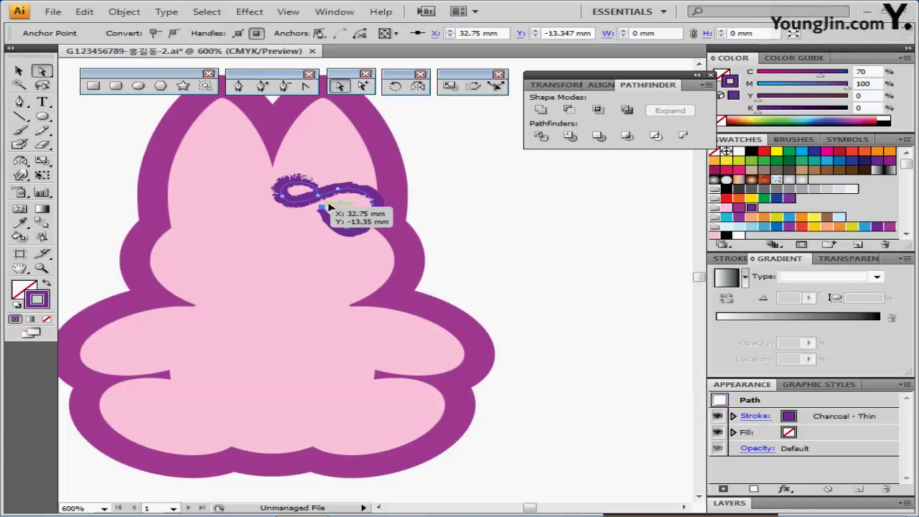
{"action": "left_click_drag", "start_coordinate": [329, 207], "coordinate": [333, 209]}
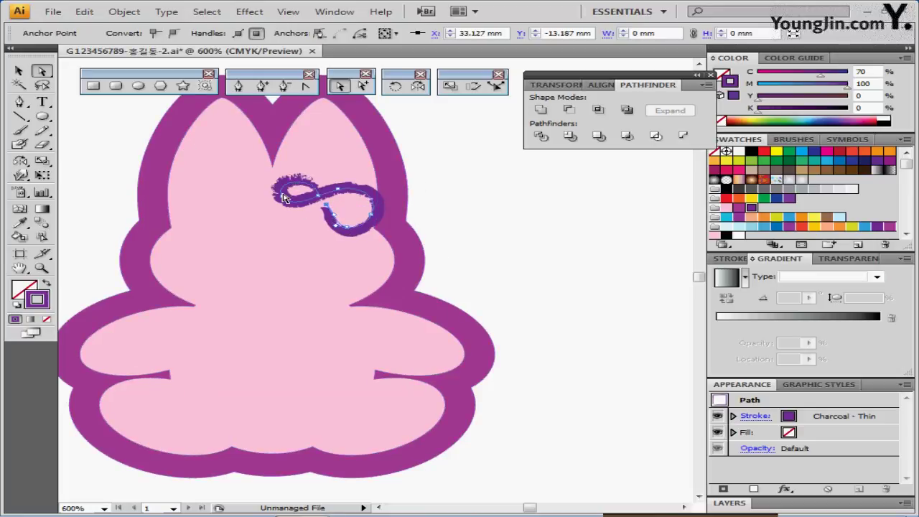
{"action": "mouse_move", "coordinate": [346, 228]}
{"action": "left_mouse_down"}
{"action": "mouse_move", "coordinate": [355, 230]}
{"action": "mouse_move", "coordinate": [340, 222]}
{"action": "mouse_move", "coordinate": [351, 222]}
{"action": "left_mouse_up"}
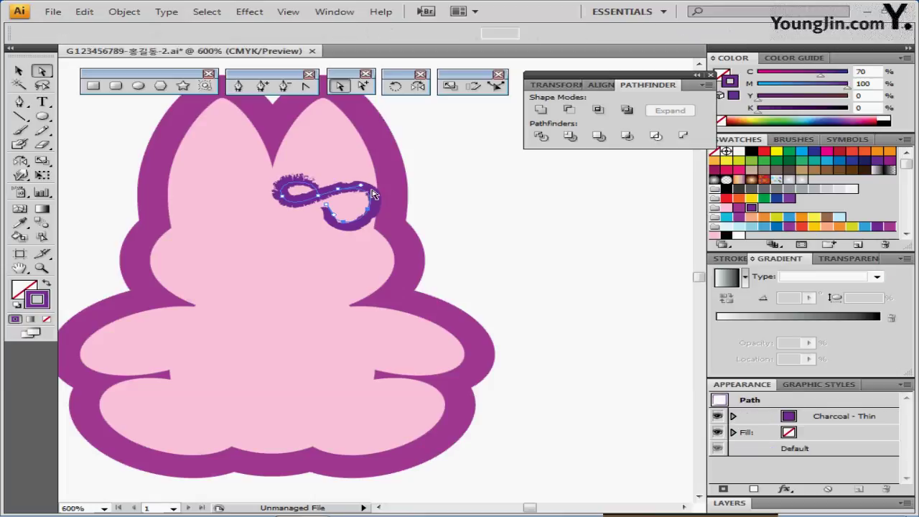
{"action": "left_click", "coordinate": [471, 213]}
{"action": "left_click", "coordinate": [375, 194]}
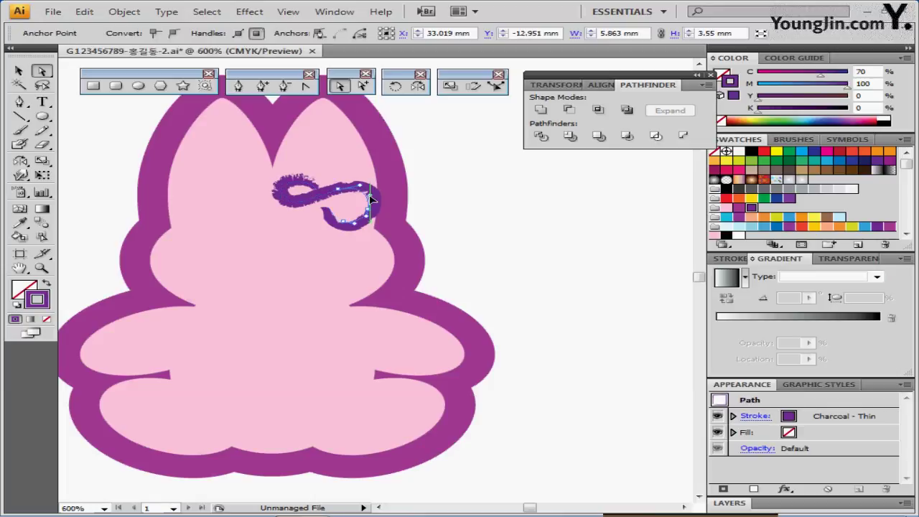
{"action": "left_click", "coordinate": [367, 208]}
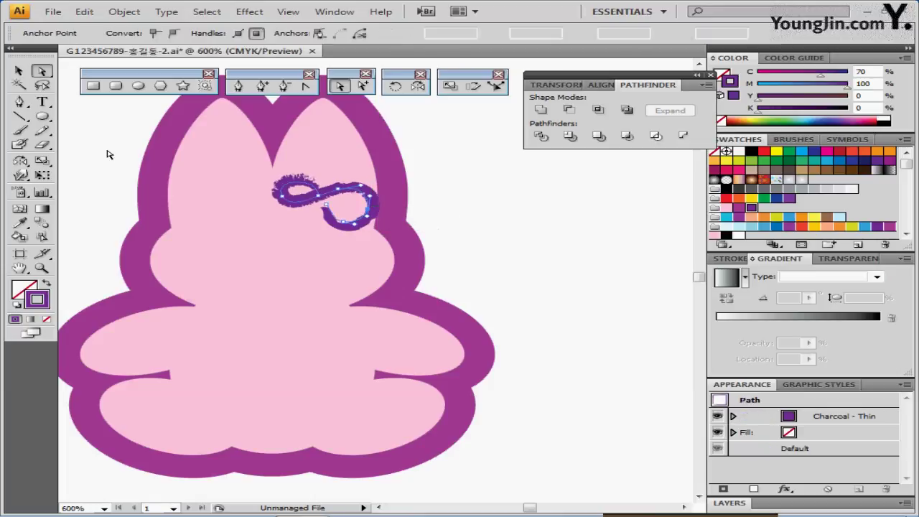
{"action": "left_click", "coordinate": [107, 154]}
Move the figure-eight stroke slightly up, shrink it and rotate it a little clockwise within the right ear, deselect it and save the document.
{"action": "left_click", "coordinate": [19, 71]}
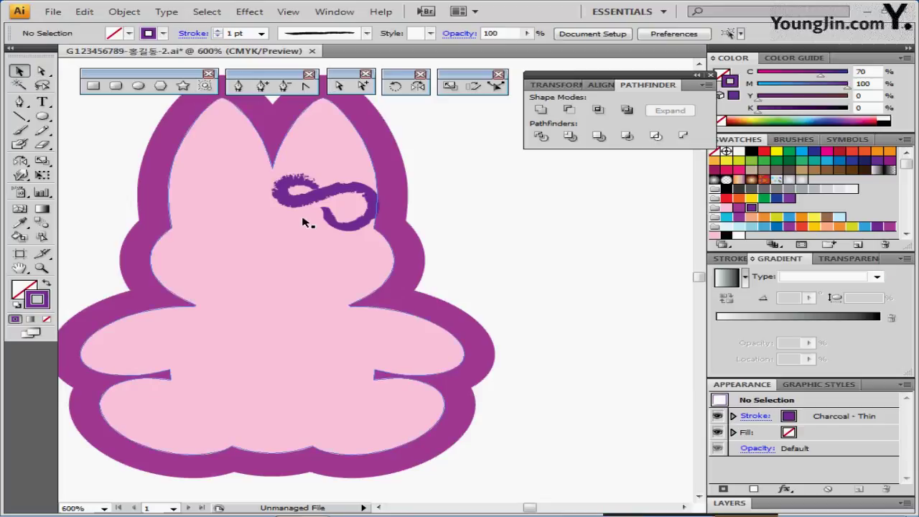
{"action": "left_click", "coordinate": [314, 187]}
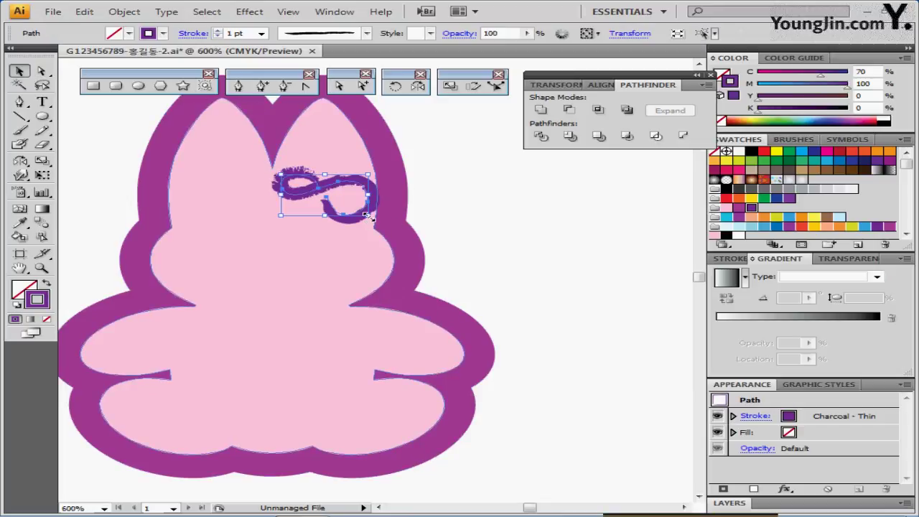
{"action": "left_click_drag", "start_coordinate": [366, 213], "coordinate": [360, 212]}
{"action": "left_click_drag", "start_coordinate": [365, 171], "coordinate": [374, 205]}
{"action": "left_click", "coordinate": [372, 206]}
{"action": "left_click", "coordinate": [369, 203]}
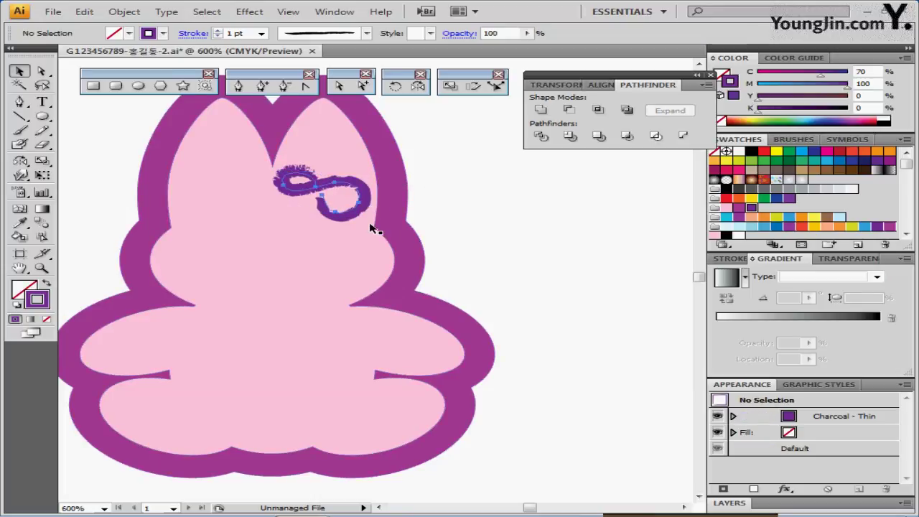
{"action": "left_click", "coordinate": [388, 271], "text": "ctrl+alt"}
{"action": "left_click_drag", "start_coordinate": [378, 308], "coordinate": [368, 285]}
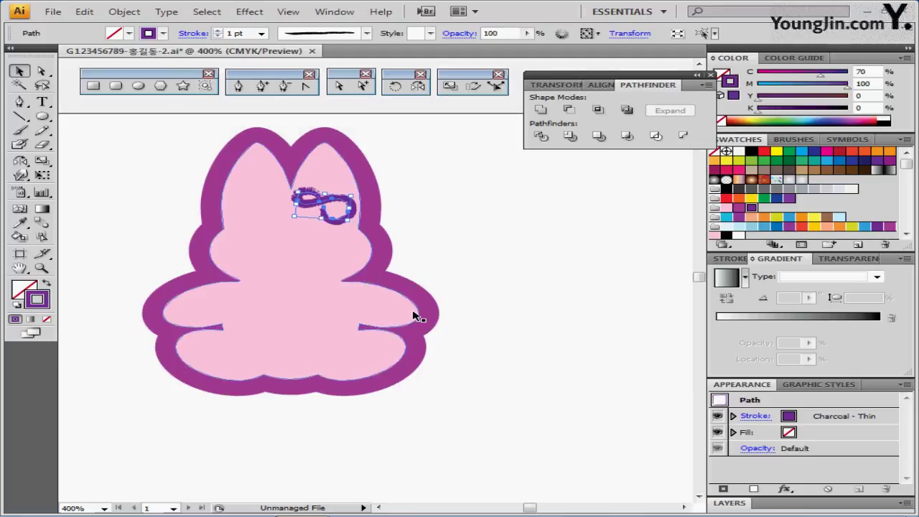
{"action": "left_click_drag", "start_coordinate": [481, 292], "coordinate": [440, 268]}
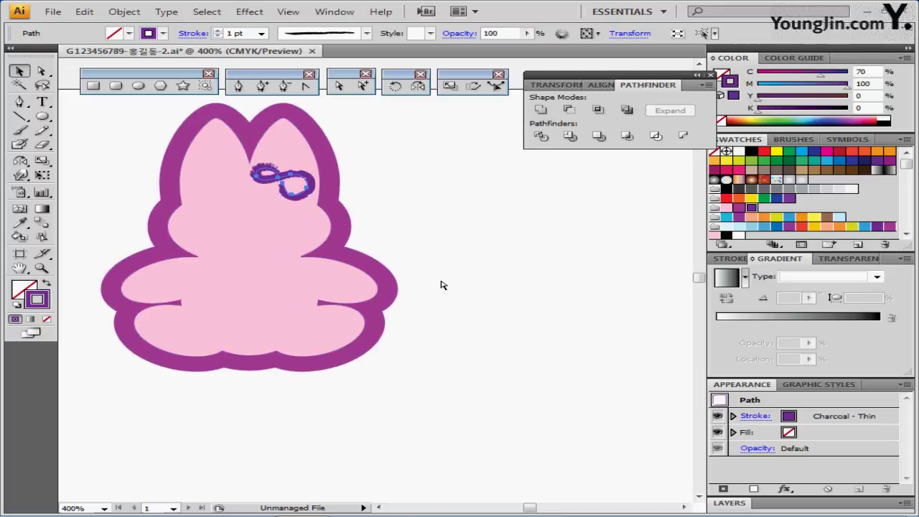
{"action": "left_click", "coordinate": [138, 87]}
{"action": "left_click", "coordinate": [446, 128], "text": "ctrl"}
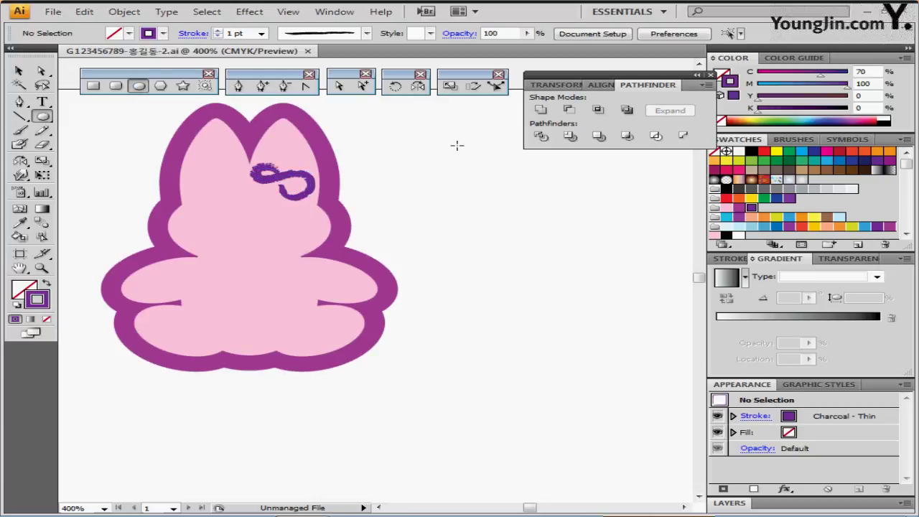
Create a rounded rectangle 10 mm wide and 5 mm high with a 3 mm corner radius in an empty area beside the rabbit.
{"action": "left_click_drag", "start_coordinate": [460, 154], "coordinate": [417, 145]}
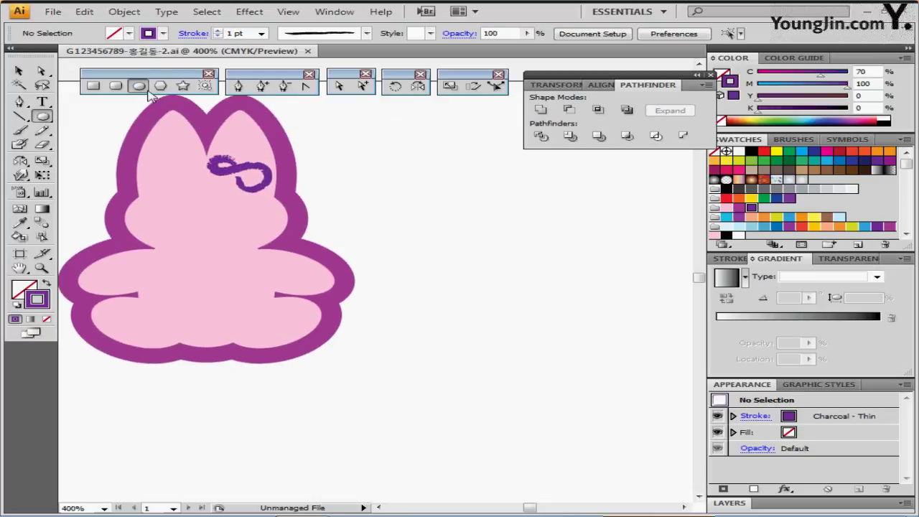
{"action": "left_click", "coordinate": [116, 86]}
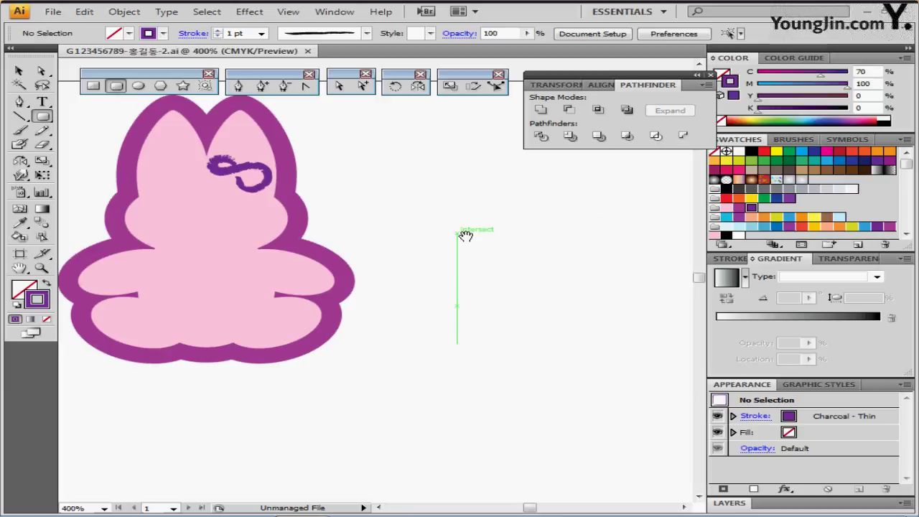
{"action": "left_click_drag", "start_coordinate": [441, 249], "coordinate": [180, 193]}
{"action": "left_click", "coordinate": [208, 207]}
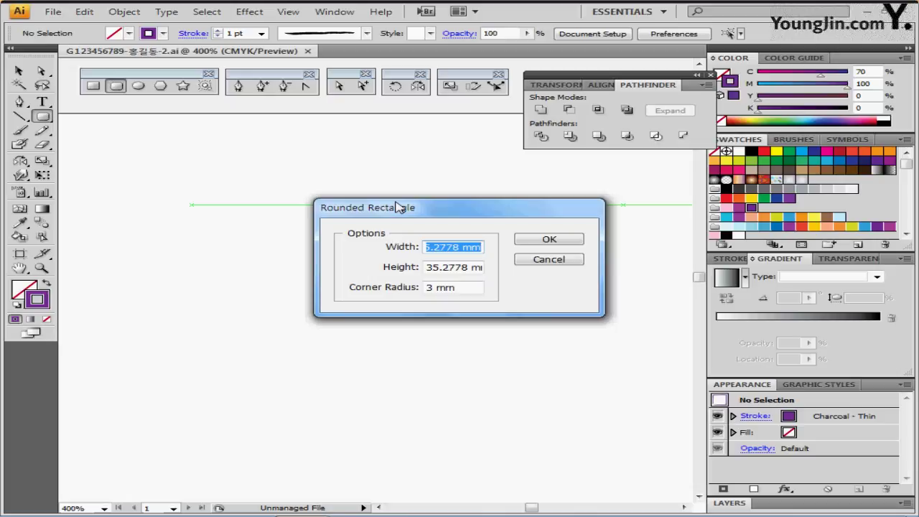
{"action": "type", "text": "10"}
{"action": "key", "text": "Tab"}
{"action": "type", "text": "5"}
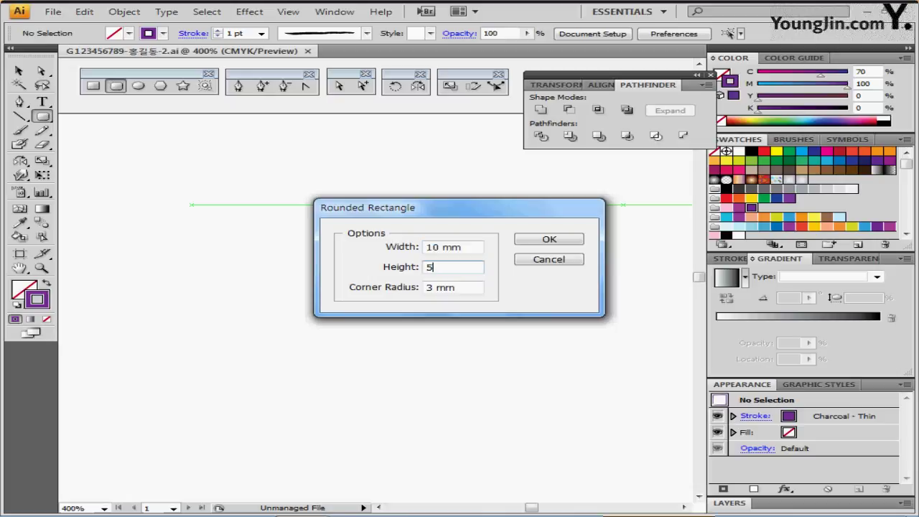
{"action": "key", "text": "Tab"}
{"action": "type", "text": "2"}
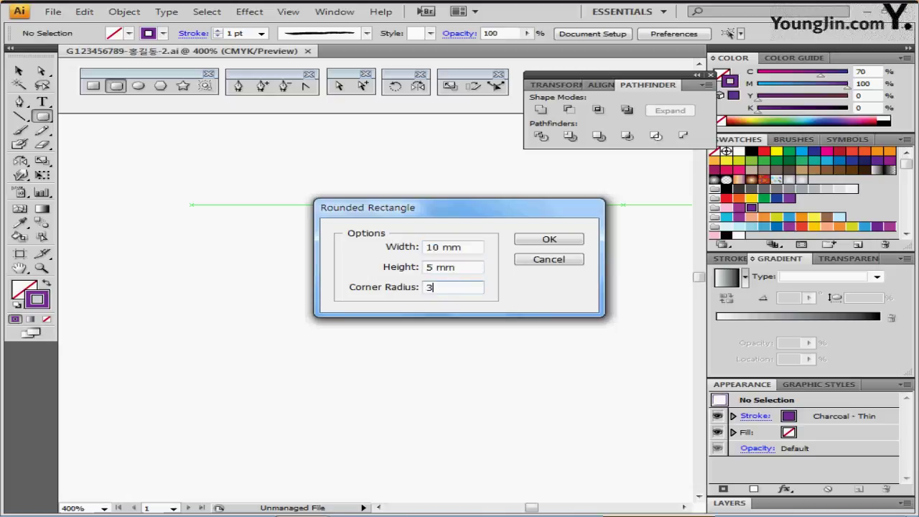
{"action": "key", "text": "Return"}
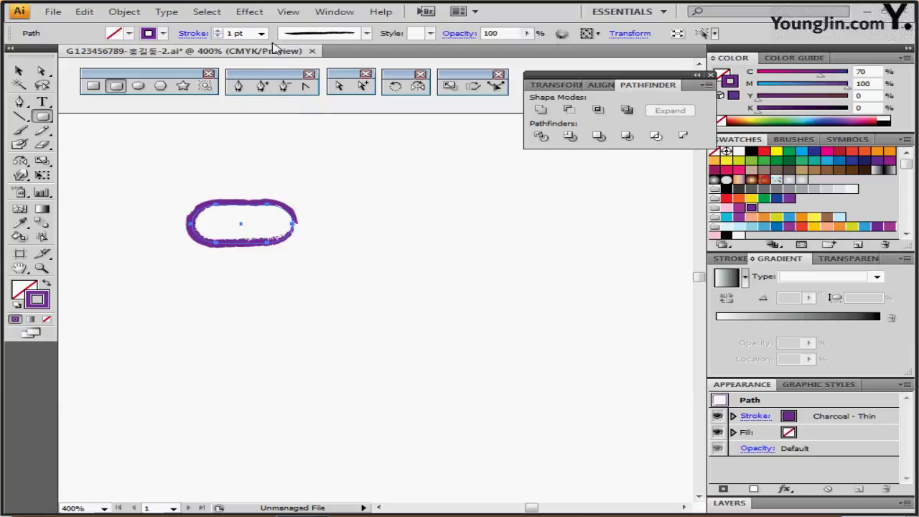
Replace the rounded rectangle's brush appearance with a cyan fill, C 70, M 0, Y 10, K 0, and no stroke, and deselect it.
{"action": "left_click", "coordinate": [16, 310]}
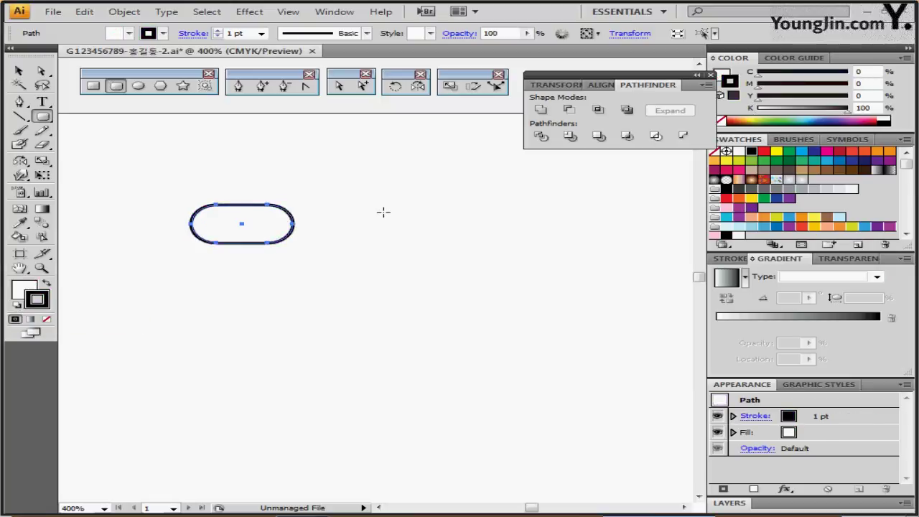
{"action": "double_click", "coordinate": [648, 85]}
{"action": "left_click_drag", "start_coordinate": [687, 75], "coordinate": [669, 59]}
{"action": "left_click", "coordinate": [722, 74]}
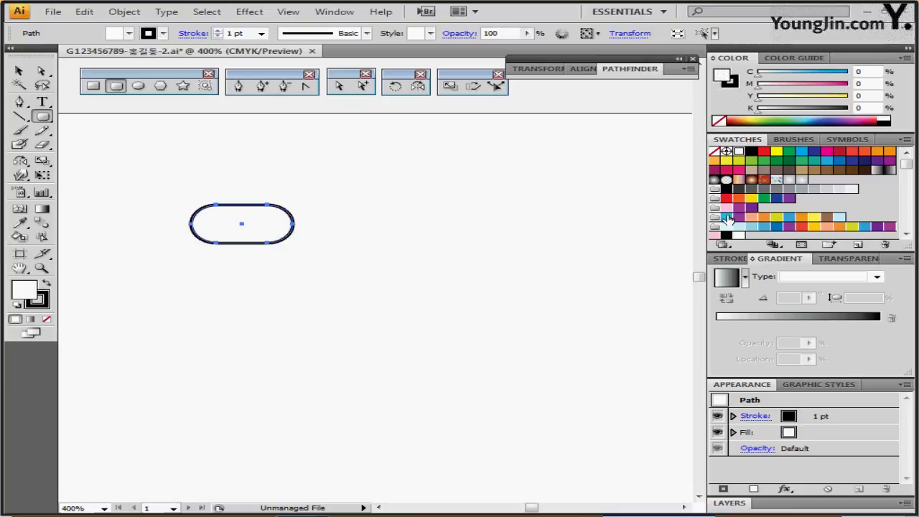
{"action": "left_click", "coordinate": [727, 217]}
{"action": "left_click_drag", "start_coordinate": [723, 76], "coordinate": [732, 85]}
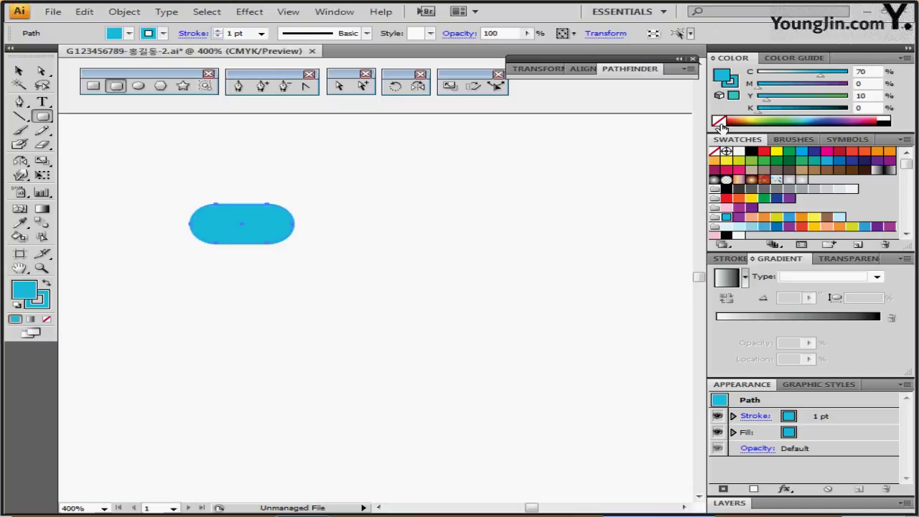
{"action": "left_click", "coordinate": [717, 120]}
{"action": "left_click", "coordinate": [46, 284]}
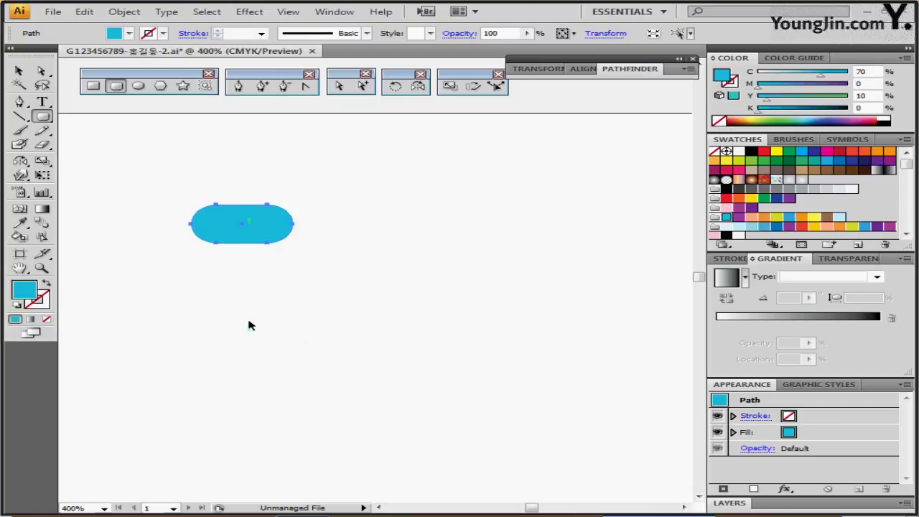
{"action": "left_click", "coordinate": [261, 251], "text": "ctrl"}
{"action": "left_click", "coordinate": [273, 247], "text": "ctrl"}
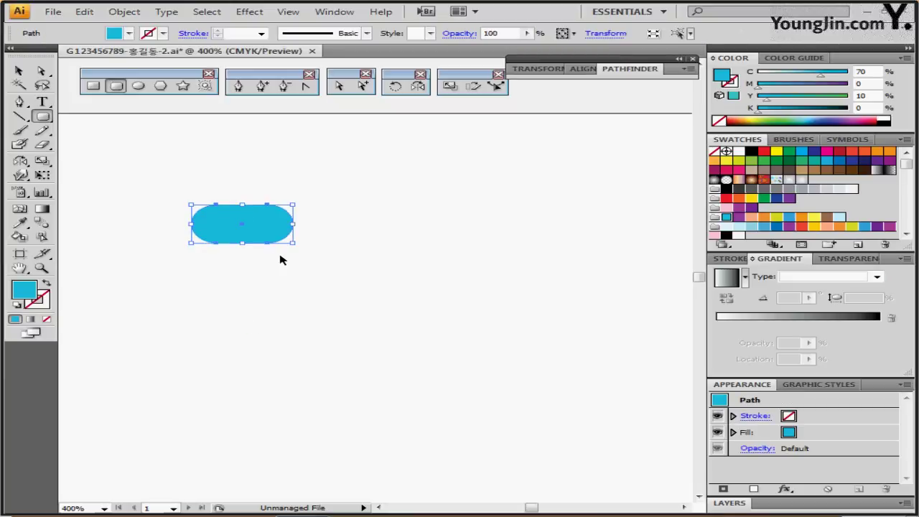
{"action": "left_click", "coordinate": [288, 328], "text": "ctrl"}
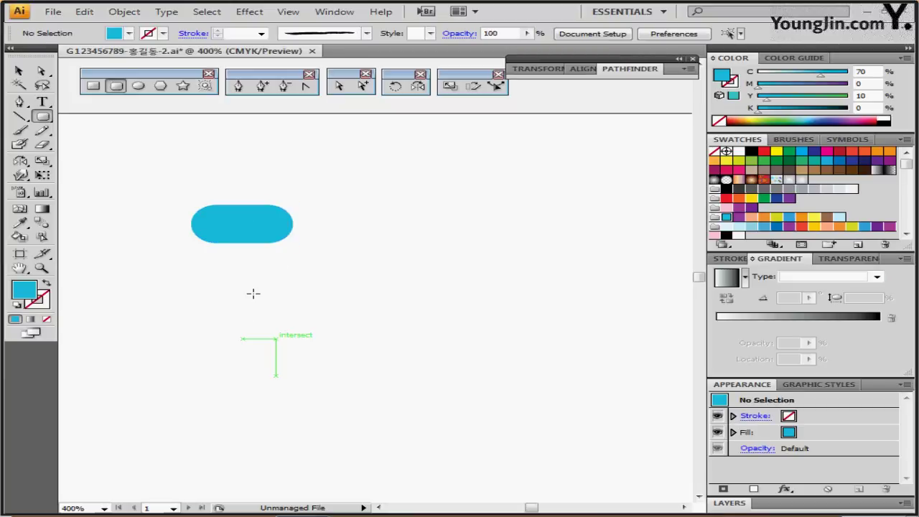
Apply an Envelope Distort warp to the cyan rounded rectangle, using the horizontal Arch style with a bend of -30%.
{"action": "left_click", "coordinate": [273, 224], "text": "ctrl"}
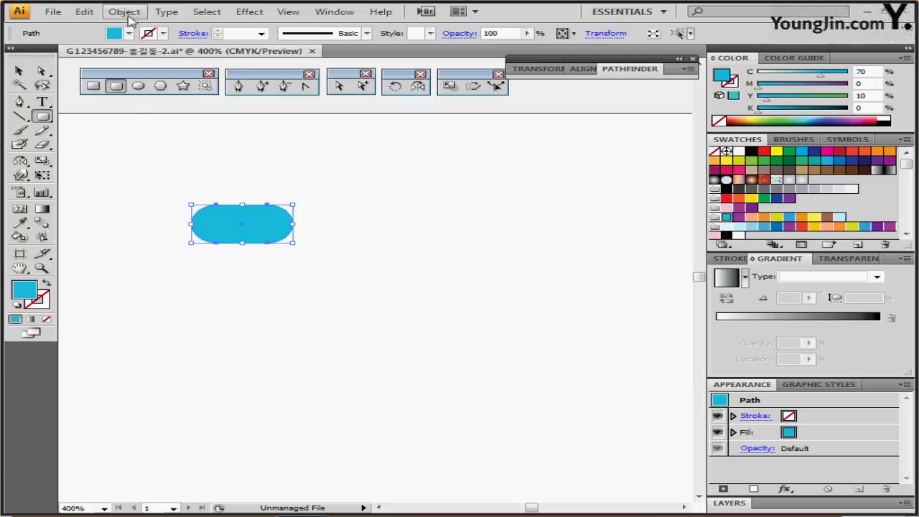
{"action": "left_click", "coordinate": [135, 13]}
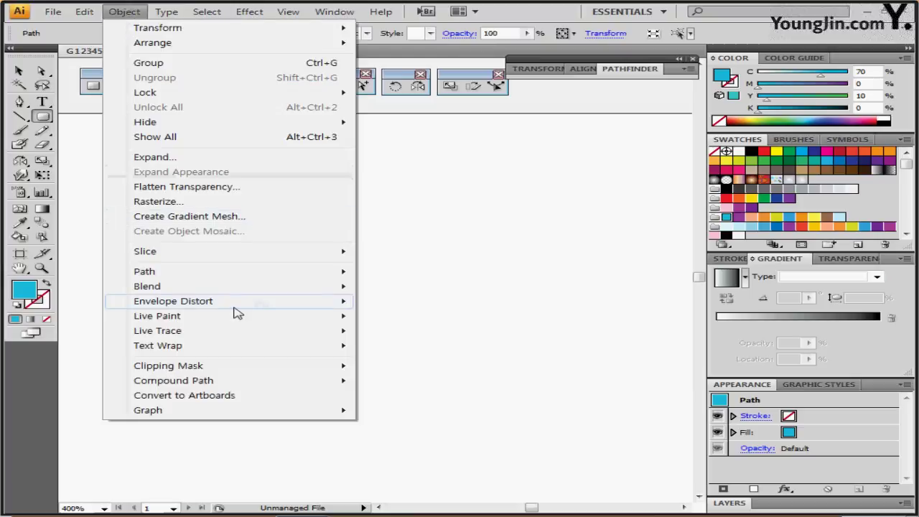
{"action": "mouse_move", "coordinate": [236, 306]}
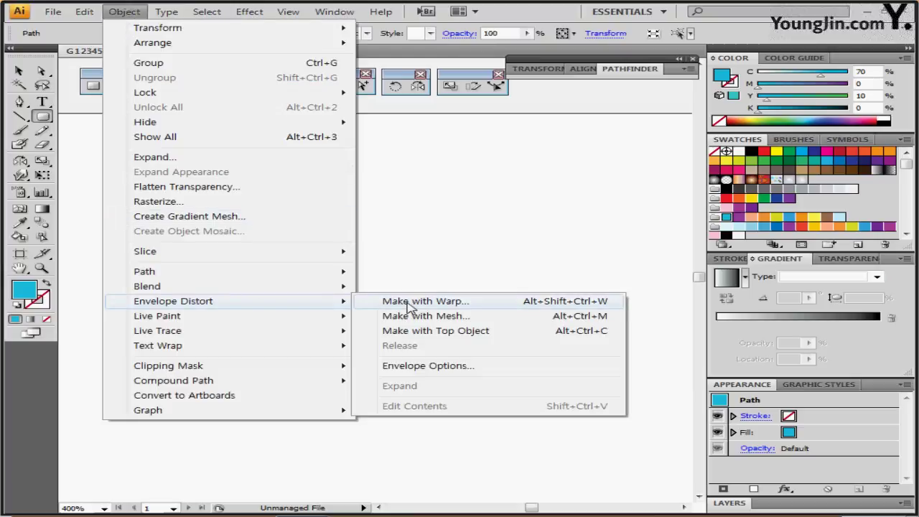
{"action": "left_click", "coordinate": [410, 305]}
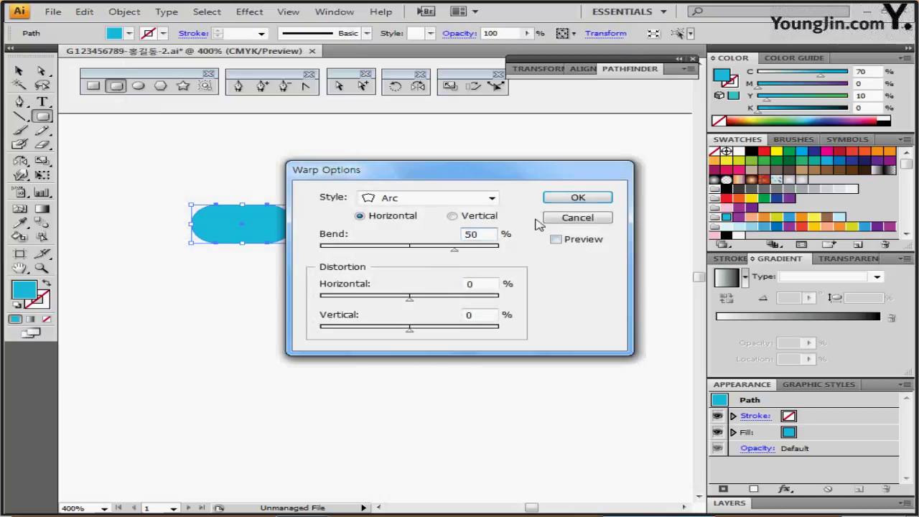
{"action": "left_click", "coordinate": [556, 239]}
{"action": "left_click", "coordinate": [491, 198]}
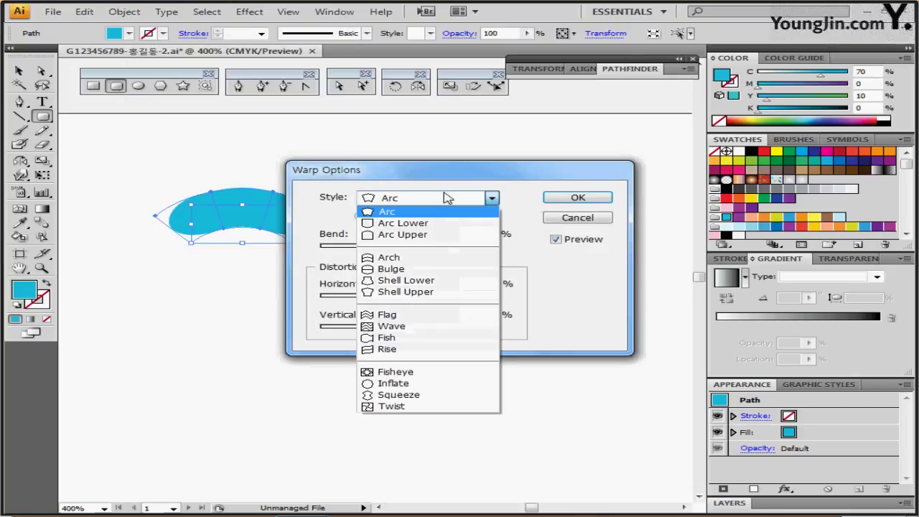
{"action": "left_click", "coordinate": [421, 260]}
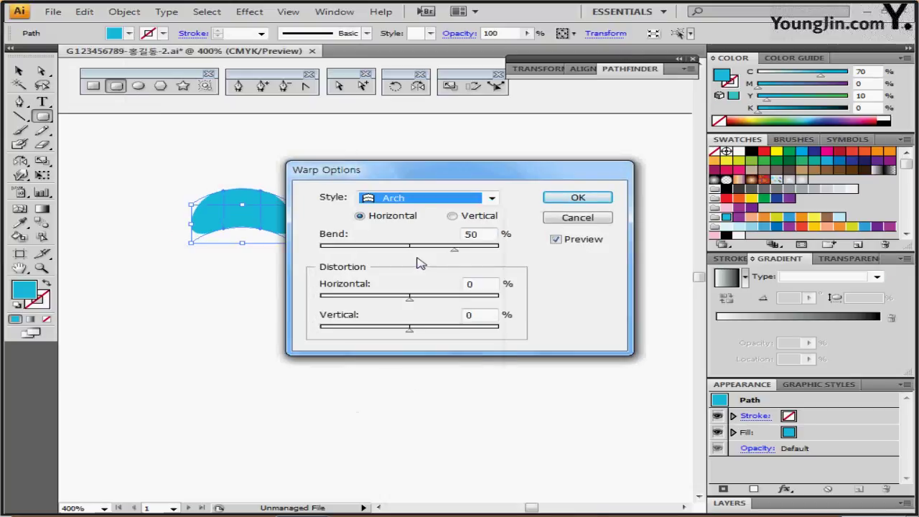
{"action": "left_click_drag", "start_coordinate": [421, 173], "coordinate": [456, 131]}
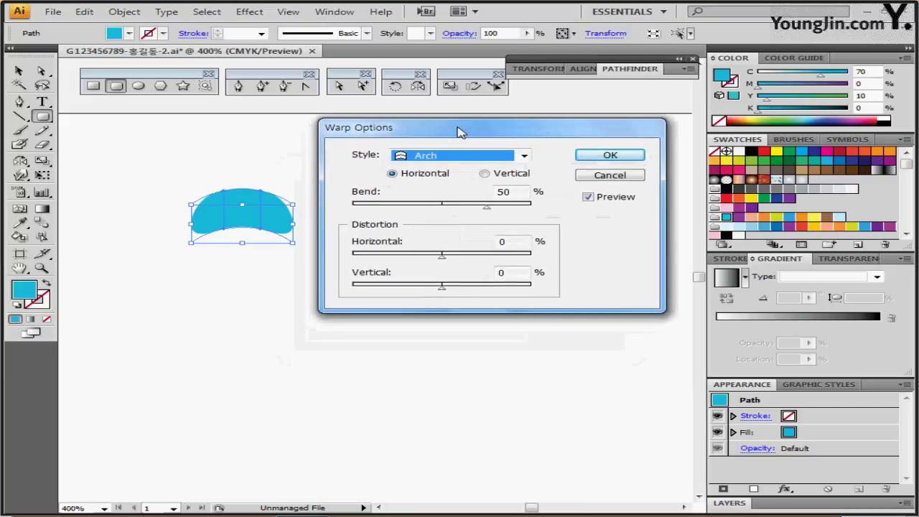
{"action": "double_click", "coordinate": [503, 192]}
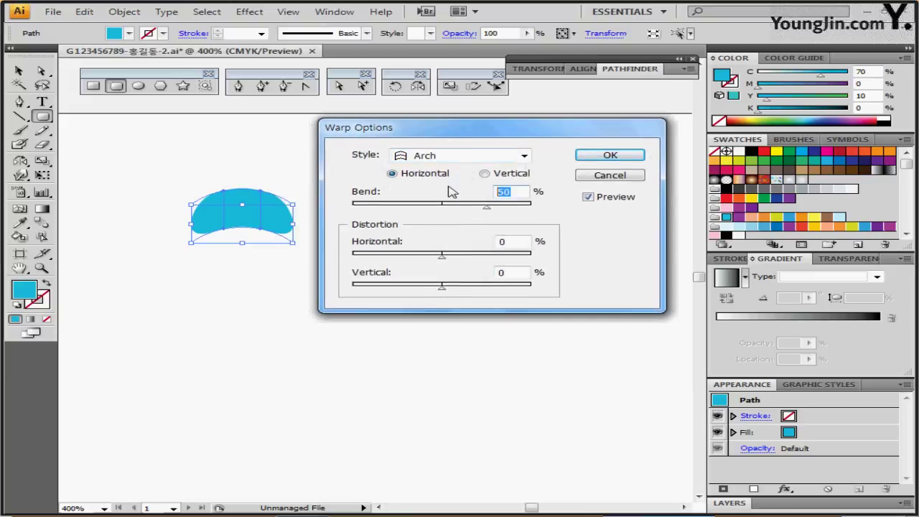
{"action": "type", "text": "-3"}
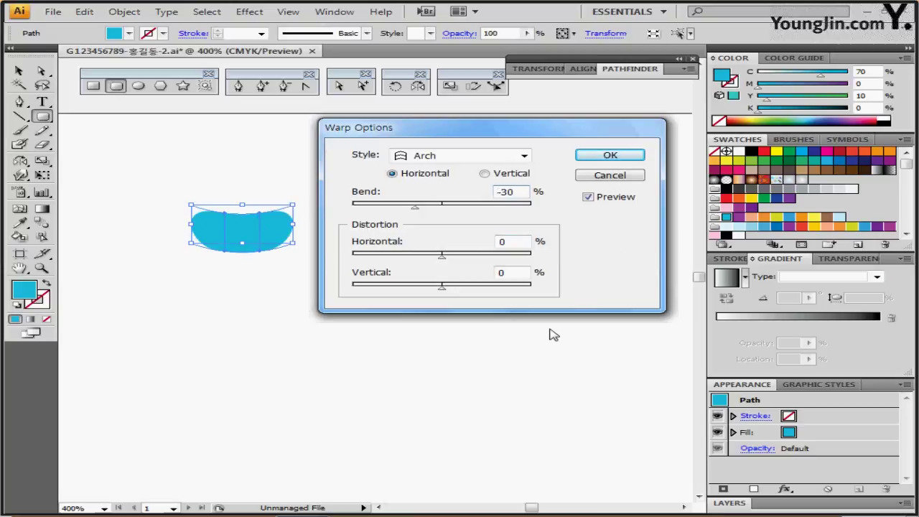
{"action": "left_click", "coordinate": [607, 156]}
{"action": "left_click", "coordinate": [125, 12]}
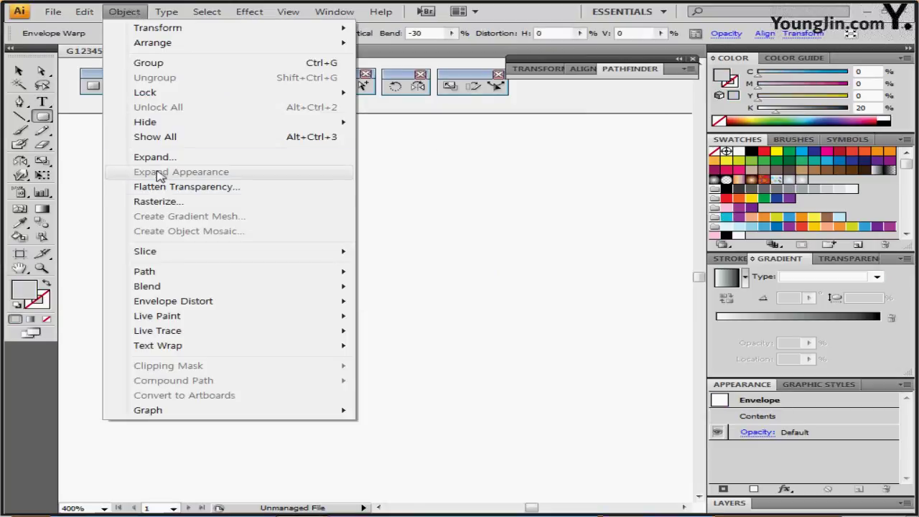
{"action": "left_click", "coordinate": [174, 189]}
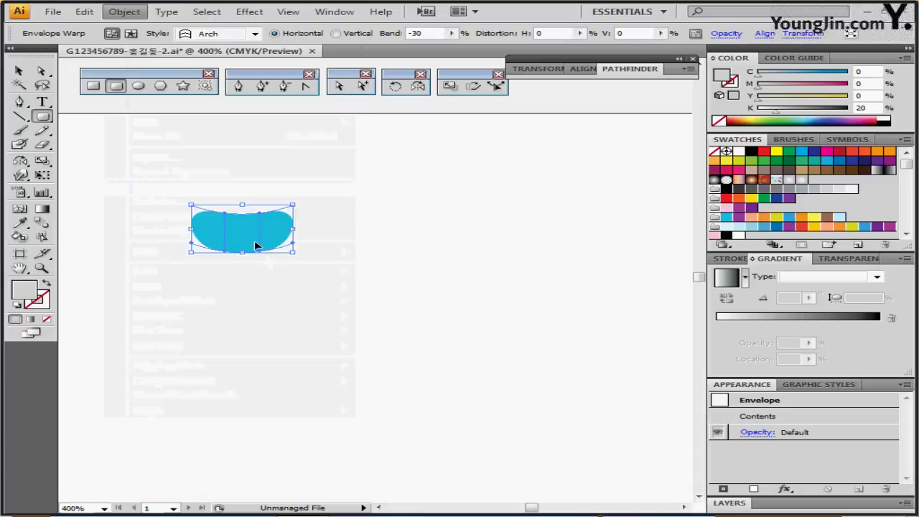
Expand the cyan shape's envelope distortion into an editable group and move it slightly up.
{"action": "left_click", "coordinate": [123, 12]}
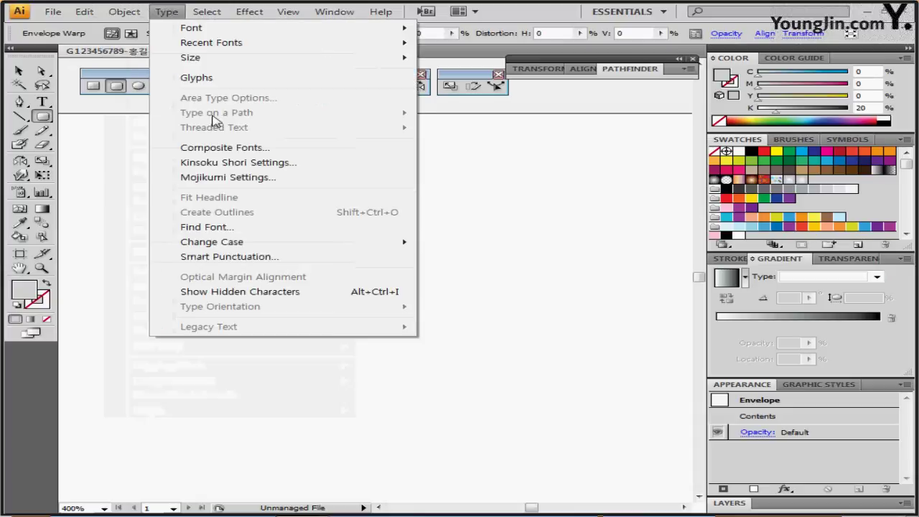
{"action": "left_click", "coordinate": [166, 12]}
{"action": "left_click", "coordinate": [122, 12]}
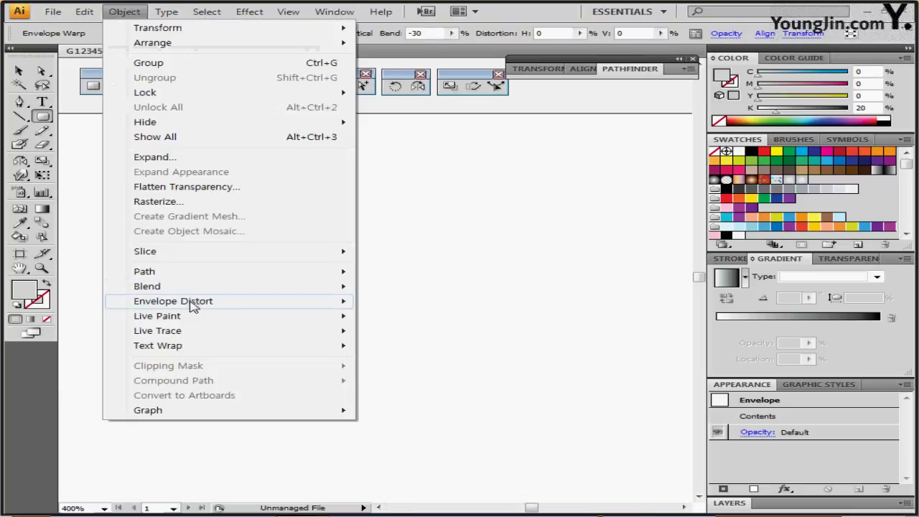
{"action": "mouse_move", "coordinate": [191, 304]}
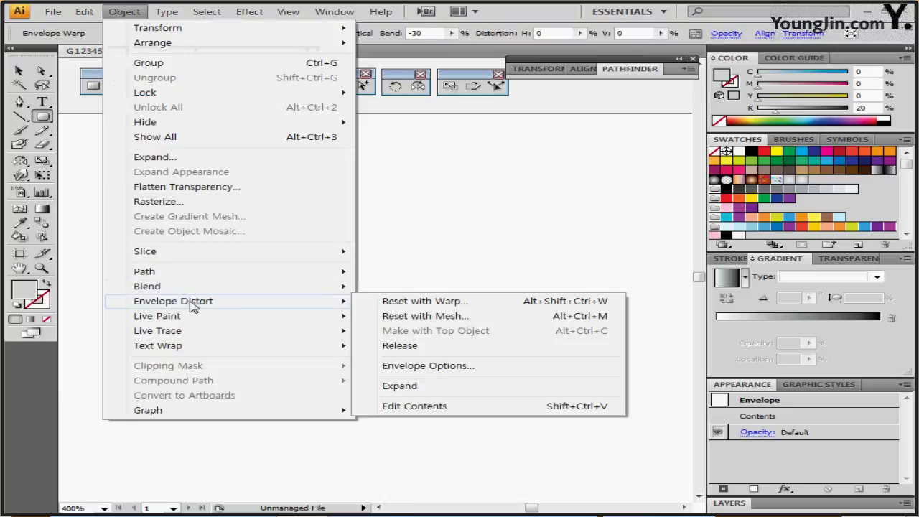
{"action": "left_click", "coordinate": [418, 389]}
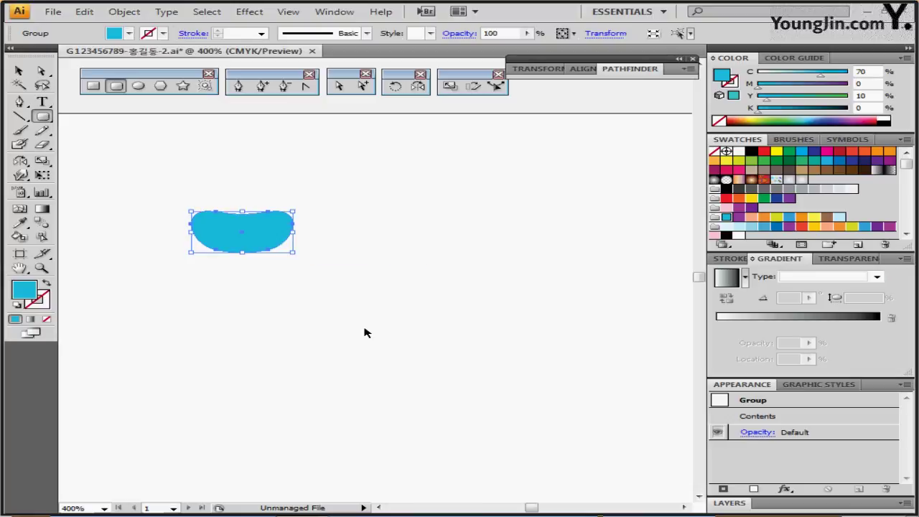
{"action": "left_click", "coordinate": [312, 367]}
{"action": "left_click_drag", "start_coordinate": [255, 246], "coordinate": [244, 213]}
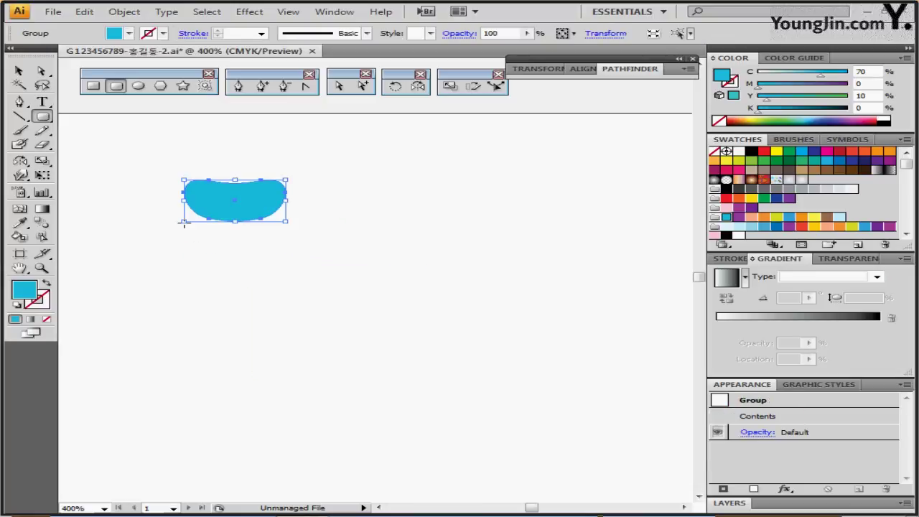
Reflect a copy of the cyan shape vertically so that it sits upside down just below the original.
{"action": "left_click", "coordinate": [41, 162]}
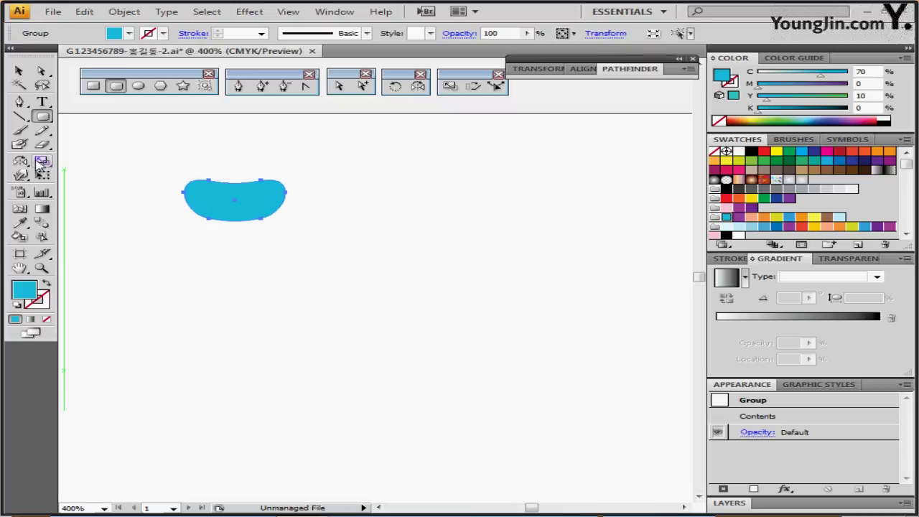
{"action": "left_click", "coordinate": [416, 86]}
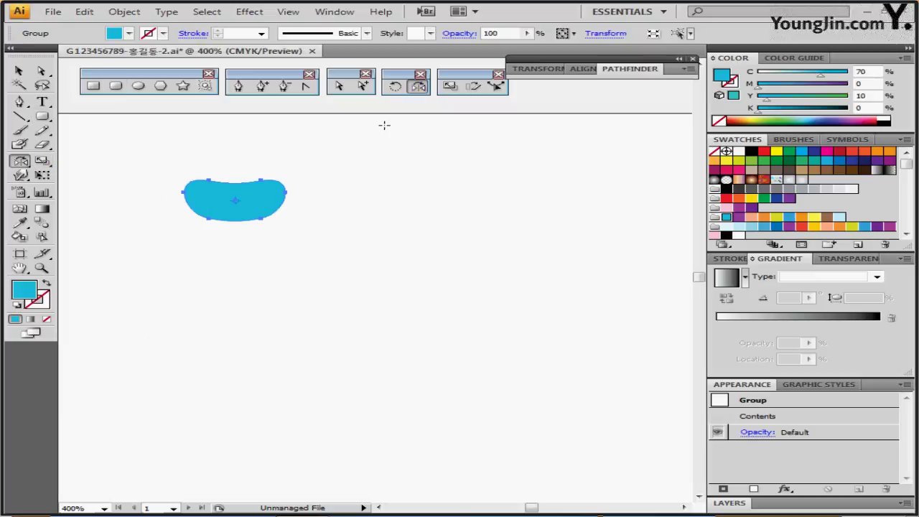
{"action": "left_click", "coordinate": [235, 235]}
{"action": "left_click_drag", "start_coordinate": [241, 244], "coordinate": [320, 297]}
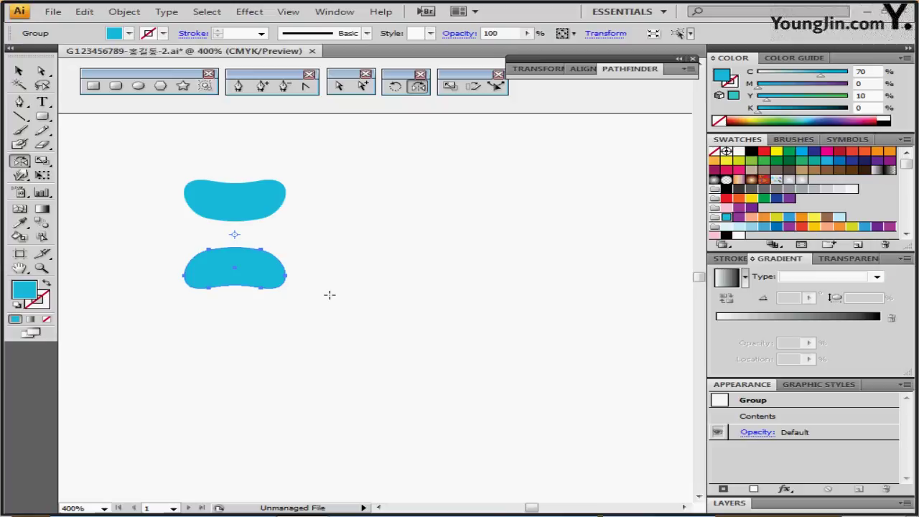
Fill the reflected copy with purple, C 50, M 90, Y 0, K 0, and leave it selected.
{"action": "left_click", "coordinate": [739, 218]}
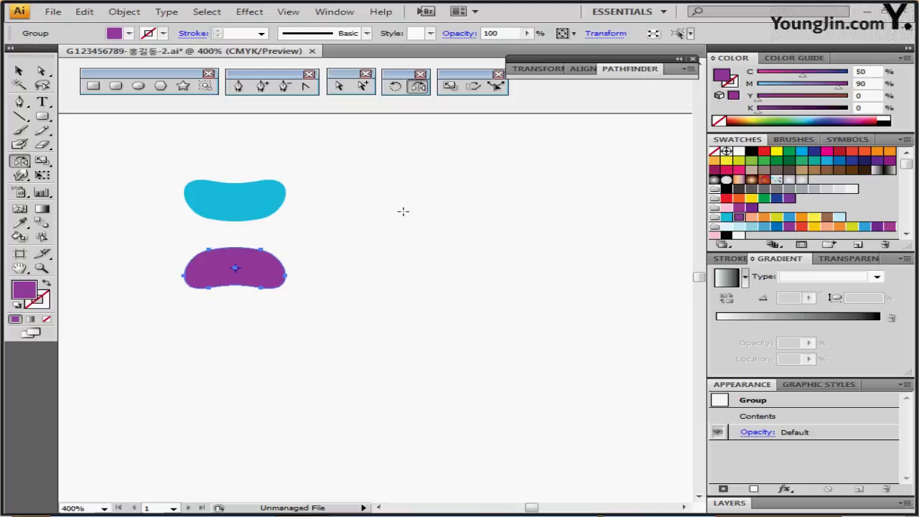
{"action": "key", "text": "ctrl"}
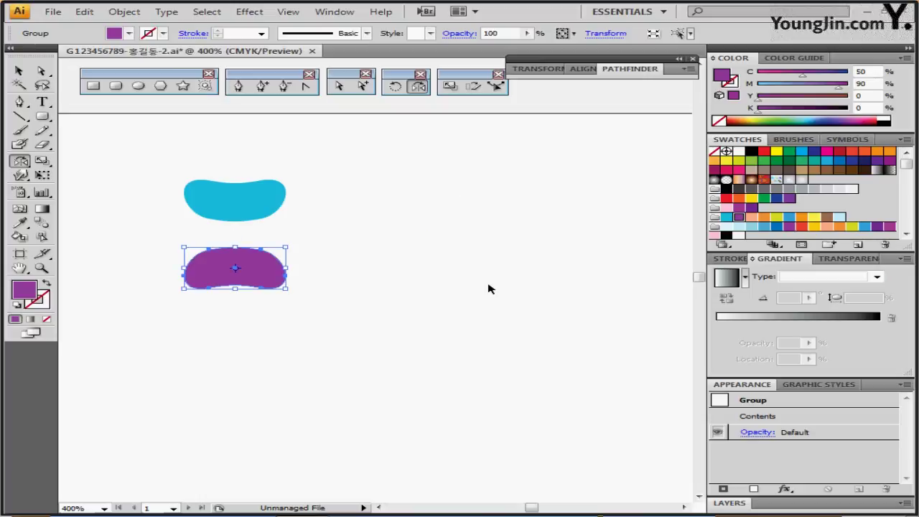
{"action": "left_click", "coordinate": [463, 267], "text": "ctrl"}
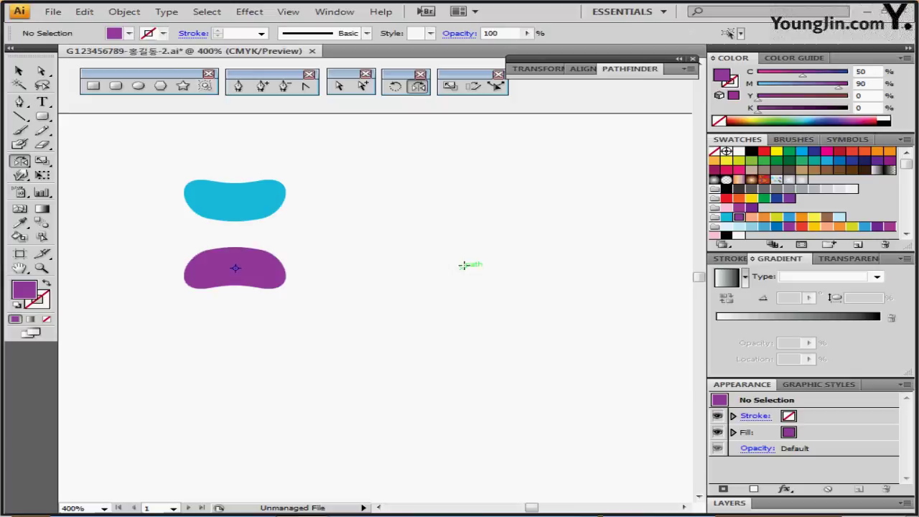
{"action": "left_click", "coordinate": [270, 285], "text": "ctrl"}
Try a non-uniform scale of 120% horizontal and 100% vertical on the purple shape itself, and undo it.
{"action": "double_click", "coordinate": [41, 160]}
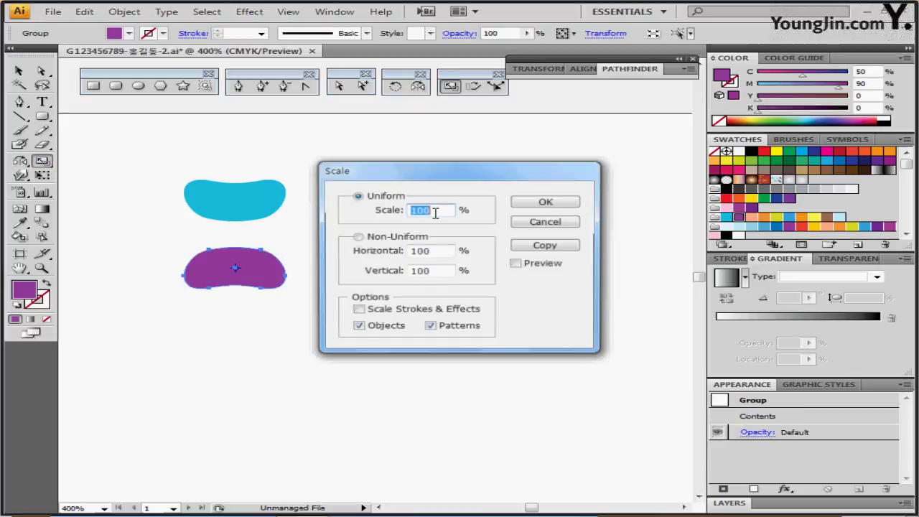
{"action": "left_click", "coordinate": [363, 236]}
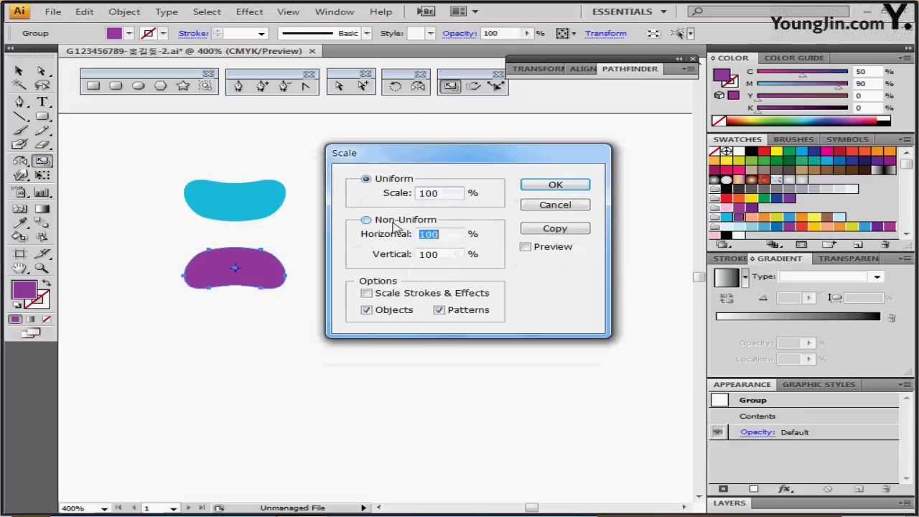
{"action": "left_click", "coordinate": [527, 247]}
{"action": "left_click", "coordinate": [371, 223]}
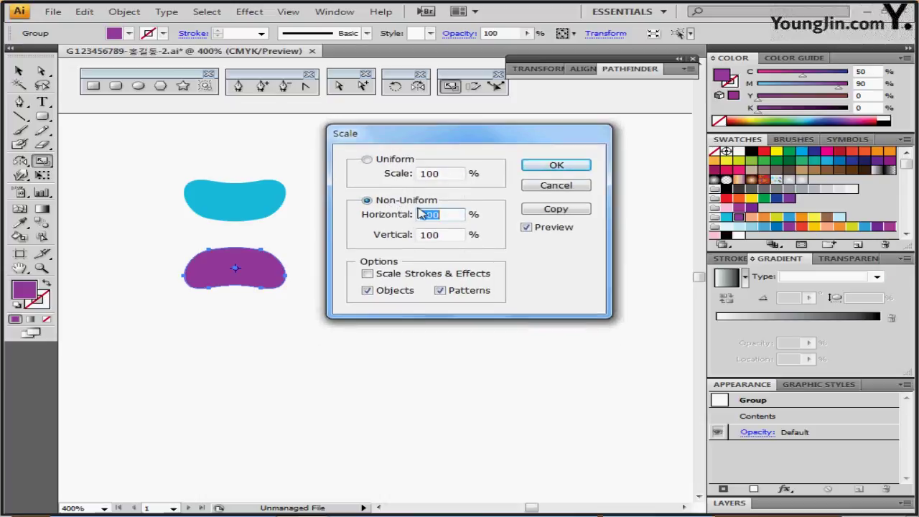
{"action": "type", "text": "120"}
{"action": "key", "text": "Tab"}
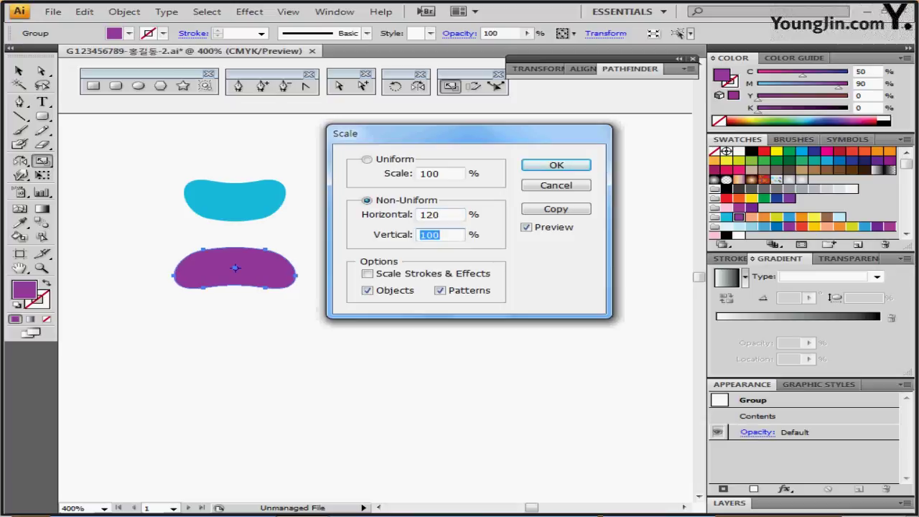
{"action": "key", "text": "Return"}
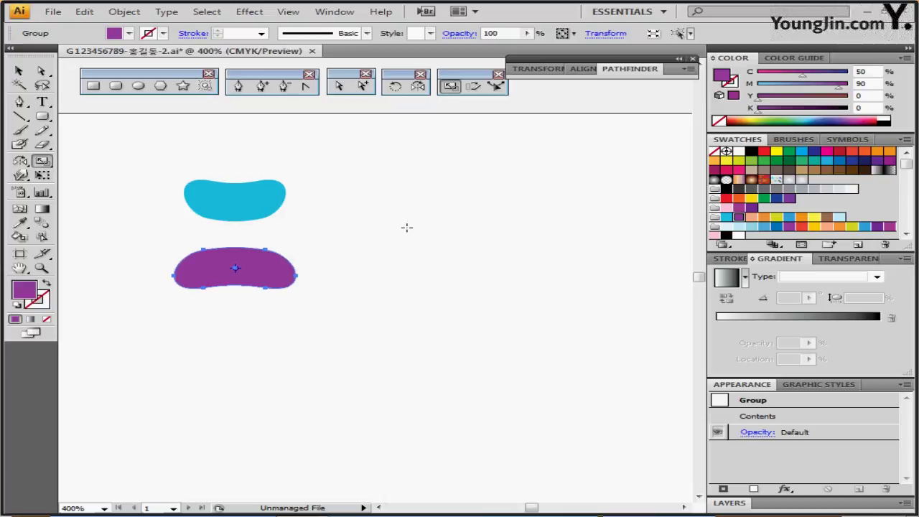
{"action": "key", "text": "ctrl+z"}
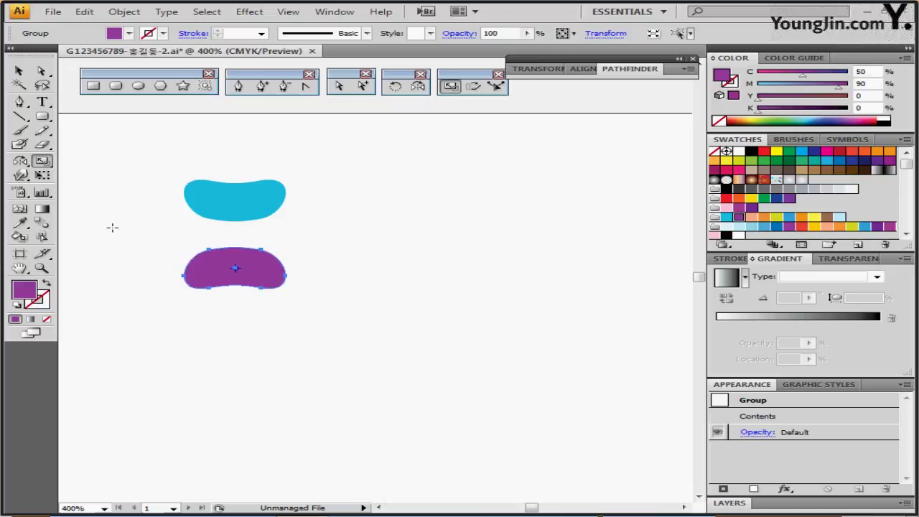
Make a copy of the purple shape scaled to 120% horizontally and 100% vertically, and place it beside the cyan shape.
{"action": "double_click", "coordinate": [42, 161]}
{"action": "left_click", "coordinate": [408, 253]}
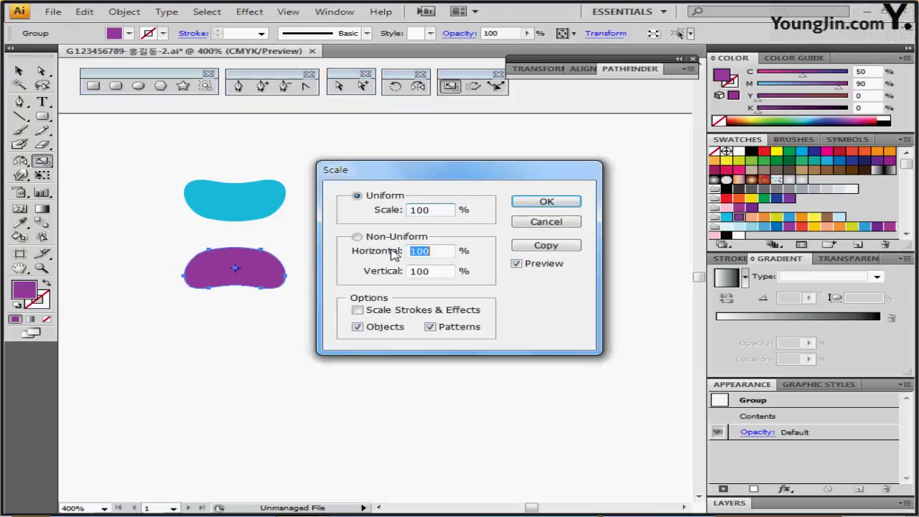
{"action": "type", "text": "120"}
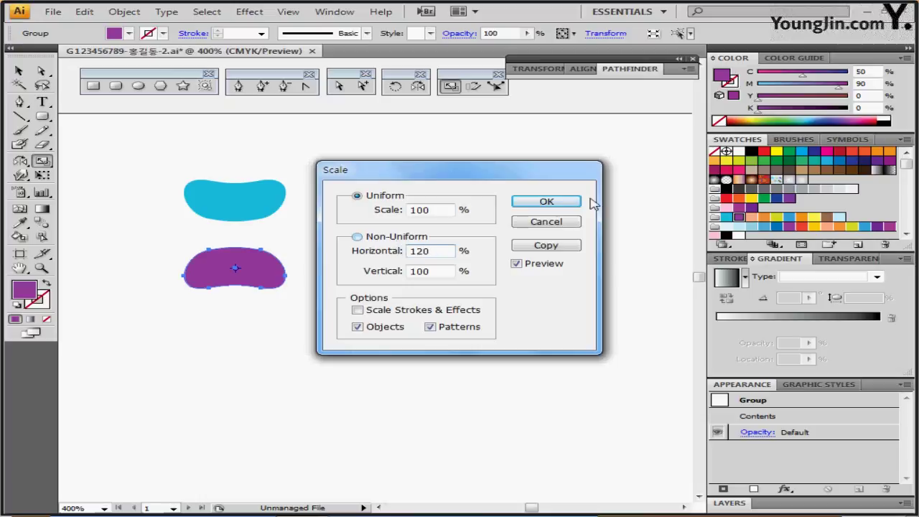
{"action": "left_click", "coordinate": [547, 245]}
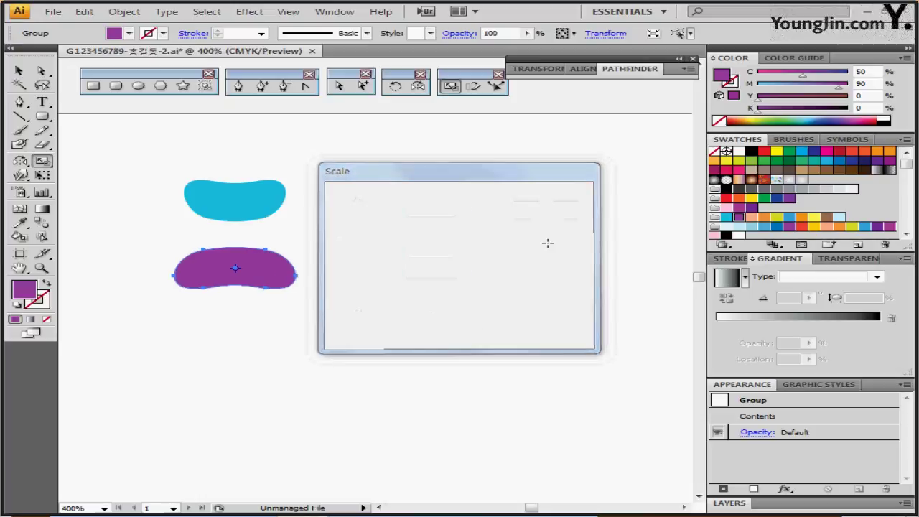
{"action": "left_click_drag", "start_coordinate": [252, 283], "coordinate": [480, 217]}
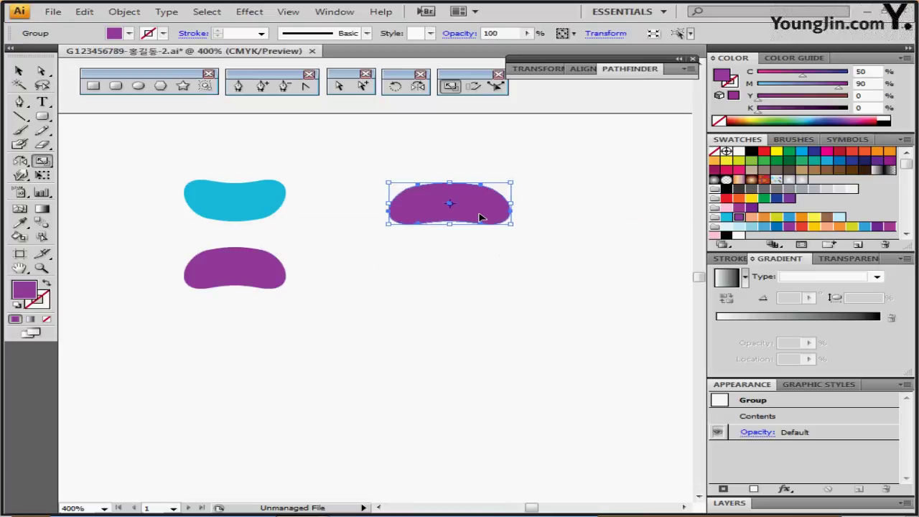
Divide the widened purple copy into four segments with three curved Knife cuts running from its upper to its lower edge.
{"action": "left_click", "coordinate": [478, 211], "text": "ctrl"}
{"action": "left_click_drag", "start_coordinate": [470, 260], "coordinate": [400, 241]}
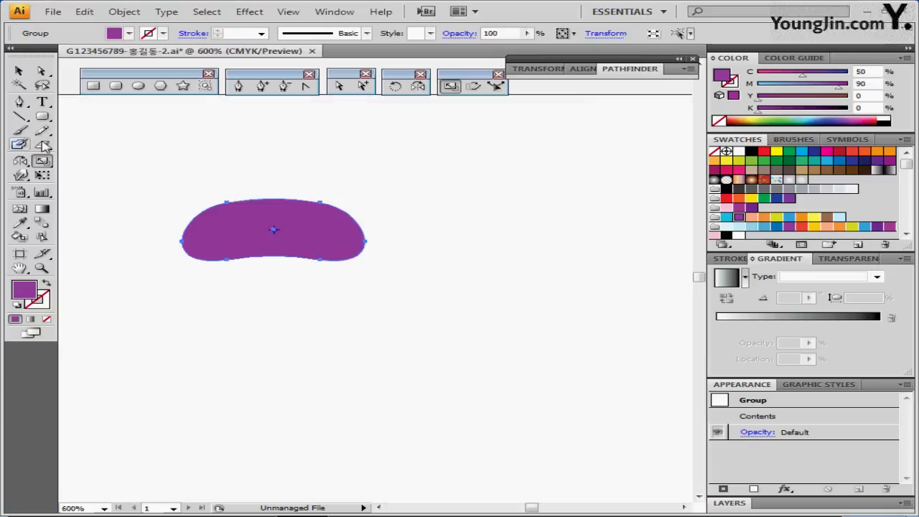
{"action": "key", "text": "v"}
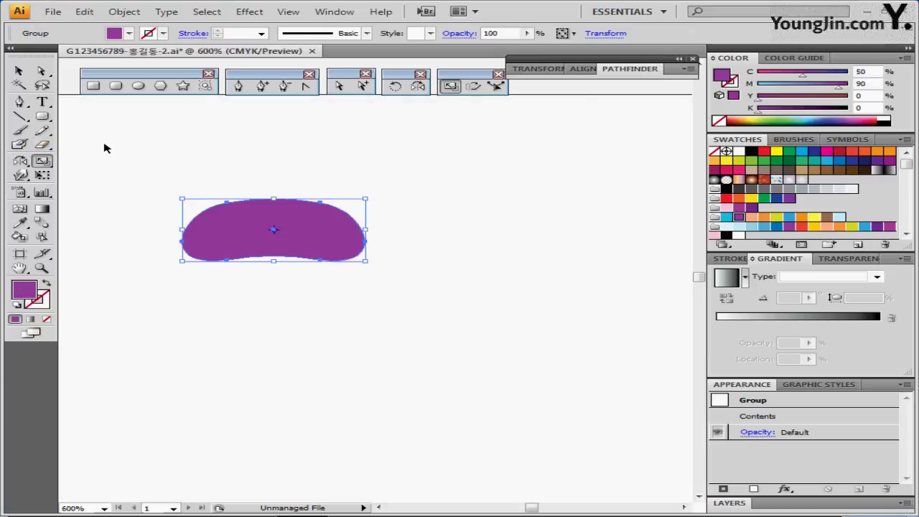
{"action": "left_click", "coordinate": [100, 172]}
{"action": "left_click", "coordinate": [263, 247]}
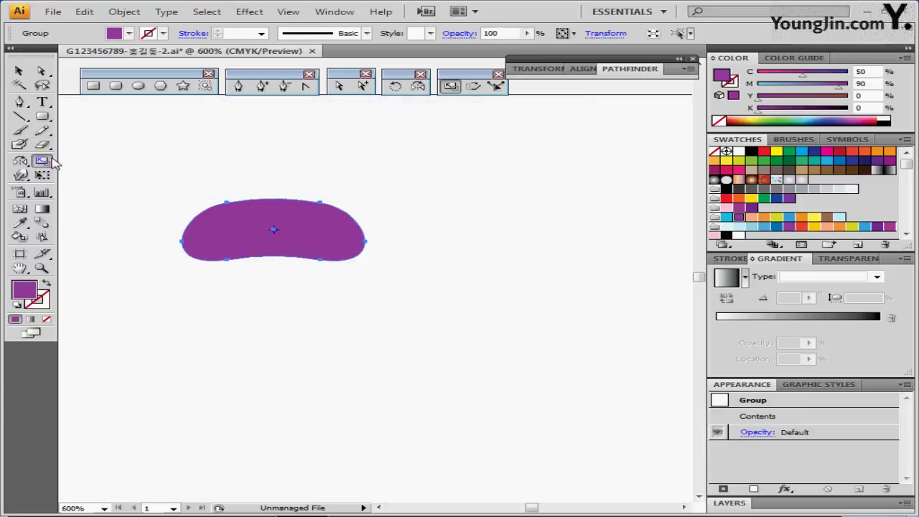
{"action": "mouse_move", "coordinate": [41, 145]}
{"action": "left_mouse_down"}
{"action": "mouse_move", "coordinate": [76, 148]}
{"action": "mouse_move", "coordinate": [144, 178]}
{"action": "mouse_move", "coordinate": [242, 295]}
{"action": "left_mouse_up"}
{"action": "left_click_drag", "start_coordinate": [243, 176], "coordinate": [281, 288]}
{"action": "mouse_move", "coordinate": [331, 185]}
{"action": "left_mouse_down"}
{"action": "mouse_move", "coordinate": [335, 207]}
{"action": "mouse_move", "coordinate": [296, 288]}
{"action": "left_mouse_up"}
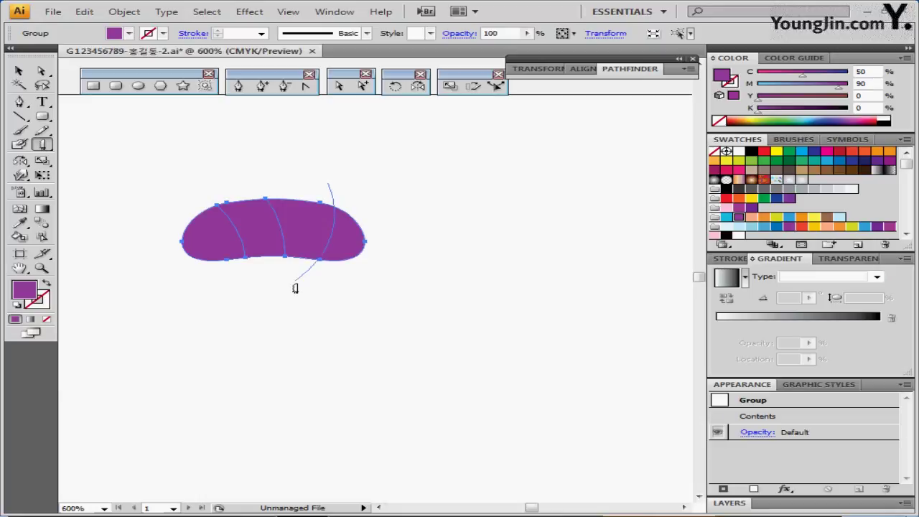
{"action": "left_click_drag", "start_coordinate": [296, 288], "coordinate": [296, 289]}
Isolate the cut group and fill its leftmost segment with peach, C 0, M 40, Y 50, K 0.
{"action": "left_click_drag", "start_coordinate": [424, 259], "coordinate": [458, 227]}
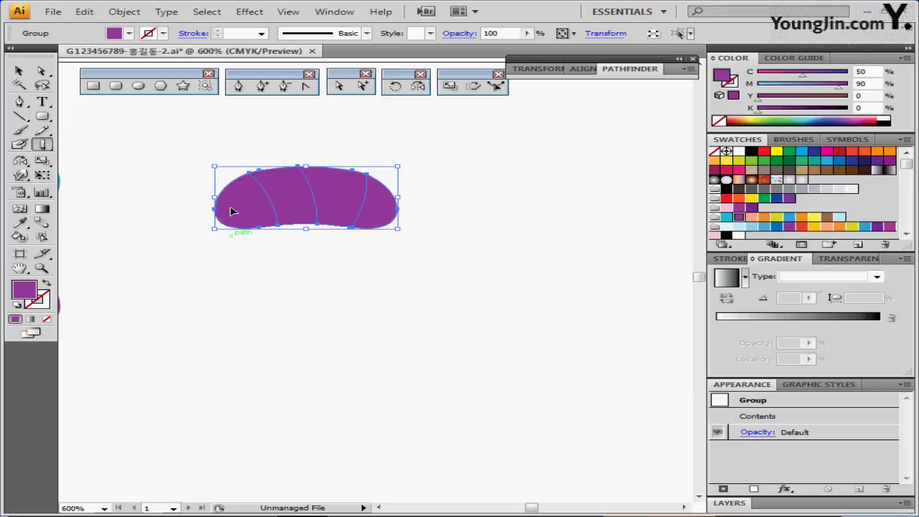
{"action": "left_click", "coordinate": [184, 250], "text": "ctrl"}
{"action": "left_click", "coordinate": [246, 214], "text": "ctrl"}
{"action": "double_click", "coordinate": [247, 216]}
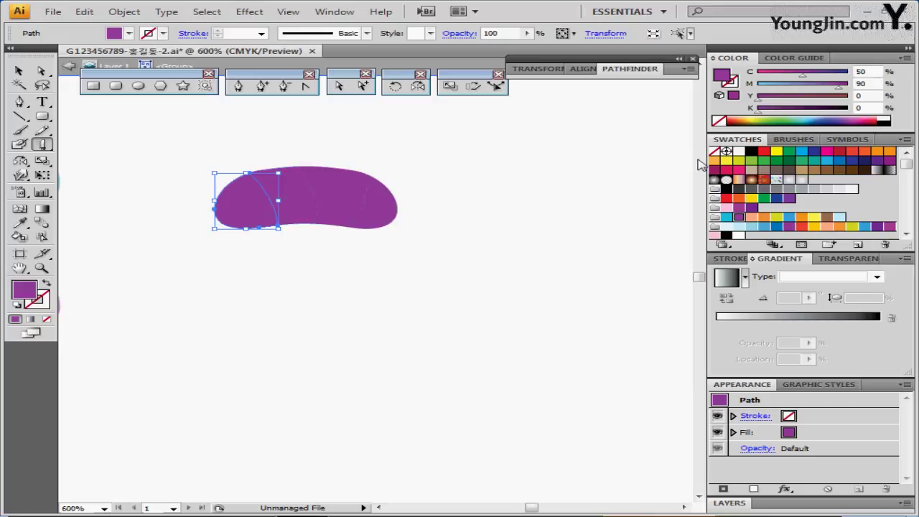
{"action": "left_click", "coordinate": [750, 219]}
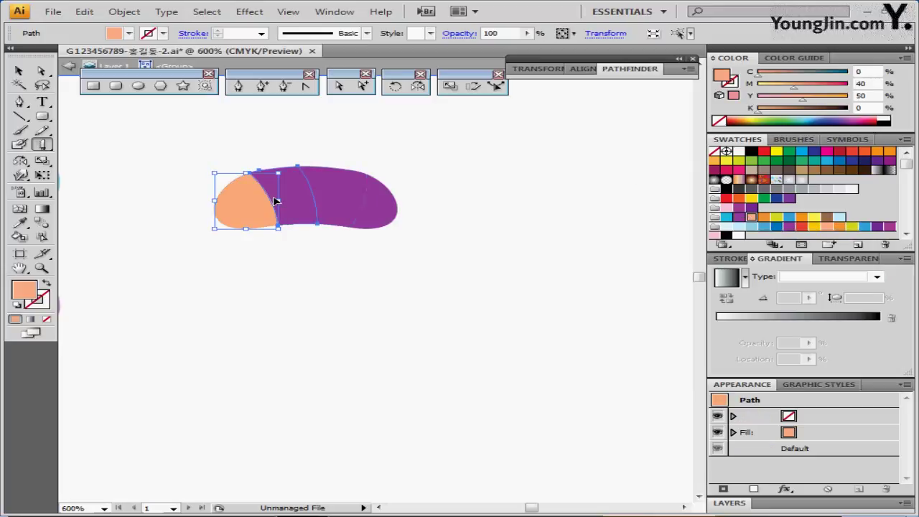
Fill the other three segments from left to right with orange, yellow-green and blue (C 70, M 20, Y 0, K 0), and exit isolation.
{"action": "left_click", "coordinate": [277, 199]}
{"action": "left_click", "coordinate": [763, 217]}
{"action": "left_click", "coordinate": [338, 203]}
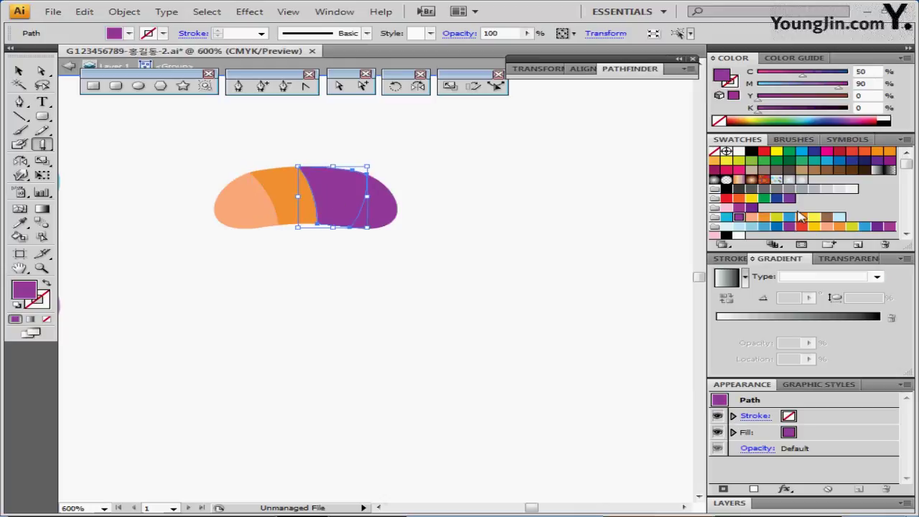
{"action": "left_click", "coordinate": [776, 218]}
{"action": "left_click", "coordinate": [377, 205]}
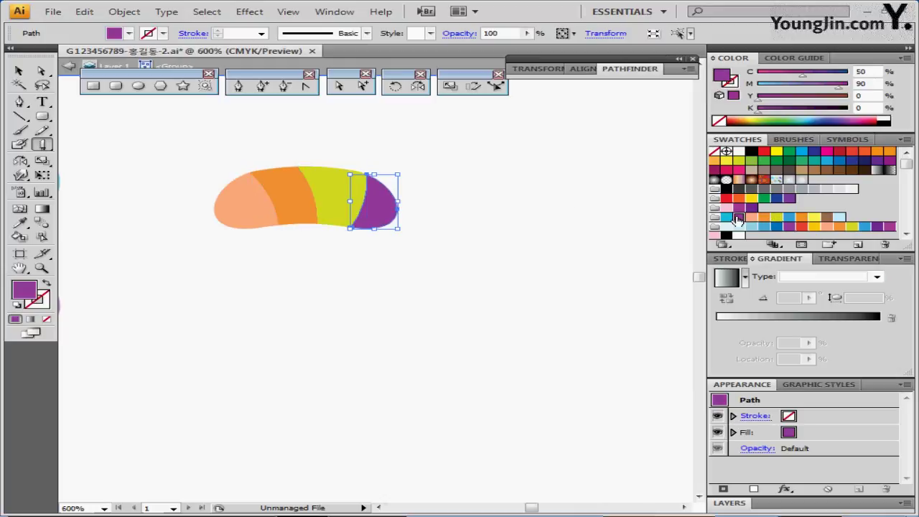
{"action": "left_click", "coordinate": [790, 218]}
{"action": "left_click", "coordinate": [524, 269]}
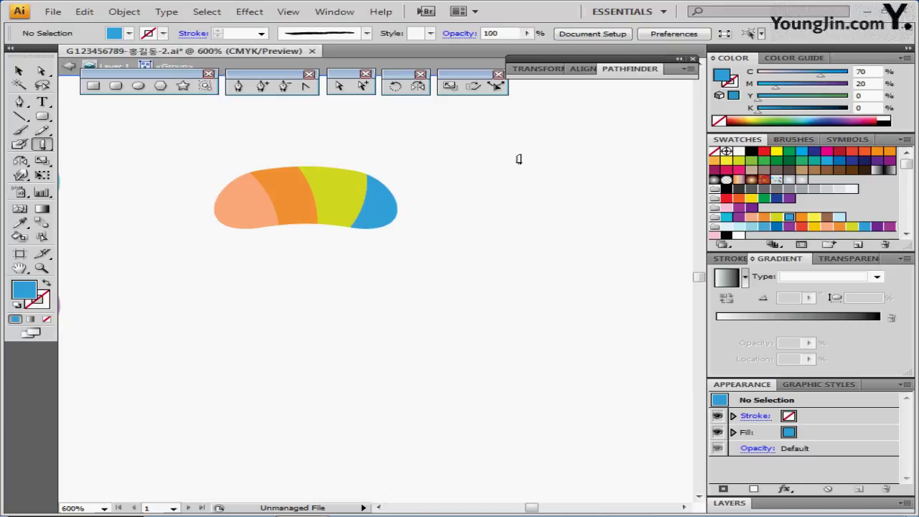
Create an 8 mm by 6 mm ellipse in the empty area below the four-colour piece and fill it with orange, C 0, M 50, Y 100, K 0.
{"action": "left_click", "coordinate": [351, 225]}
{"action": "key", "text": "ctrl+shift+b"}
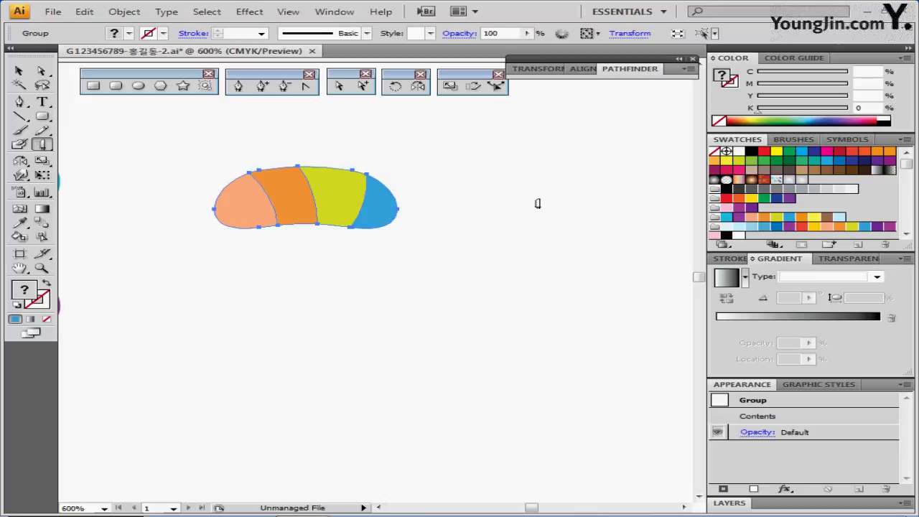
{"action": "left_click_drag", "start_coordinate": [352, 401], "coordinate": [322, 207]}
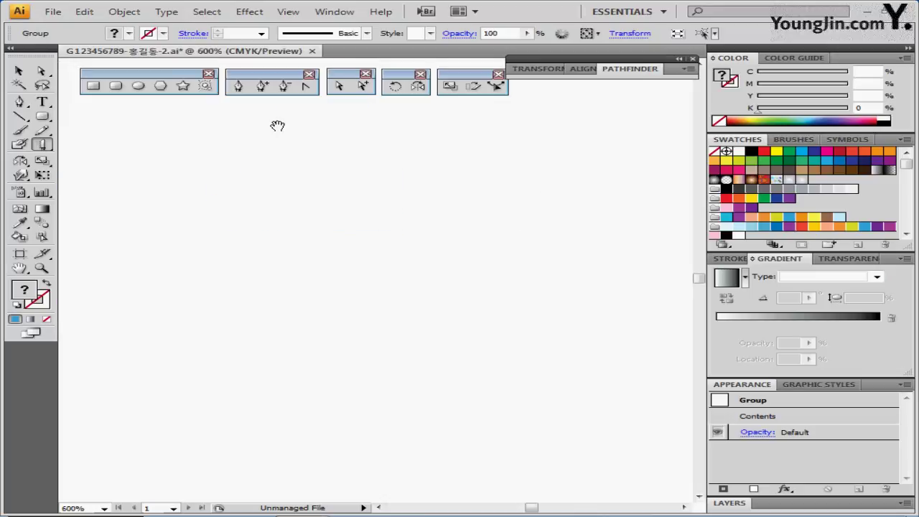
{"action": "left_click", "coordinate": [138, 85]}
{"action": "key", "text": "ctrl+shift+a"}
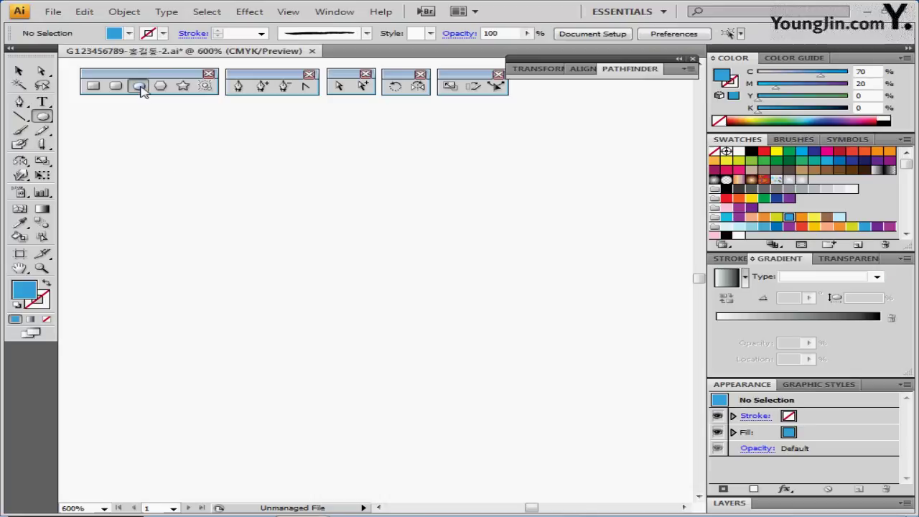
{"action": "left_click", "coordinate": [270, 186]}
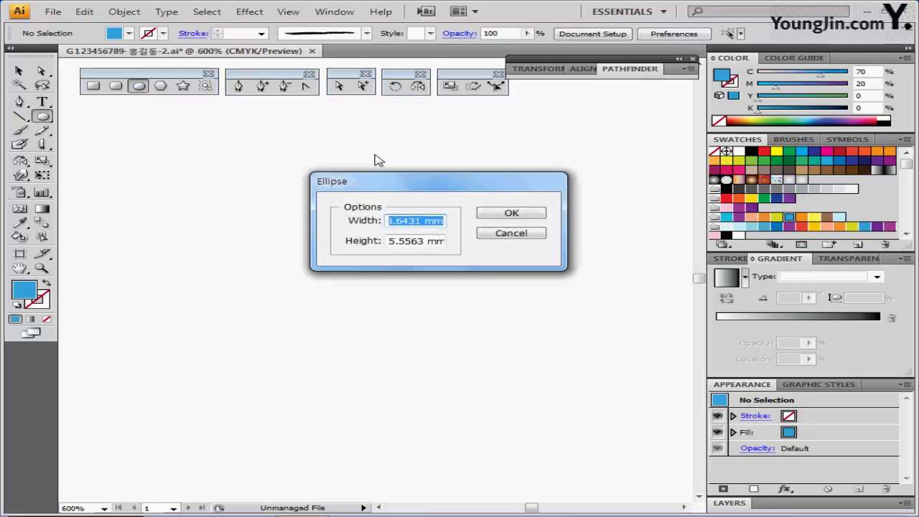
{"action": "type", "text": "8"}
{"action": "key", "text": "Tab"}
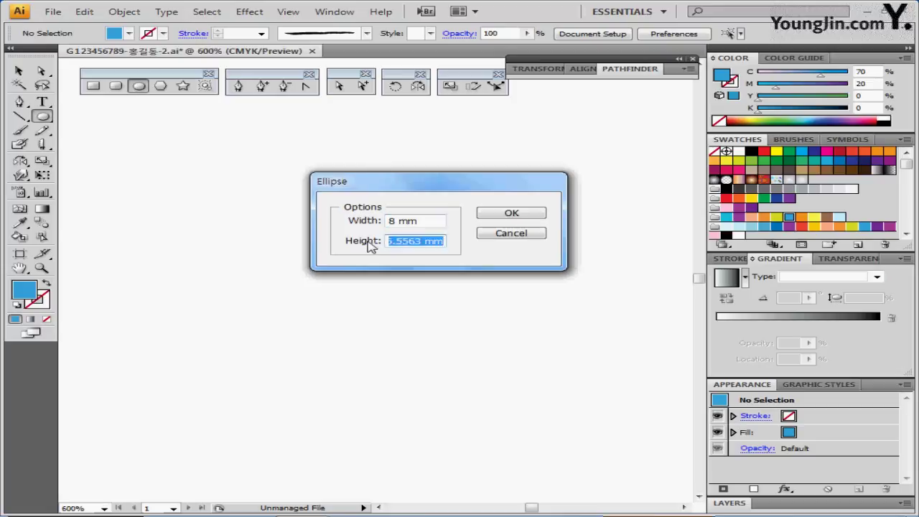
{"action": "type", "text": "6"}
{"action": "left_click", "coordinate": [510, 212]}
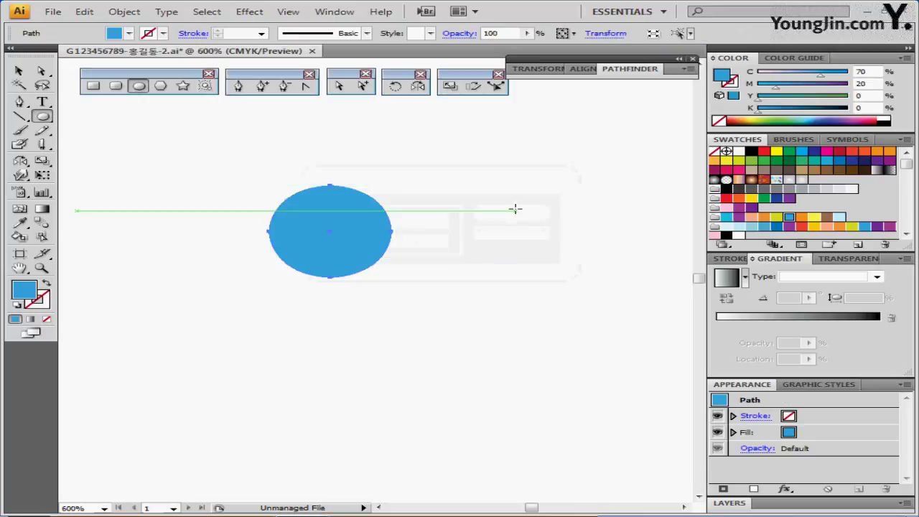
{"action": "left_click", "coordinate": [802, 217]}
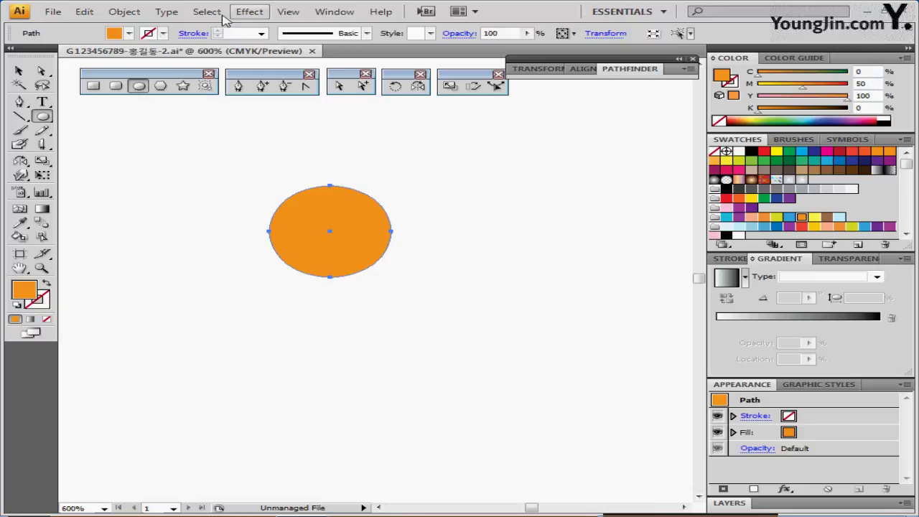
Apply the Pucker & Bloat effect to the orange ellipse with 15% bloat.
{"action": "left_click", "coordinate": [248, 12]}
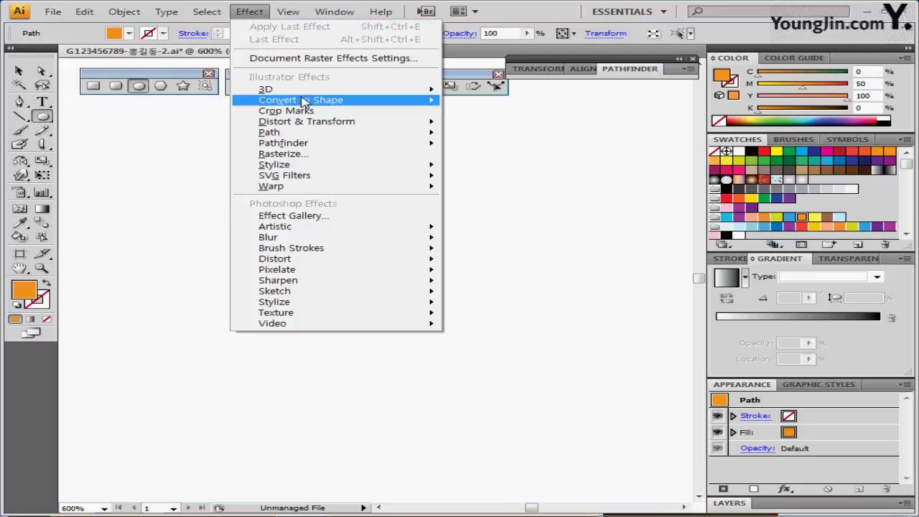
{"action": "mouse_move", "coordinate": [328, 125]}
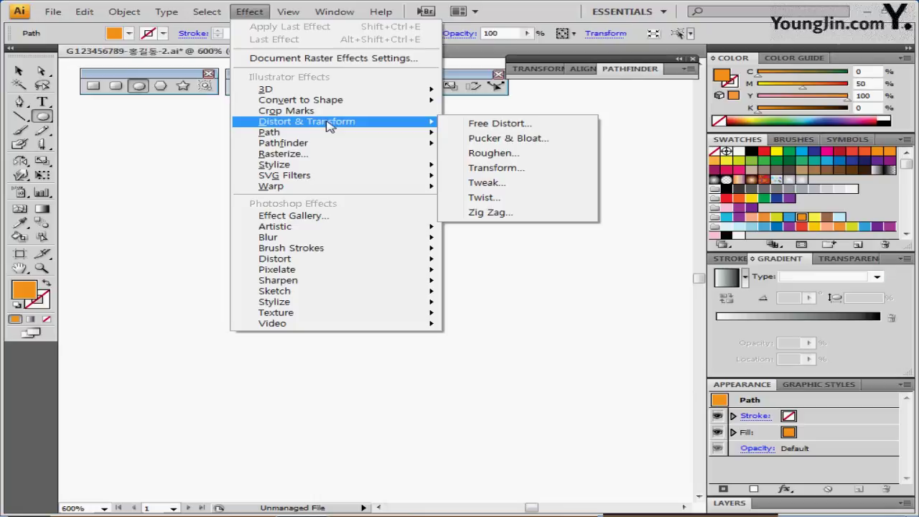
{"action": "left_click", "coordinate": [480, 139]}
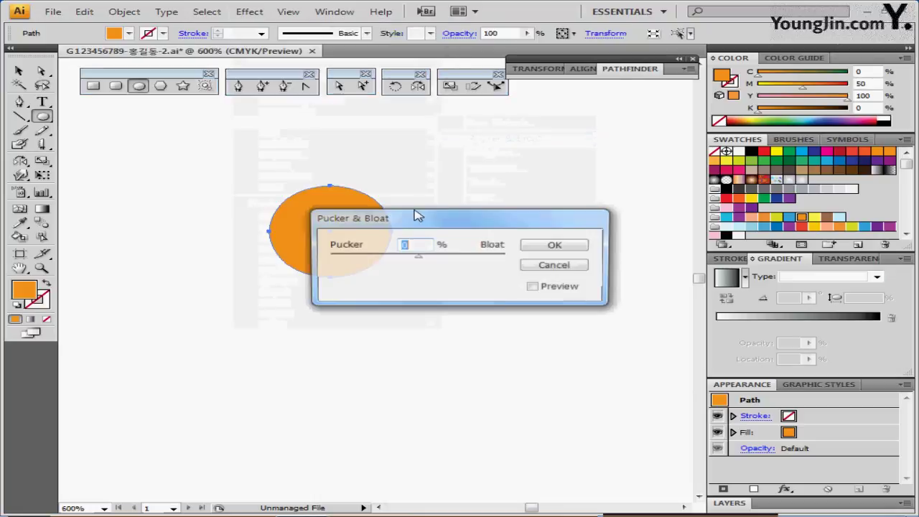
{"action": "left_click", "coordinate": [528, 337]}
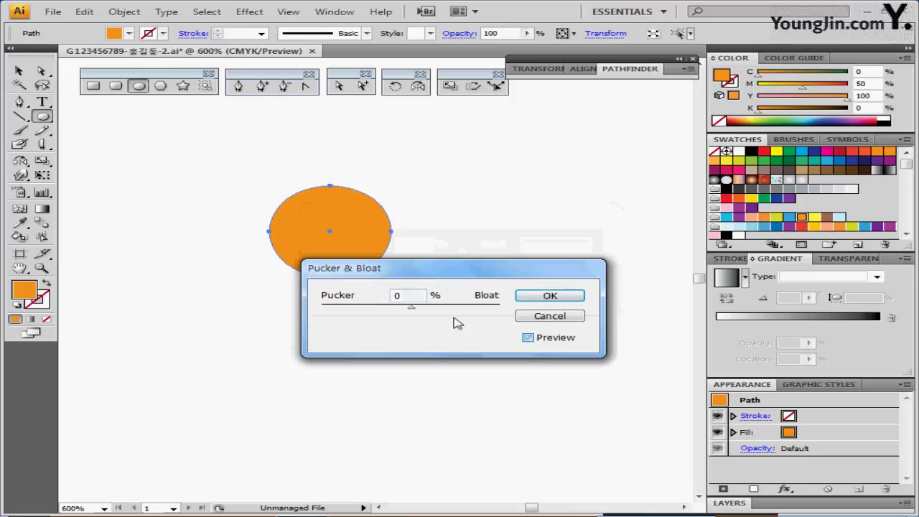
{"action": "left_click_drag", "start_coordinate": [412, 296], "coordinate": [383, 302]}
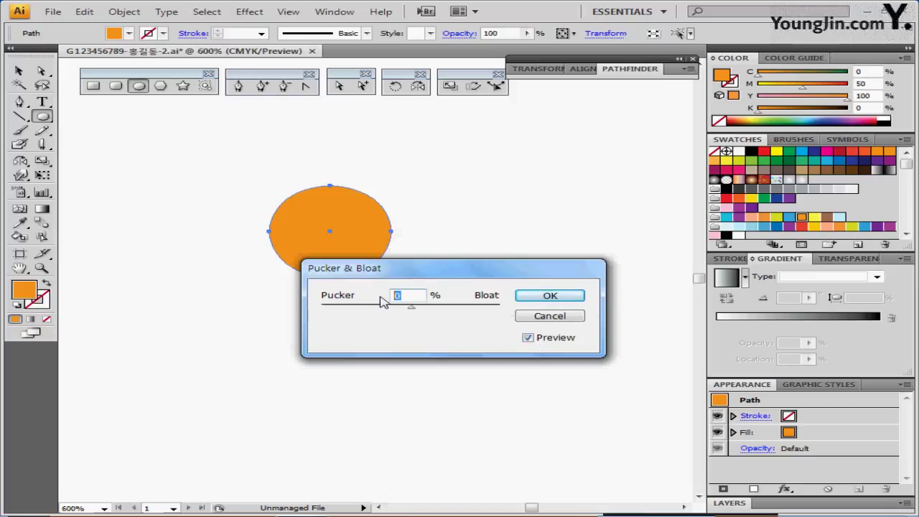
{"action": "type", "text": "15"}
{"action": "left_click_drag", "start_coordinate": [471, 273], "coordinate": [559, 134]}
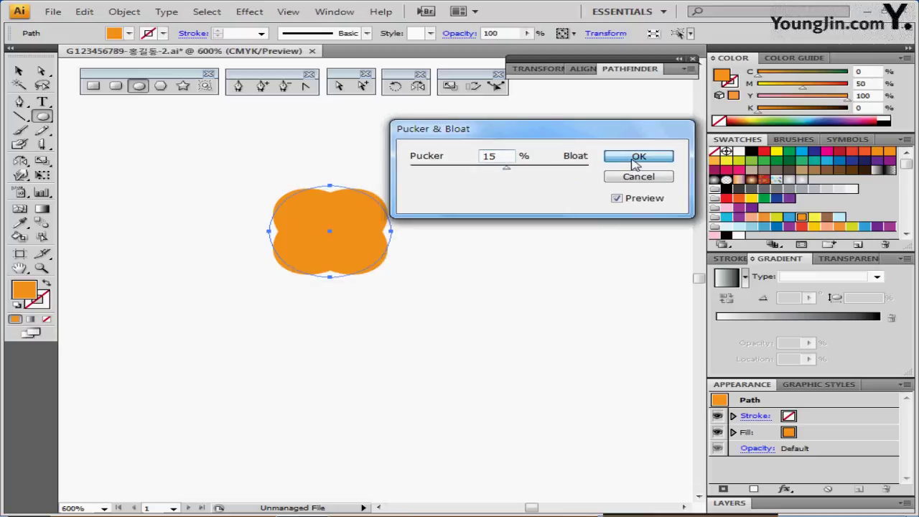
{"action": "left_click", "coordinate": [636, 159]}
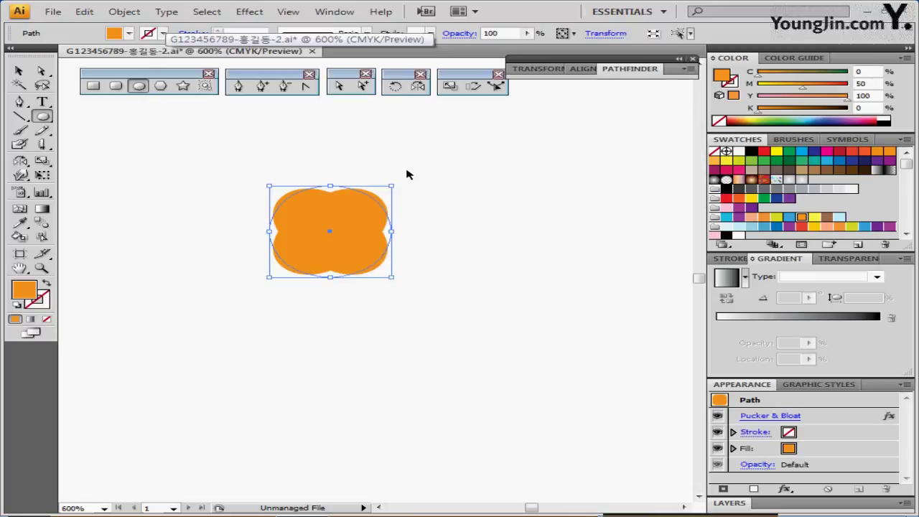
Rotate the orange bloated shape by -45° and expand its appearance.
{"action": "left_click_drag", "start_coordinate": [396, 181], "coordinate": [436, 237]}
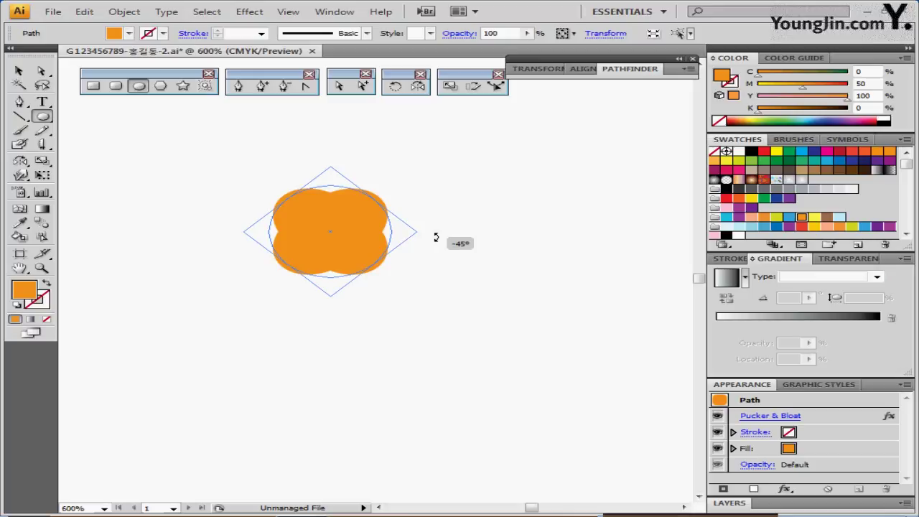
{"action": "left_click_drag", "start_coordinate": [436, 237], "coordinate": [439, 243]}
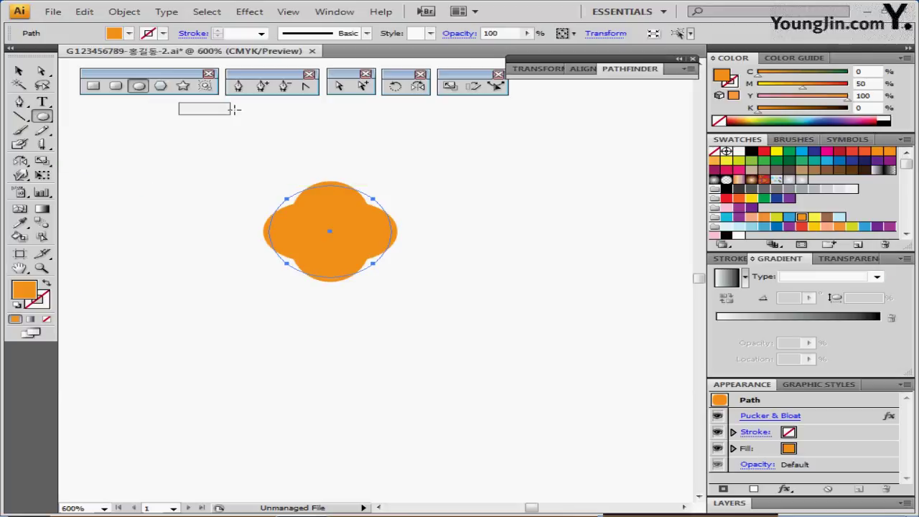
{"action": "left_click", "coordinate": [125, 12]}
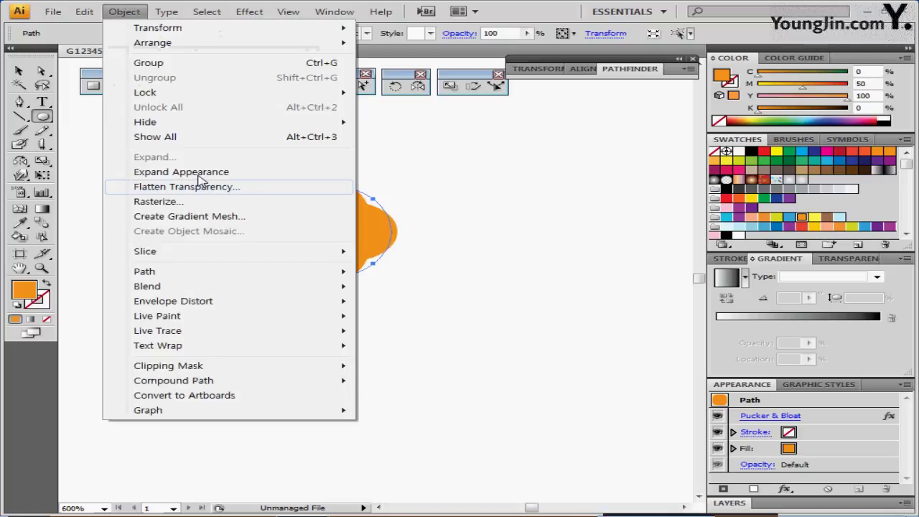
{"action": "left_click", "coordinate": [252, 180]}
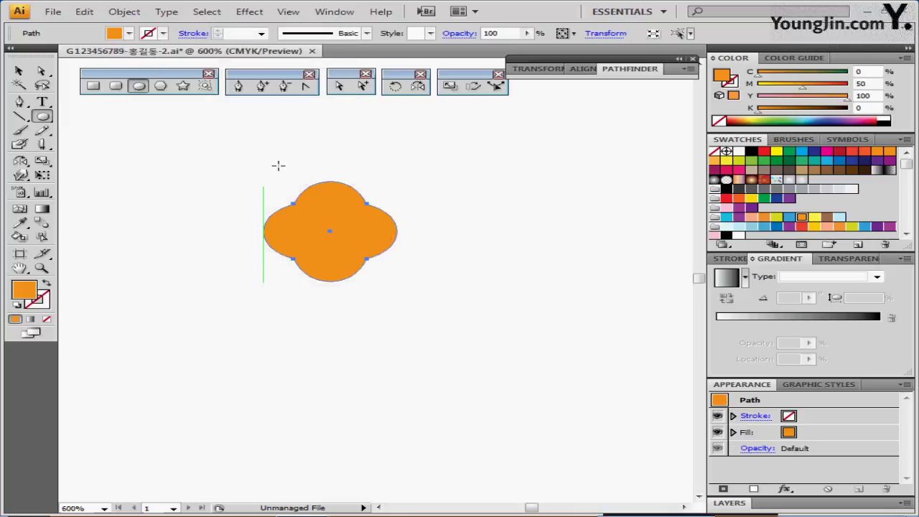
Make a copy of the orange shape scaled uniformly to 60% with the top of its upper lobe as the reference point.
{"action": "left_click", "coordinate": [448, 86]}
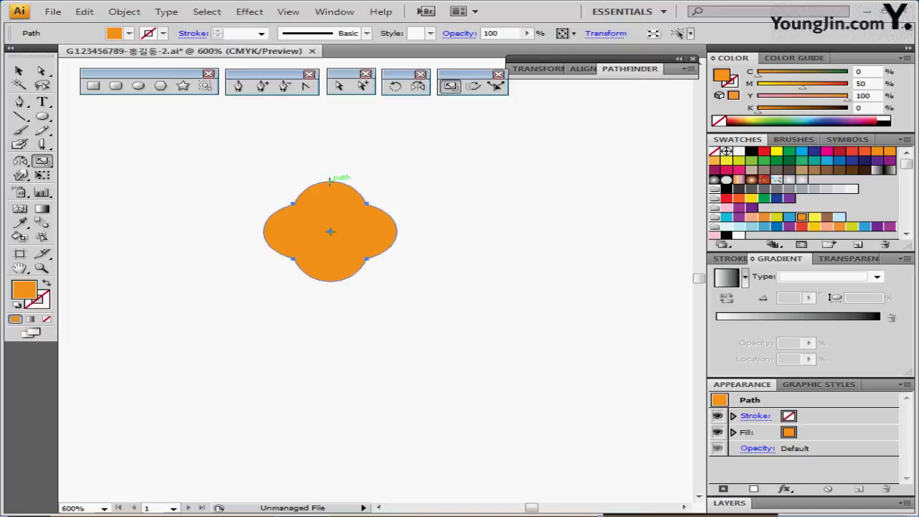
{"action": "left_click", "coordinate": [330, 179]}
{"action": "left_click", "coordinate": [330, 179], "text": "alt"}
{"action": "left_click_drag", "start_coordinate": [380, 174], "coordinate": [514, 117]}
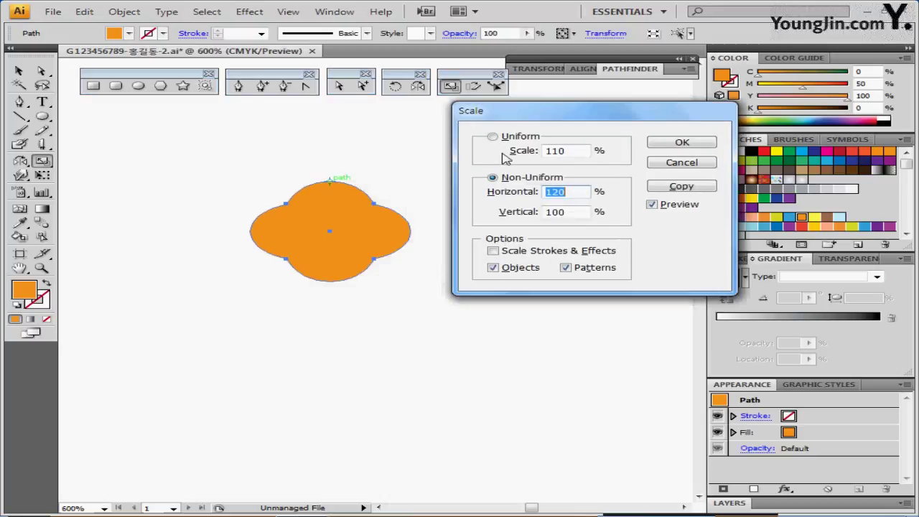
{"action": "left_click", "coordinate": [508, 138]}
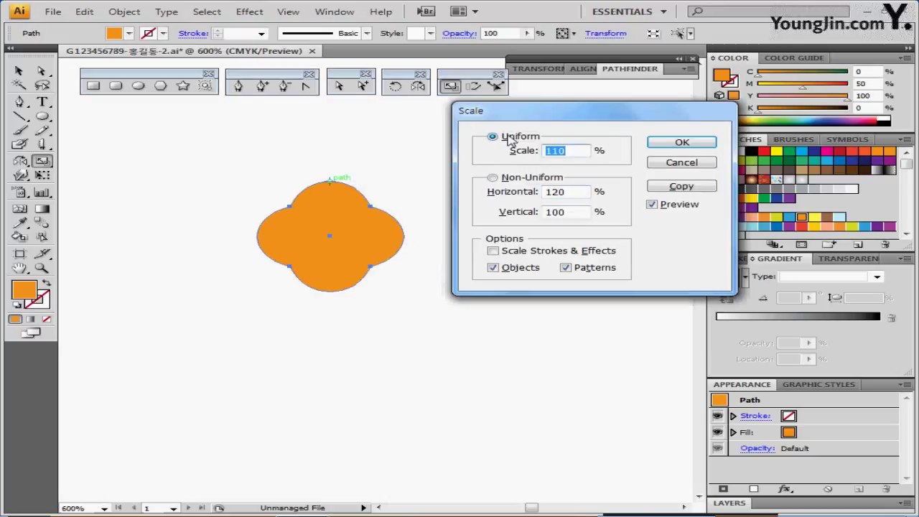
{"action": "type", "text": "60"}
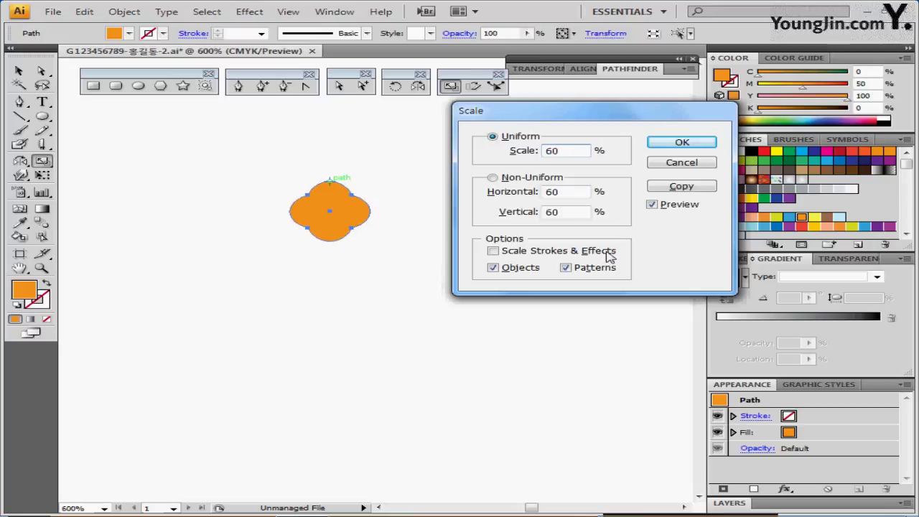
{"action": "left_click", "coordinate": [670, 188]}
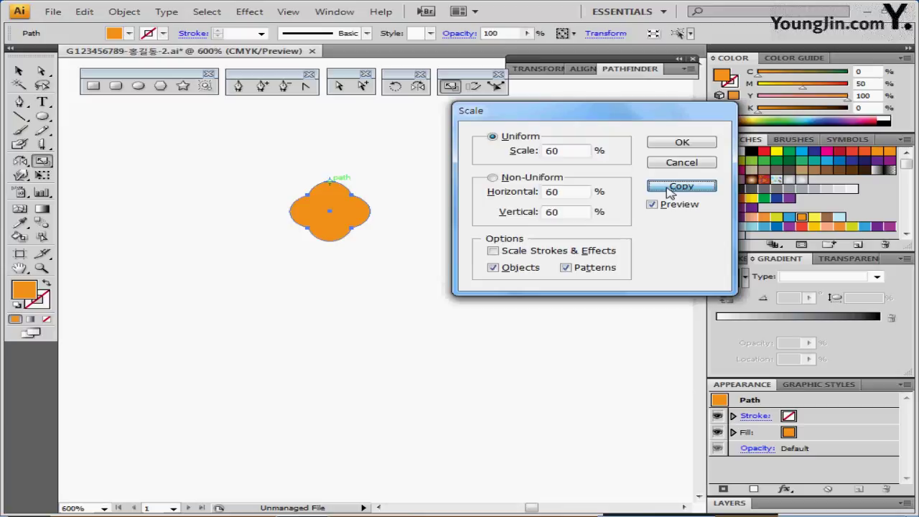
Fill the smaller copy with yellow, C 0, M 0, Y 80, K 0, and group it with the orange shape.
{"action": "left_click", "coordinate": [814, 217]}
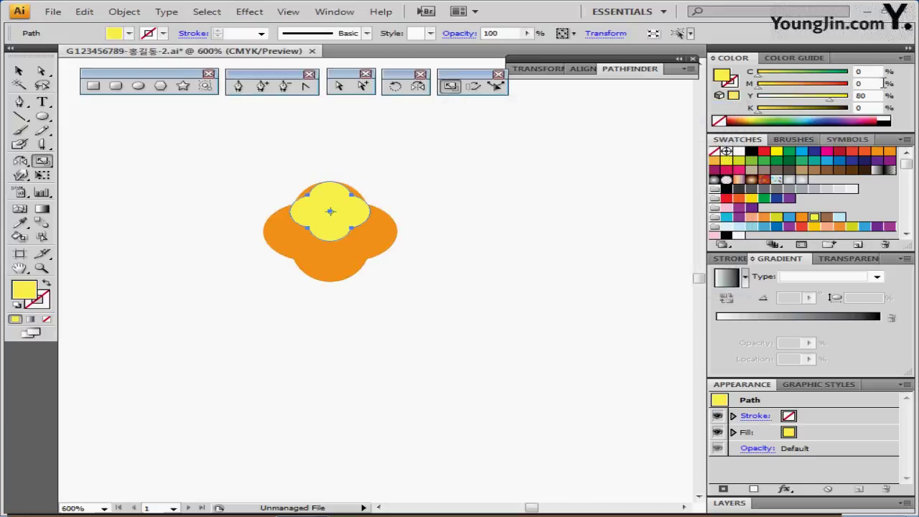
{"action": "left_click_drag", "start_coordinate": [877, 95], "coordinate": [830, 99]}
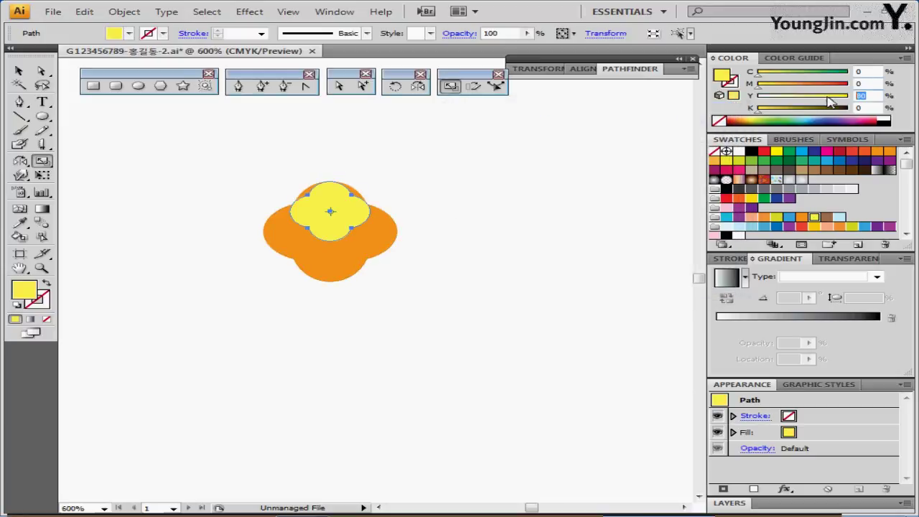
{"action": "left_click", "coordinate": [290, 343]}
{"action": "left_click_drag", "start_coordinate": [259, 322], "coordinate": [228, 322]}
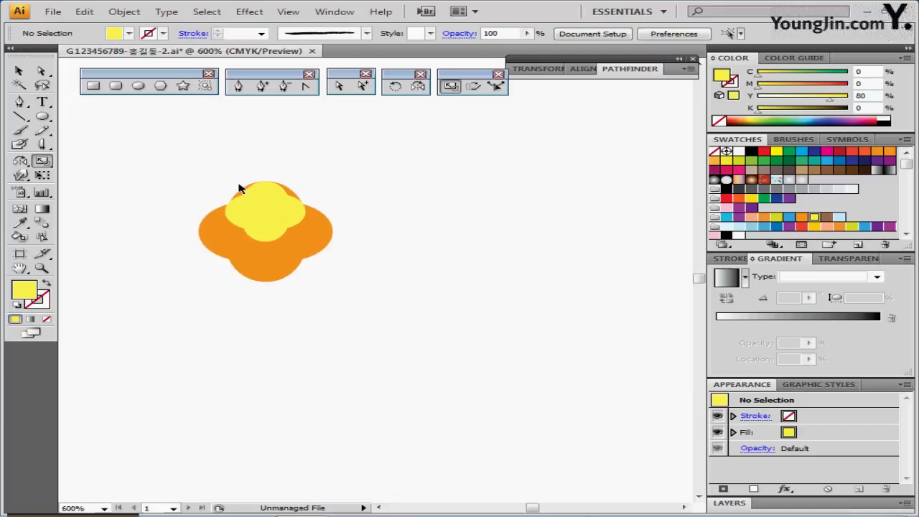
{"action": "left_click_drag", "start_coordinate": [198, 161], "coordinate": [294, 234]}
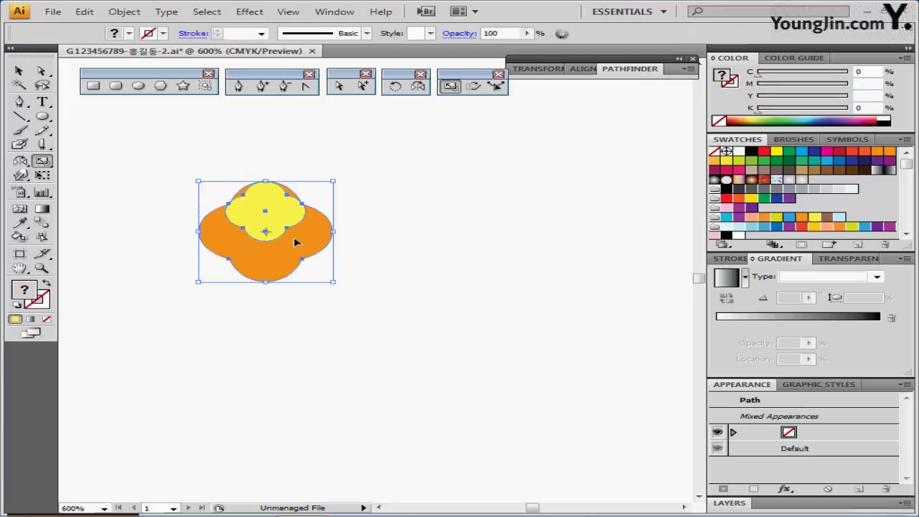
{"action": "key", "text": "ctrl+g"}
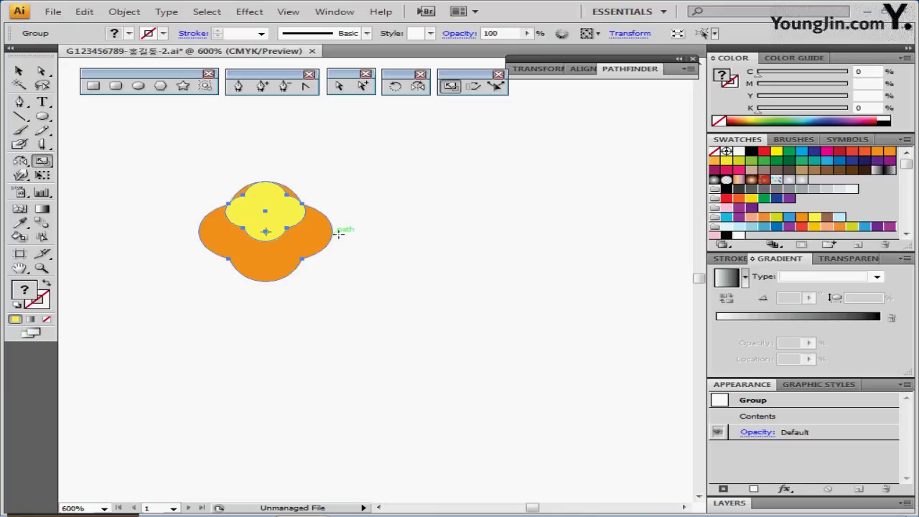
Create an ellipse 7 mm wide in the empty area below the flower shape and fill it with brown, C 40, M 60, Y 80, K 10.
{"action": "left_click_drag", "start_coordinate": [328, 269], "coordinate": [368, 185]}
{"action": "left_click_drag", "start_coordinate": [241, 274], "coordinate": [335, 206]}
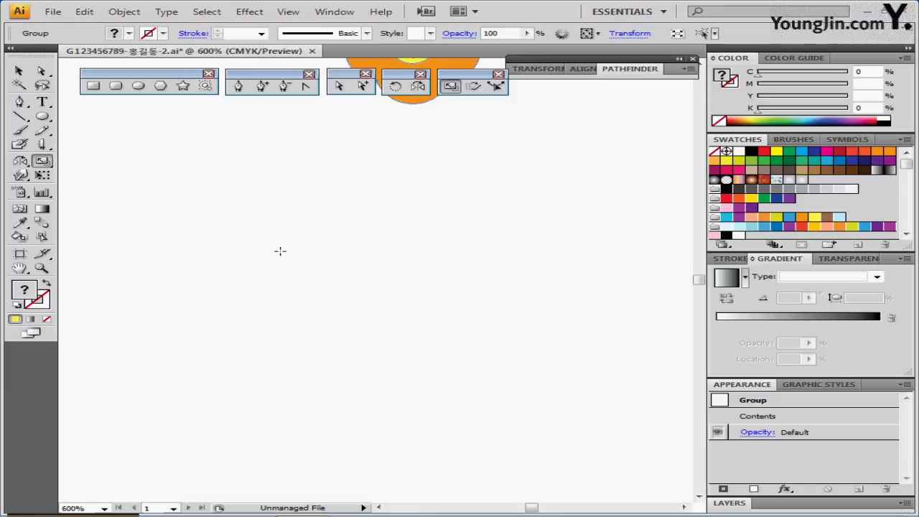
{"action": "key", "text": "ctrl+shift+a"}
{"action": "left_click", "coordinate": [139, 86]}
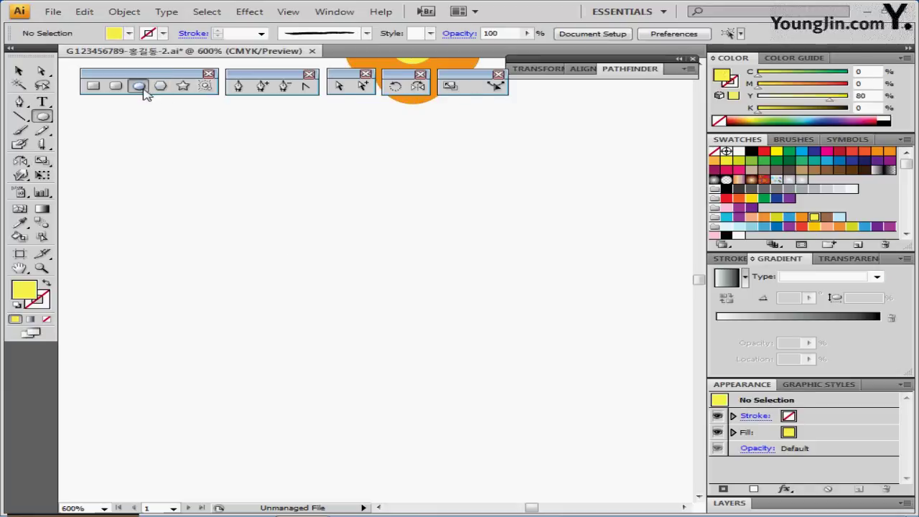
{"action": "left_click", "coordinate": [240, 199]}
{"action": "type", "text": "7"}
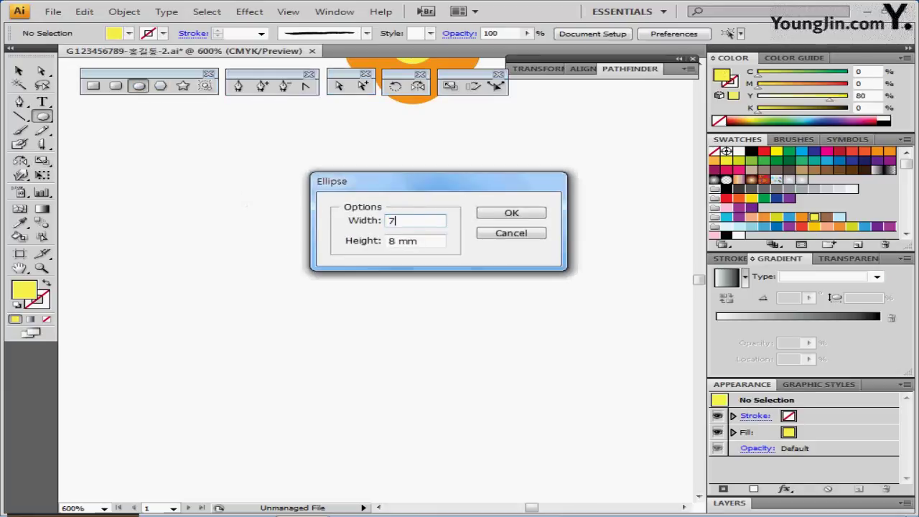
{"action": "key", "text": "Tab"}
{"action": "type", "text": "7"}
{"action": "left_click", "coordinate": [511, 213]}
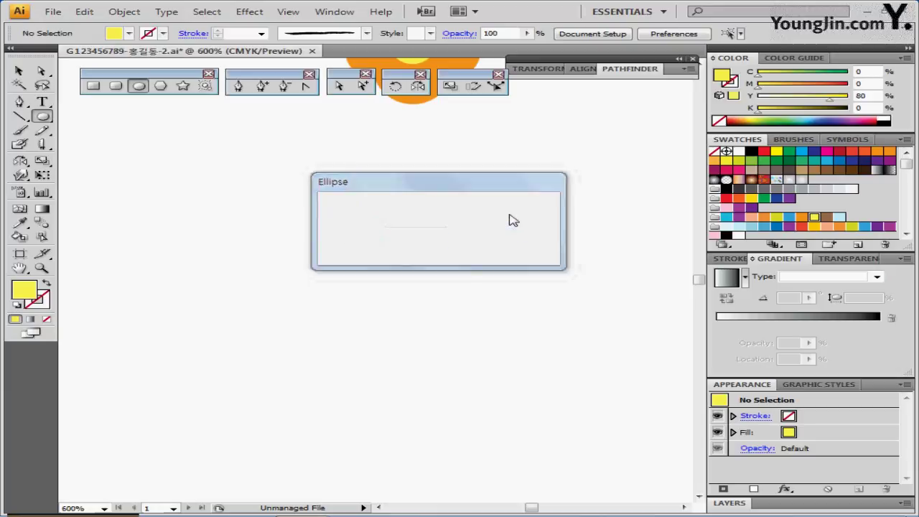
{"action": "left_click", "coordinate": [827, 218]}
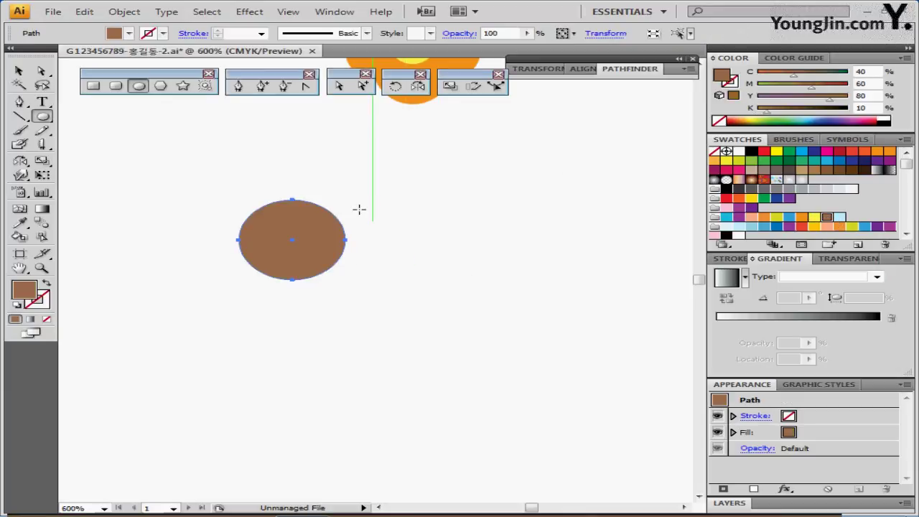
Draw a narrow brown ellipse about 7 mm wide and 2.35 mm high and move it so it overlaps the large ellipse's left edge.
{"action": "key", "text": "space"}
{"action": "left_click_drag", "start_coordinate": [214, 218], "coordinate": [249, 218]}
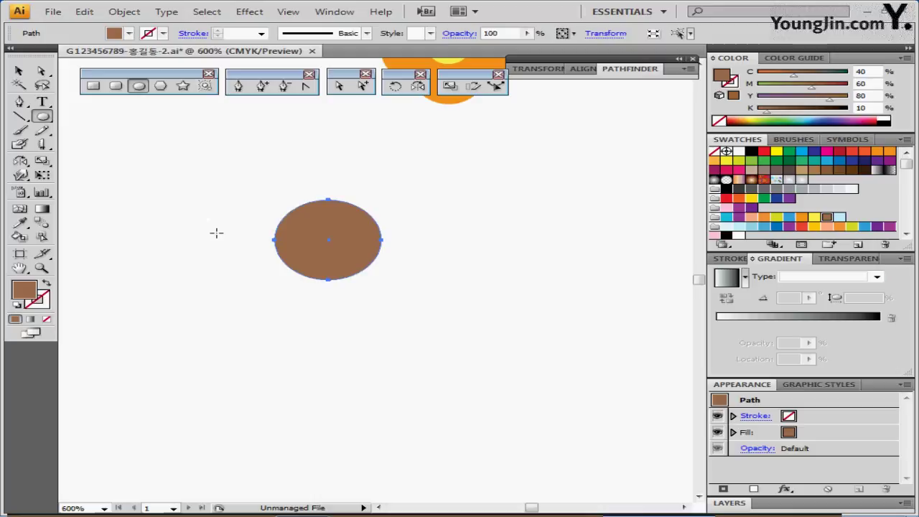
{"action": "left_click_drag", "start_coordinate": [211, 230], "coordinate": [318, 256]}
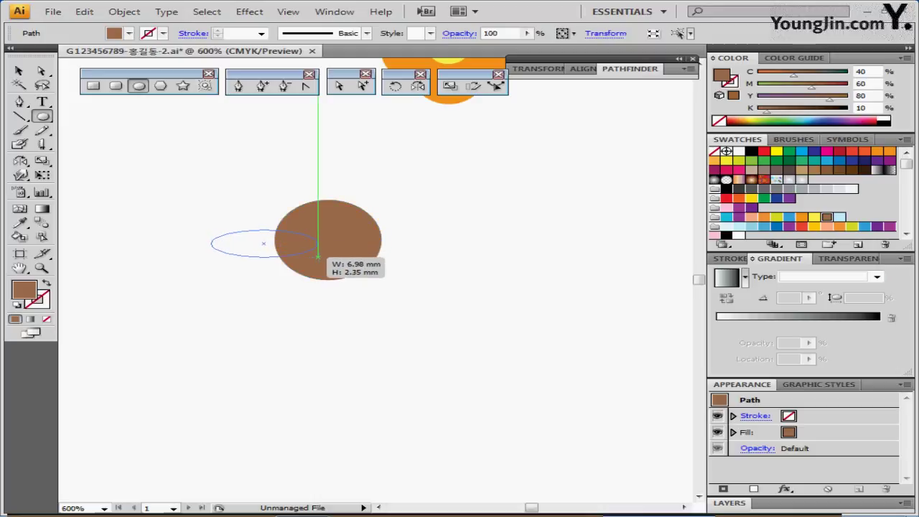
{"action": "left_click_drag", "start_coordinate": [318, 257], "coordinate": [318, 257]}
{"action": "left_click_drag", "start_coordinate": [287, 245], "coordinate": [269, 244]}
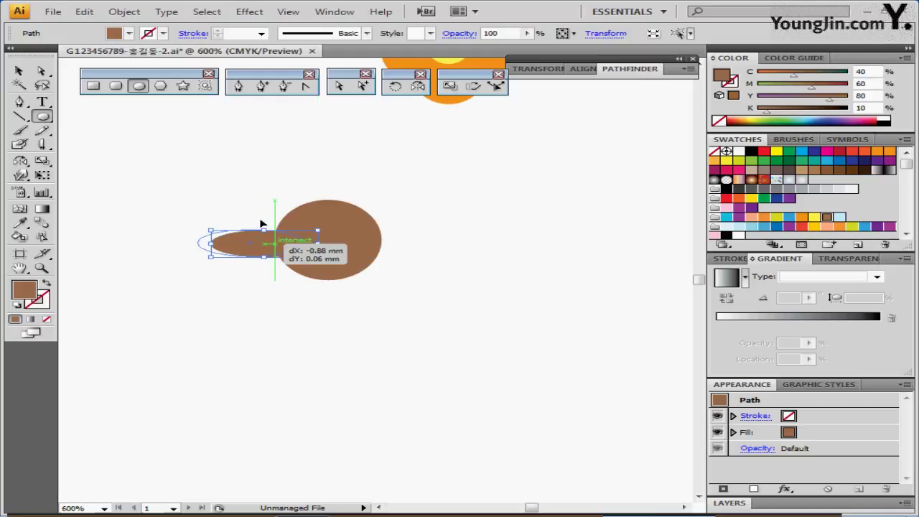
Align the narrow and large brown ellipses by their vertical centres.
{"action": "left_click_drag", "start_coordinate": [218, 177], "coordinate": [371, 277]}
{"action": "left_click", "coordinate": [586, 70]}
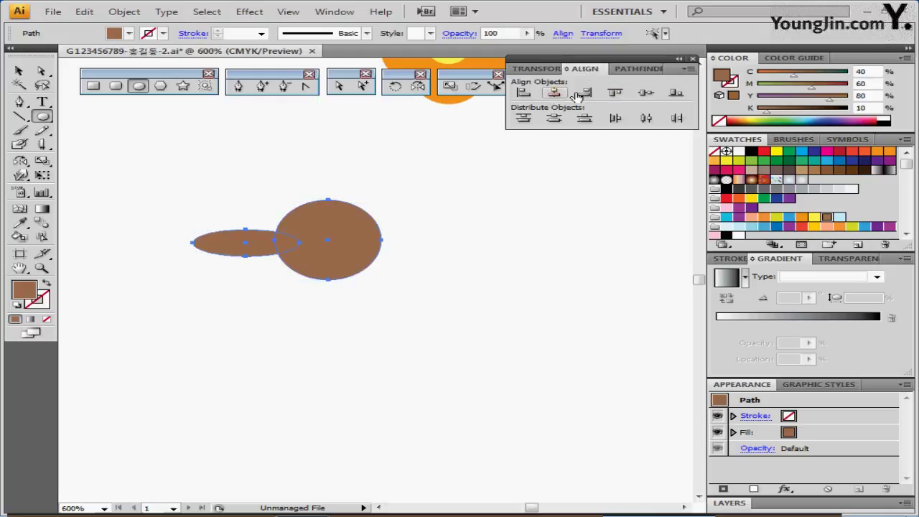
{"action": "left_click", "coordinate": [647, 93]}
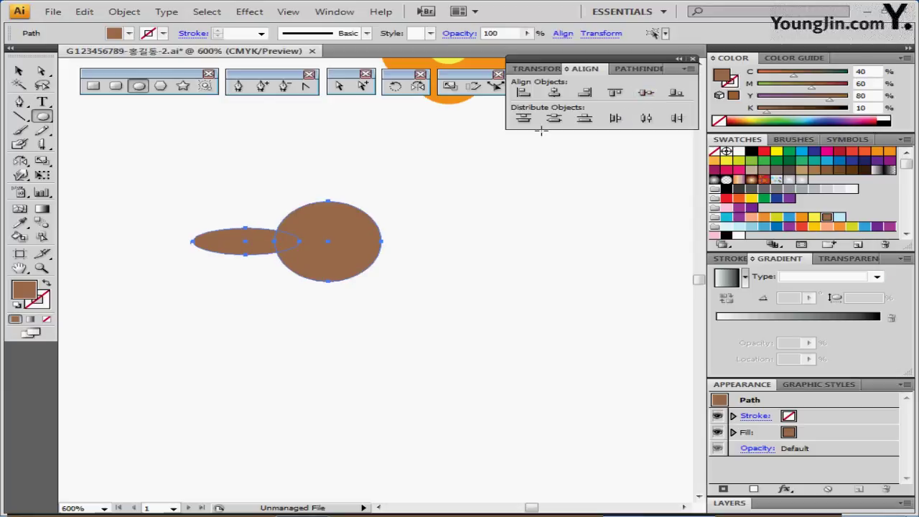
{"action": "left_click", "coordinate": [400, 357]}
Make two copies of the narrow ellipse, each rotated further upward about its right end point, to form a fan of three.
{"action": "left_click", "coordinate": [237, 240]}
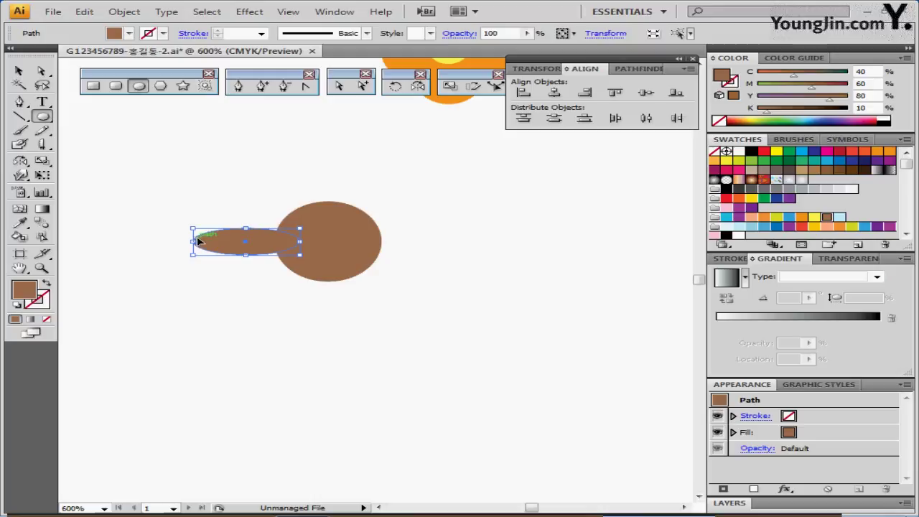
{"action": "left_click", "coordinate": [226, 181]}
{"action": "left_click", "coordinate": [270, 255]}
{"action": "left_click", "coordinate": [395, 86]}
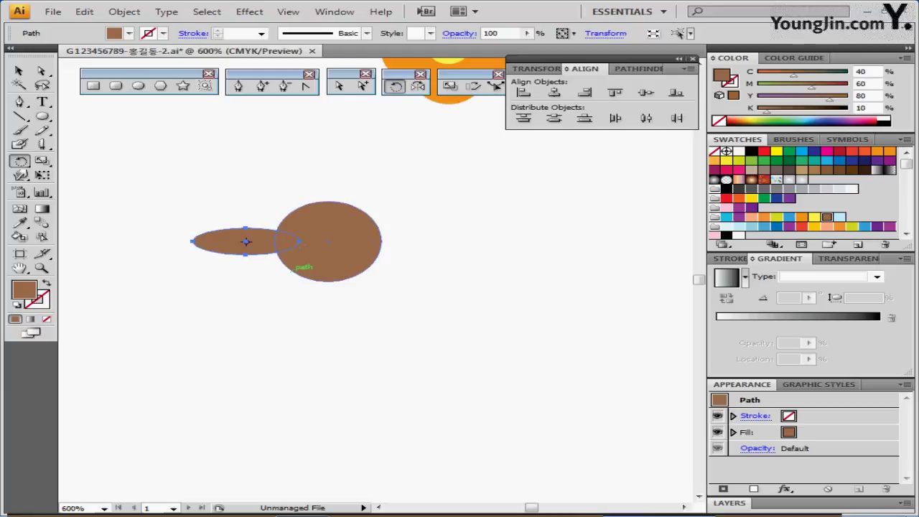
{"action": "left_click", "coordinate": [301, 241]}
{"action": "left_click_drag", "start_coordinate": [207, 203], "coordinate": [211, 165]}
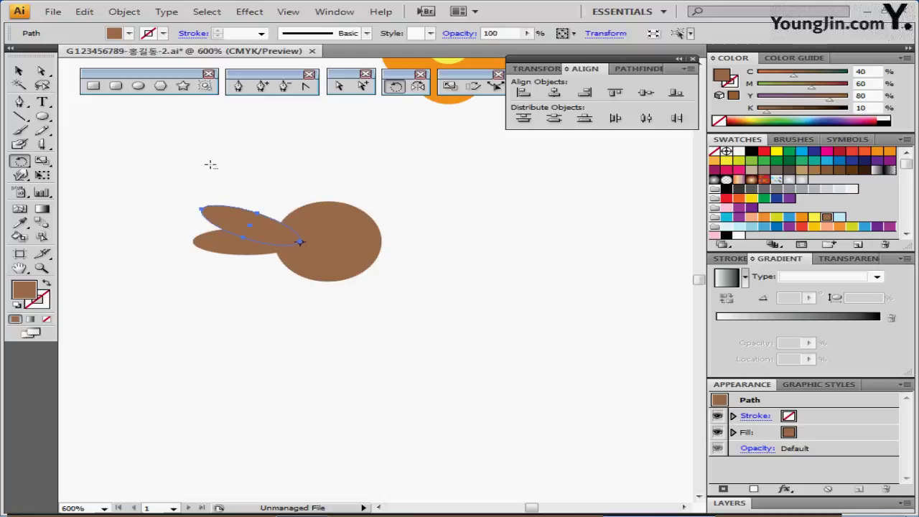
{"action": "key", "text": "ctrl+d"}
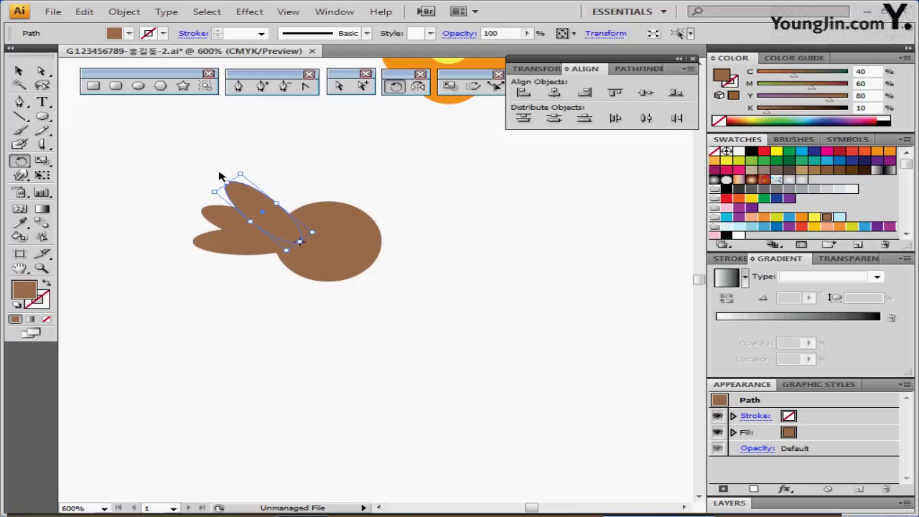
Rotate the three narrow ellipses together about their shared right end point until the middle one lies horizontal.
{"action": "left_click_drag", "start_coordinate": [173, 160], "coordinate": [257, 268]}
{"action": "key", "text": "r"}
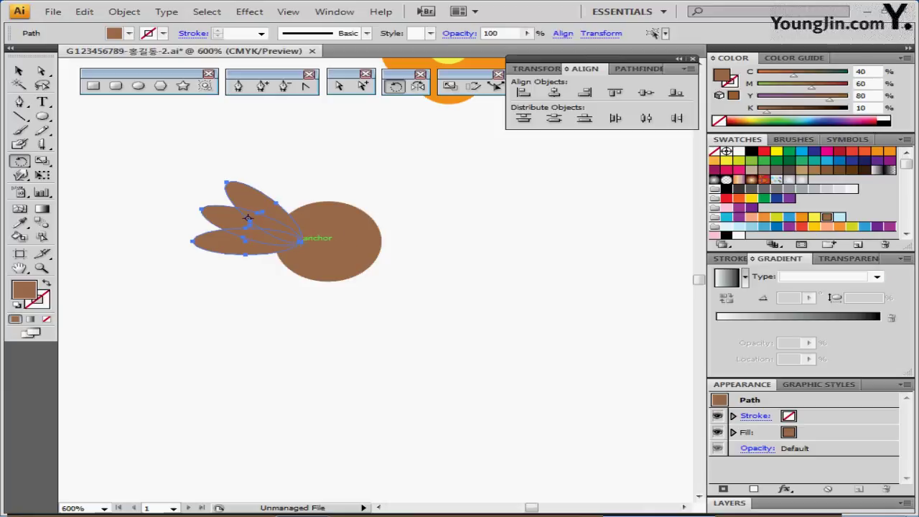
{"action": "left_click", "coordinate": [300, 242]}
{"action": "left_click_drag", "start_coordinate": [158, 177], "coordinate": [131, 224]}
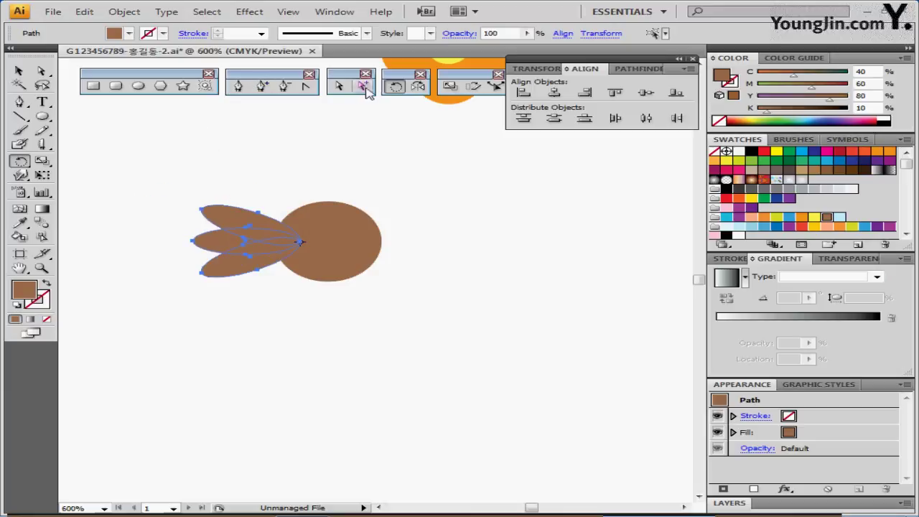
Reflect a copy of the three ellipses across the large ellipse's centre and unite all the brown shapes into one candy shape.
{"action": "left_click", "coordinate": [422, 86]}
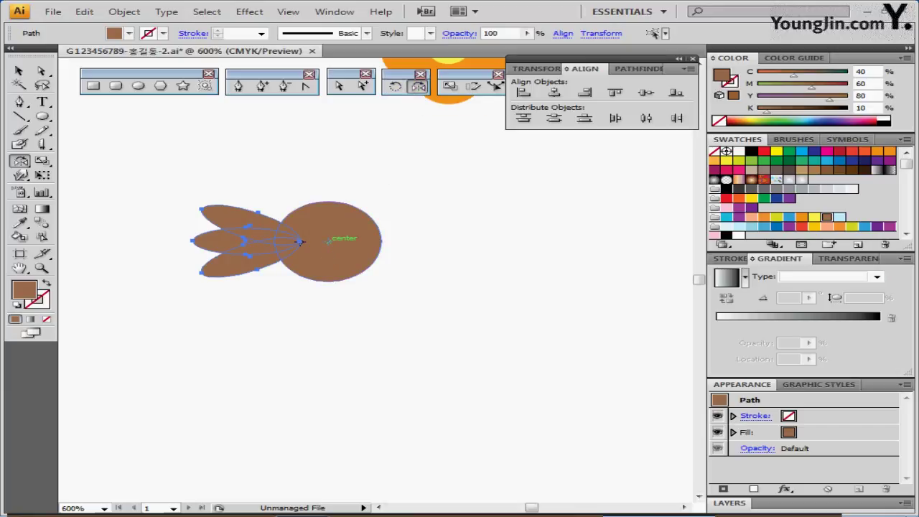
{"action": "left_click", "coordinate": [329, 242]}
{"action": "left_click_drag", "start_coordinate": [244, 216], "coordinate": [487, 246]}
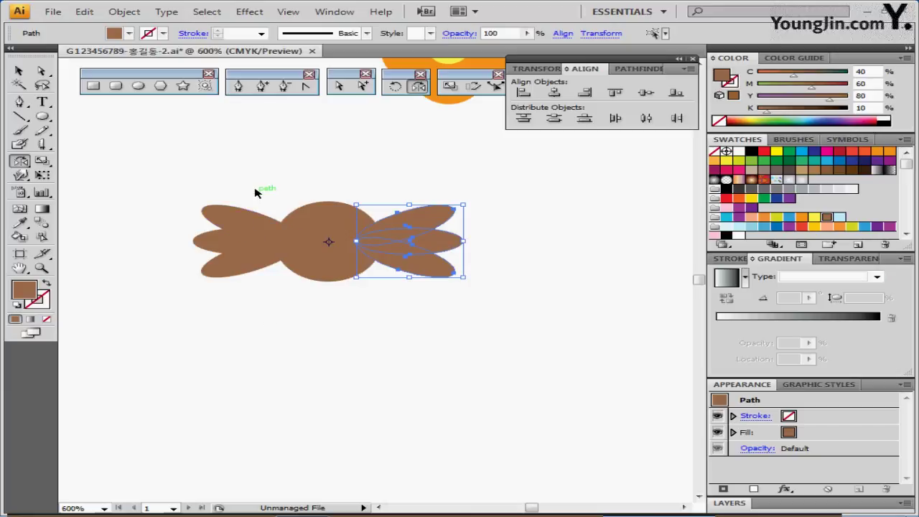
{"action": "left_click_drag", "start_coordinate": [260, 188], "coordinate": [426, 283]}
{"action": "left_click", "coordinate": [637, 69]}
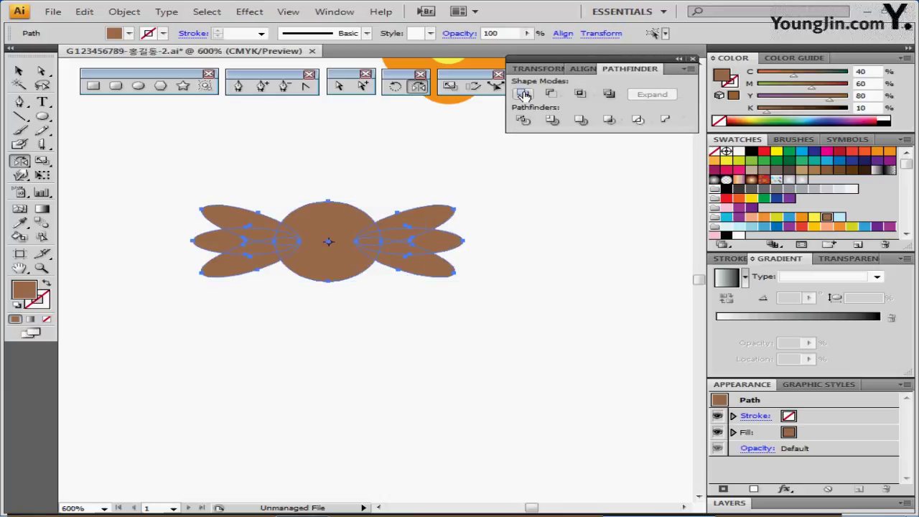
{"action": "left_click", "coordinate": [523, 94]}
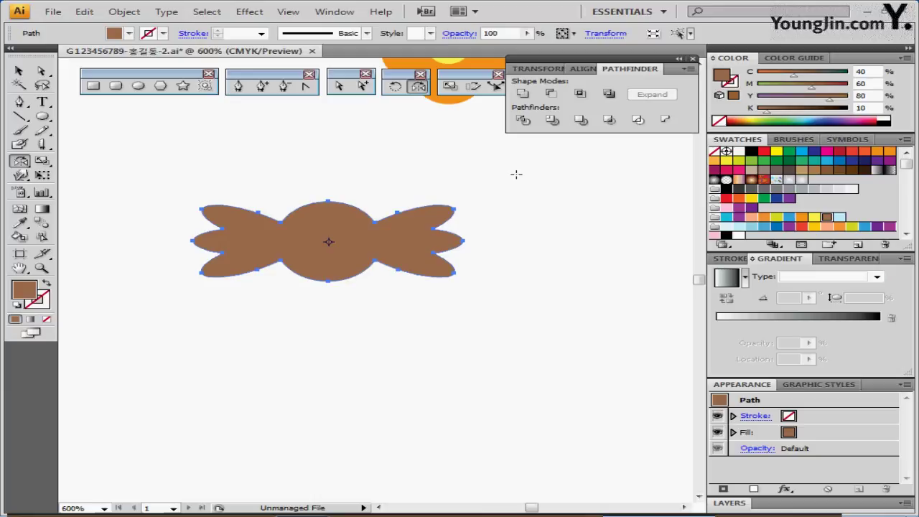
Move the teal, purple, striped, flower and candy shapes together about 50 mm to the right.
{"action": "left_click", "coordinate": [397, 239], "text": "ctrl+alt"}
{"action": "left_click", "coordinate": [340, 270], "text": "ctrl+alt"}
{"action": "left_click_drag", "start_coordinate": [380, 276], "coordinate": [347, 208]}
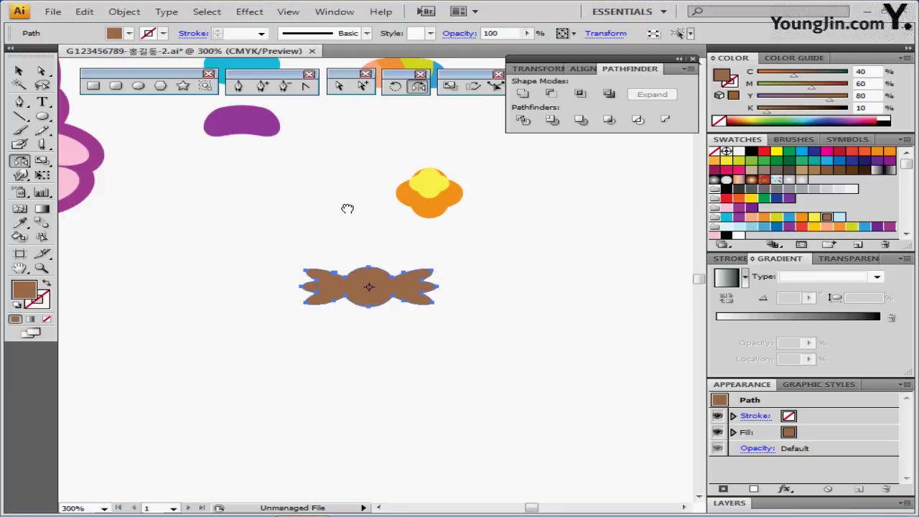
{"action": "left_click_drag", "start_coordinate": [355, 257], "coordinate": [355, 232]}
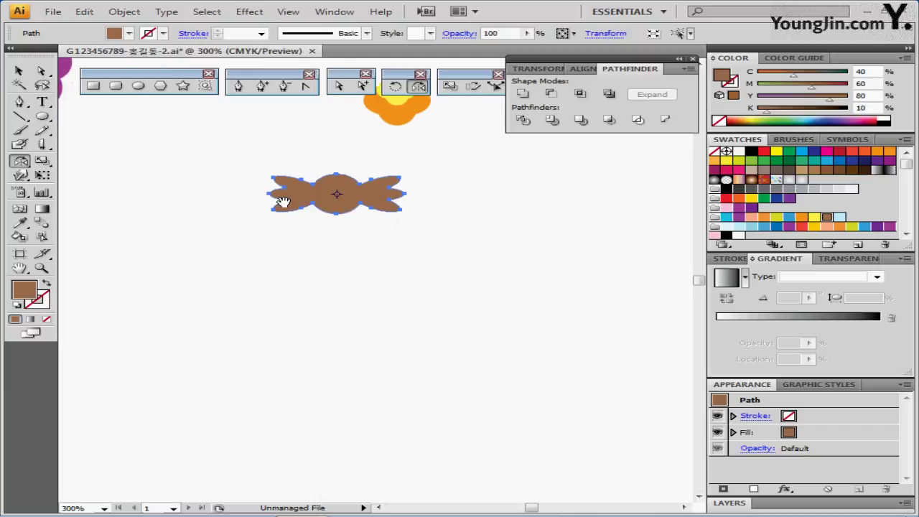
{"action": "left_click_drag", "start_coordinate": [281, 204], "coordinate": [388, 310]}
{"action": "left_click_drag", "start_coordinate": [377, 232], "coordinate": [246, 295]}
{"action": "left_click", "coordinate": [313, 297], "text": "ctrl+alt"}
{"action": "left_click_drag", "start_coordinate": [205, 154], "coordinate": [435, 381]}
{"action": "left_click_drag", "start_coordinate": [378, 279], "coordinate": [625, 257]}
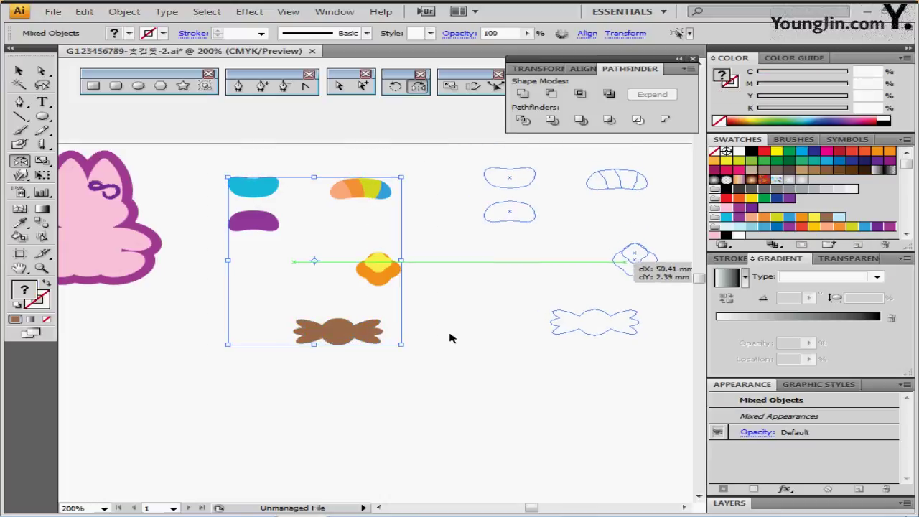
Show the guides and move the rabbit with its loop ornament clear of the rectangular guide frame.
{"action": "left_click", "coordinate": [277, 319]}
{"action": "key", "text": "ctrl+semicolon"}
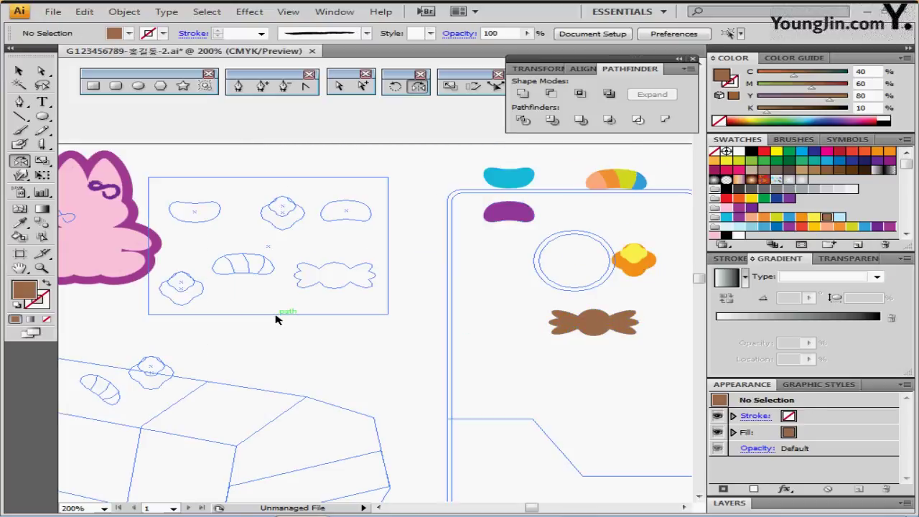
{"action": "left_click_drag", "start_coordinate": [337, 302], "coordinate": [443, 318]}
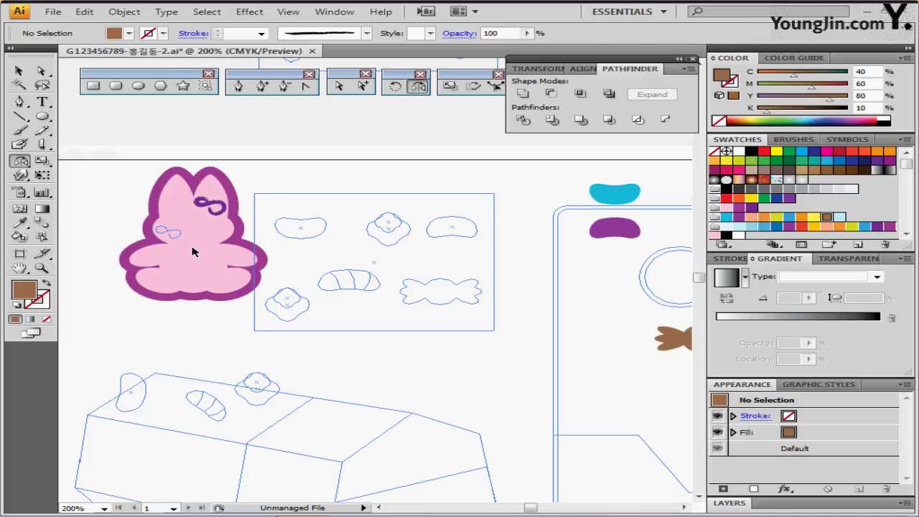
{"action": "left_click_drag", "start_coordinate": [186, 253], "coordinate": [151, 272]}
{"action": "left_click", "coordinate": [301, 187]}
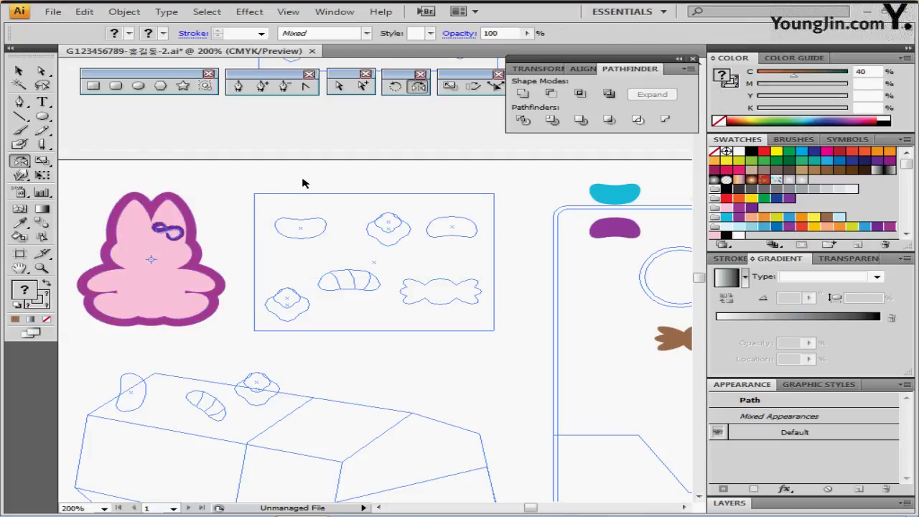
Hide the guides and create a rectangle 47 mm wide, as high as the guide frame, filled with light blue, C 20, M 0, Y 0, K 0.
{"action": "left_click", "coordinate": [93, 85]}
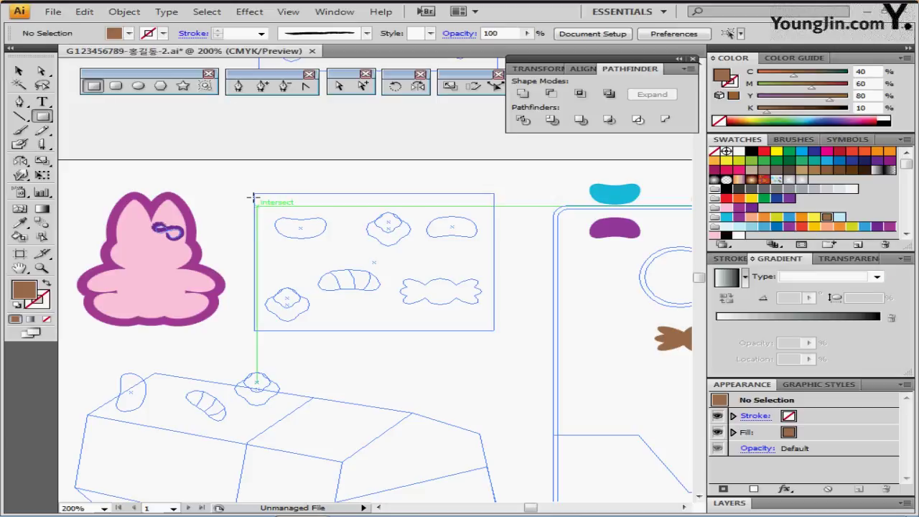
{"action": "key", "text": "ctrl+semicolon"}
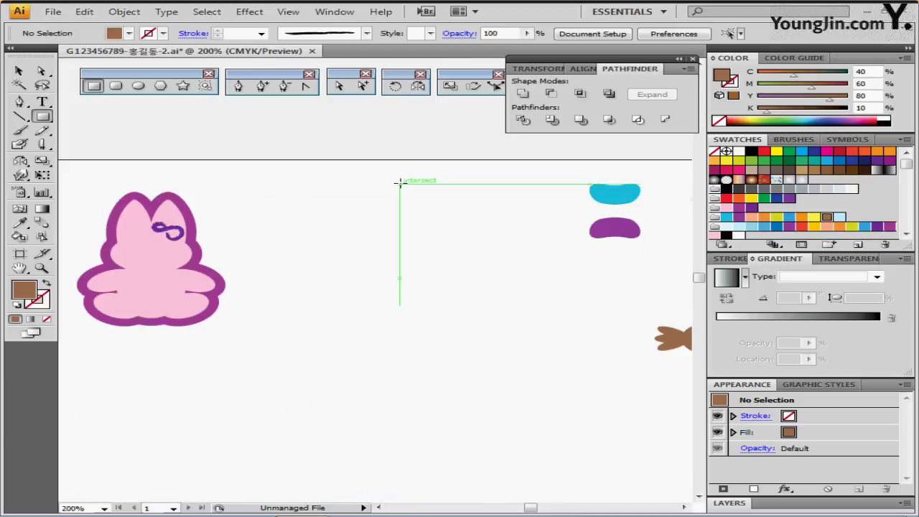
{"action": "left_click", "coordinate": [269, 193]}
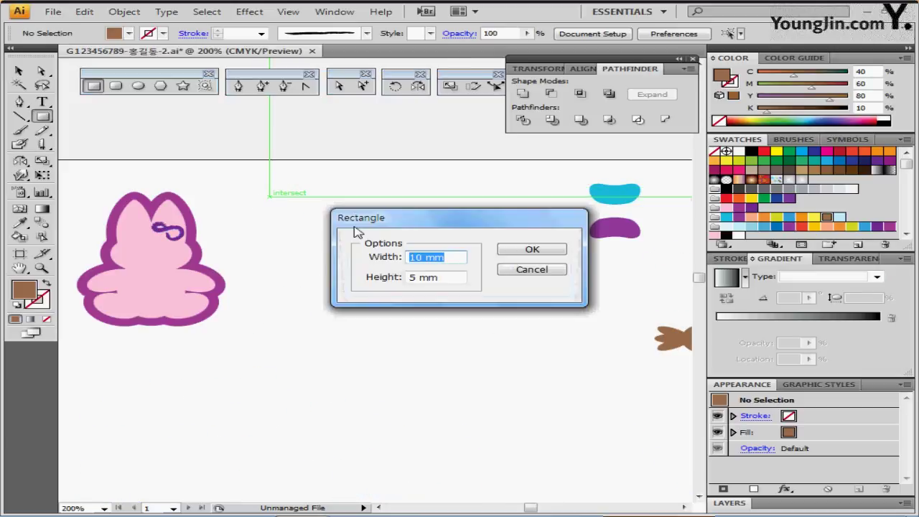
{"action": "left_click_drag", "start_coordinate": [366, 225], "coordinate": [358, 217]}
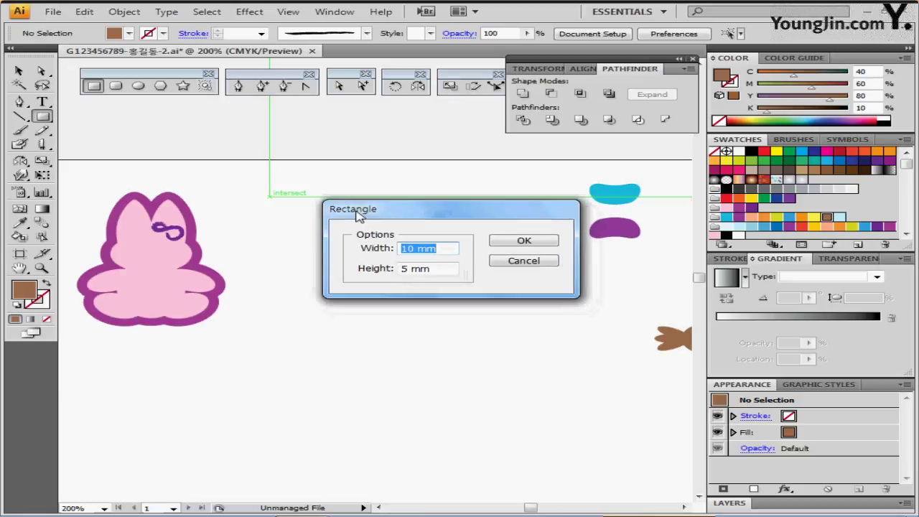
{"action": "type", "text": "5 mm"}
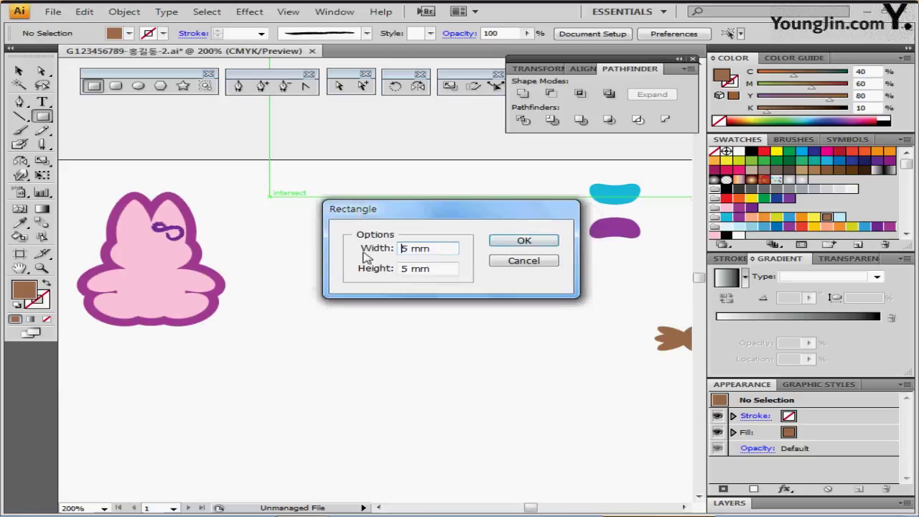
{"action": "key", "text": "ctrl+a"}
{"action": "type", "text": "47"}
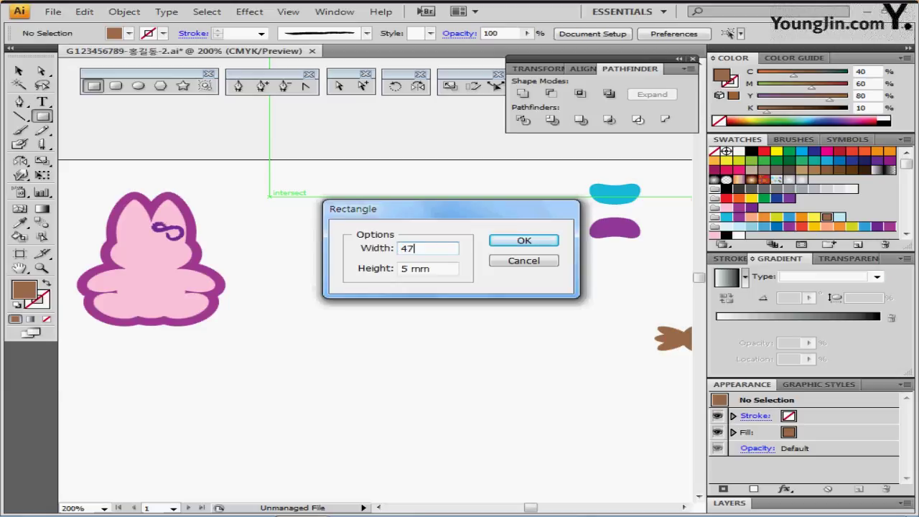
{"action": "key", "text": "Tab"}
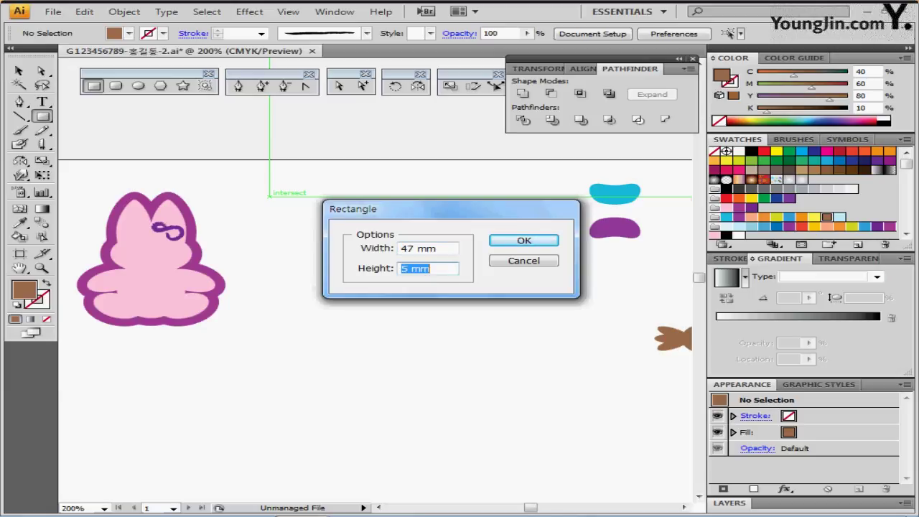
{"action": "type", "text": "36"}
{"action": "key", "text": "Return"}
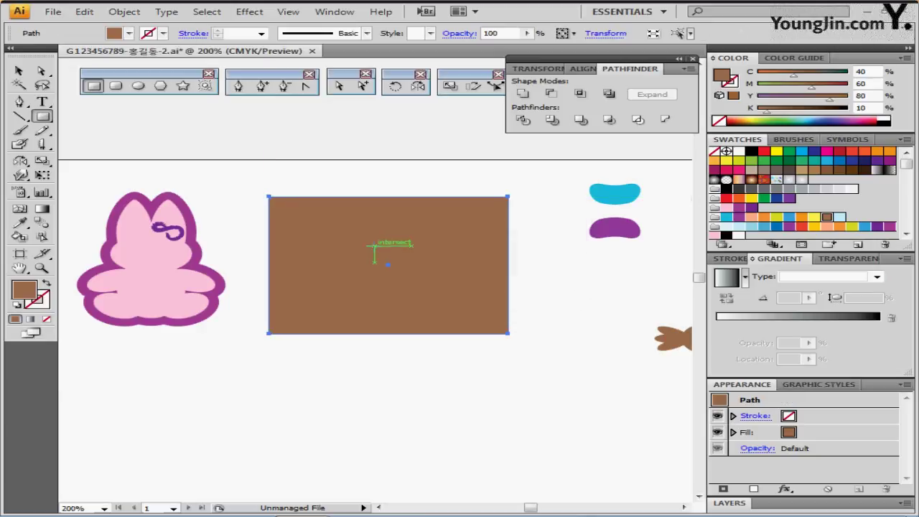
{"action": "left_click", "coordinate": [840, 217]}
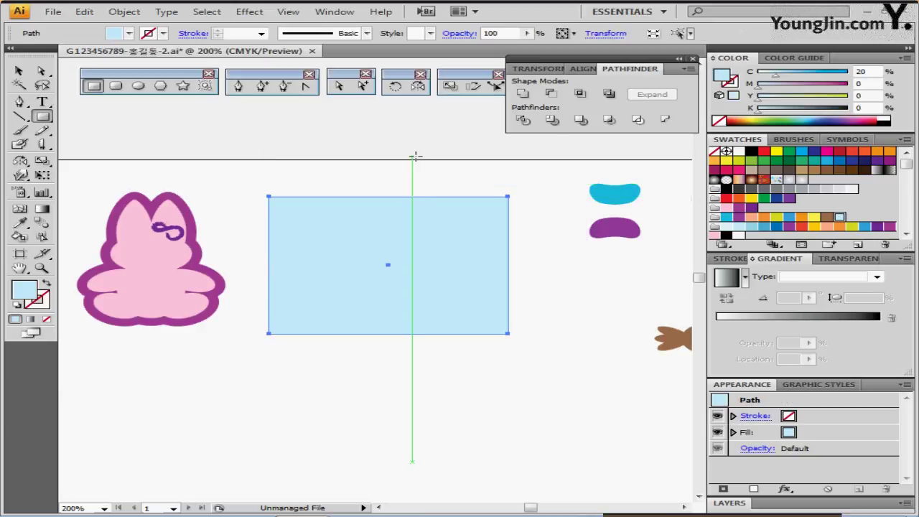
{"action": "left_click", "coordinate": [527, 227], "text": "ctrl"}
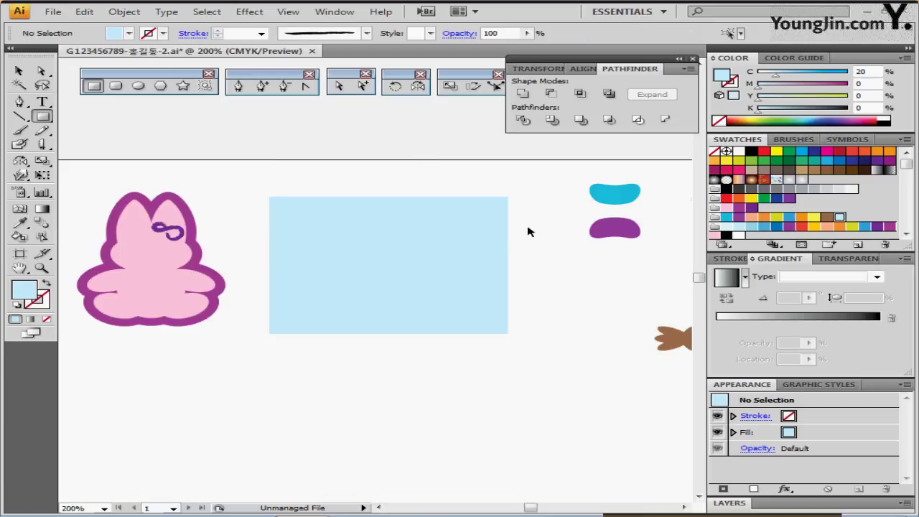
Send the light blue rectangle to the back and show the guides again.
{"action": "left_click_drag", "start_coordinate": [555, 293], "coordinate": [439, 292]}
{"action": "left_click", "coordinate": [284, 241], "text": "ctrl"}
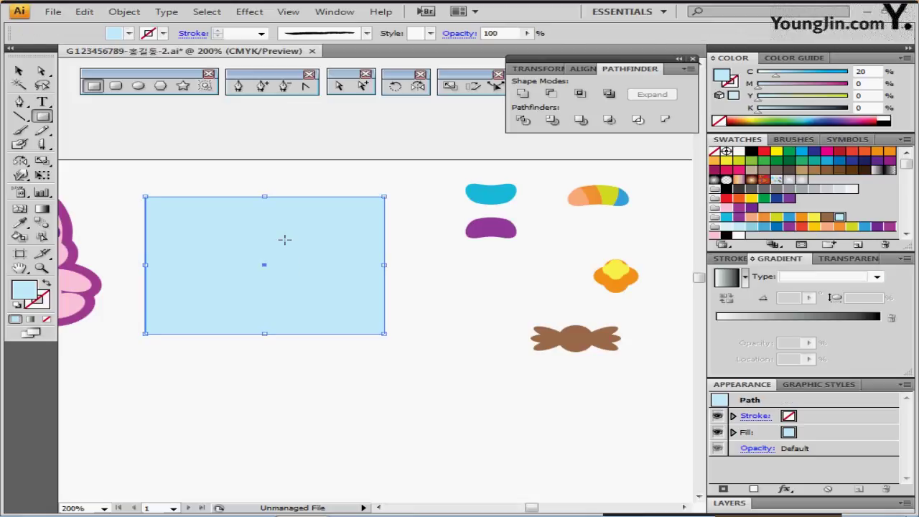
{"action": "right_click", "coordinate": [270, 252]}
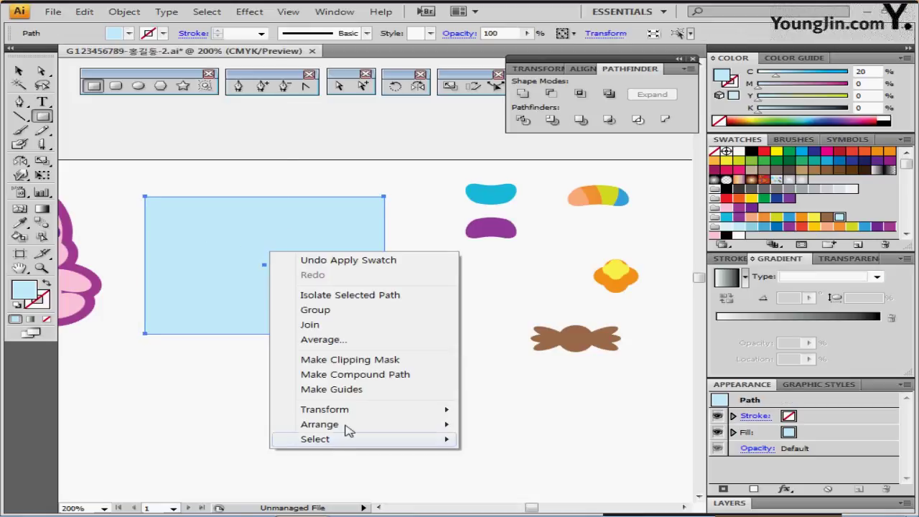
{"action": "mouse_move", "coordinate": [350, 424]}
{"action": "left_click", "coordinate": [497, 468]}
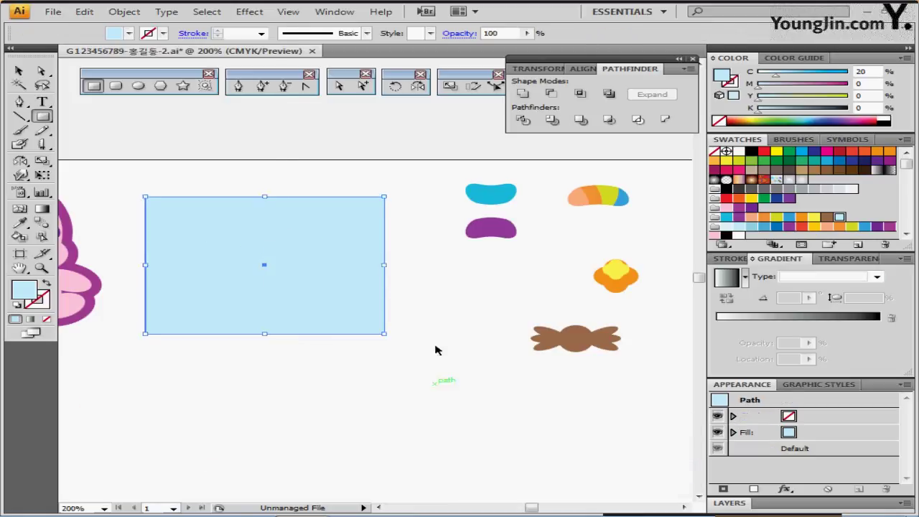
{"action": "left_click", "coordinate": [436, 336]}
{"action": "key", "text": "ctrl+alt+3"}
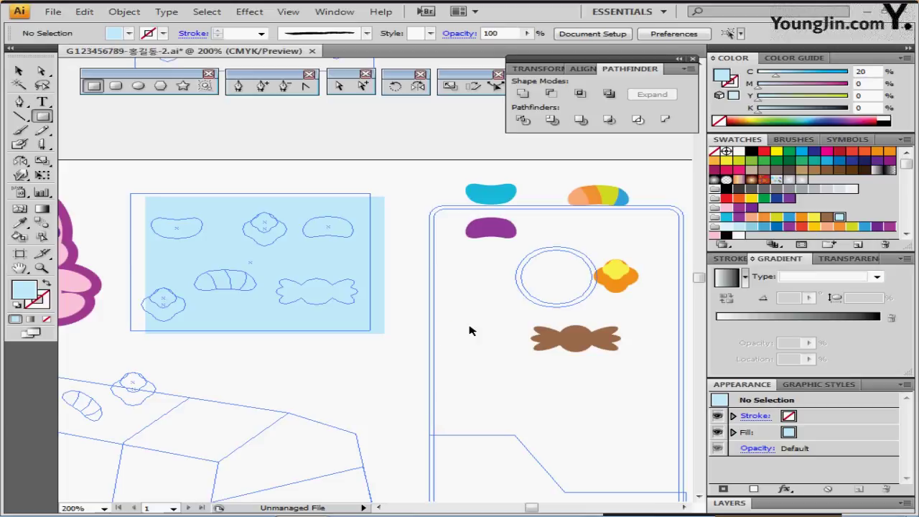
Fit the light blue rectangle onto the rectangular guide frame and move the coloured shapes together closer beside it.
{"action": "left_click_drag", "start_coordinate": [340, 275], "coordinate": [327, 269]}
{"action": "left_click_drag", "start_coordinate": [429, 171], "coordinate": [630, 340]}
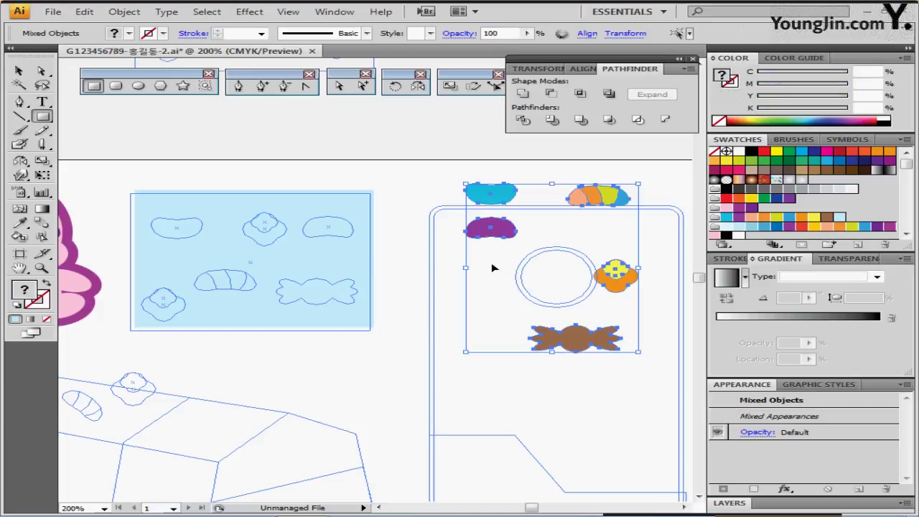
{"action": "left_click_drag", "start_coordinate": [493, 262], "coordinate": [309, 180]}
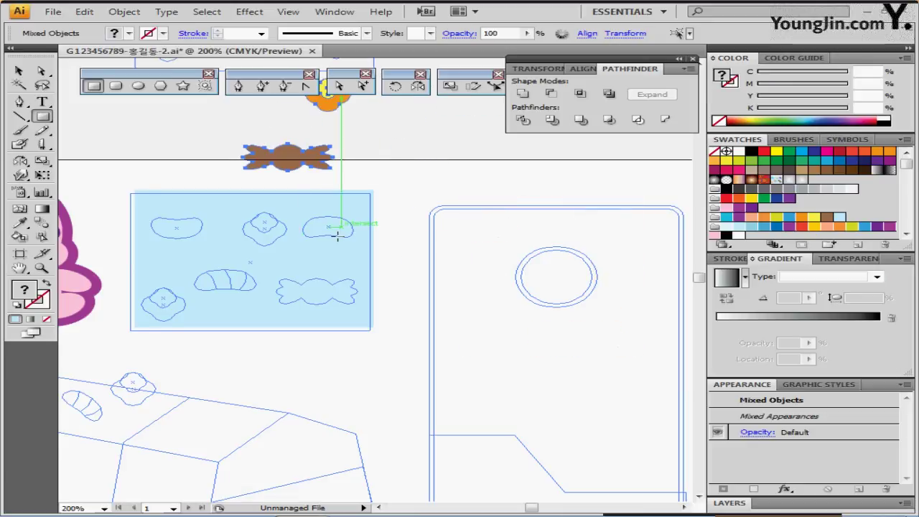
{"action": "left_click_drag", "start_coordinate": [339, 236], "coordinate": [393, 326]}
{"action": "left_click", "coordinate": [390, 323], "text": "ctrl"}
{"action": "left_click_drag", "start_coordinate": [313, 166], "coordinate": [573, 411]}
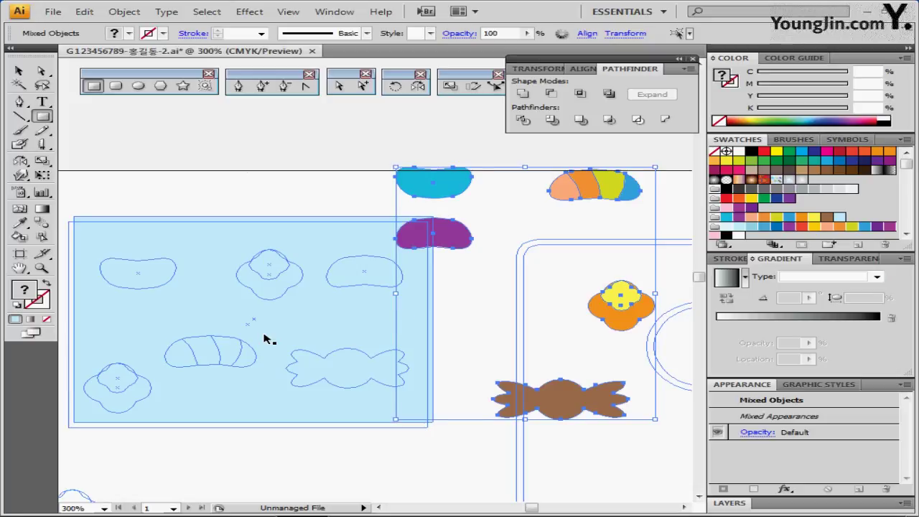
{"action": "left_click_drag", "start_coordinate": [250, 286], "coordinate": [248, 304]}
{"action": "left_click", "coordinate": [248, 199]}
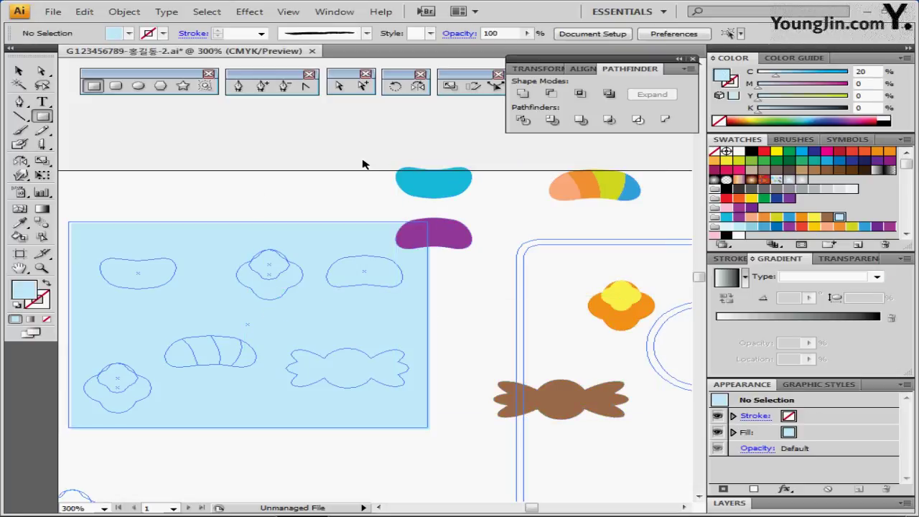
Place the teal, purple, flower, striped and candy shapes on their matching guide outlines inside the light blue rectangle.
{"action": "left_click_drag", "start_coordinate": [449, 190], "coordinate": [153, 278]}
{"action": "left_click_drag", "start_coordinate": [446, 244], "coordinate": [380, 279]}
{"action": "left_click", "coordinate": [620, 304], "text": "ctrl"}
{"action": "left_click", "coordinate": [334, 327], "text": "ctrl"}
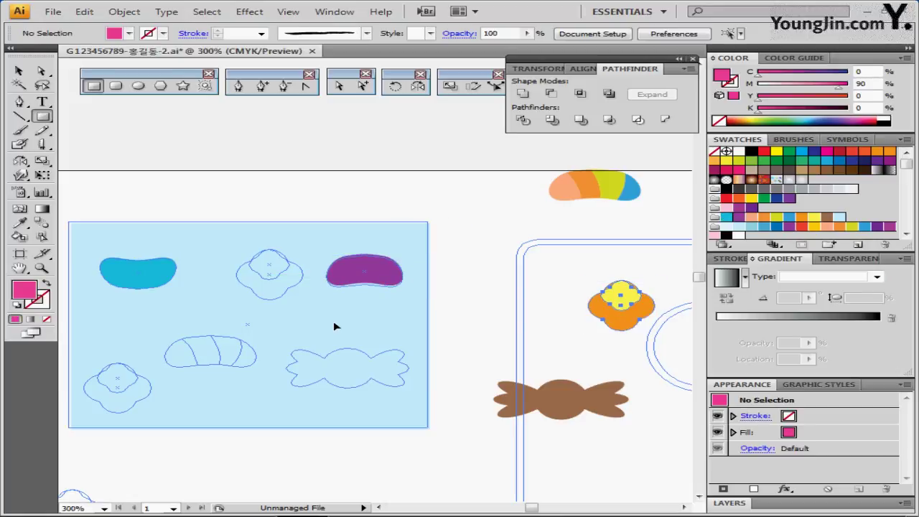
{"action": "left_click_drag", "start_coordinate": [599, 316], "coordinate": [283, 285]}
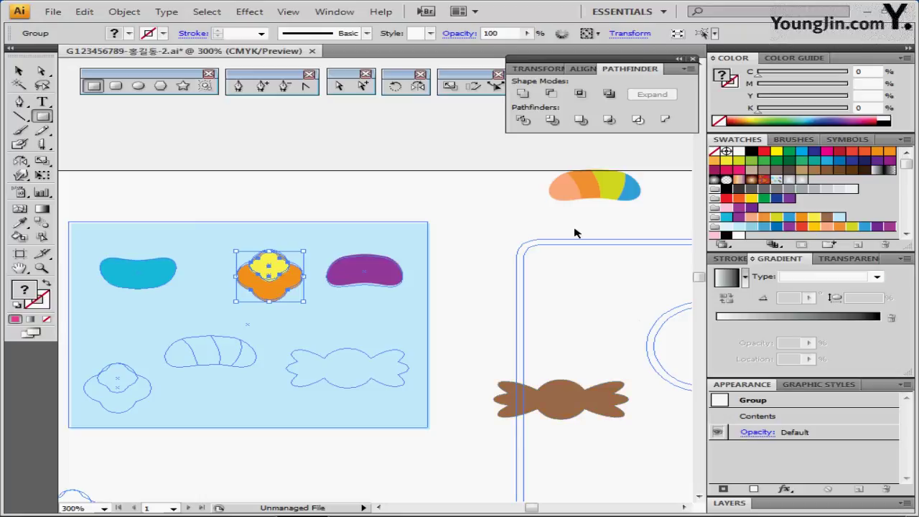
{"action": "left_click_drag", "start_coordinate": [586, 185], "coordinate": [207, 357]}
{"action": "left_click_drag", "start_coordinate": [558, 396], "coordinate": [348, 362]}
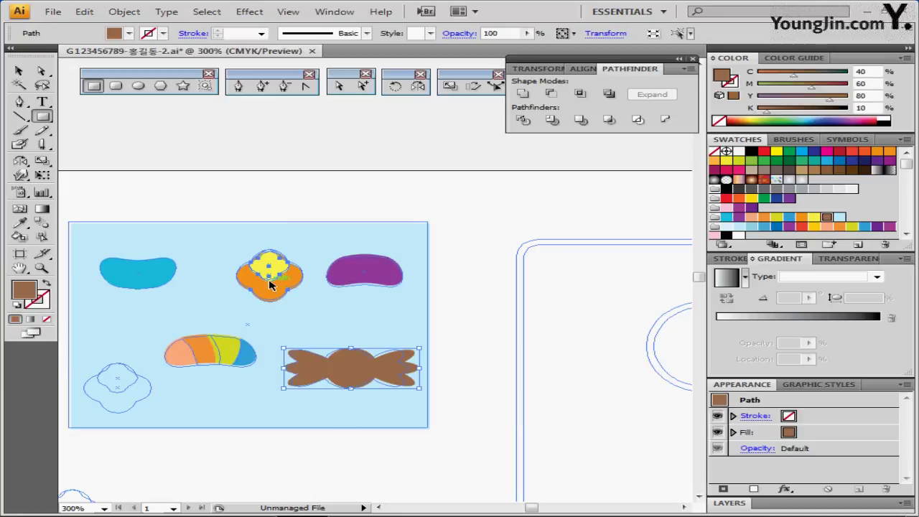
Duplicate the flower onto the guide outline in the rectangle's lower-left corner, then hide the guides and clear the selection.
{"action": "left_click_drag", "start_coordinate": [270, 286], "coordinate": [118, 400]}
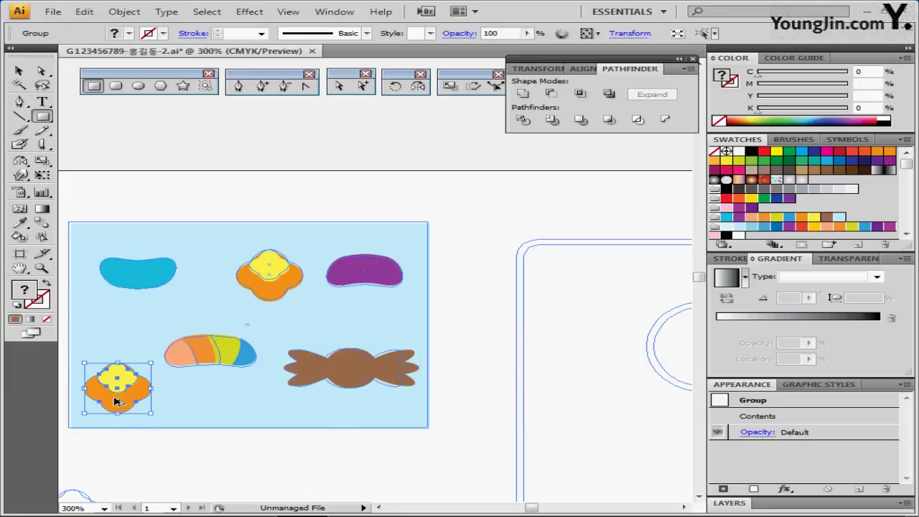
{"action": "left_click", "coordinate": [334, 354], "text": "ctrl"}
{"action": "left_click_drag", "start_coordinate": [371, 324], "coordinate": [437, 369]}
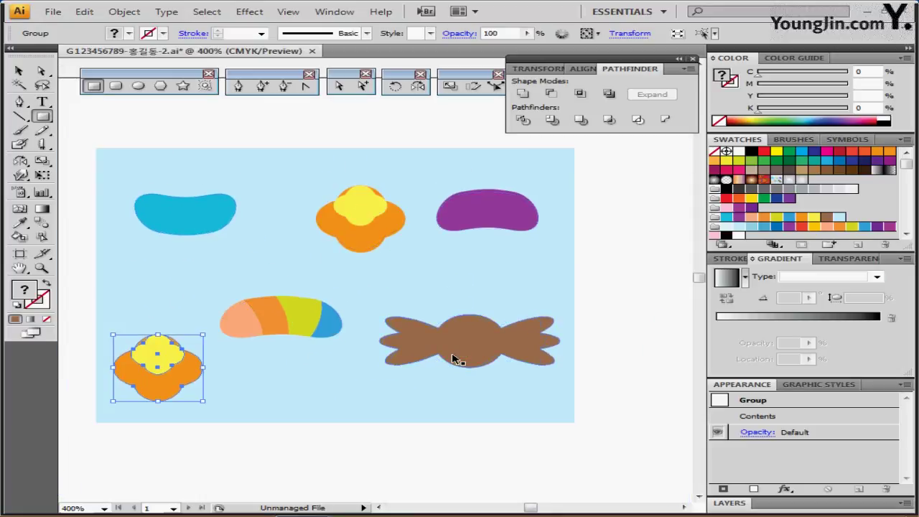
{"action": "key", "text": "ctrl+shift+a"}
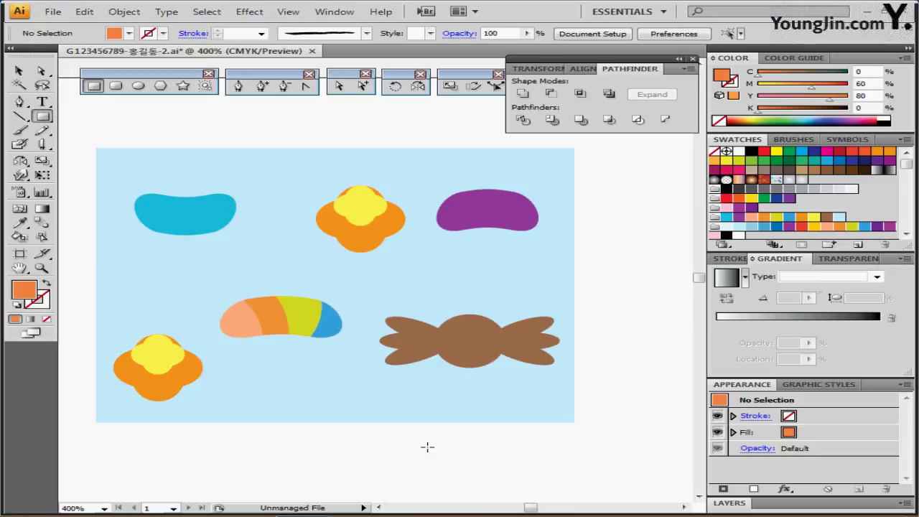
Rotate the teal, purple, striped and candy shapes individually by -45° with Transform Each.
{"action": "left_click", "coordinate": [199, 212]}
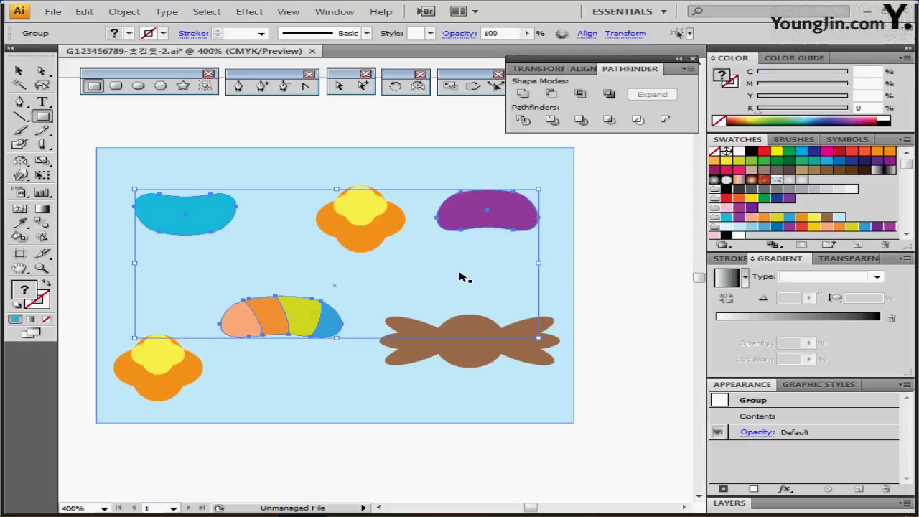
{"action": "left_click", "coordinate": [462, 353], "text": "shift"}
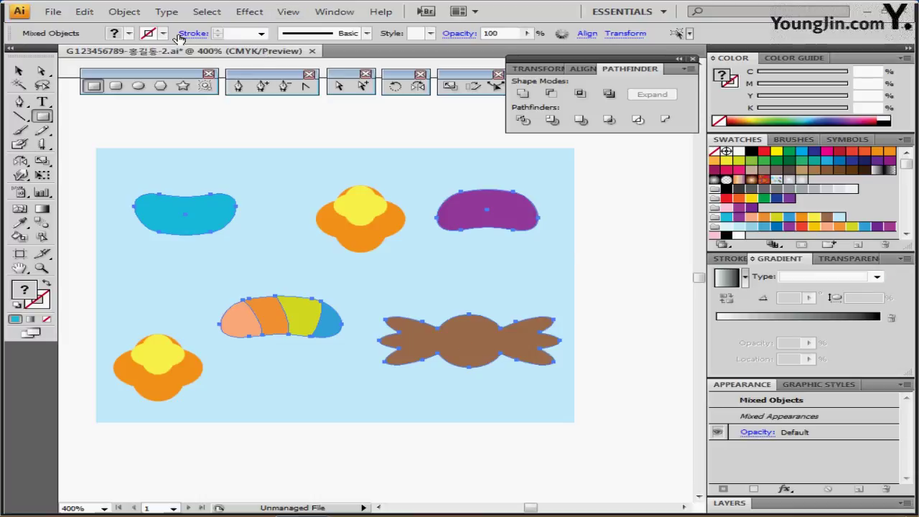
{"action": "left_click", "coordinate": [125, 12]}
{"action": "mouse_move", "coordinate": [151, 29]}
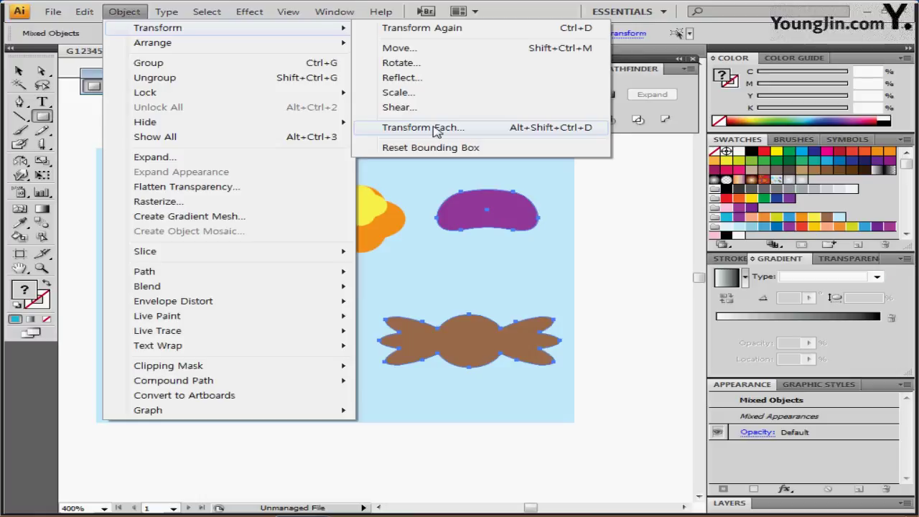
{"action": "left_click", "coordinate": [433, 131]}
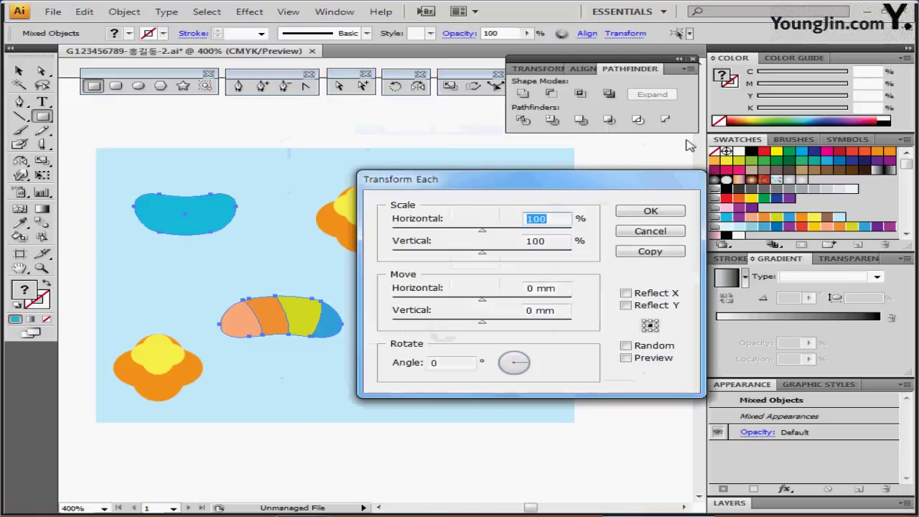
{"action": "left_click_drag", "start_coordinate": [686, 179], "coordinate": [820, 129]}
{"action": "left_click", "coordinate": [760, 307]}
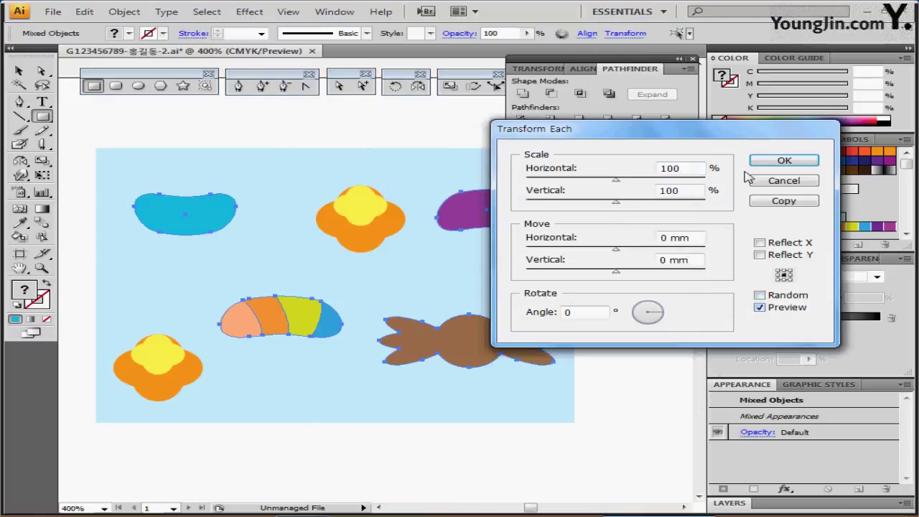
{"action": "left_click_drag", "start_coordinate": [732, 132], "coordinate": [788, 116]}
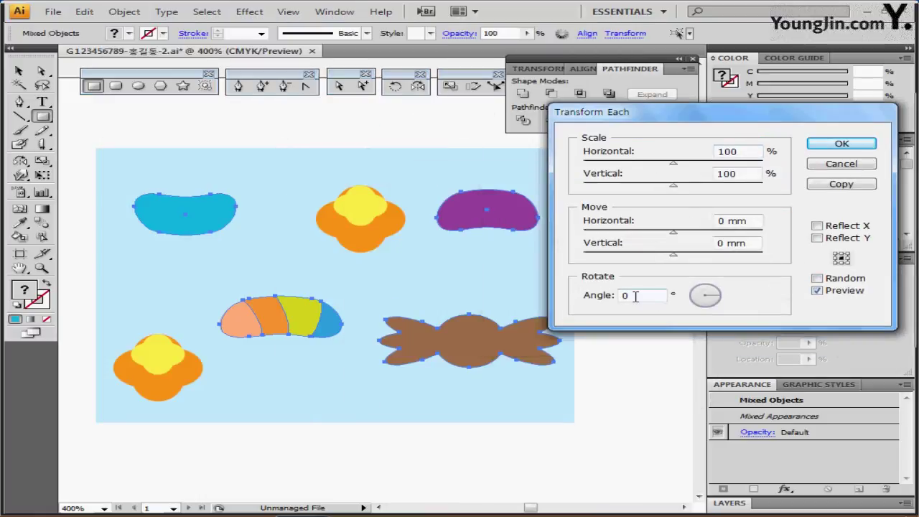
{"action": "left_click_drag", "start_coordinate": [636, 296], "coordinate": [602, 300]}
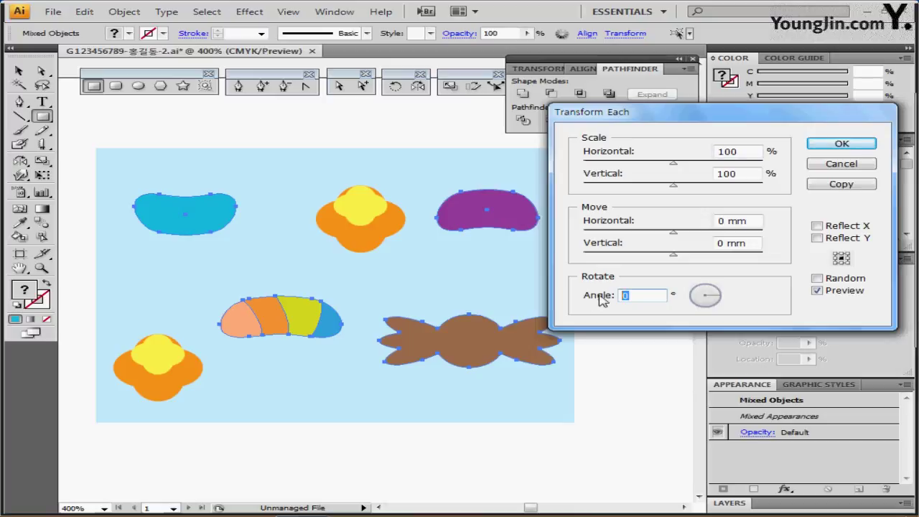
{"action": "type", "text": "-45"}
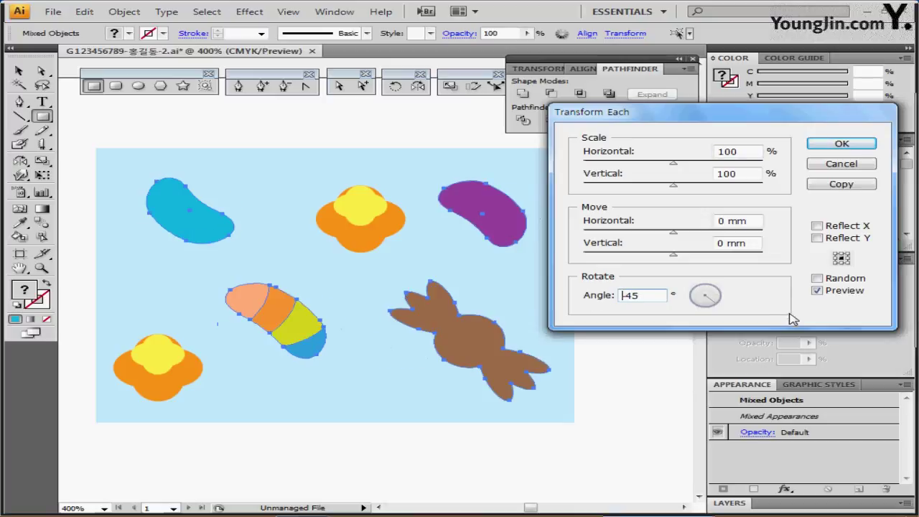
{"action": "left_click_drag", "start_coordinate": [623, 112], "coordinate": [620, 142]}
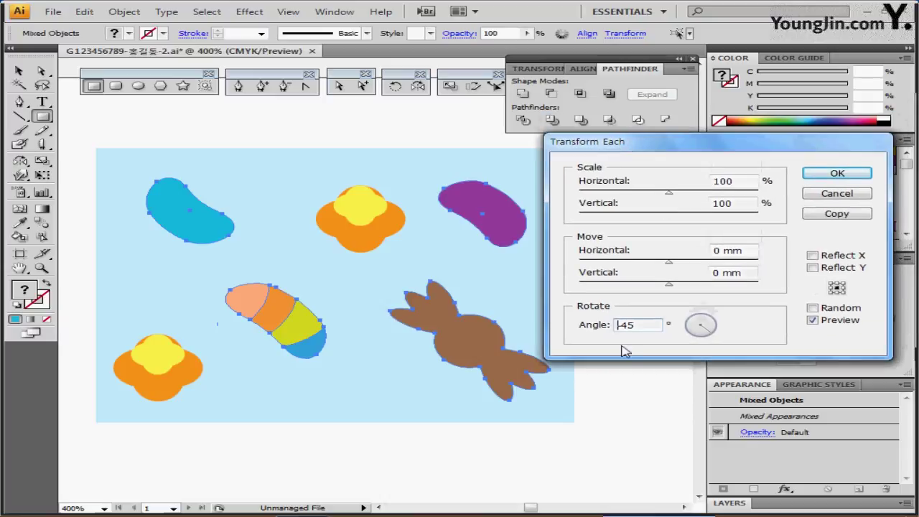
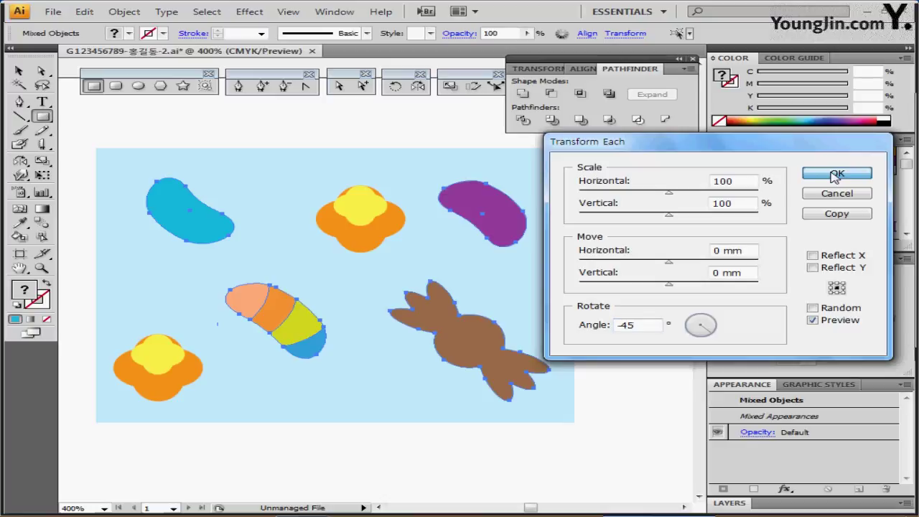
{"action": "left_click", "coordinate": [836, 175]}
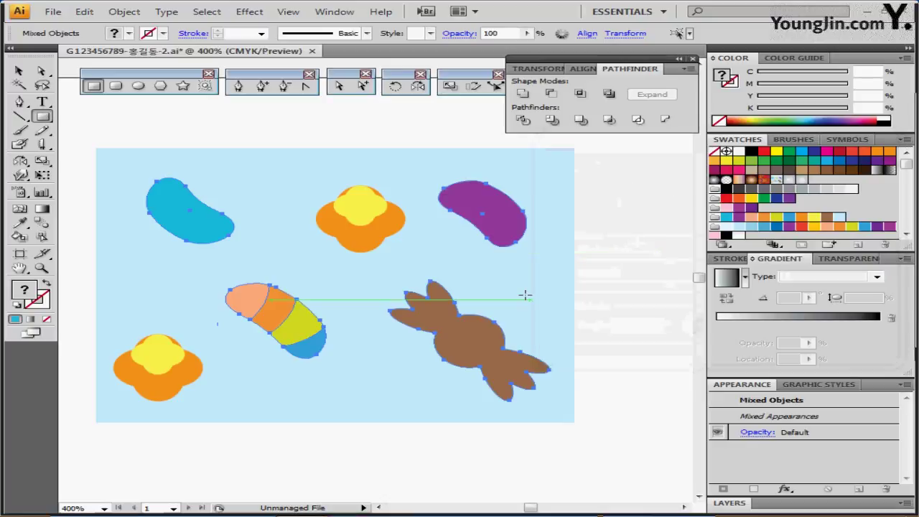
Define the light blue rectangle and all its shapes as a pattern swatch named 젤리, and clear the selection.
{"action": "left_click_drag", "start_coordinate": [103, 133], "coordinate": [507, 398]}
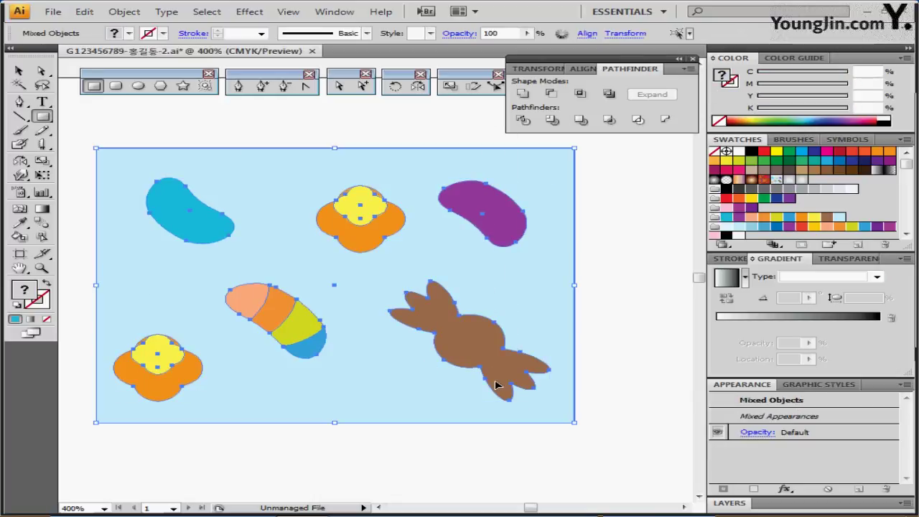
{"action": "key", "text": "ctrl+shift+b"}
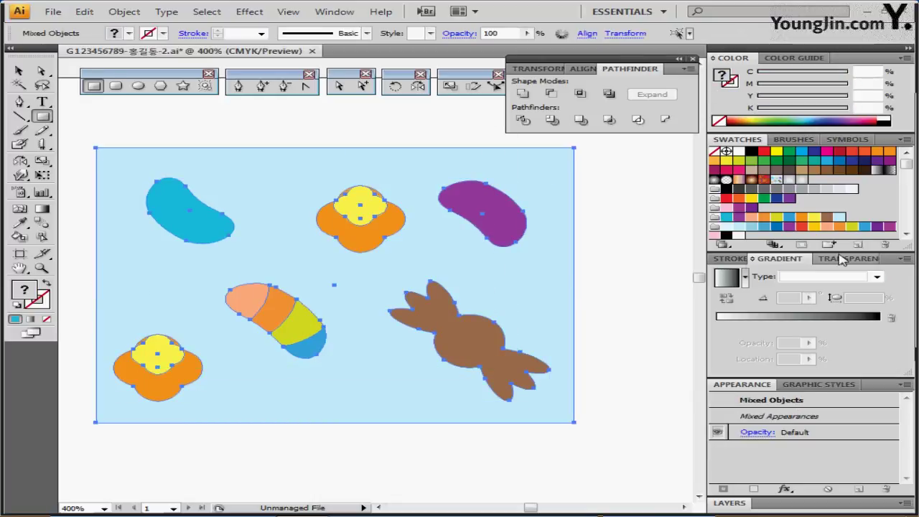
{"action": "left_click", "coordinate": [85, 13]}
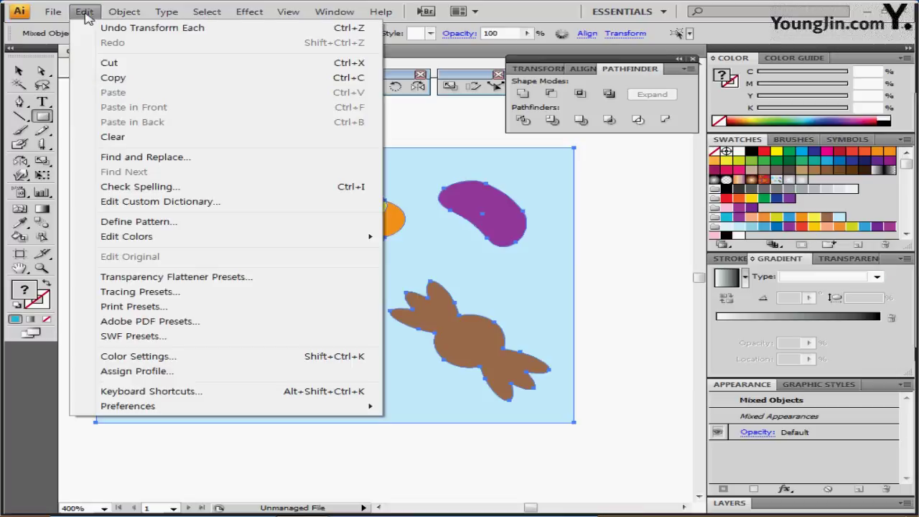
{"action": "left_click", "coordinate": [204, 227]}
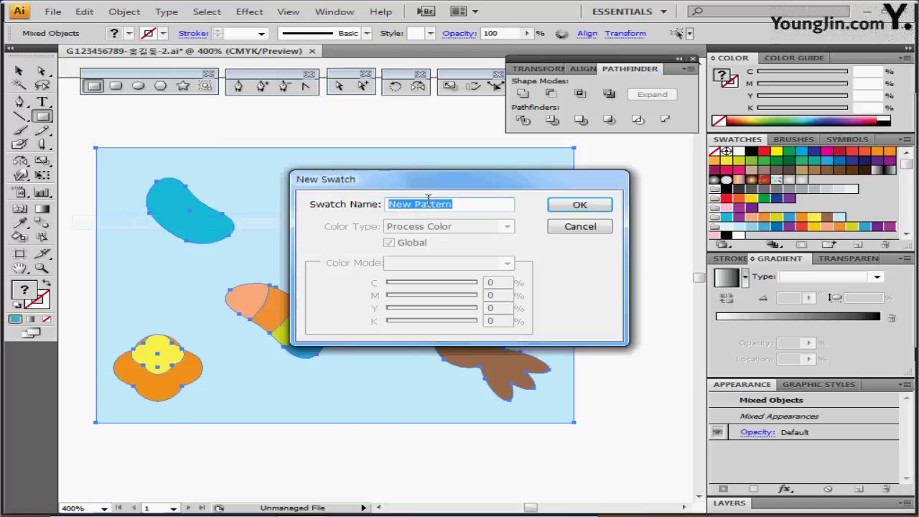
{"action": "type", "text": "젤리"}
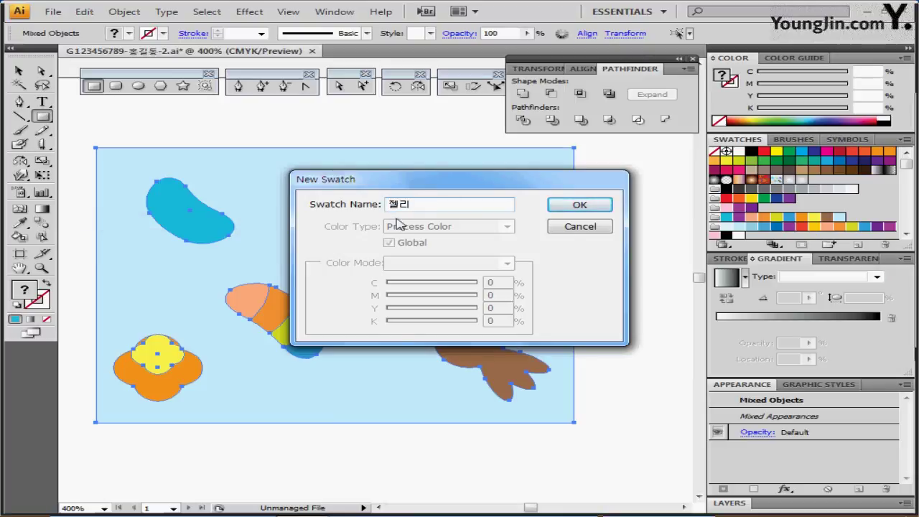
{"action": "left_click", "coordinate": [572, 203]}
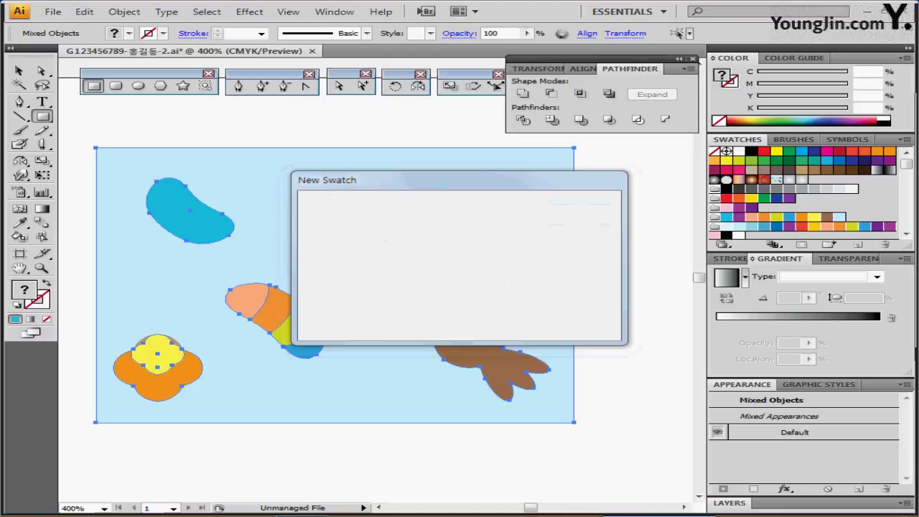
{"action": "key", "text": "ctrl+shift+a"}
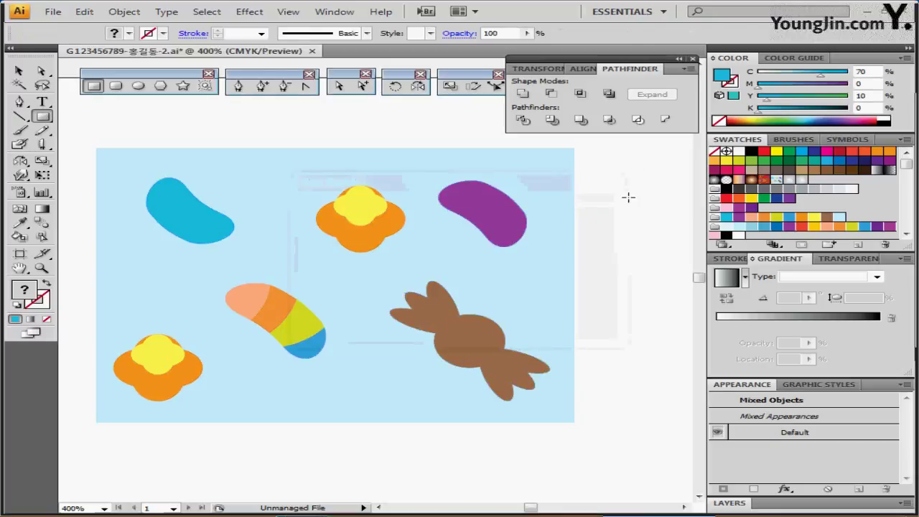
Choose the Polygon tool and set the fill to light yellow at C 0, M 0, Y 52, K 0.
{"action": "left_click", "coordinate": [415, 340], "text": "ctrl+alt"}
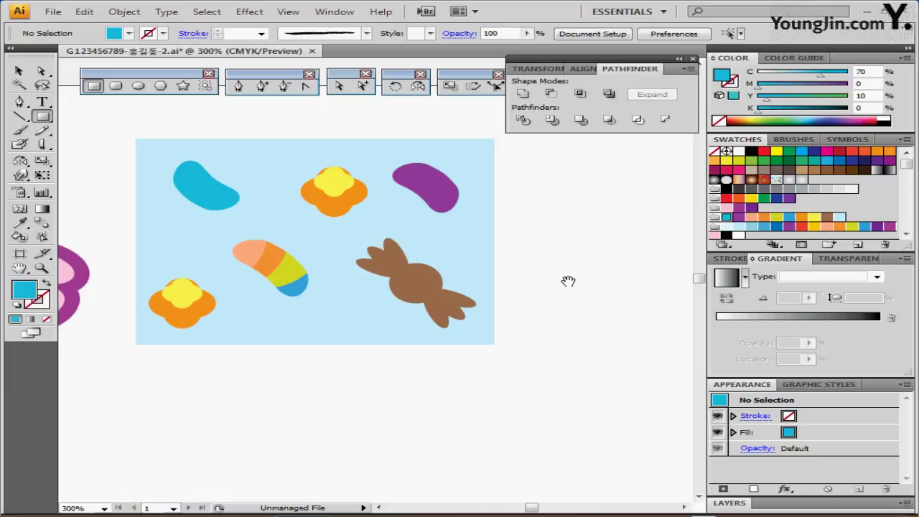
{"action": "left_click_drag", "start_coordinate": [442, 338], "coordinate": [466, 268]}
{"action": "left_click_drag", "start_coordinate": [434, 345], "coordinate": [679, 228]}
{"action": "scroll", "coordinate": [411, 301], "scroll_direction": "down", "scroll_amount": 2}
{"action": "scroll", "coordinate": [410, 266], "scroll_direction": "right", "scroll_amount": 1}
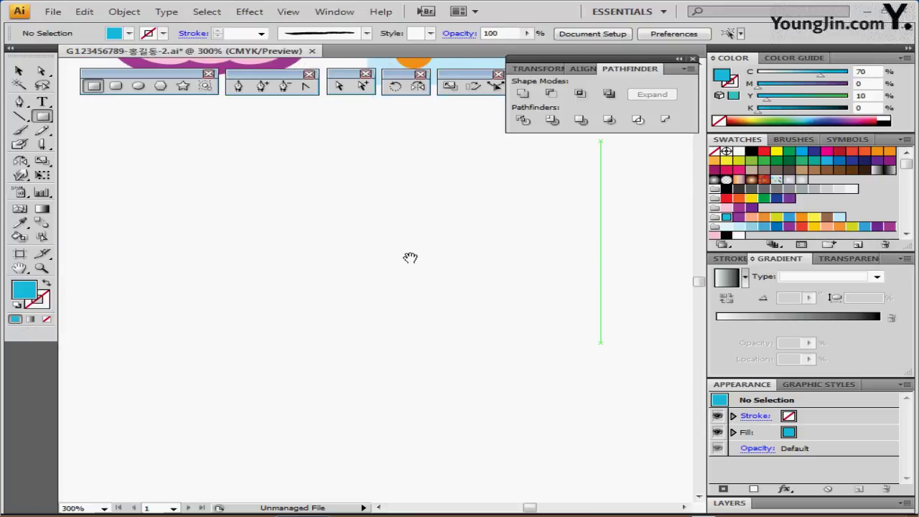
{"action": "key", "text": "ctrl+minus"}
{"action": "left_click_drag", "start_coordinate": [444, 288], "coordinate": [388, 293]}
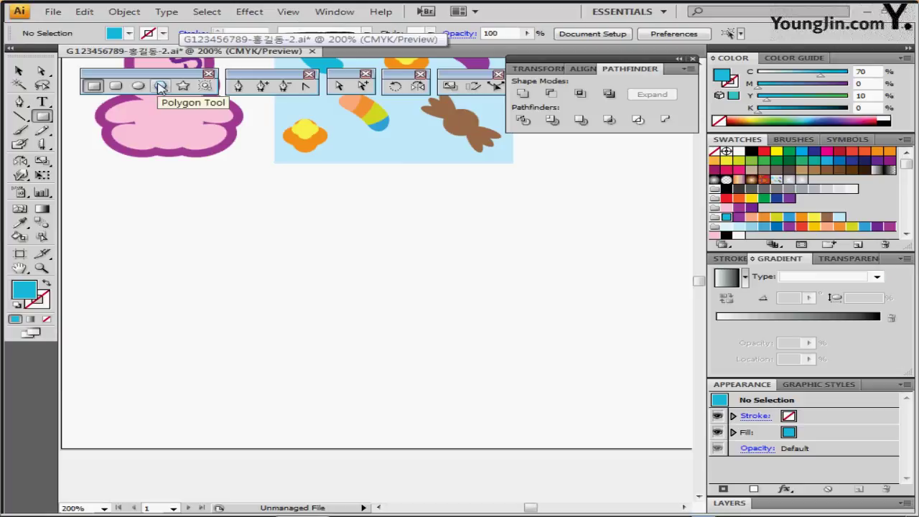
{"action": "left_click", "coordinate": [160, 86]}
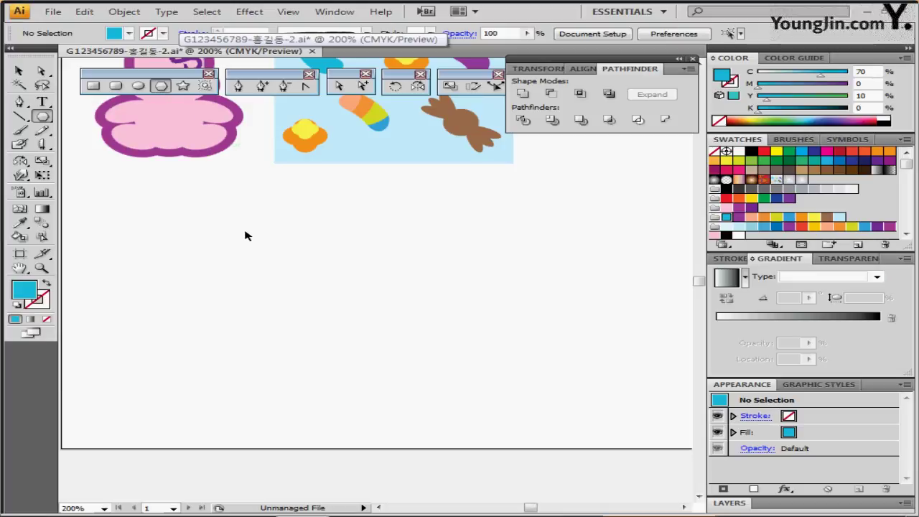
{"action": "left_click", "coordinate": [726, 161]}
{"action": "left_click", "coordinate": [805, 96]}
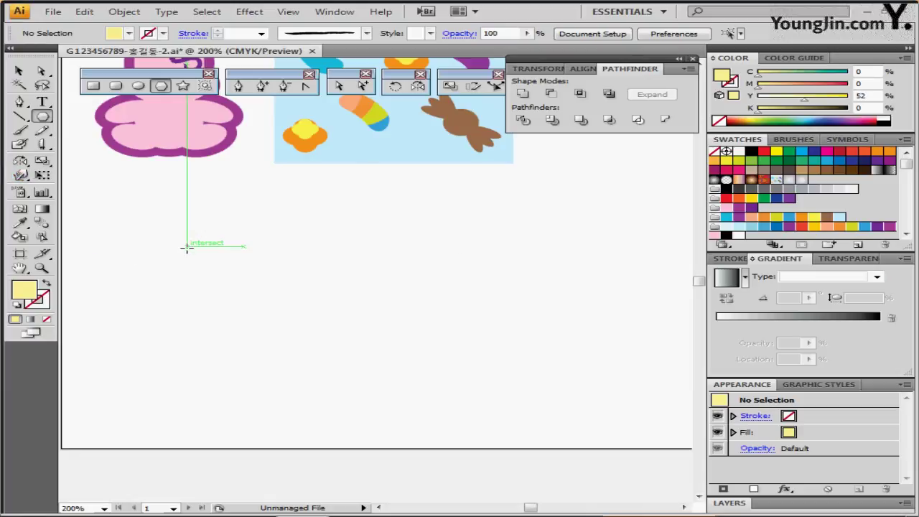
Create a seven-sided polygon with a 25 mm radius in the empty area below the pink frame shape.
{"action": "left_click", "coordinate": [187, 252]}
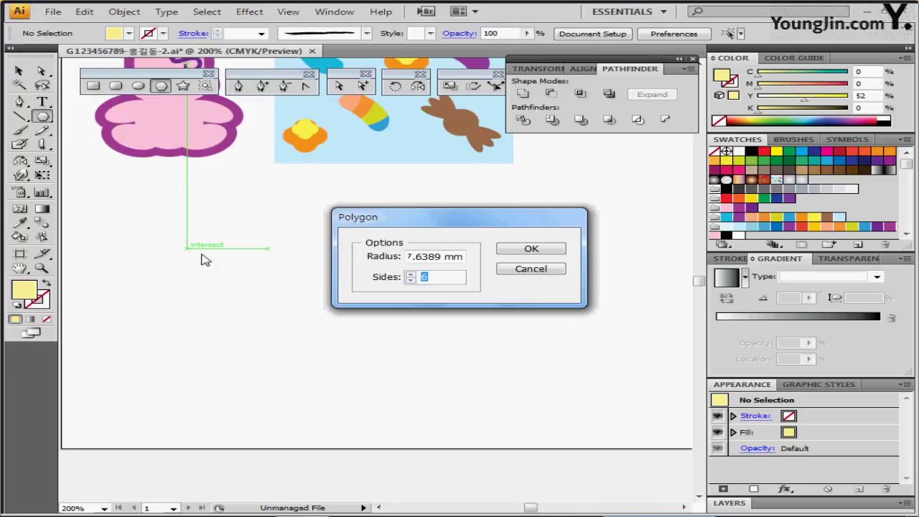
{"action": "type", "text": "25"}
{"action": "key", "text": "Tab"}
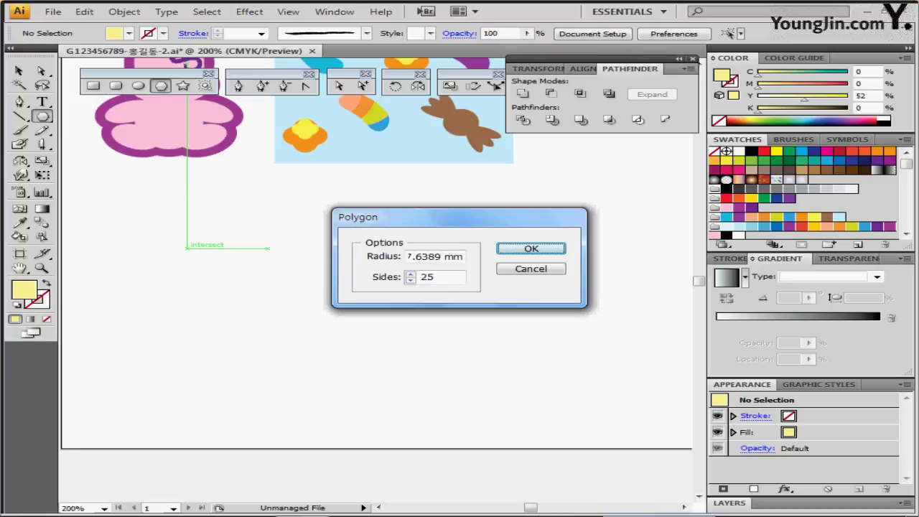
{"action": "key", "text": "shift+Tab"}
{"action": "key", "text": "shift+Tab"}
{"action": "type", "text": "25"}
{"action": "key", "text": "Tab"}
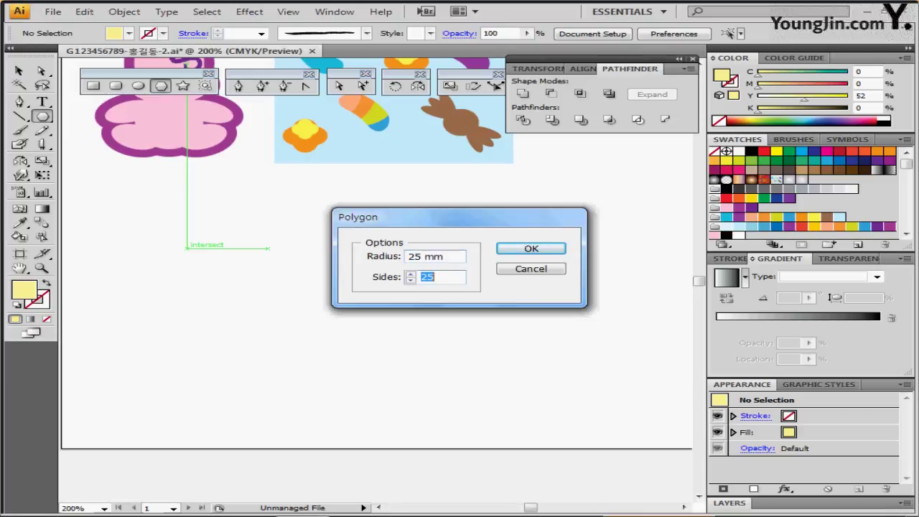
{"action": "type", "text": "7"}
{"action": "key", "text": "Return"}
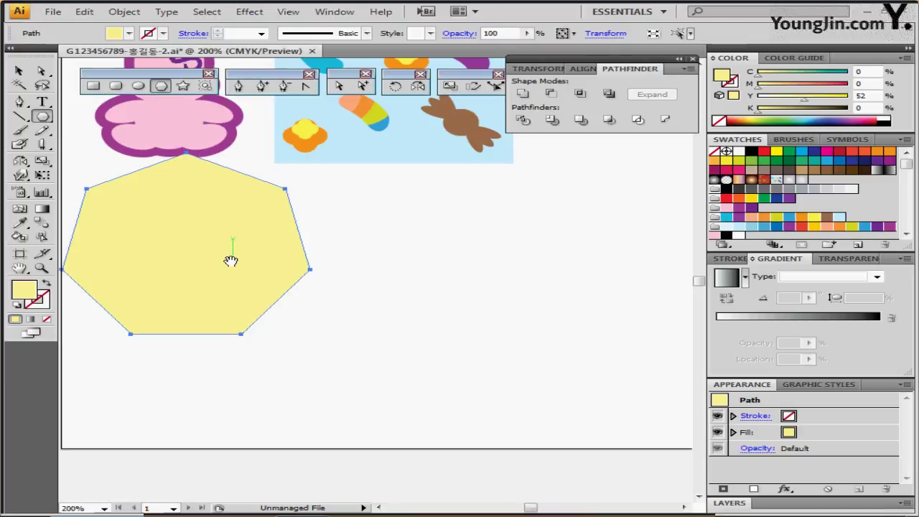
Move the yellow heptagon into the open area below the light blue rectangle and save the document.
{"action": "left_click_drag", "start_coordinate": [232, 259], "coordinate": [472, 313]}
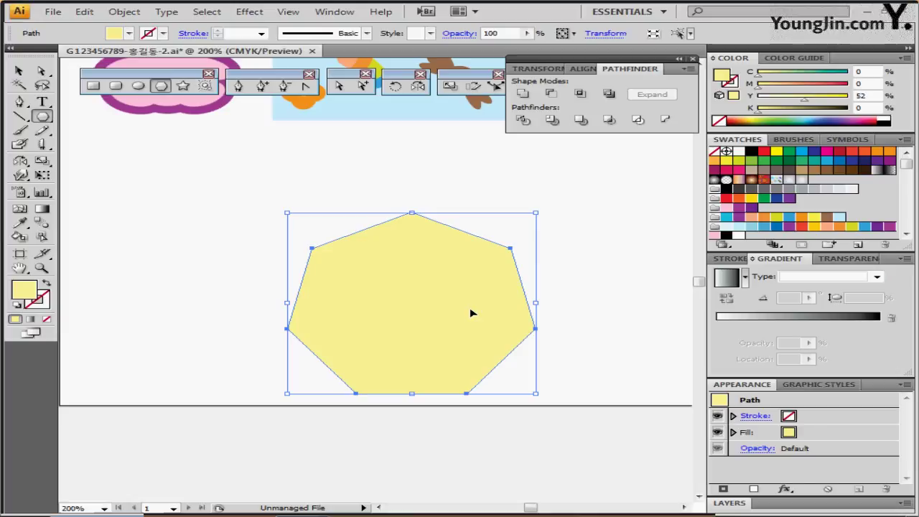
{"action": "key", "text": "ctrl+s"}
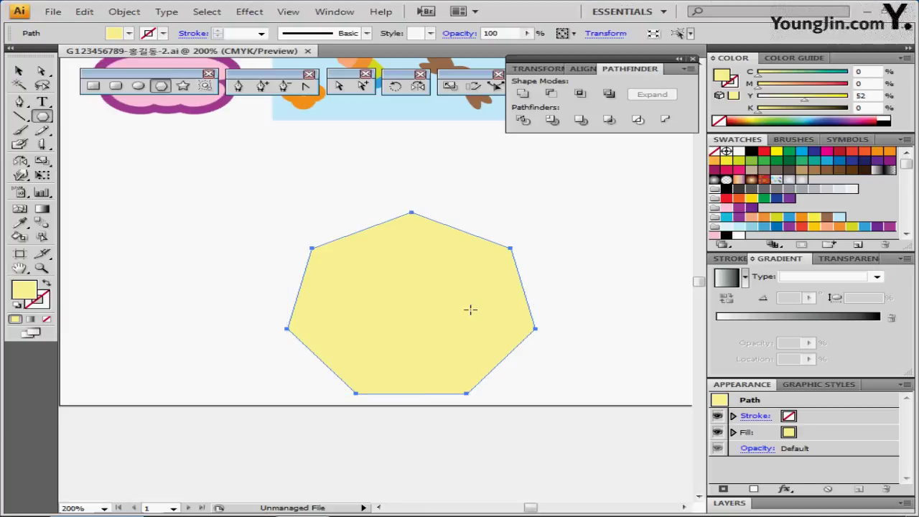
Start a previewed 3D Extrude & Bevel effect on the heptagon, rotated -160° around X, 40° around Y and -165° around Z.
{"action": "left_click", "coordinate": [245, 12]}
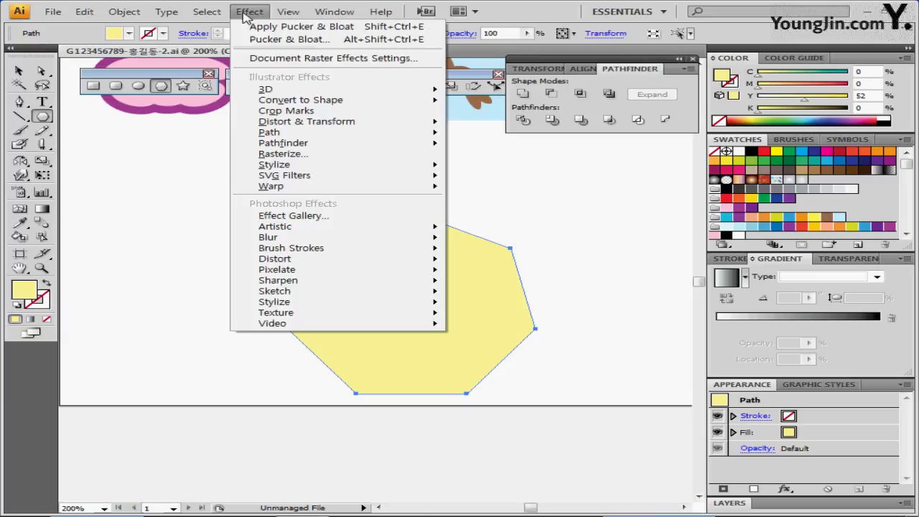
{"action": "mouse_move", "coordinate": [275, 93]}
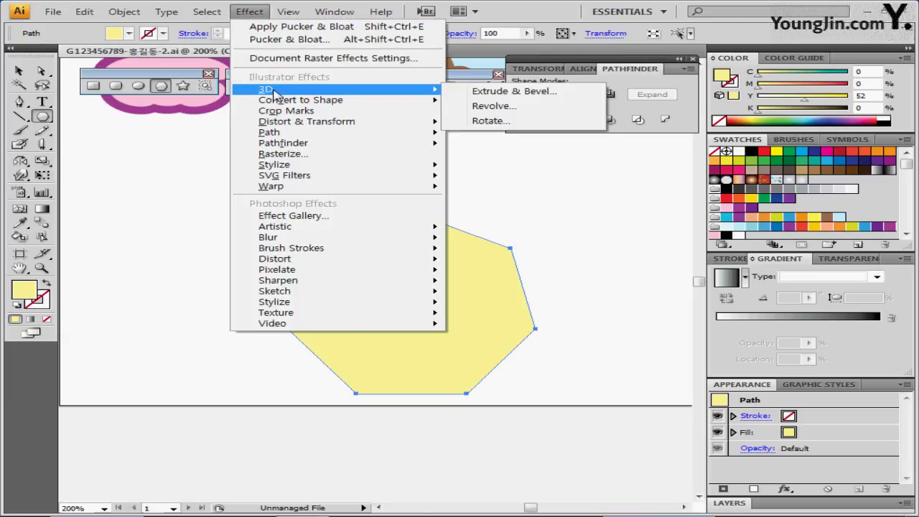
{"action": "left_click", "coordinate": [484, 94]}
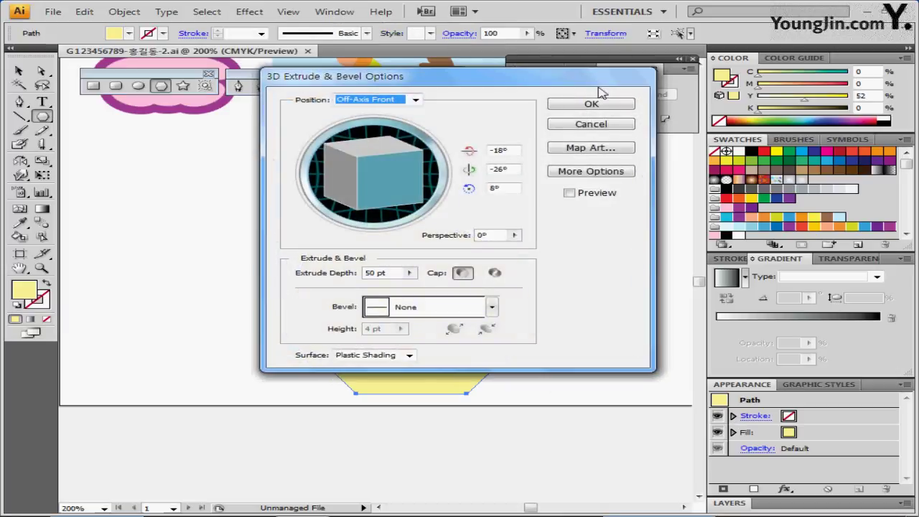
{"action": "left_click_drag", "start_coordinate": [471, 77], "coordinate": [702, 48]}
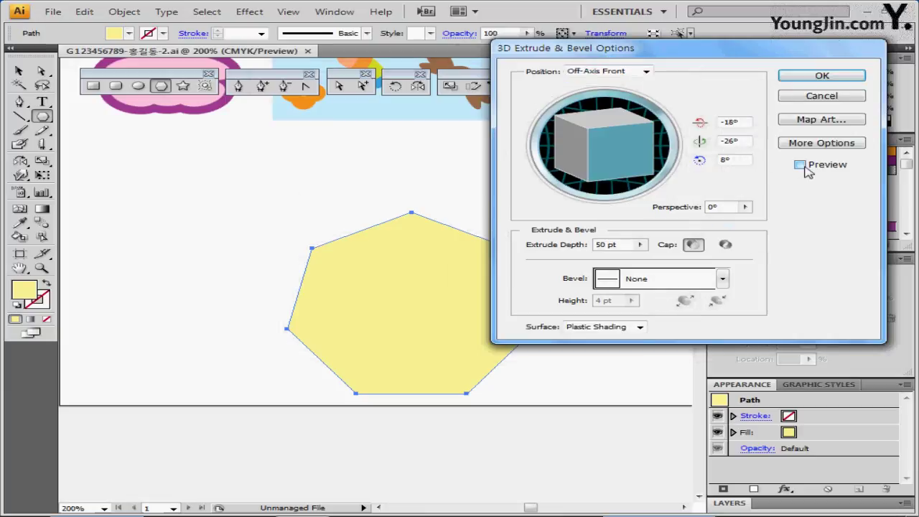
{"action": "left_click", "coordinate": [802, 166]}
{"action": "left_click_drag", "start_coordinate": [581, 54], "coordinate": [613, 40]}
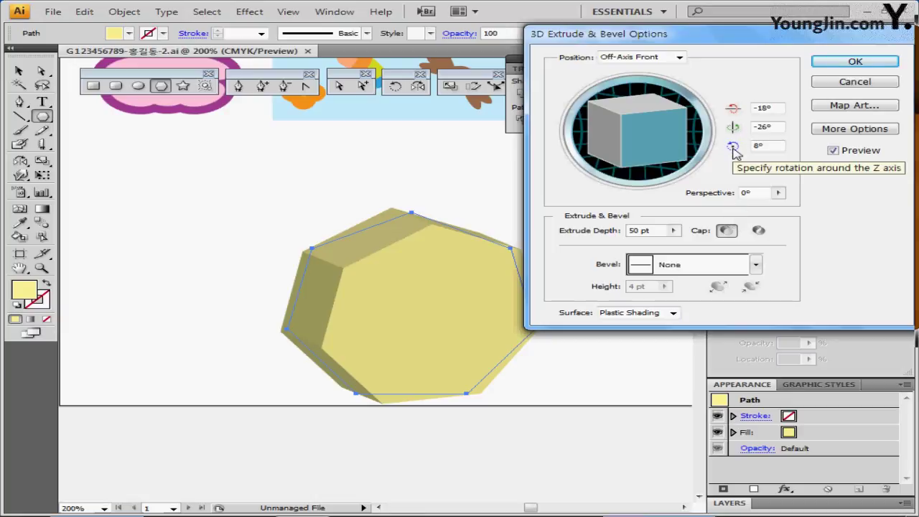
{"action": "left_click_drag", "start_coordinate": [775, 108], "coordinate": [742, 107]}
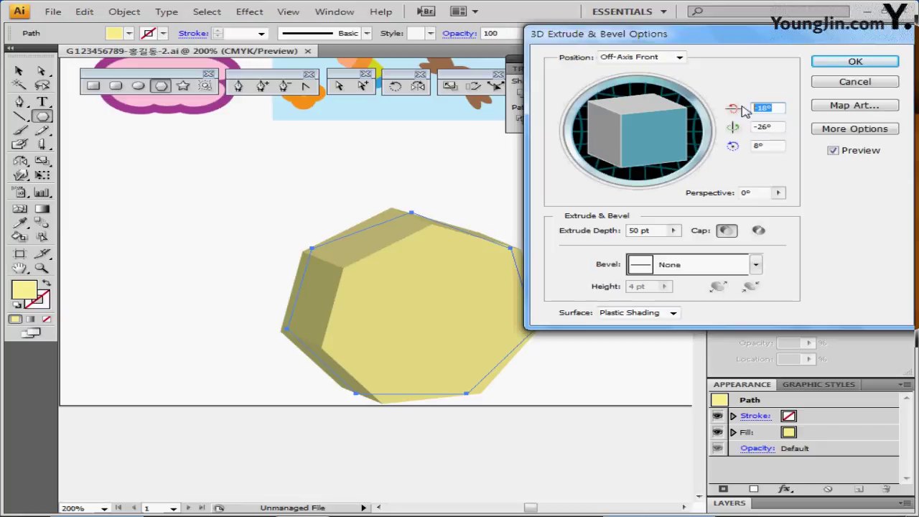
{"action": "type", "text": "-160"}
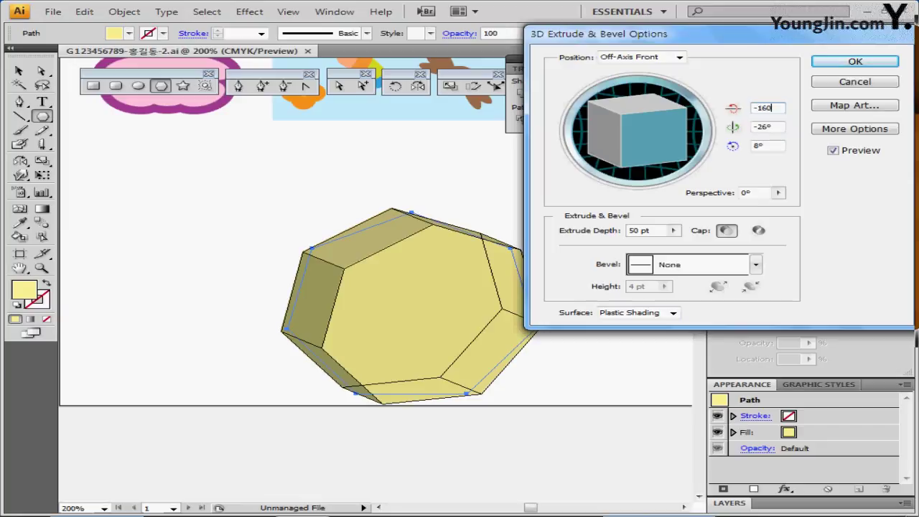
{"action": "key", "text": "Tab"}
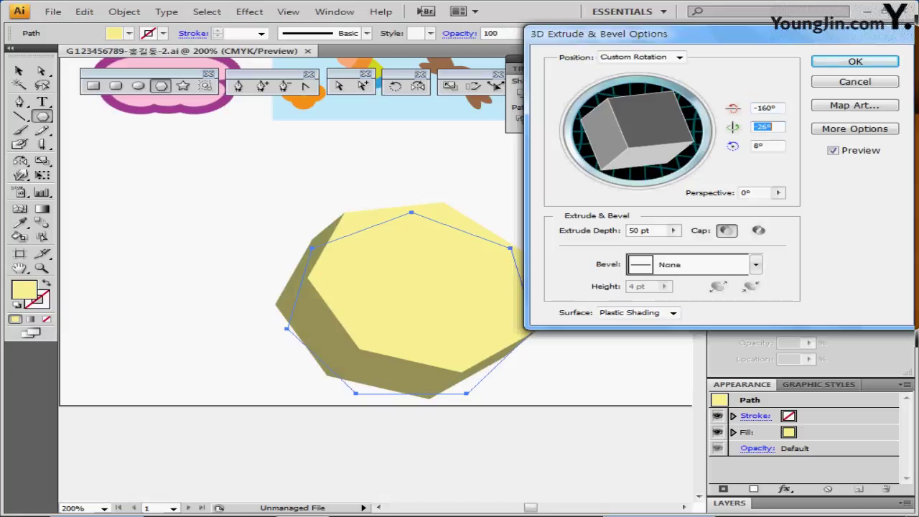
{"action": "type", "text": "40"}
{"action": "key", "text": "Tab"}
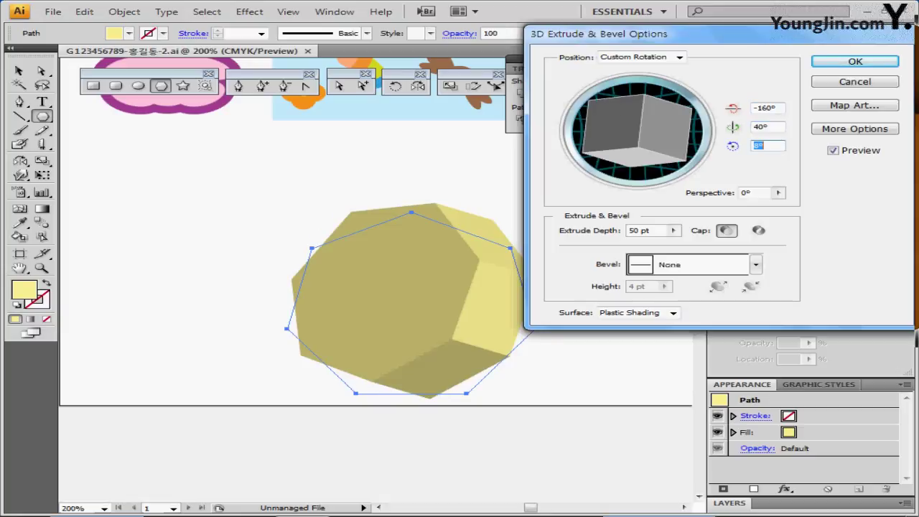
{"action": "type", "text": "-165"}
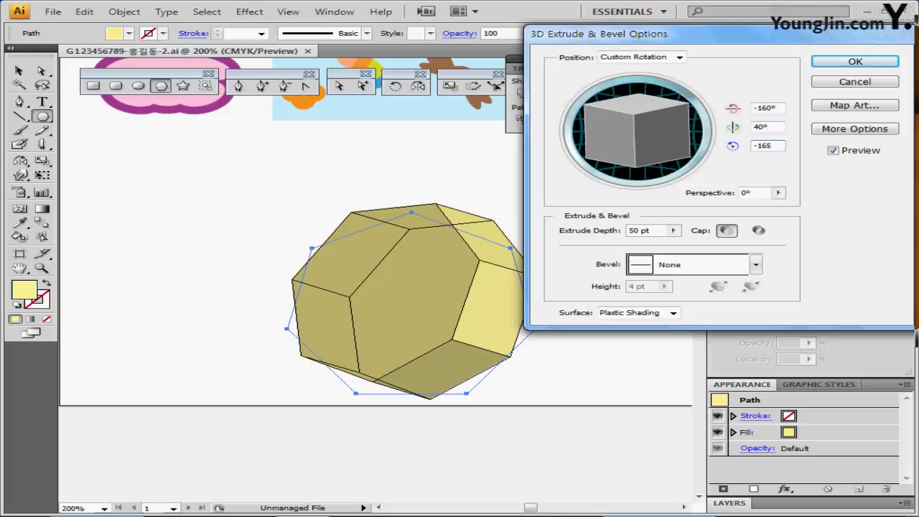
{"action": "key", "text": "Tab"}
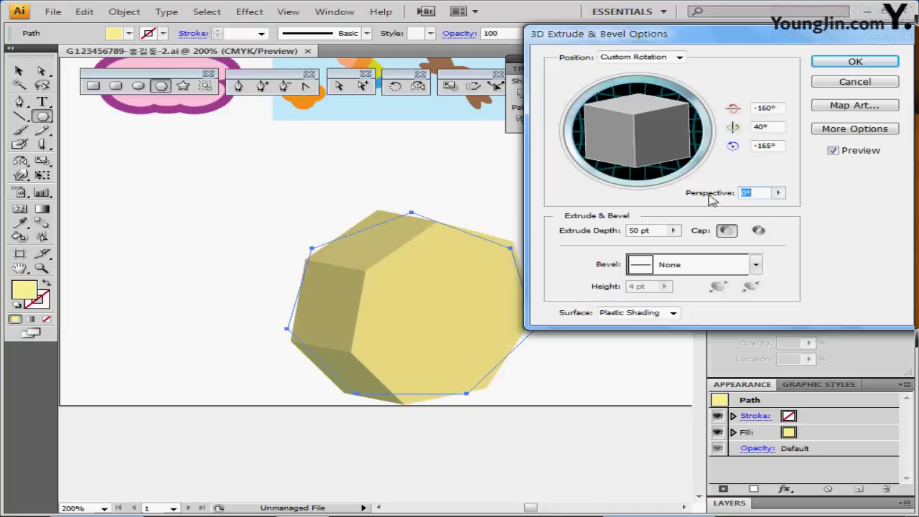
Set the extrusion's perspective to 55° and its depth to 230 pt, and apply the 3D effect.
{"action": "type", "text": "55"}
{"action": "key", "text": "Tab"}
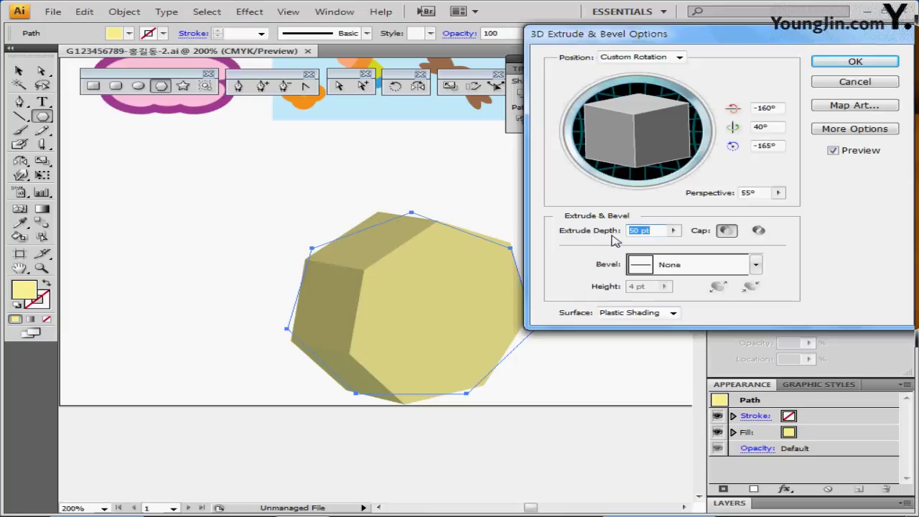
{"action": "type", "text": "230"}
{"action": "key", "text": "Tab"}
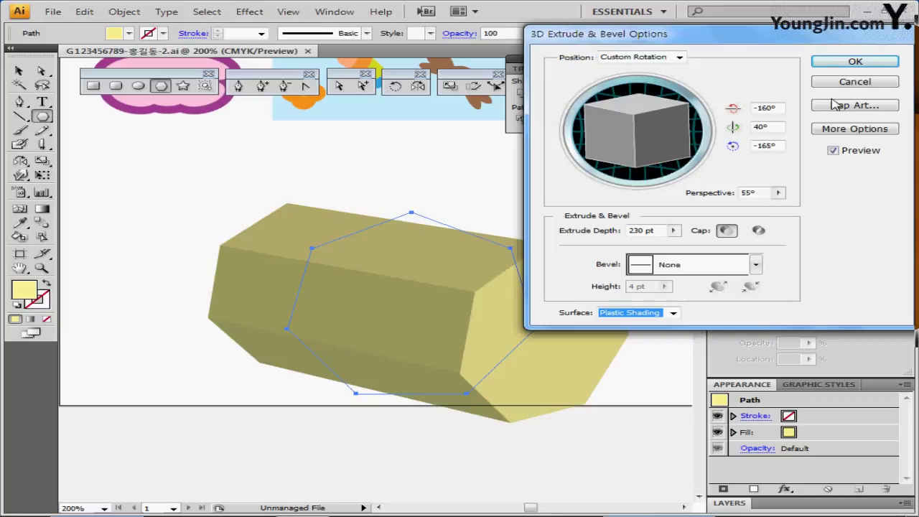
{"action": "left_click", "coordinate": [846, 63]}
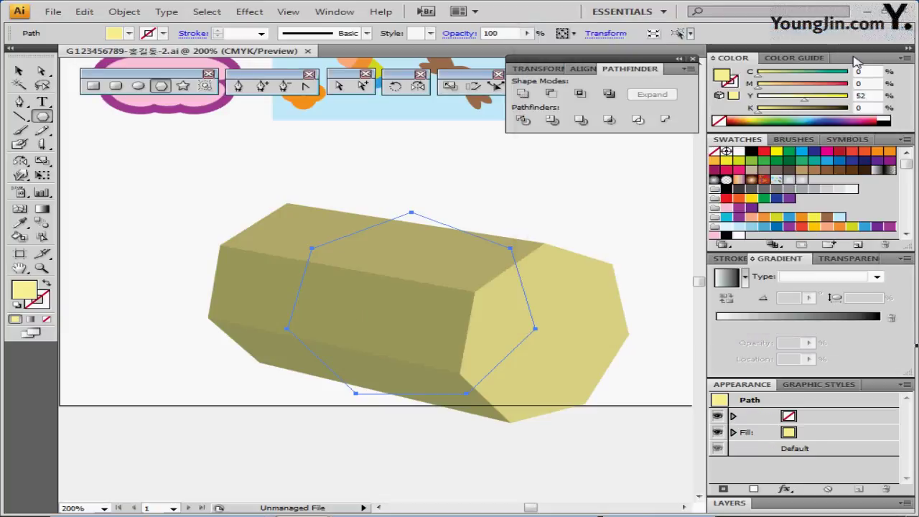
Move the extruded prism up and to the left on the artboard and expand its appearance into editable shapes.
{"action": "left_click_drag", "start_coordinate": [487, 326], "coordinate": [407, 298]}
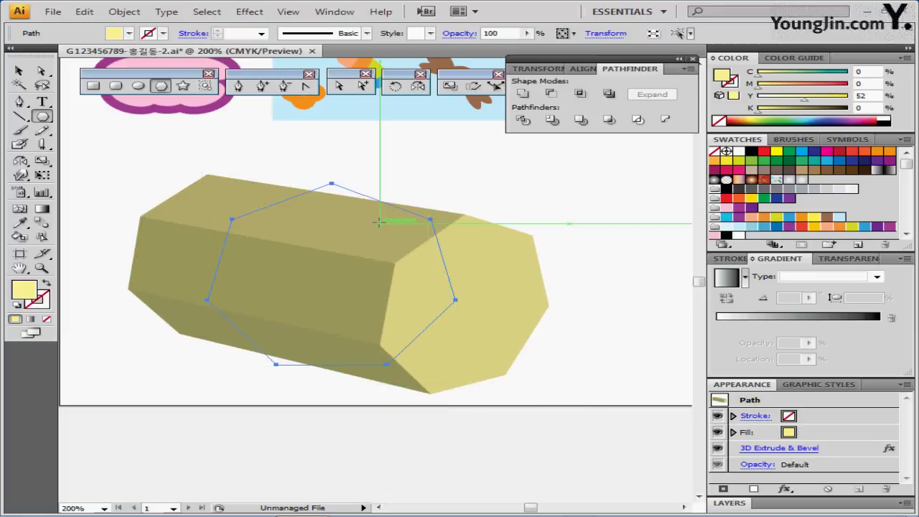
{"action": "left_click", "coordinate": [126, 12]}
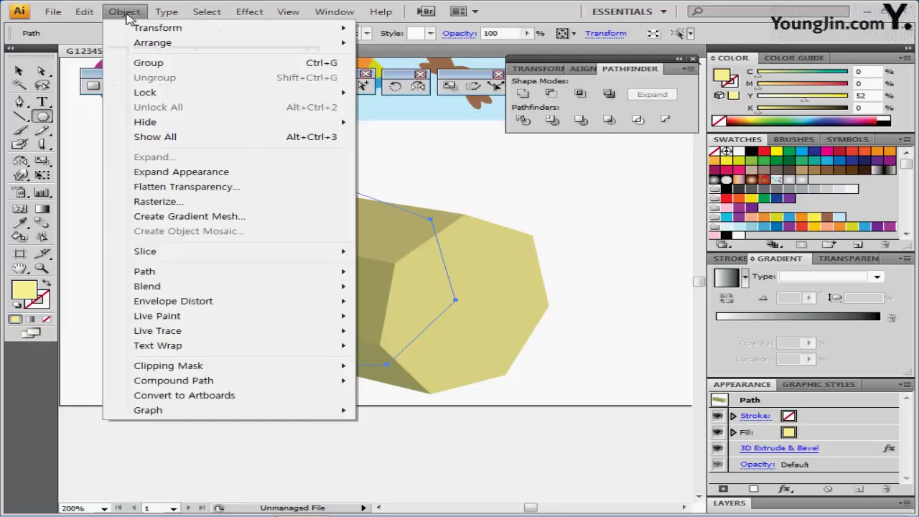
{"action": "left_click", "coordinate": [207, 176]}
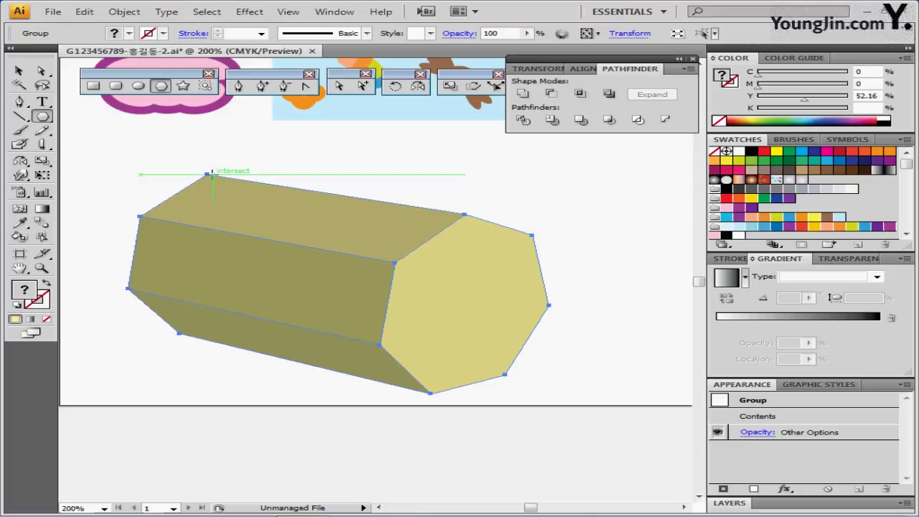
{"action": "left_click", "coordinate": [209, 175]}
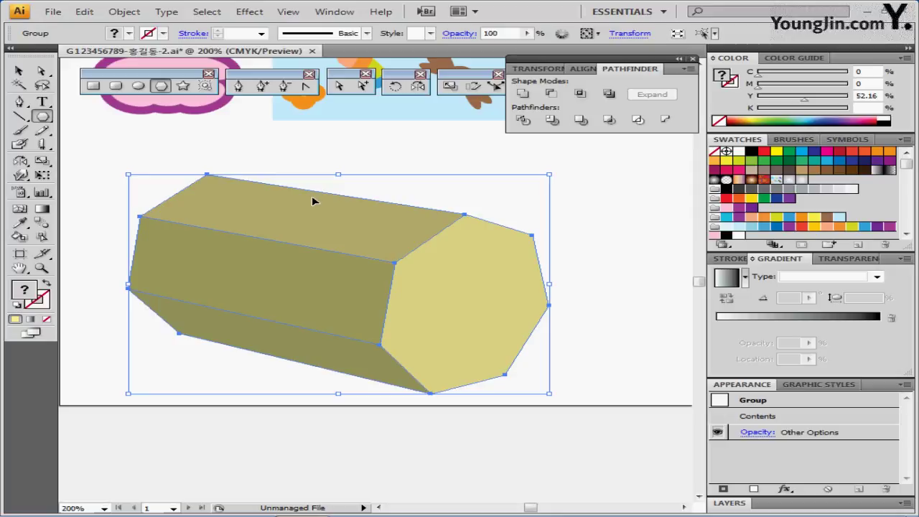
Isolate the nested group inside the expanded prism so that its individual faces can be selected.
{"action": "double_click", "coordinate": [335, 261]}
{"action": "key", "text": "ctrl+shift+a"}
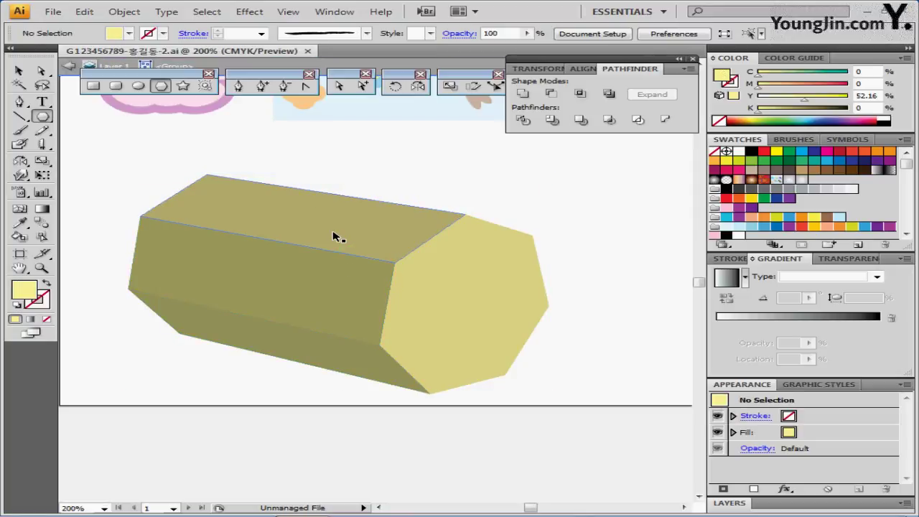
{"action": "left_click", "coordinate": [332, 235]}
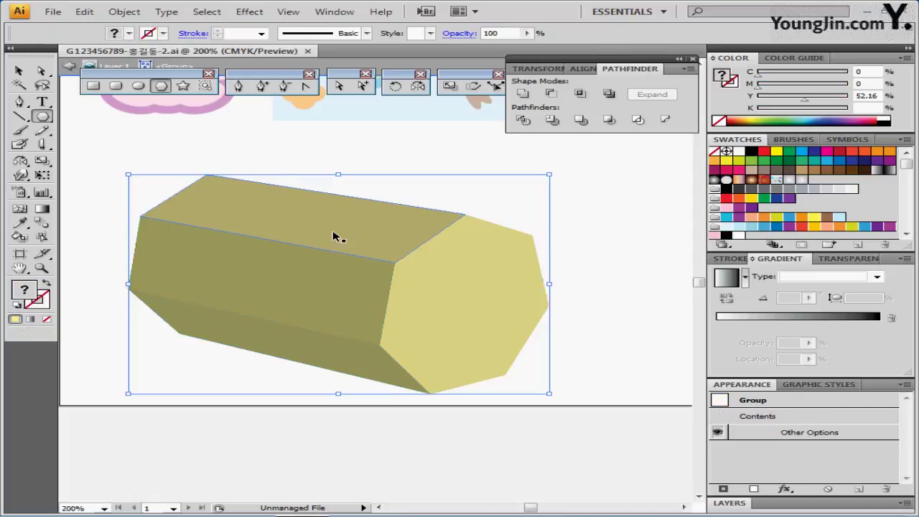
{"action": "double_click", "coordinate": [333, 236]}
{"action": "left_click", "coordinate": [333, 235]}
{"action": "left_click", "coordinate": [363, 323]}
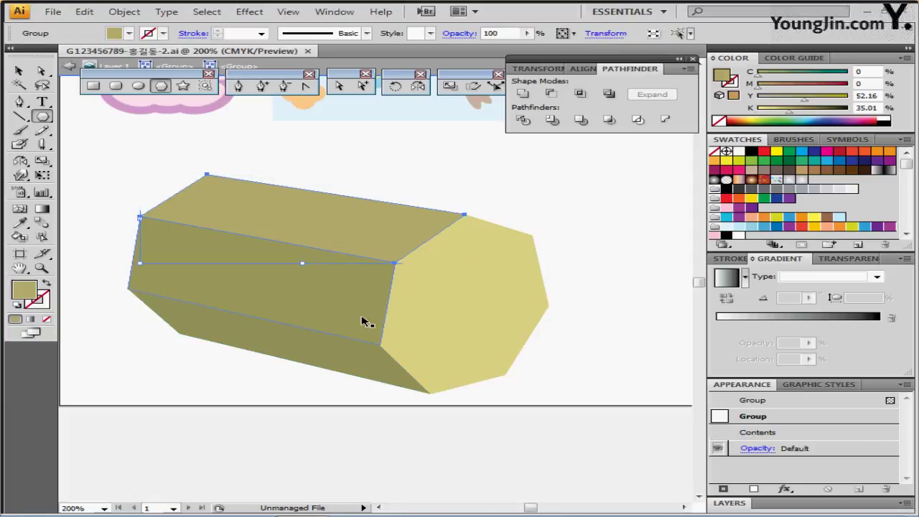
Fill the prism's upper, middle and lower side faces with progressively darker light-blue swatches and the end face with C60 M10 Y0 K10 blue.
{"action": "left_click", "coordinate": [439, 223]}
{"action": "key", "text": "ctrl+shift+b"}
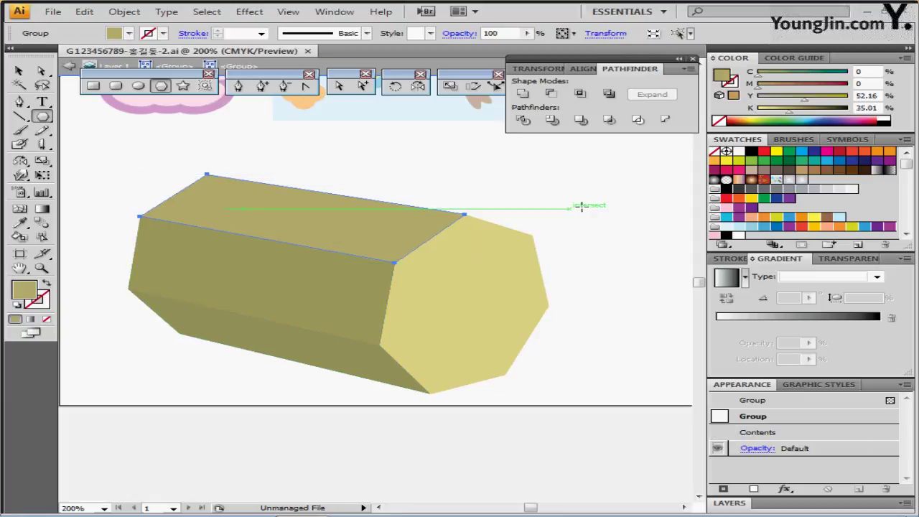
{"action": "left_click", "coordinate": [727, 226]}
{"action": "left_click", "coordinate": [355, 283], "text": "ctrl"}
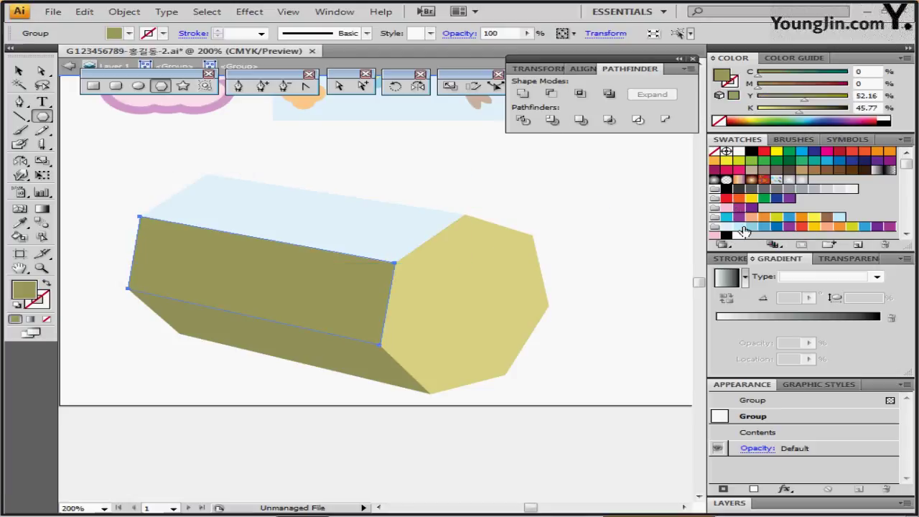
{"action": "left_click", "coordinate": [739, 227]}
{"action": "left_click", "coordinate": [302, 343], "text": "ctrl"}
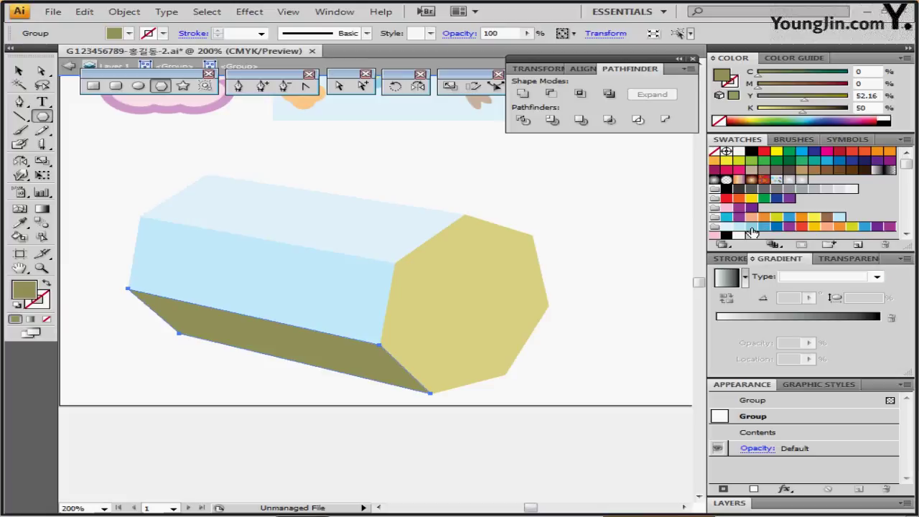
{"action": "left_click", "coordinate": [752, 227]}
{"action": "left_click", "coordinate": [474, 325], "text": "ctrl"}
{"action": "left_click", "coordinate": [765, 227]}
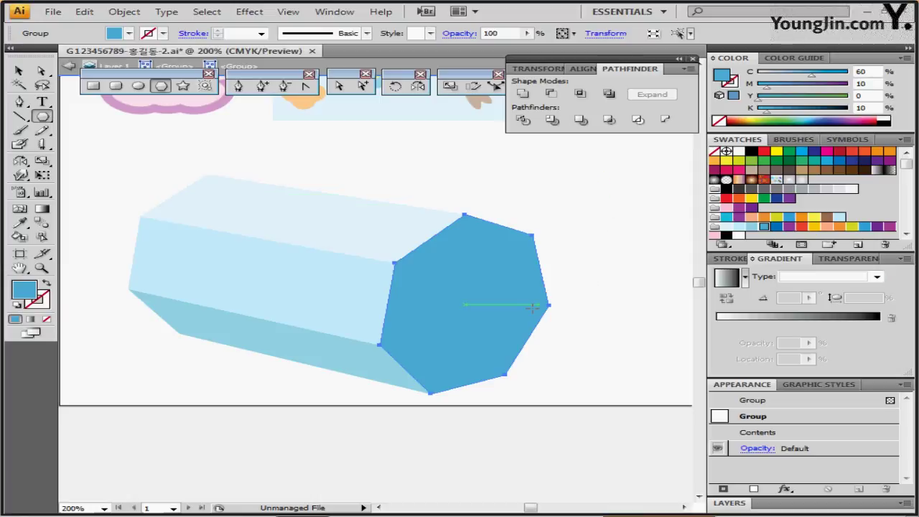
Duplicate the blue end face partway along the prism's body and shift the whole prism with the copy slightly up and left.
{"action": "left_click", "coordinate": [486, 312], "text": "ctrl"}
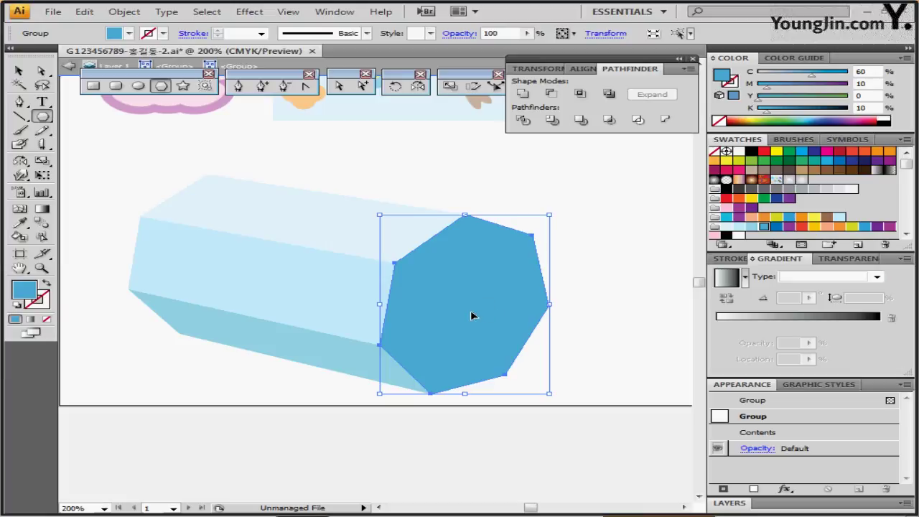
{"action": "left_click_drag", "start_coordinate": [472, 316], "coordinate": [380, 301]}
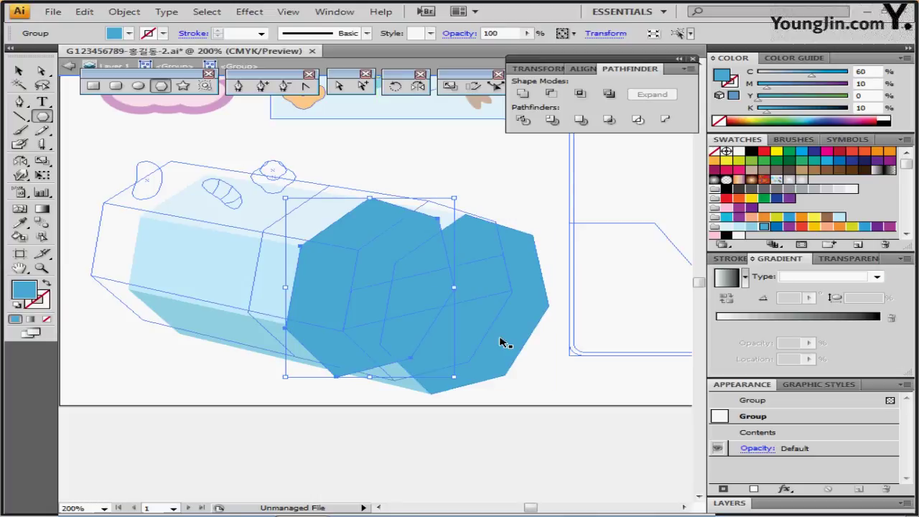
{"action": "left_click_drag", "start_coordinate": [259, 425], "coordinate": [443, 300]}
{"action": "left_click", "coordinate": [376, 402]}
{"action": "left_click", "coordinate": [341, 326]}
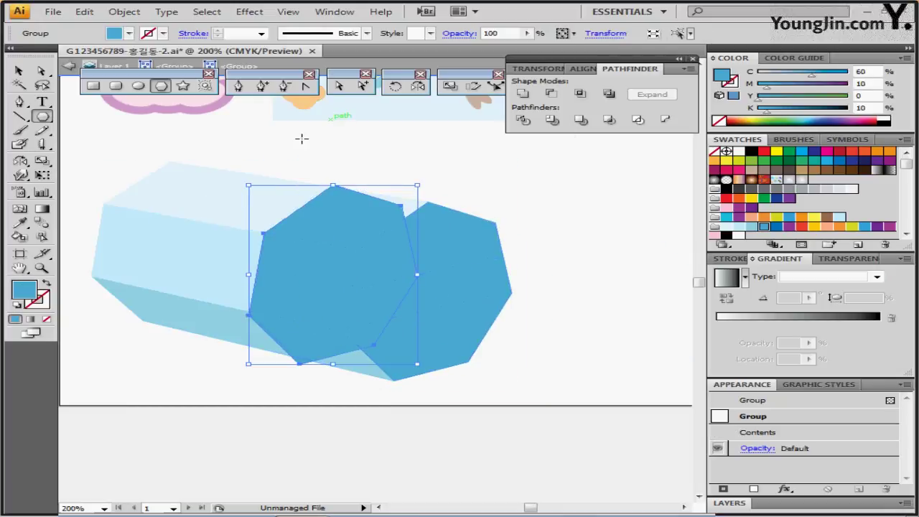
Delete the copied face's three right-side anchor points and swap its blue fill to the stroke, leaving an open 1 pt line.
{"action": "left_click", "coordinate": [339, 86]}
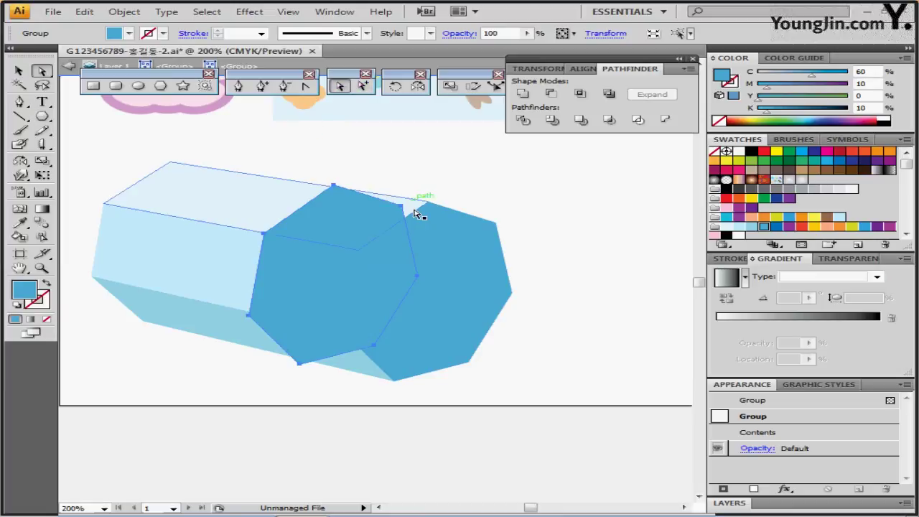
{"action": "left_click", "coordinate": [401, 208]}
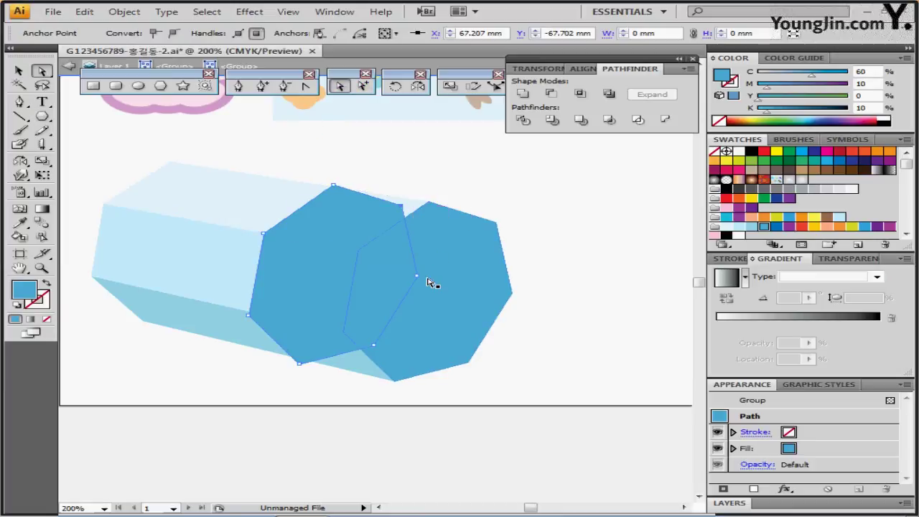
{"action": "left_click_drag", "start_coordinate": [422, 284], "coordinate": [421, 281]}
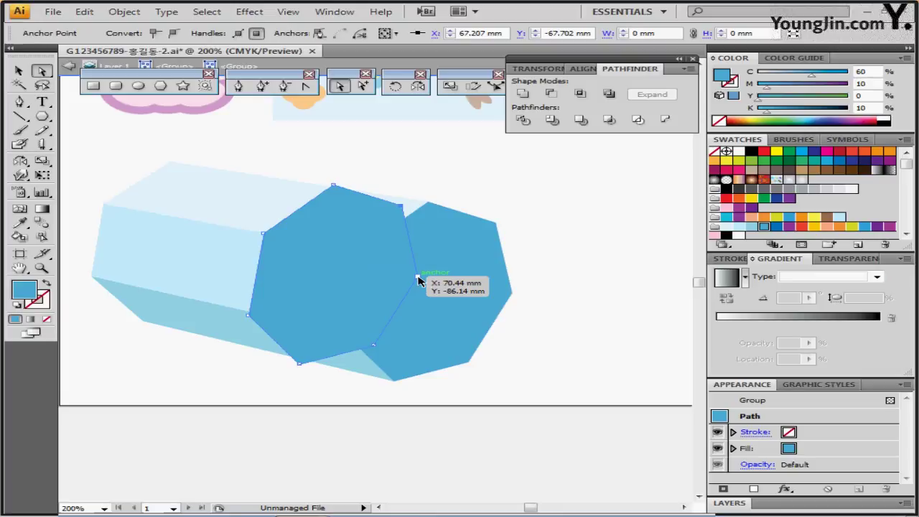
{"action": "left_click", "coordinate": [418, 277], "text": "shift"}
{"action": "left_click", "coordinate": [375, 346], "text": "shift"}
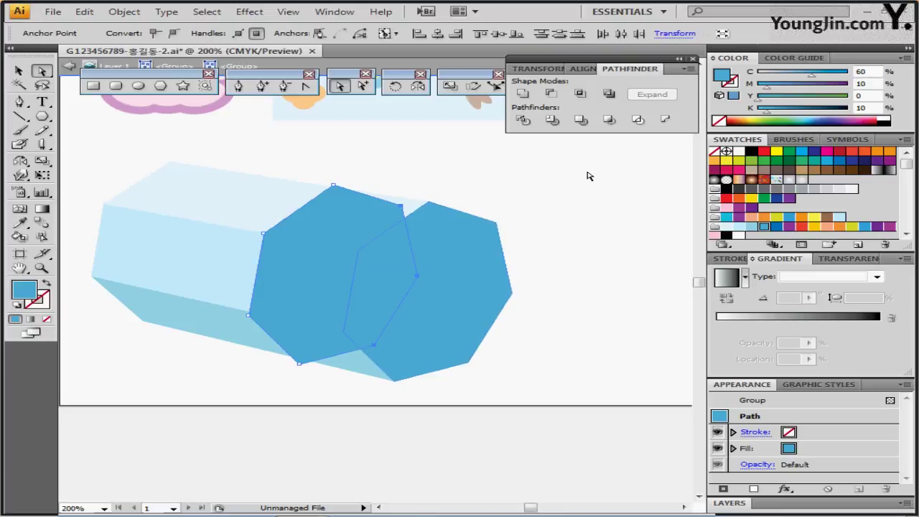
{"action": "key", "text": "Delete"}
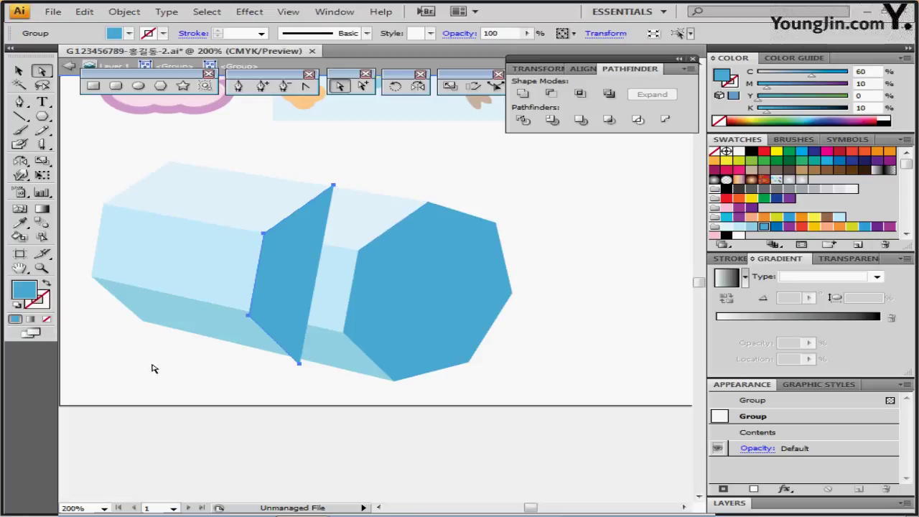
{"action": "left_click", "coordinate": [46, 285]}
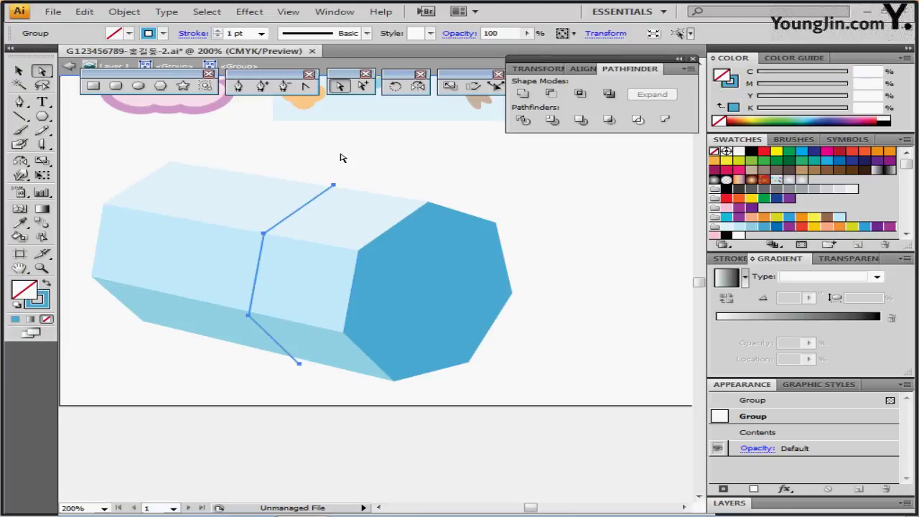
{"action": "left_click", "coordinate": [357, 196]}
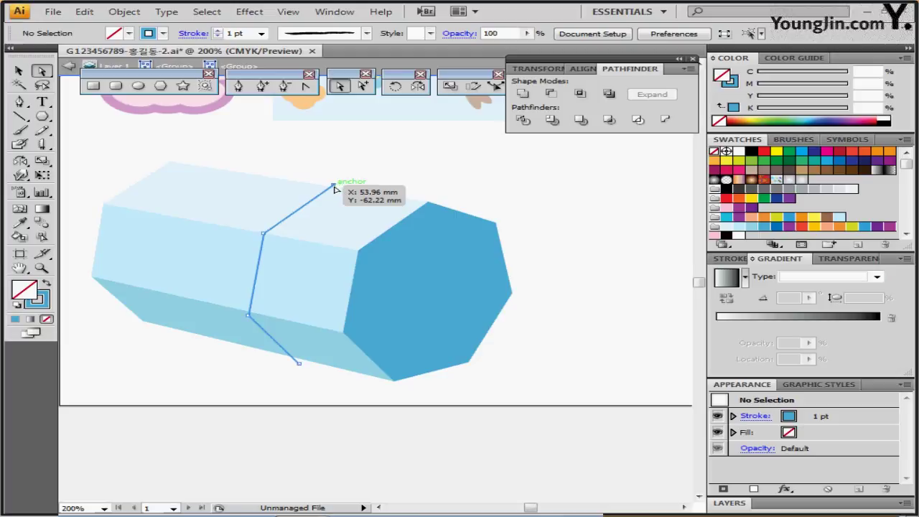
Nudge the blue line's upper endpoint slightly down onto the top edge of the prism.
{"action": "left_click", "coordinate": [334, 186]}
{"action": "left_click", "coordinate": [379, 274]}
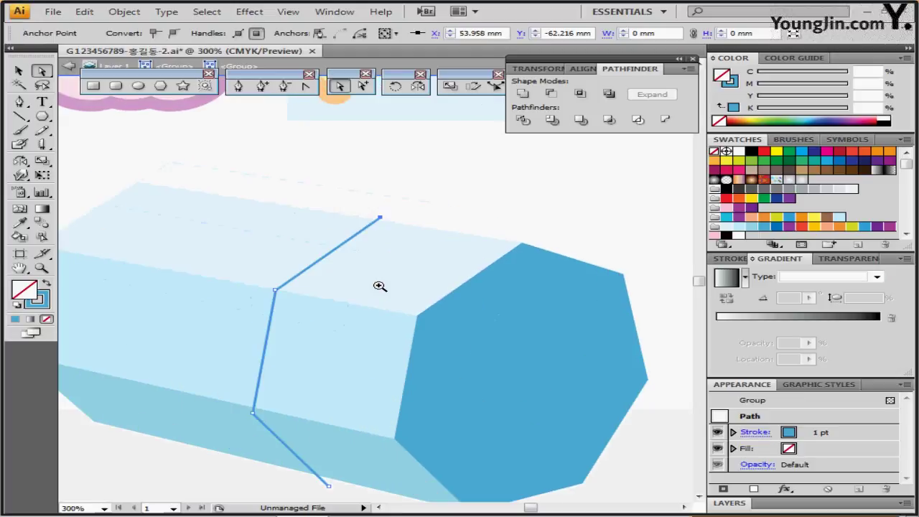
{"action": "left_click", "coordinate": [378, 287]}
{"action": "key", "text": "Down"}
{"action": "key", "text": "Down"}
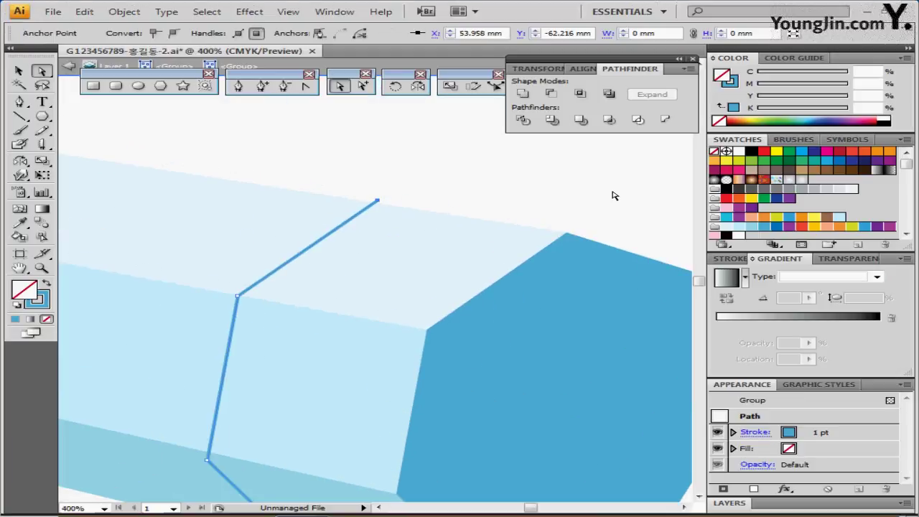
Nudge the blue line's lower endpoint up onto the bottom edge of the prism.
{"action": "scroll", "coordinate": [500, 280], "scroll_direction": "down", "scroll_amount": 5}
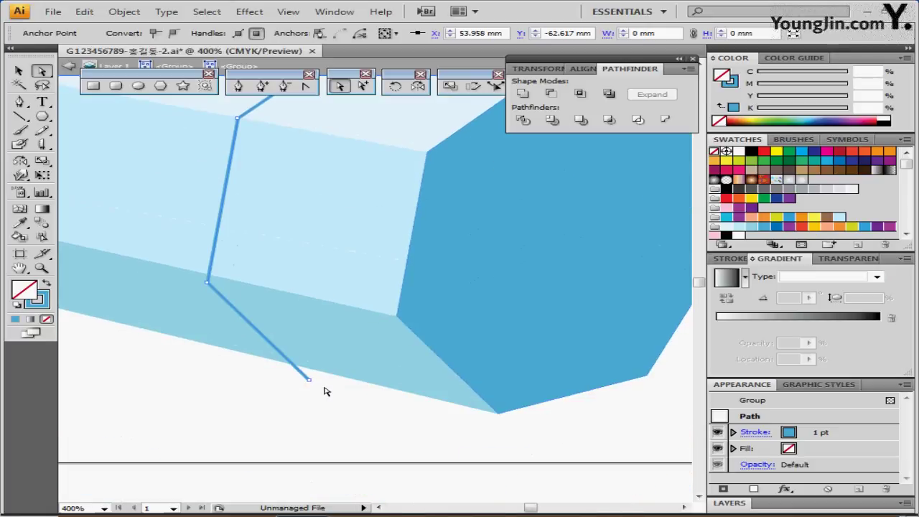
{"action": "left_click", "coordinate": [310, 380]}
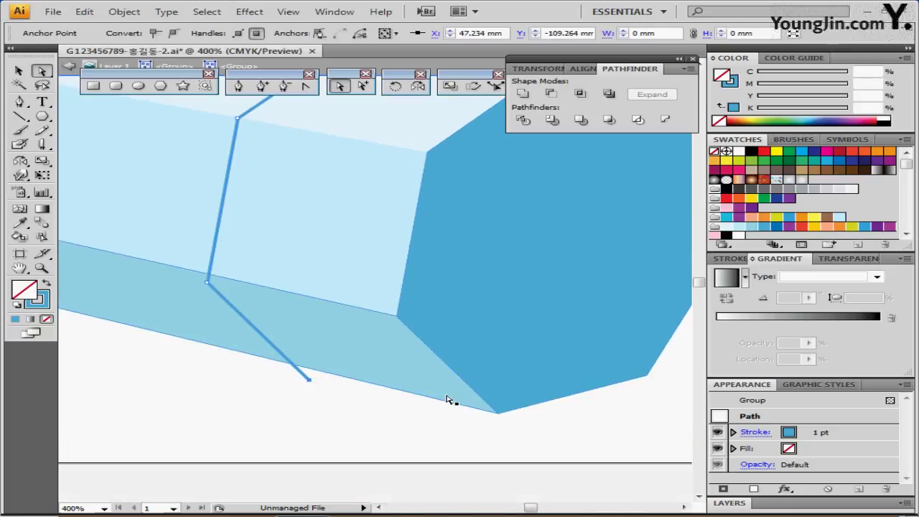
{"action": "key", "text": "Up"}
{"action": "key", "text": "Up"}
{"action": "key", "text": "Up"}
{"action": "key", "text": "Up"}
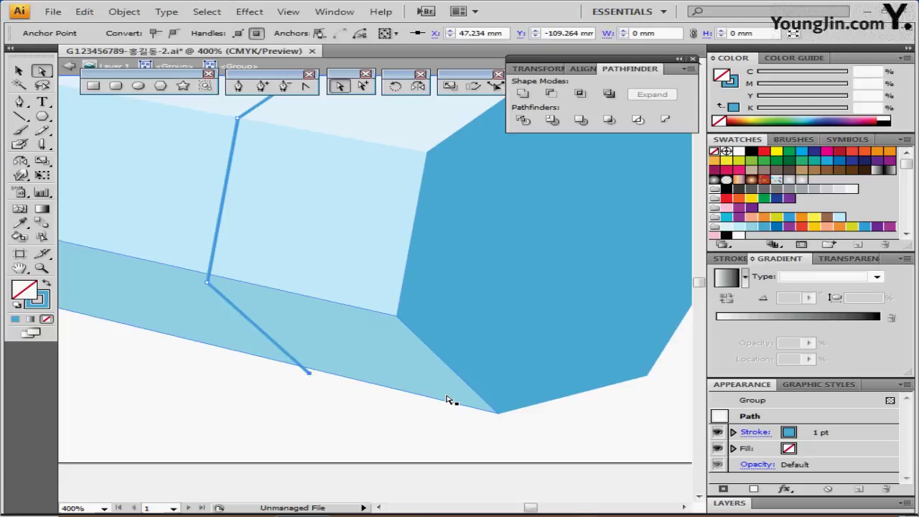
{"action": "key", "text": "Up"}
{"action": "key", "text": "Up"}
{"action": "key", "text": "Up"}
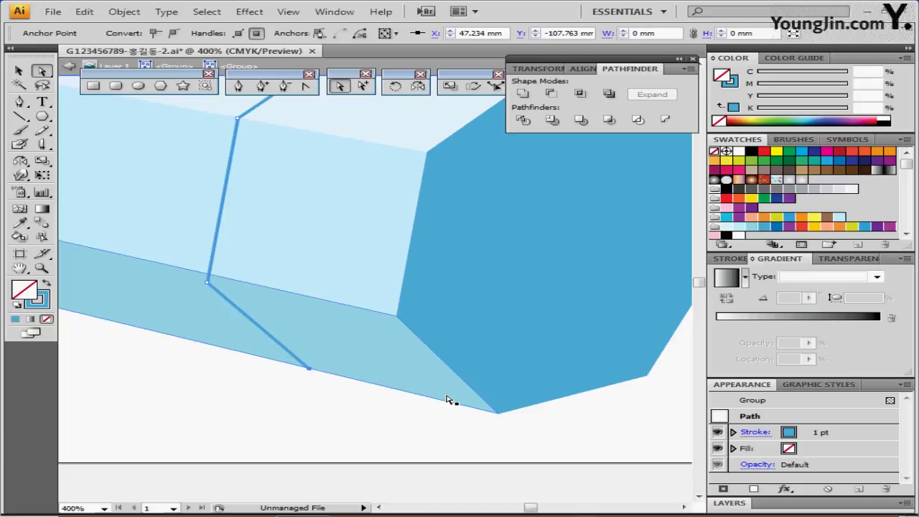
Move the line's lower corner point onto the edge between the two side faces and nudge its upper endpoint slightly right.
{"action": "left_click", "coordinate": [380, 224], "text": "ctrl+alt"}
{"action": "left_click_drag", "start_coordinate": [373, 236], "coordinate": [357, 239]}
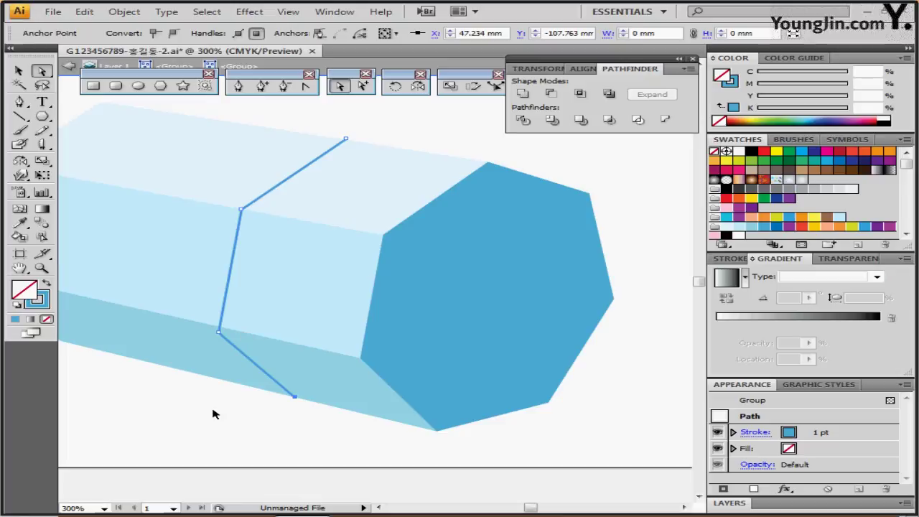
{"action": "left_click_drag", "start_coordinate": [219, 333], "coordinate": [225, 328]}
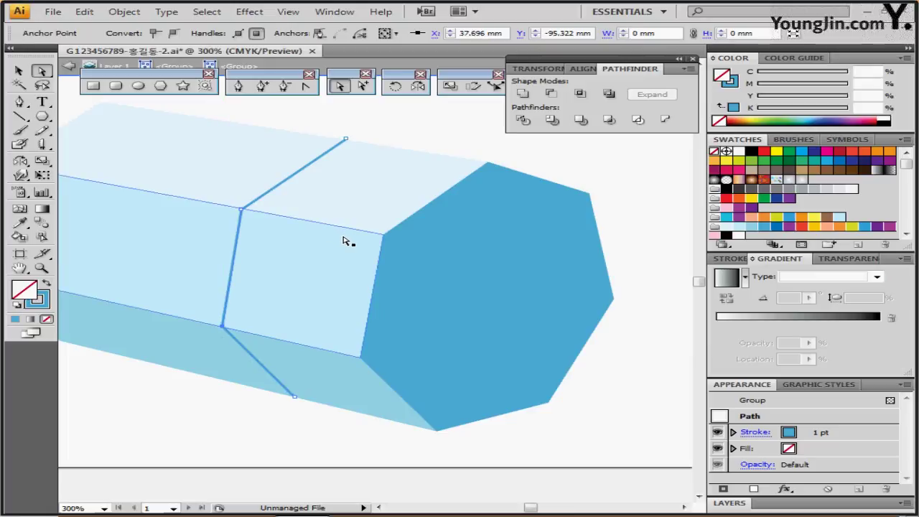
{"action": "left_click", "coordinate": [345, 138]}
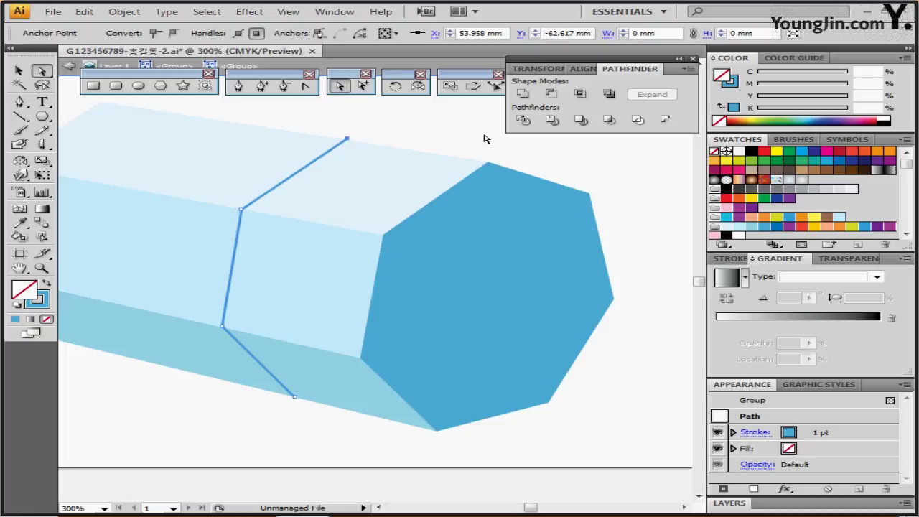
{"action": "key", "text": "Right"}
{"action": "key", "text": "Right"}
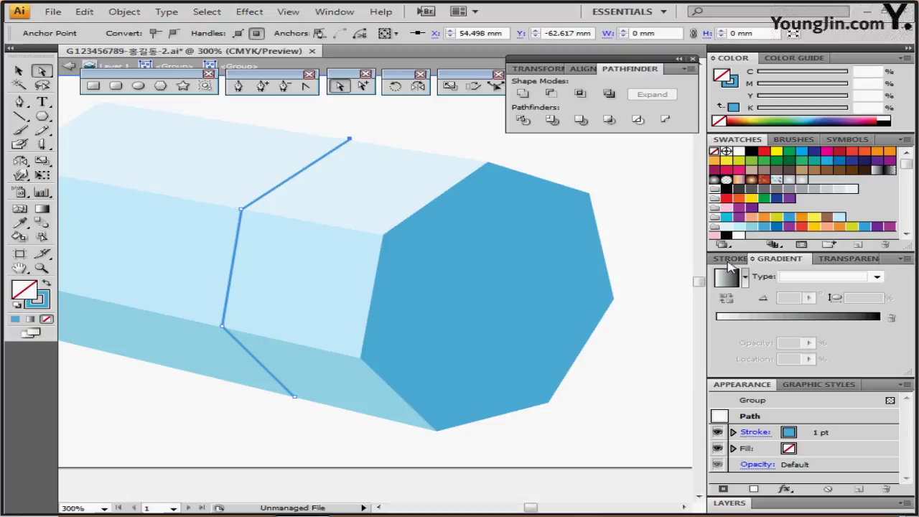
Make the blue line's 1 pt stroke dashed with a 3 pt dash.
{"action": "left_click", "coordinate": [730, 259]}
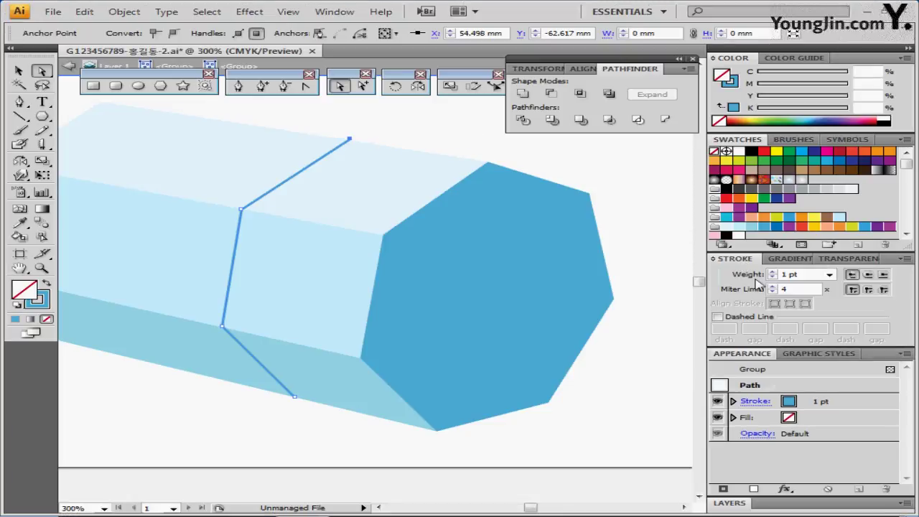
{"action": "left_click", "coordinate": [792, 274]}
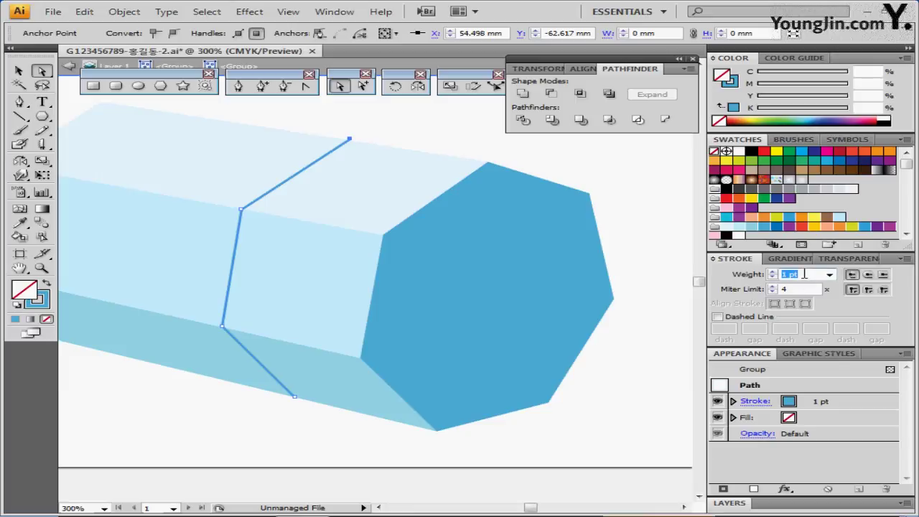
{"action": "left_click", "coordinate": [718, 317]}
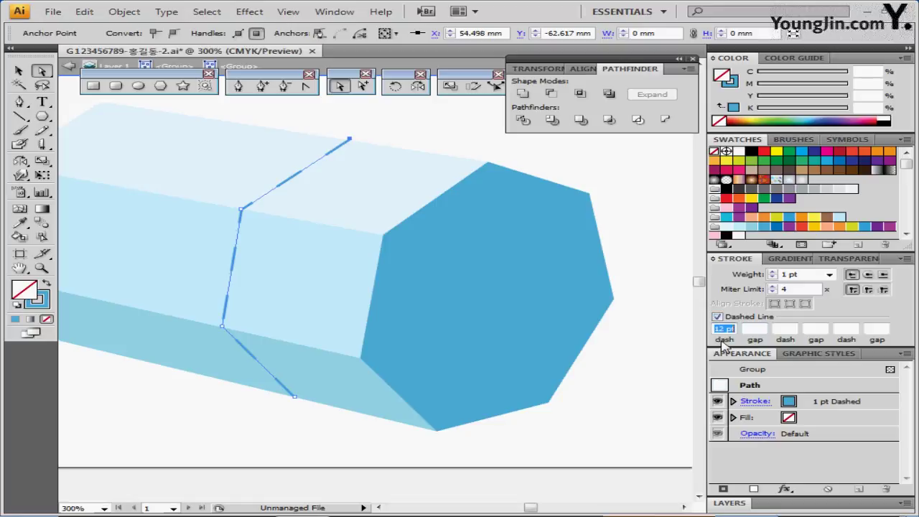
{"action": "type", "text": "3"}
{"action": "key", "text": "Return"}
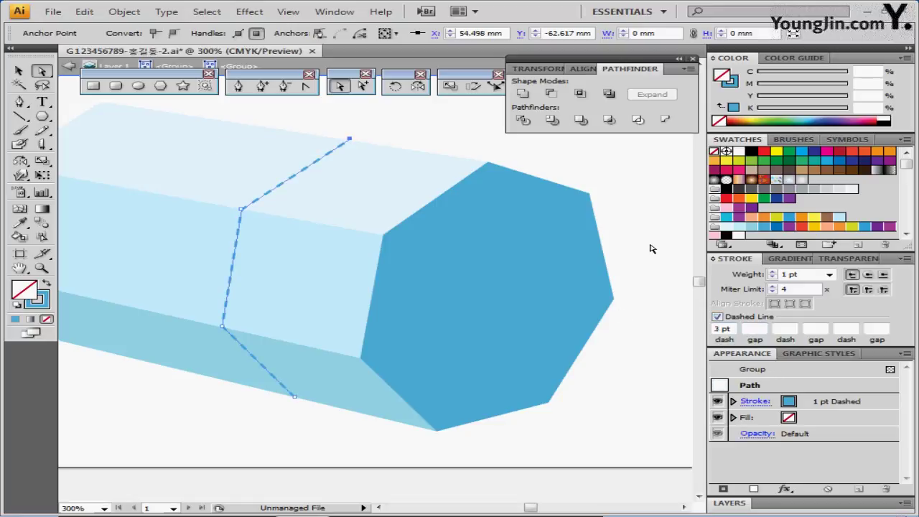
Draw a wide rectangle across the prism's end face and fill it with a darker blue, C 100, M 50, Y 0, K 0.
{"action": "left_click", "coordinate": [623, 268]}
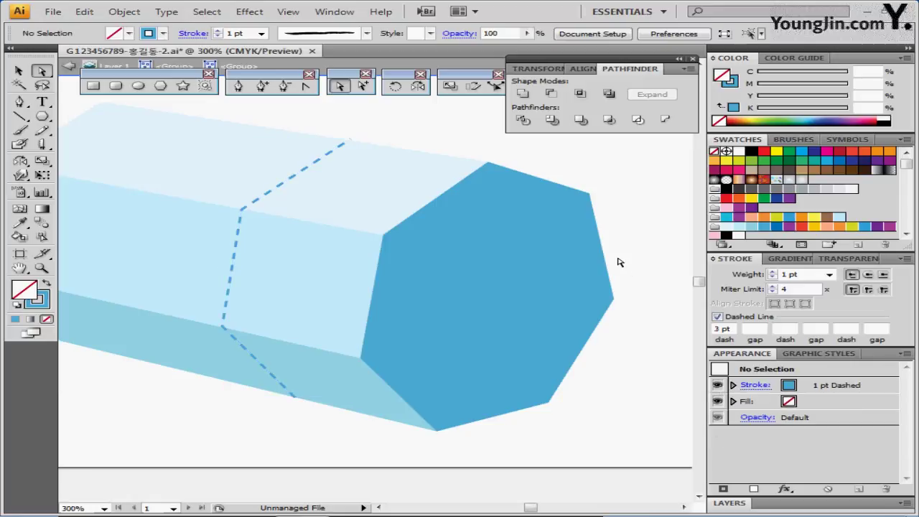
{"action": "left_click_drag", "start_coordinate": [549, 279], "coordinate": [530, 269]}
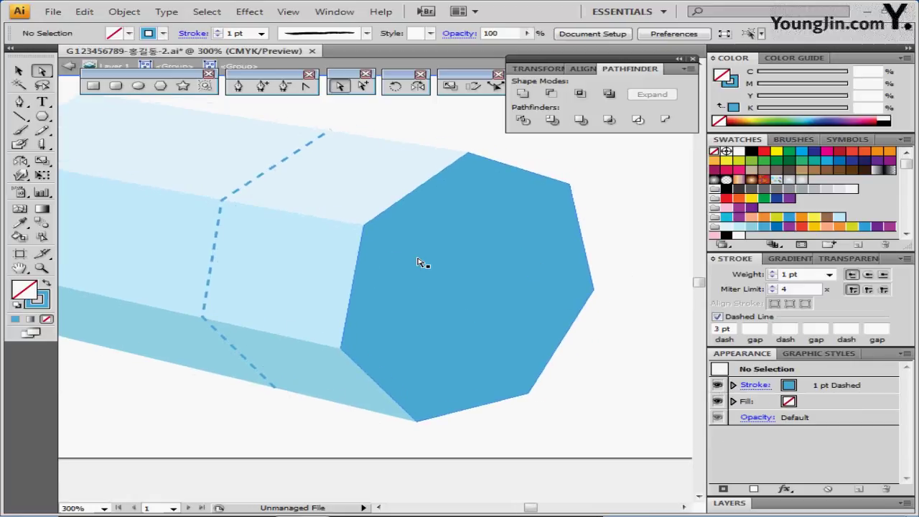
{"action": "left_click", "coordinate": [425, 286]}
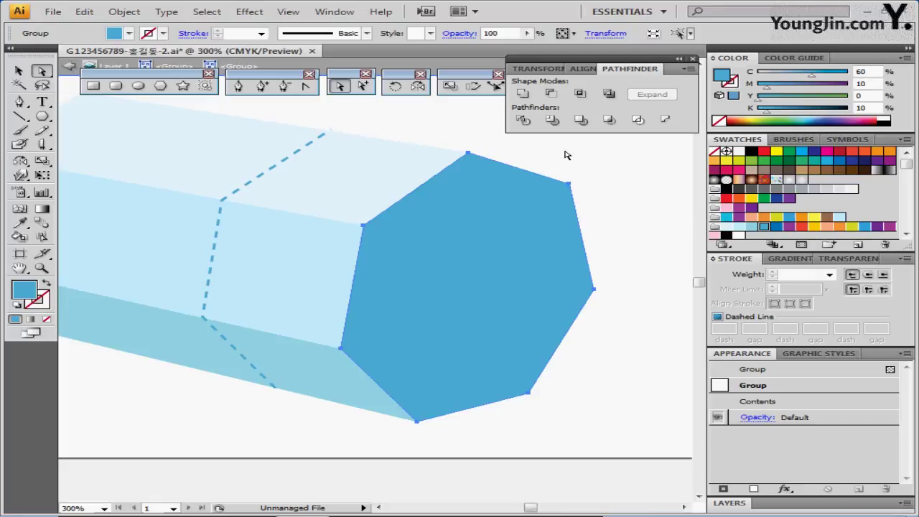
{"action": "left_click", "coordinate": [607, 175], "text": "ctrl"}
{"action": "left_click", "coordinate": [607, 175]}
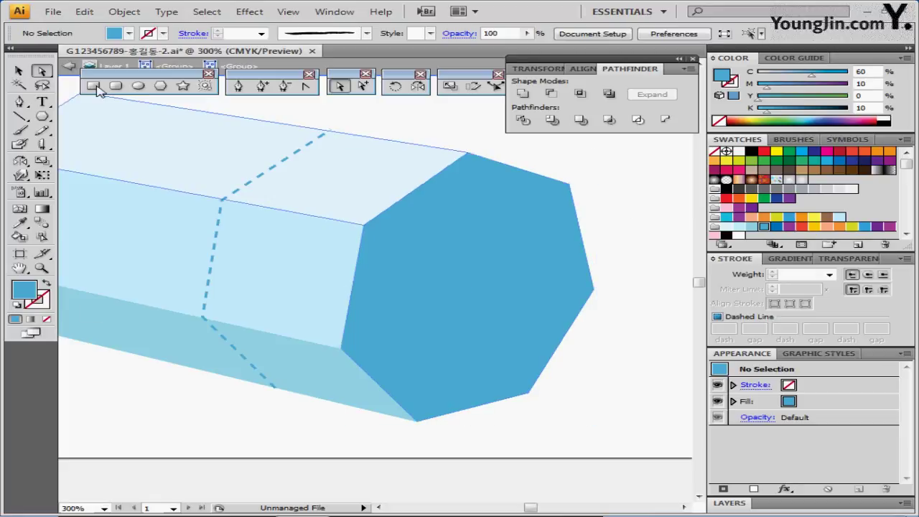
{"action": "key", "text": "m"}
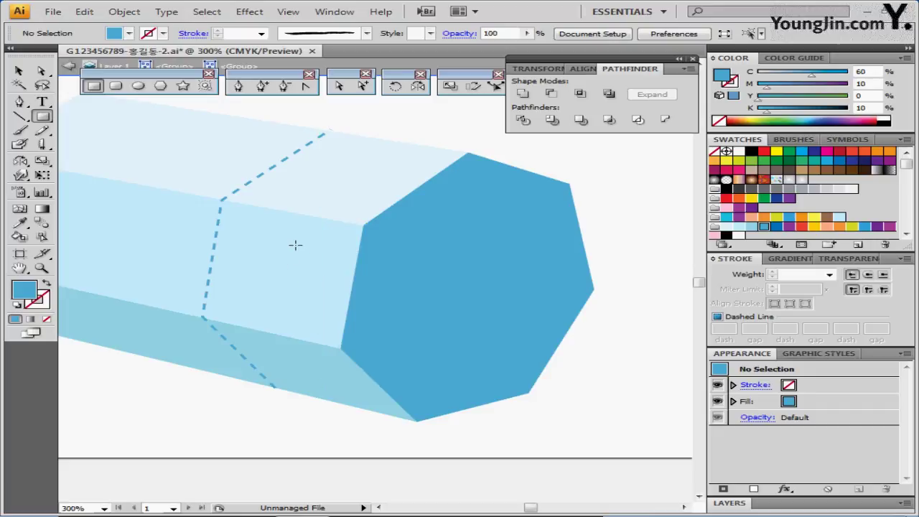
{"action": "left_click_drag", "start_coordinate": [267, 237], "coordinate": [602, 288]}
{"action": "left_click_drag", "start_coordinate": [562, 273], "coordinate": [542, 273]}
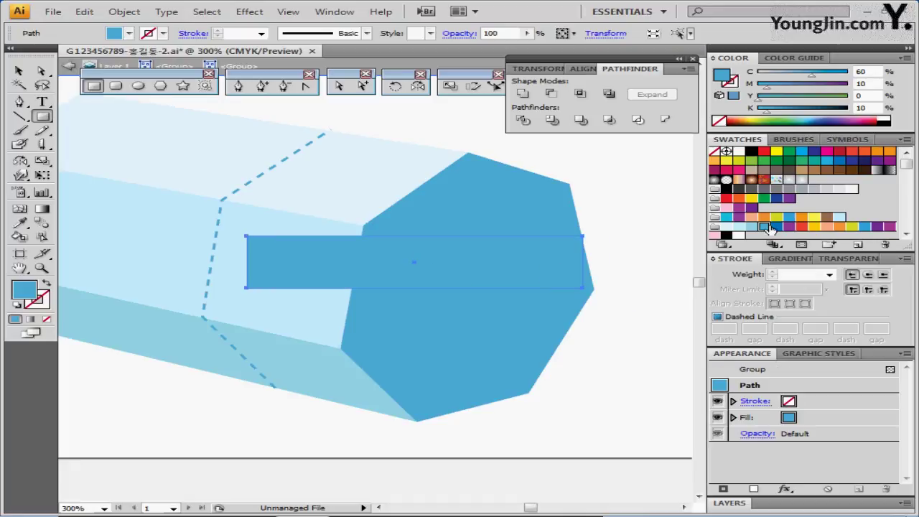
{"action": "left_click", "coordinate": [776, 228]}
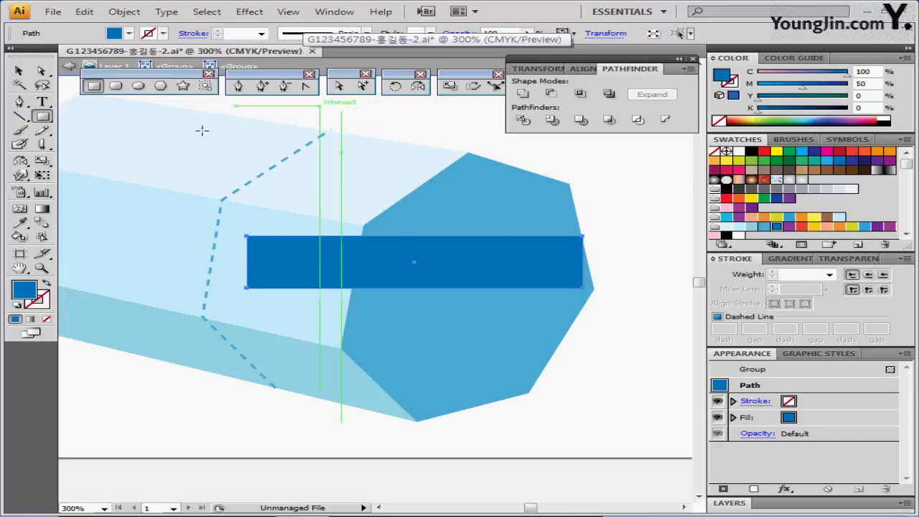
Shear the dark blue rectangle vertically so it slants parallel to the end face's lower edge, and place it across the face.
{"action": "left_click_drag", "start_coordinate": [543, 64], "coordinate": [568, 67]}
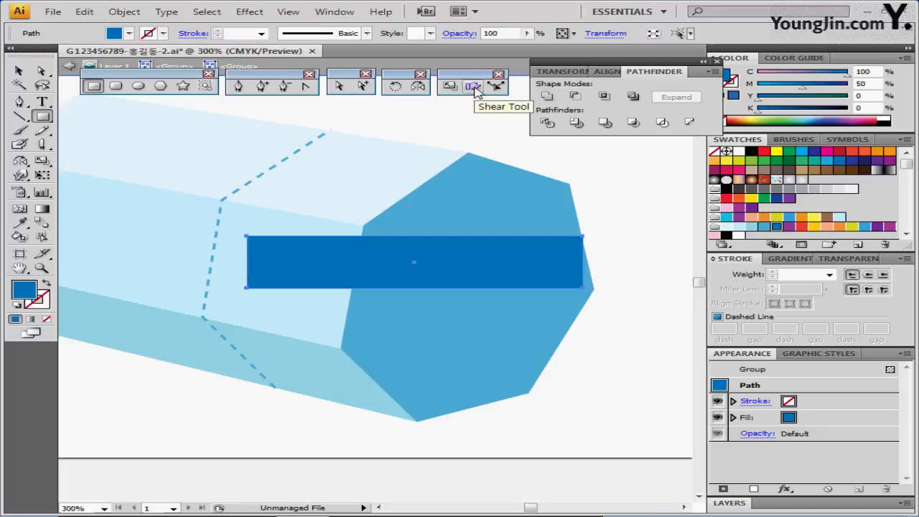
{"action": "left_click", "coordinate": [473, 87]}
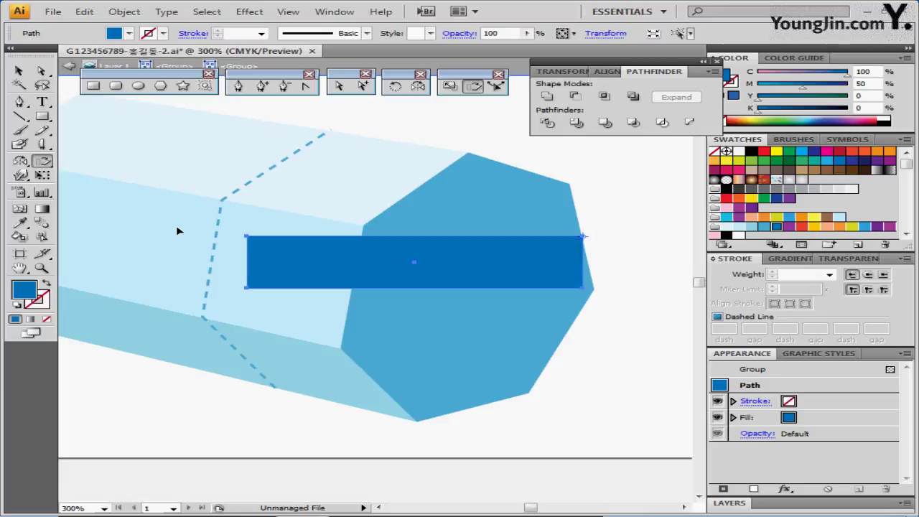
{"action": "left_click_drag", "start_coordinate": [180, 239], "coordinate": [187, 329]}
{"action": "left_click_drag", "start_coordinate": [475, 304], "coordinate": [499, 289]}
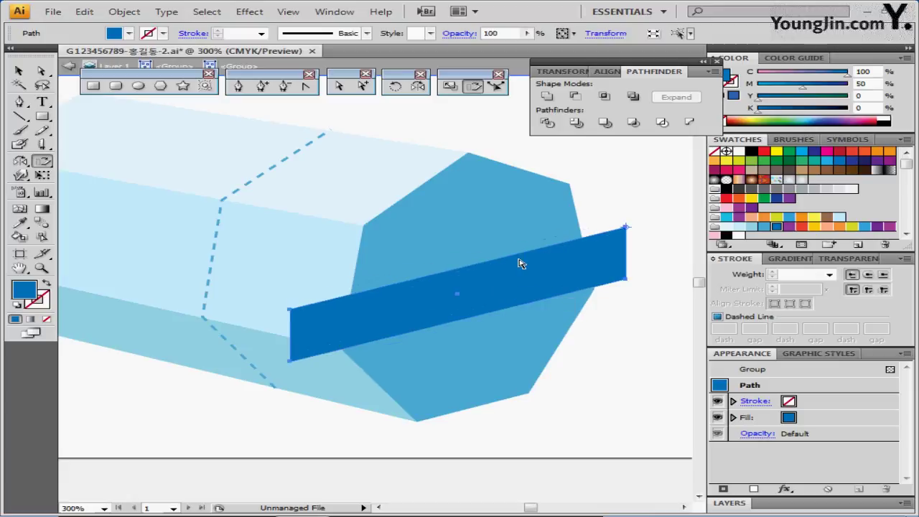
{"action": "left_click", "coordinate": [290, 320]}
{"action": "left_click_drag", "start_coordinate": [654, 241], "coordinate": [656, 244]}
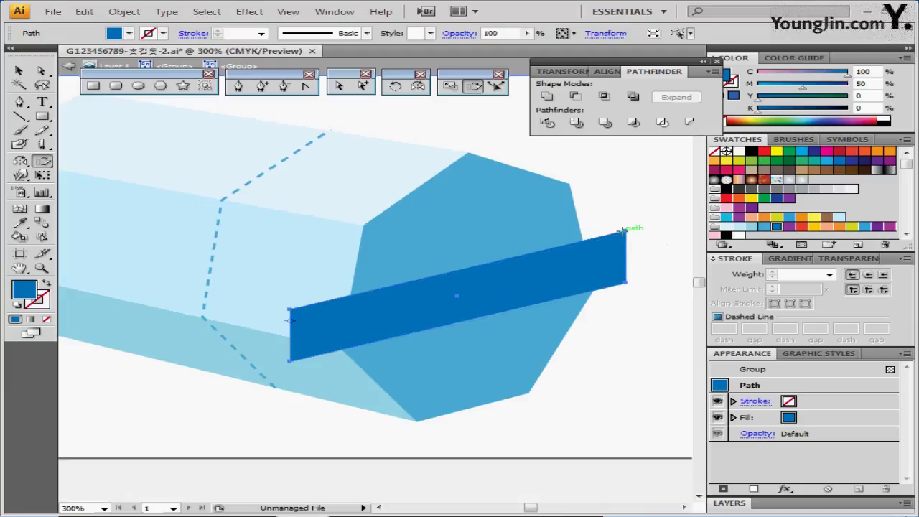
{"action": "left_click", "coordinate": [636, 205]}
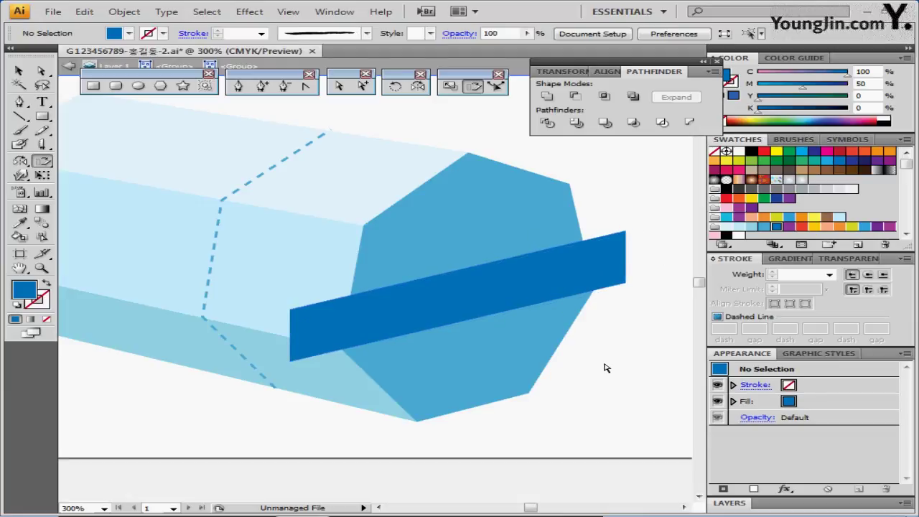
Intersect the slanted dark blue bar with a copy of the end face to trim it into a band, and exit isolation mode.
{"action": "left_click", "coordinate": [523, 234]}
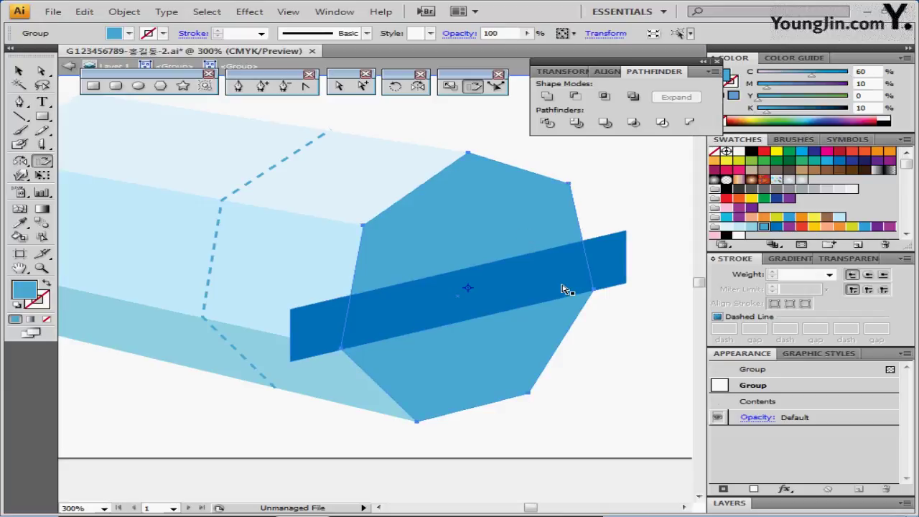
{"action": "key", "text": "ctrl+shift+a"}
{"action": "left_click", "coordinate": [548, 277], "text": "shift"}
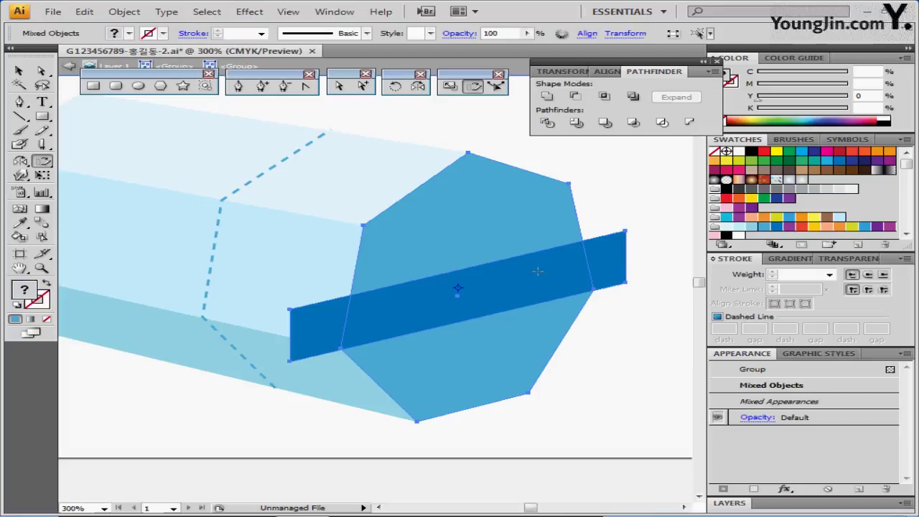
{"action": "left_click", "coordinate": [603, 98]}
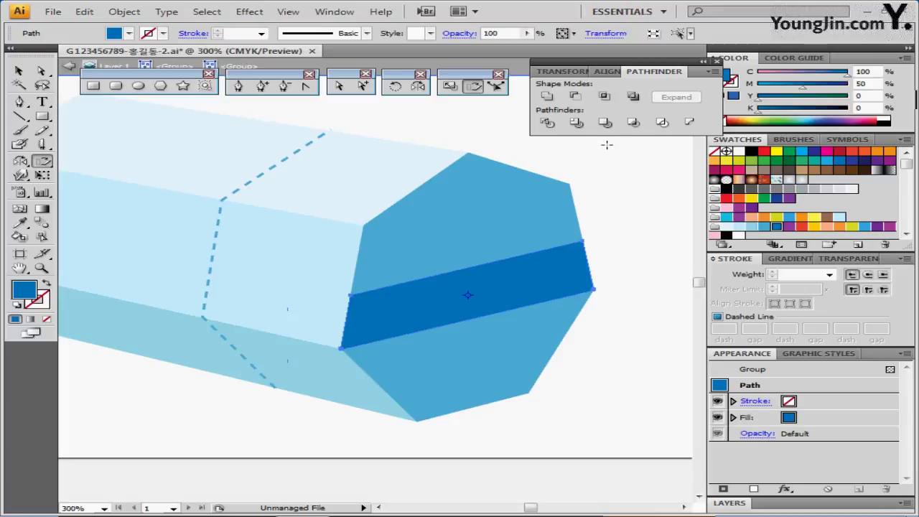
{"action": "key", "text": "Escape"}
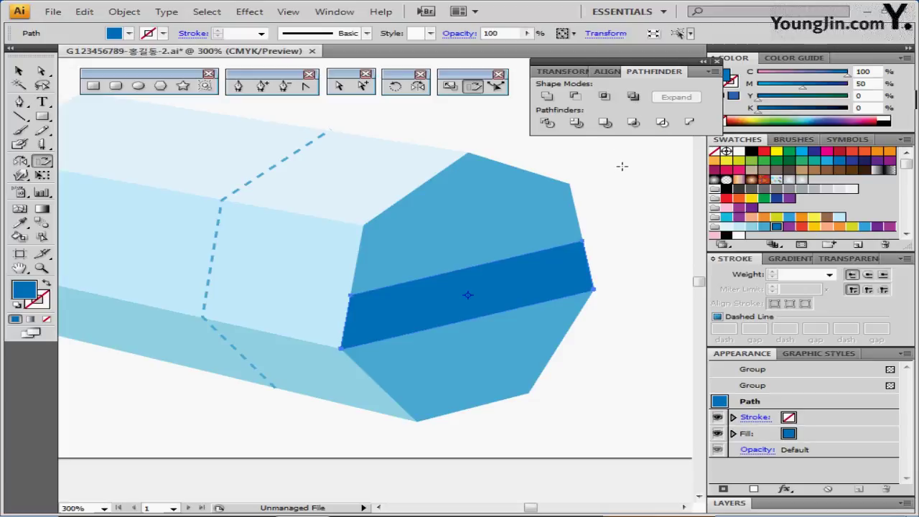
Copy the pink rabbit with its purple outline and bow, and paste the copy over the package.
{"action": "left_click", "coordinate": [527, 276], "text": "ctrl+alt"}
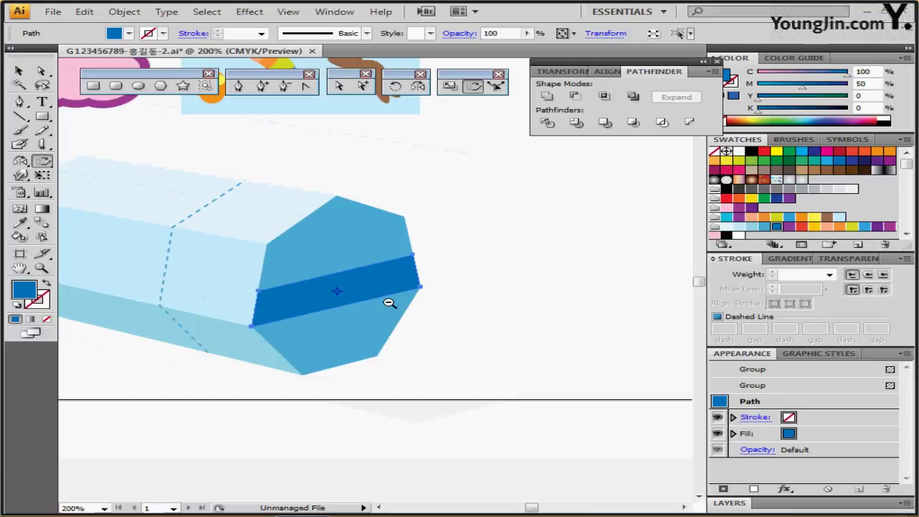
{"action": "left_click_drag", "start_coordinate": [384, 302], "coordinate": [508, 299]}
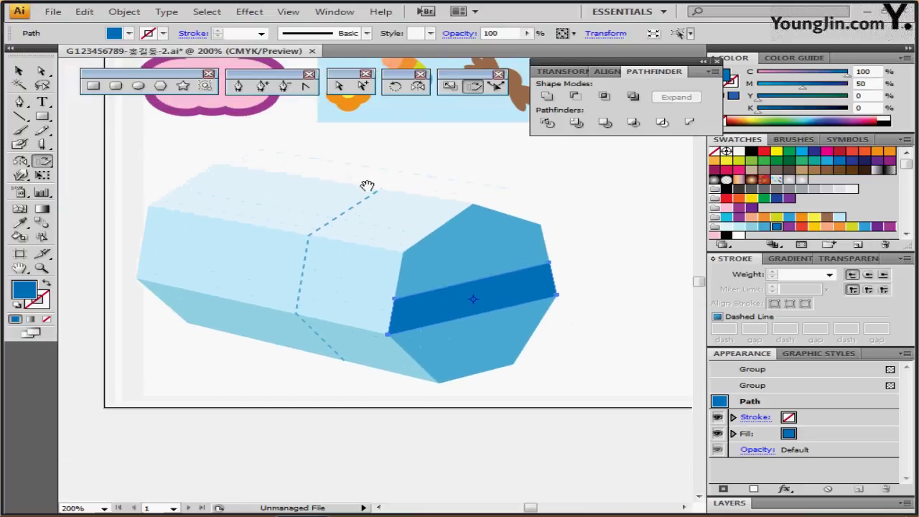
{"action": "left_click_drag", "start_coordinate": [367, 186], "coordinate": [374, 241]}
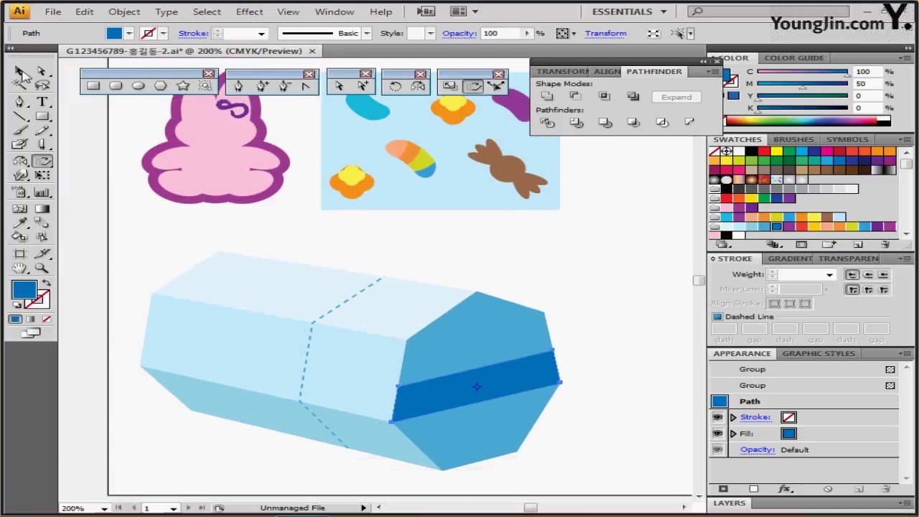
{"action": "left_click", "coordinate": [20, 72]}
{"action": "left_click_drag", "start_coordinate": [148, 102], "coordinate": [252, 204]}
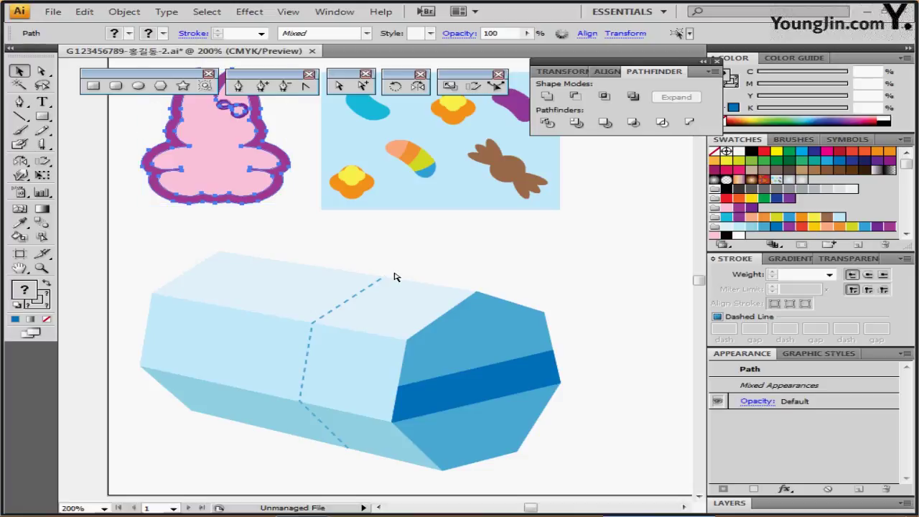
{"action": "key", "text": "ctrl+v"}
{"action": "left_click_drag", "start_coordinate": [377, 283], "coordinate": [350, 275]}
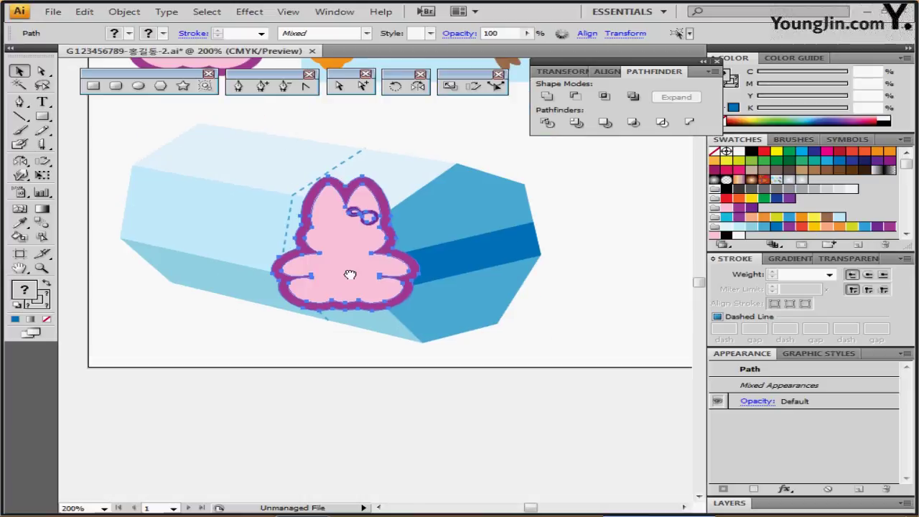
Scale the pasted rabbit uniformly to 50% with its strokes and effects scaled too.
{"action": "double_click", "coordinate": [448, 87]}
{"action": "left_click_drag", "start_coordinate": [447, 175], "coordinate": [531, 151]}
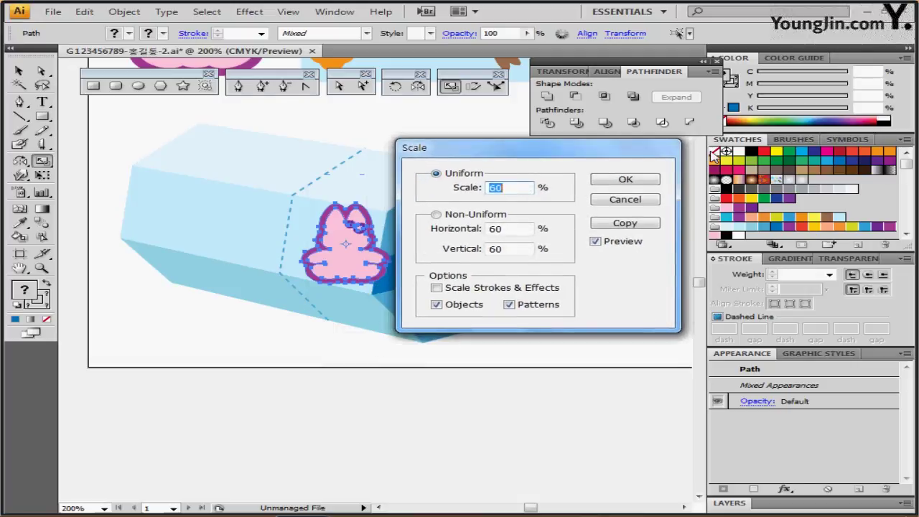
{"action": "type", "text": "5"}
{"action": "key", "text": "Tab"}
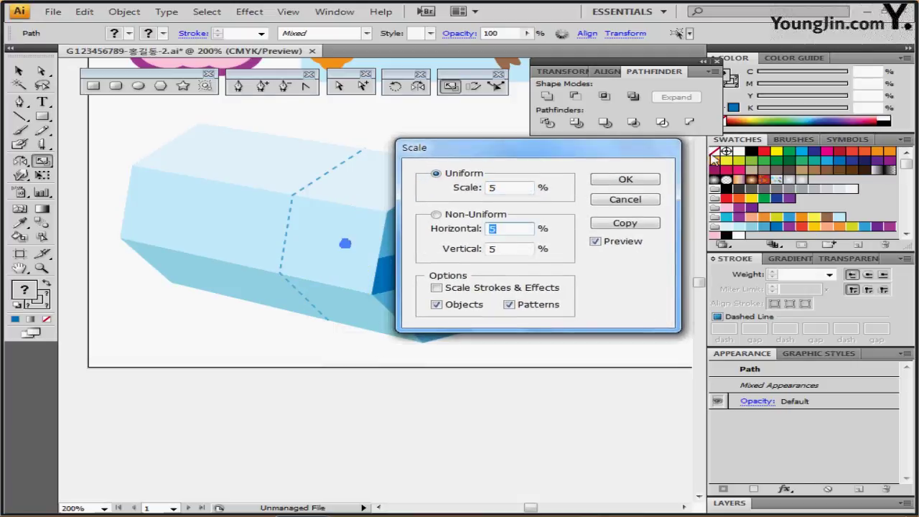
{"action": "left_click", "coordinate": [505, 188]}
{"action": "type", "text": "0"}
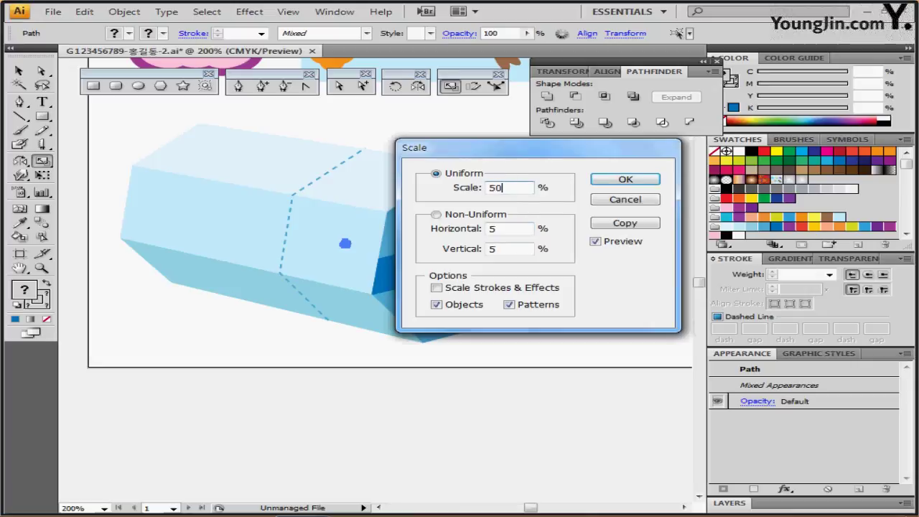
{"action": "left_click_drag", "start_coordinate": [495, 155], "coordinate": [586, 109]}
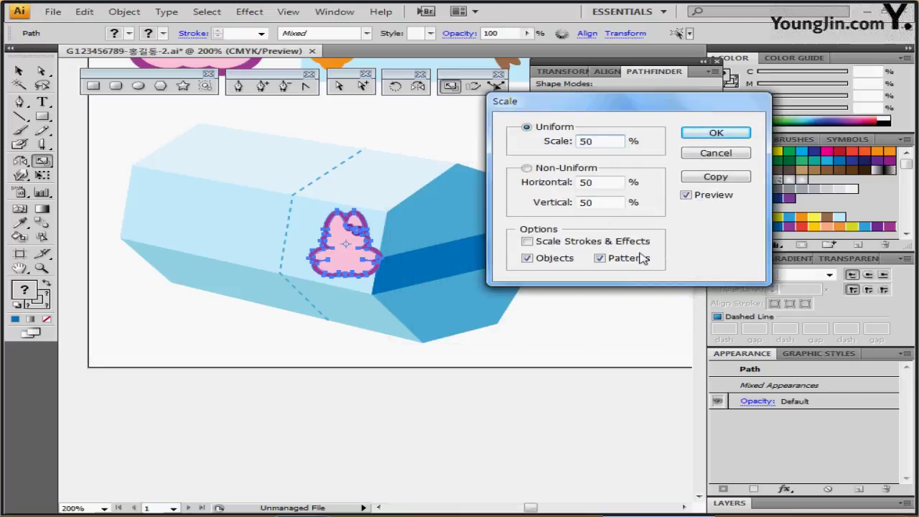
{"action": "left_click", "coordinate": [530, 243]}
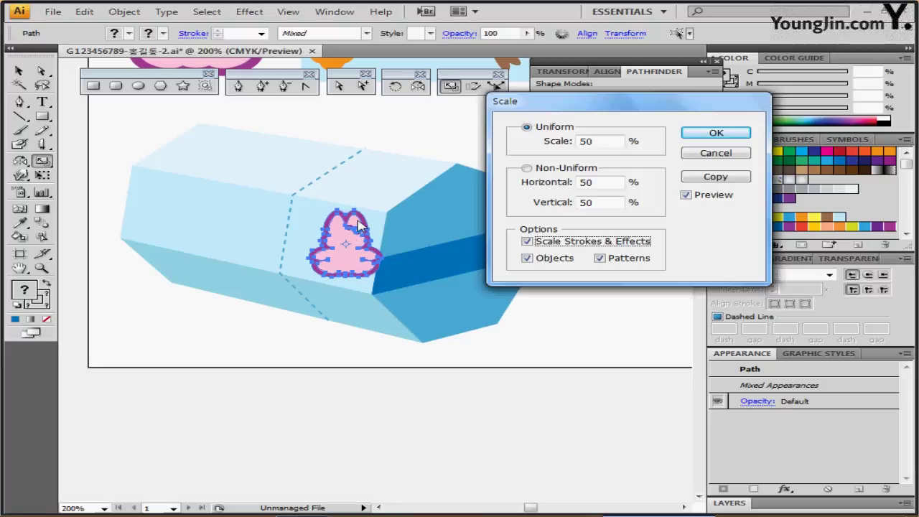
{"action": "key", "text": "Return"}
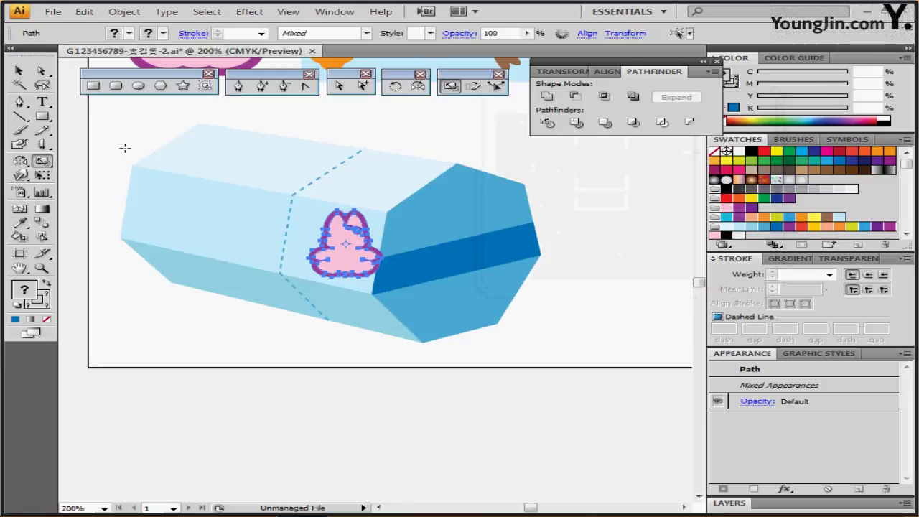
Rotate the small rabbit by -10° and shift it slightly left on the package's side face beside the dashed line.
{"action": "double_click", "coordinate": [400, 86]}
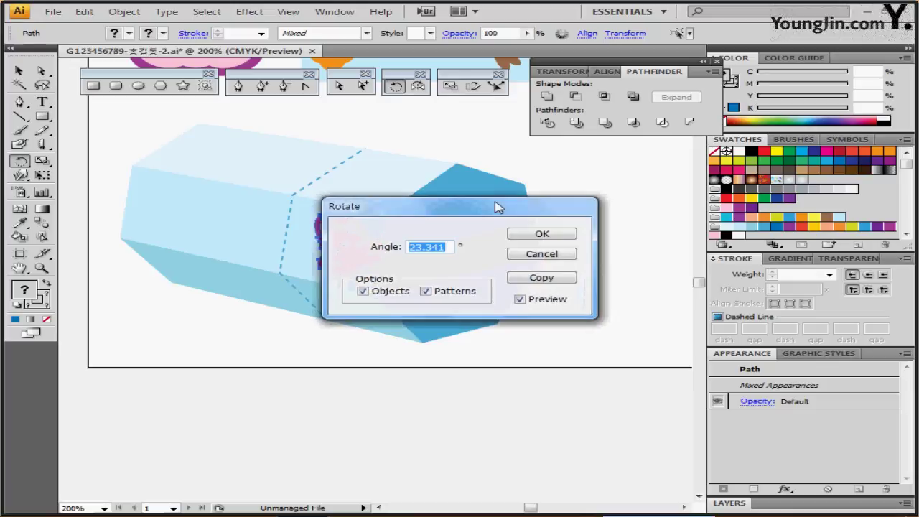
{"action": "type", "text": "-"}
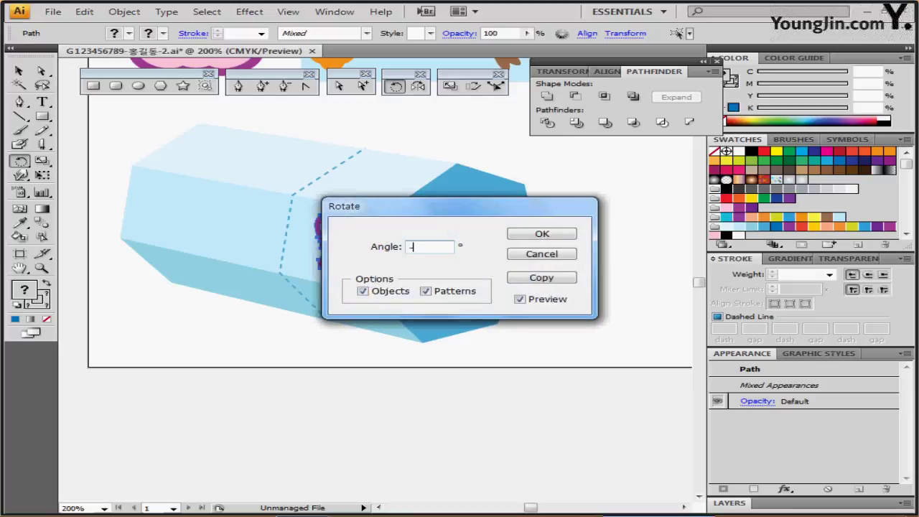
{"action": "type", "text": "10"}
{"action": "left_click", "coordinate": [544, 234]}
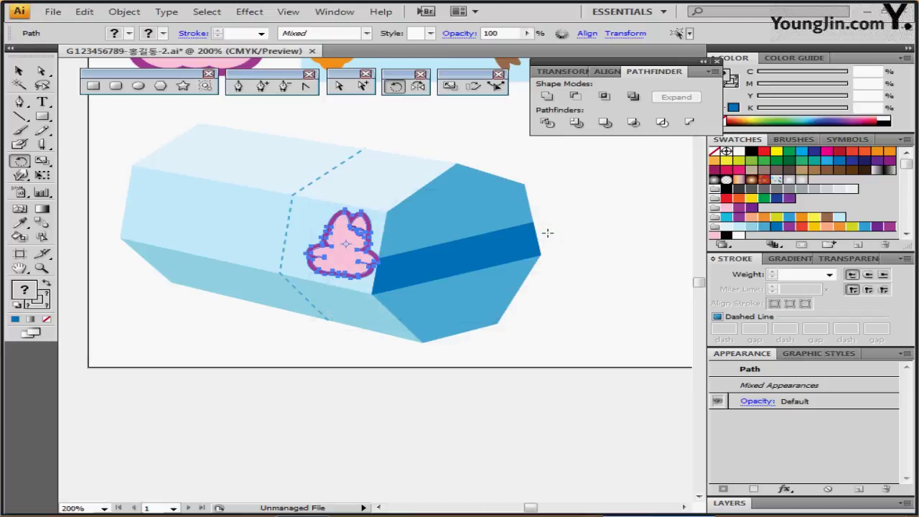
{"action": "left_click_drag", "start_coordinate": [351, 264], "coordinate": [342, 268]}
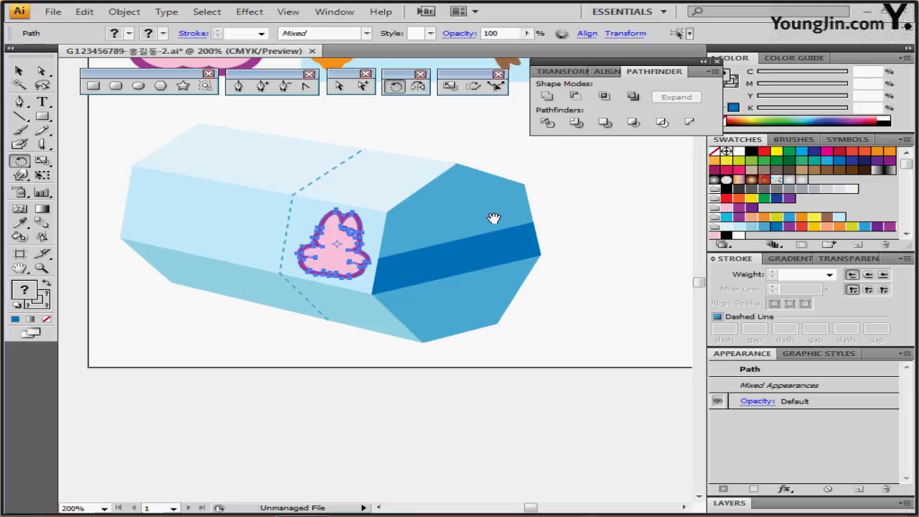
Duplicate the purple bean, the upper flower candy and the striped candy from the candy artwork onto the far end of the package.
{"action": "left_click_drag", "start_coordinate": [493, 217], "coordinate": [466, 260]}
{"action": "scroll", "coordinate": [464, 261], "scroll_direction": "up", "scroll_amount": 3}
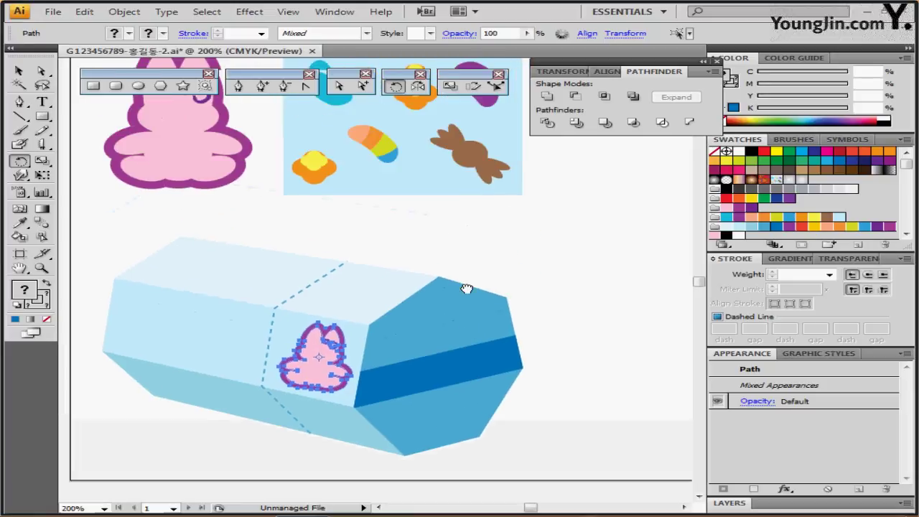
{"action": "left_click", "coordinate": [493, 239], "text": "ctrl"}
{"action": "left_click_drag", "start_coordinate": [478, 230], "coordinate": [503, 272]}
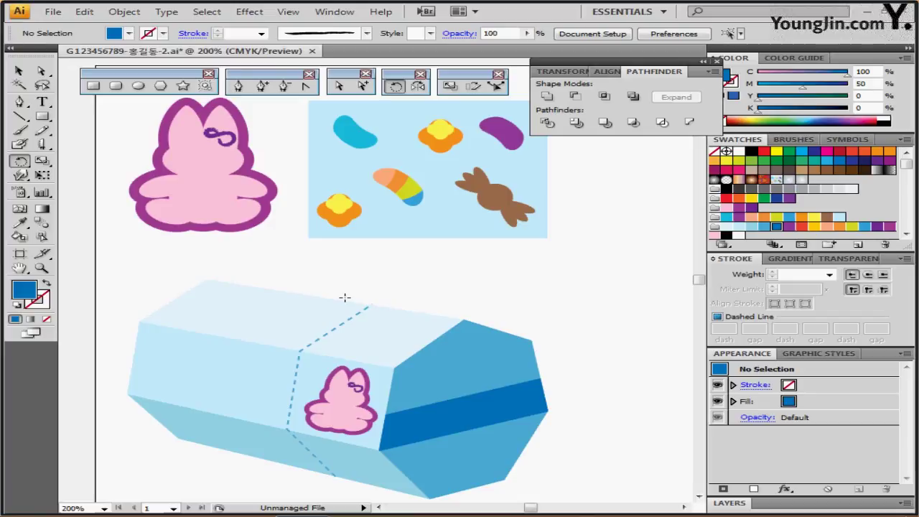
{"action": "left_click_drag", "start_coordinate": [369, 228], "coordinate": [360, 246]}
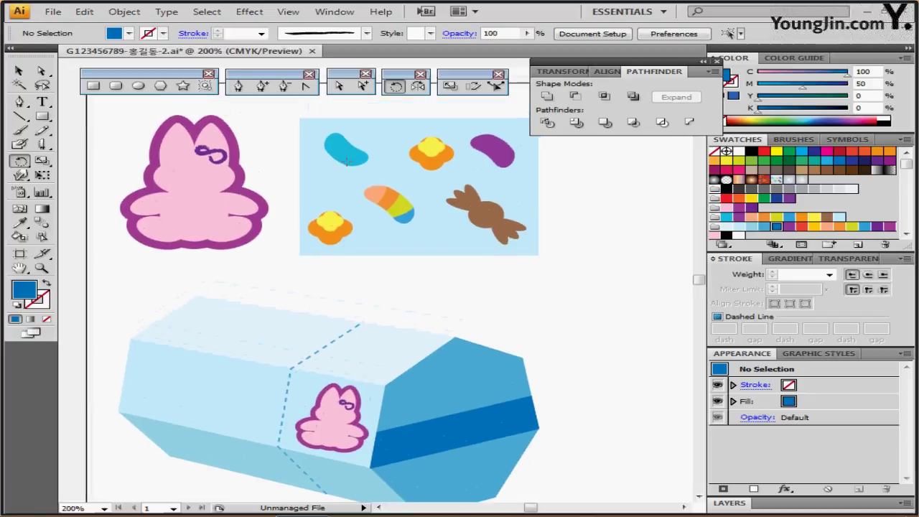
{"action": "left_click", "coordinate": [347, 159]}
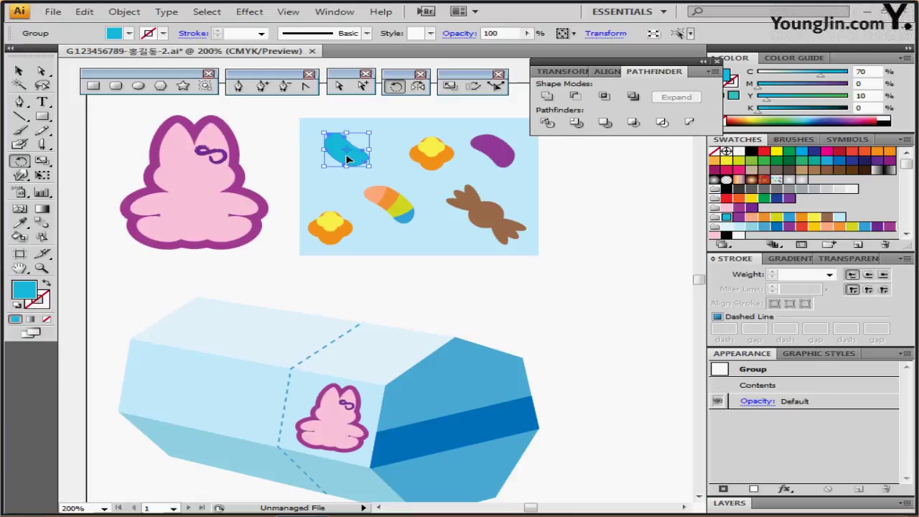
{"action": "left_click", "coordinate": [596, 177]}
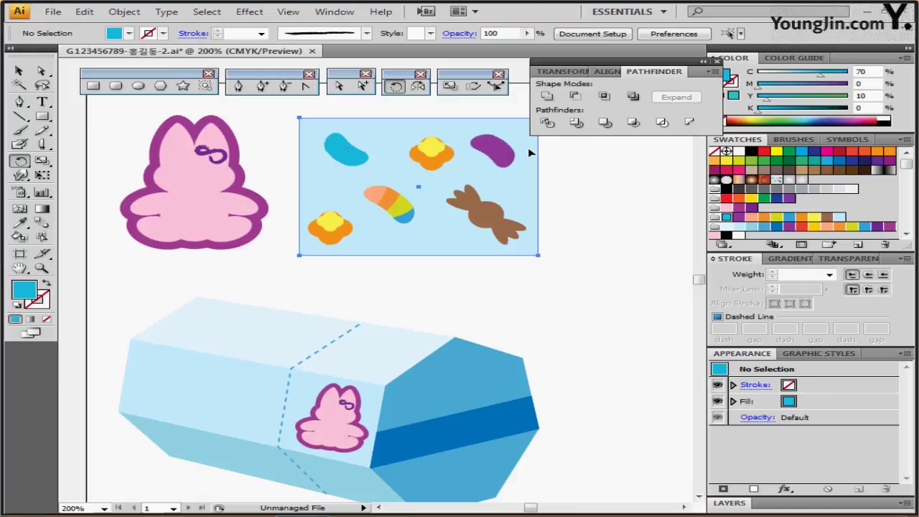
{"action": "left_click", "coordinate": [530, 152]}
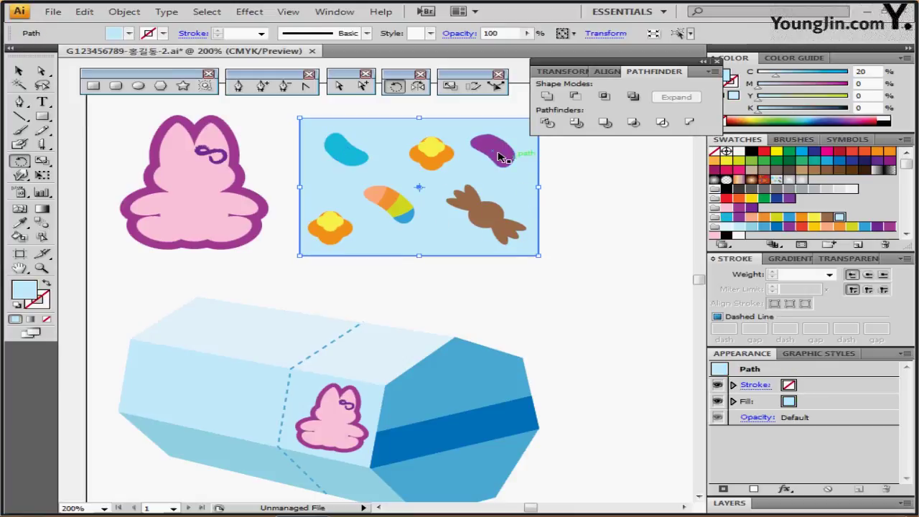
{"action": "left_click", "coordinate": [500, 154]}
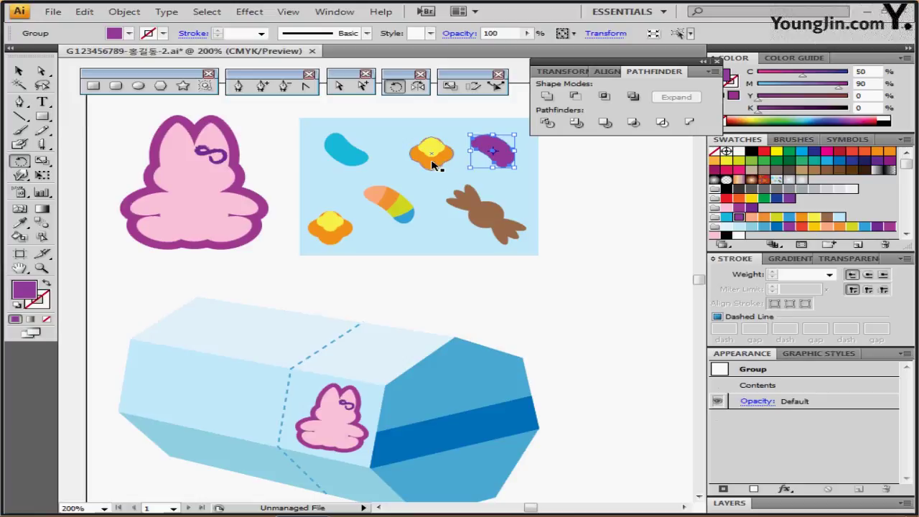
{"action": "left_click", "coordinate": [433, 165], "text": "shift"}
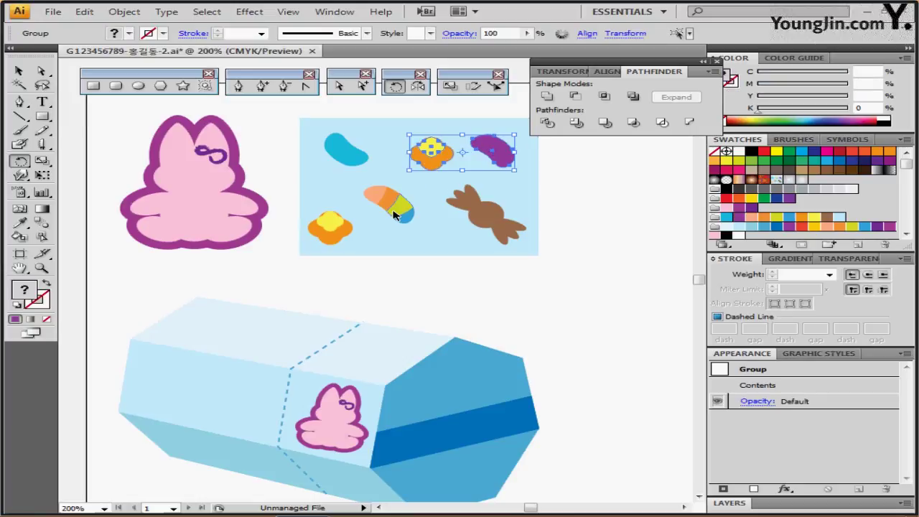
{"action": "left_click", "coordinate": [395, 217], "text": "shift"}
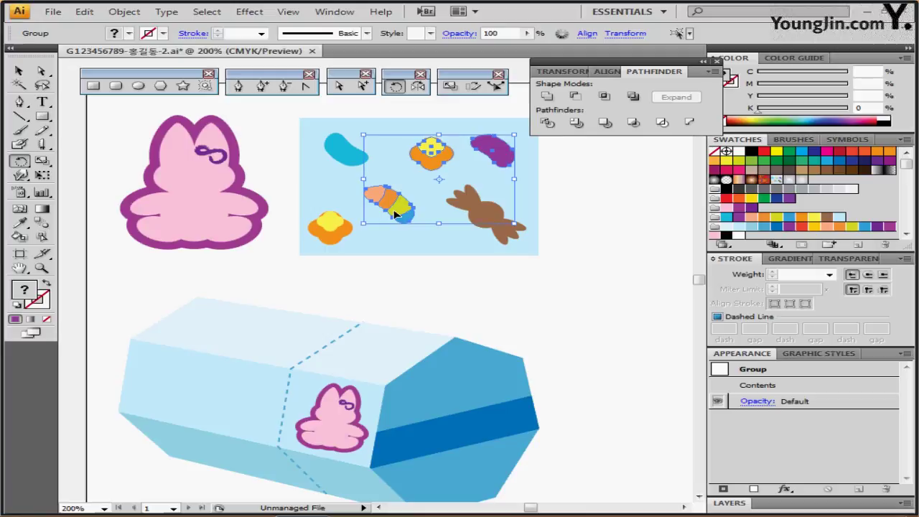
{"action": "left_click_drag", "start_coordinate": [394, 214], "coordinate": [330, 314]}
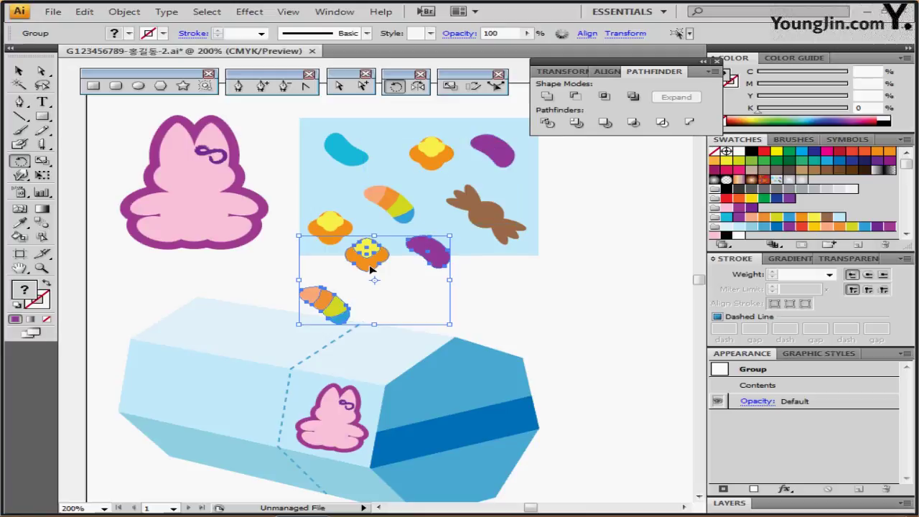
{"action": "left_click_drag", "start_coordinate": [370, 269], "coordinate": [229, 315]}
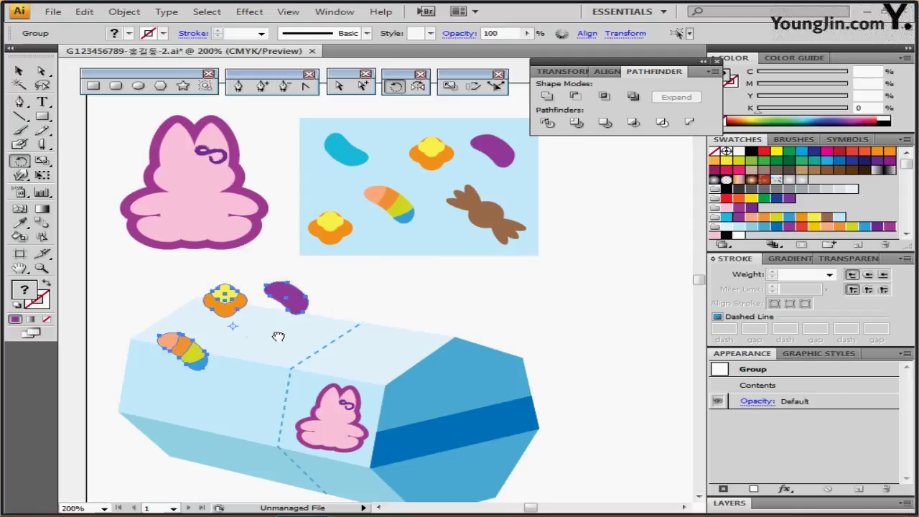
Isolate the copied flower candy's group and fill its yellow centre with white.
{"action": "left_click_drag", "start_coordinate": [279, 336], "coordinate": [316, 267]}
{"action": "left_click", "coordinate": [191, 220]}
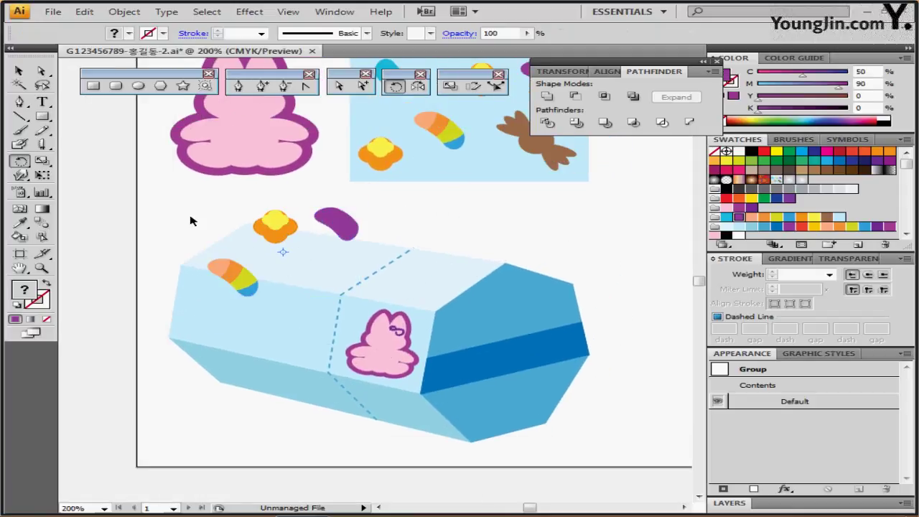
{"action": "left_click", "coordinate": [336, 225]}
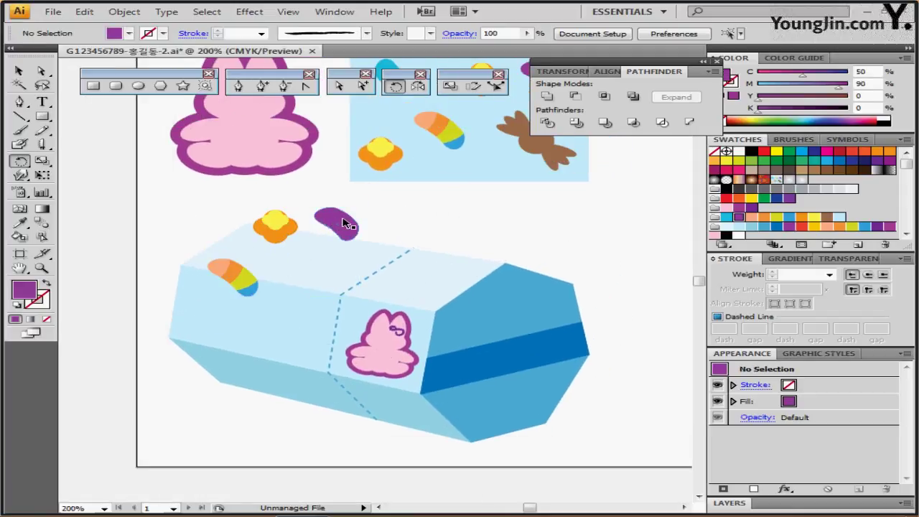
{"action": "left_click", "coordinate": [412, 210]}
{"action": "left_click", "coordinate": [310, 222], "text": "ctrl"}
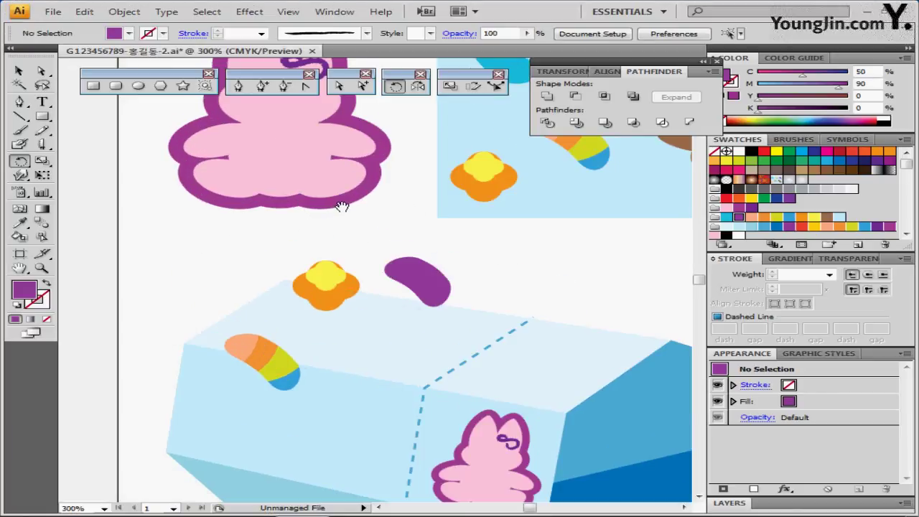
{"action": "left_click", "coordinate": [415, 276], "text": "ctrl"}
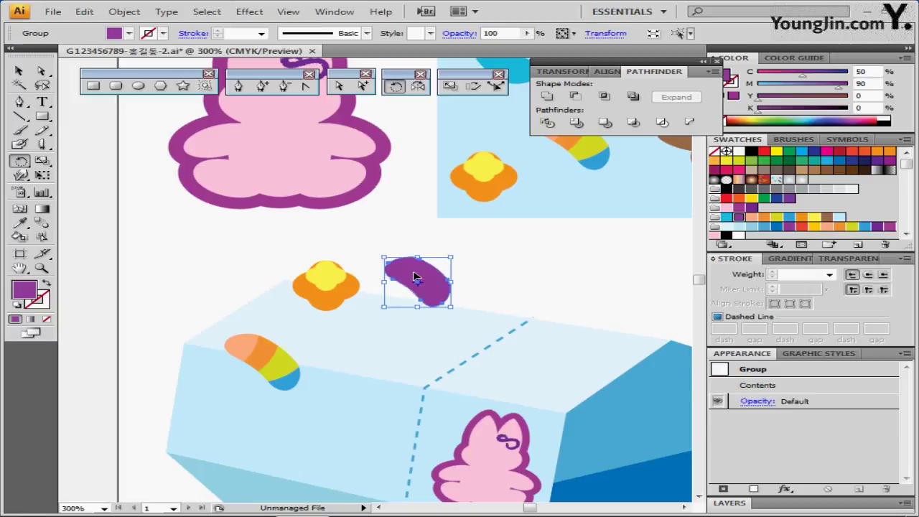
{"action": "left_click", "coordinate": [369, 362], "text": "ctrl"}
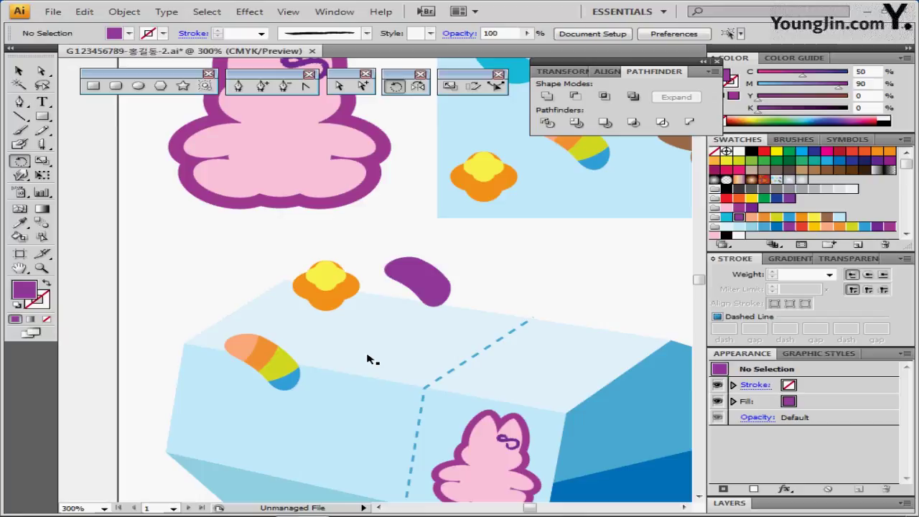
{"action": "left_click", "coordinate": [336, 296]}
{"action": "left_click_drag", "start_coordinate": [416, 293], "coordinate": [343, 292]}
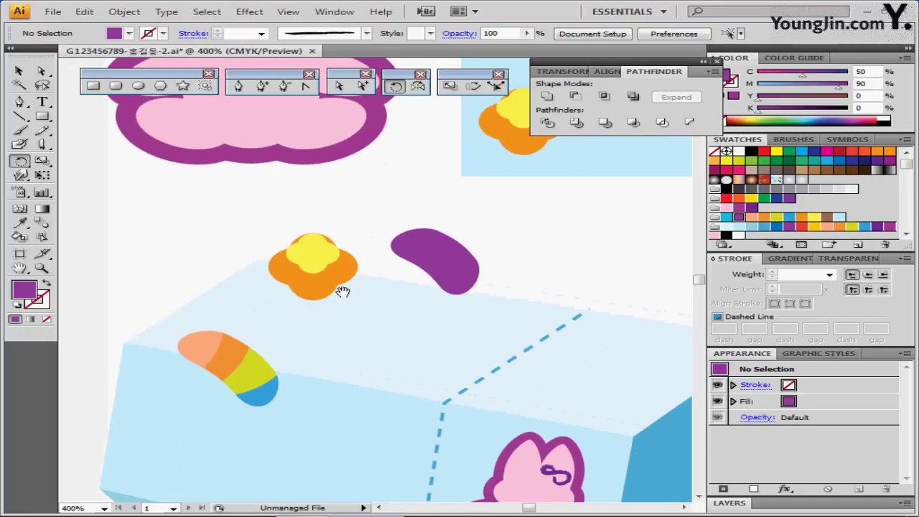
{"action": "double_click", "coordinate": [320, 257]}
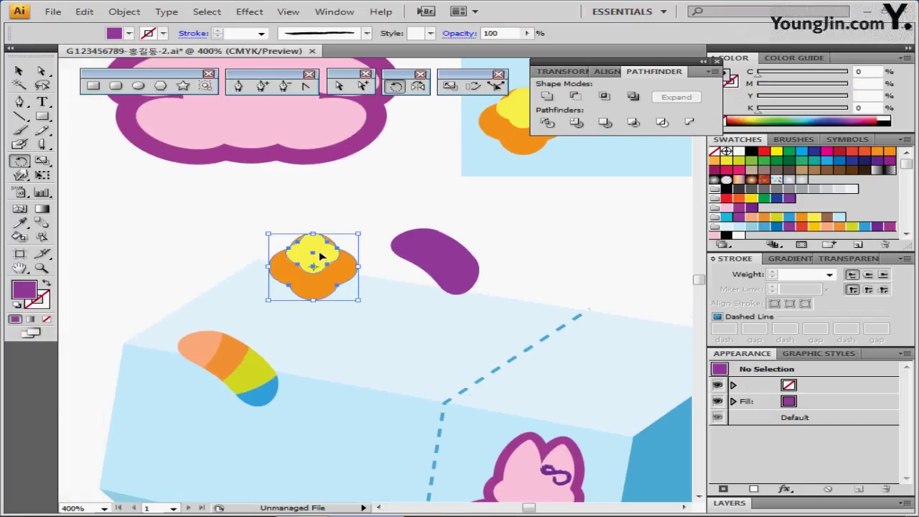
{"action": "left_click", "coordinate": [320, 257], "text": "ctrl"}
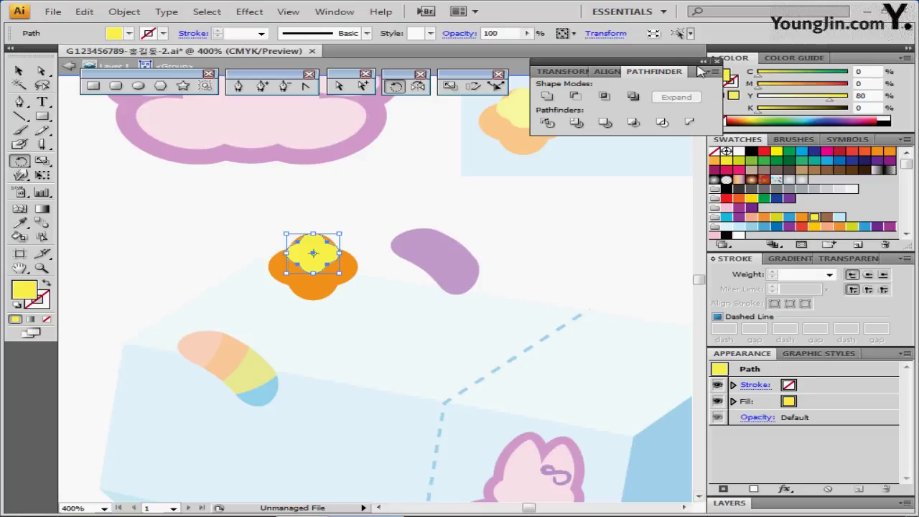
{"action": "left_click_drag", "start_coordinate": [681, 66], "coordinate": [662, 67]}
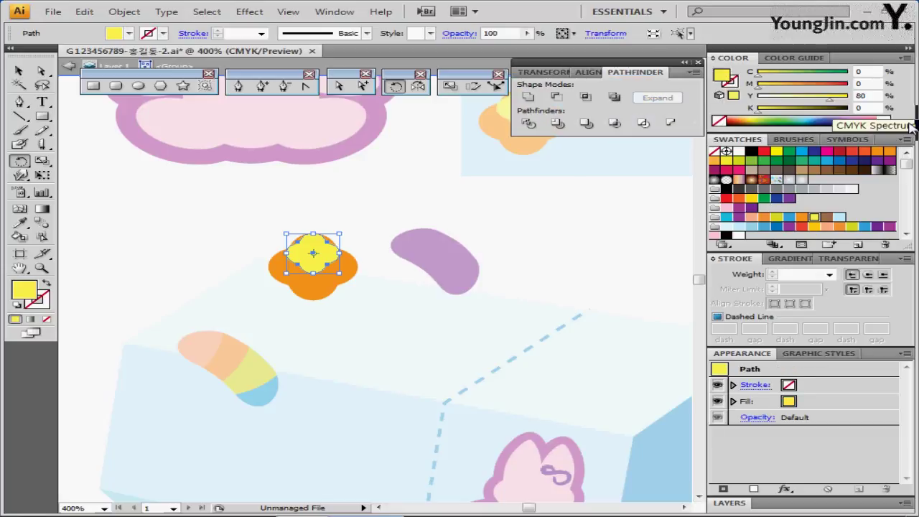
{"action": "left_click", "coordinate": [893, 113]}
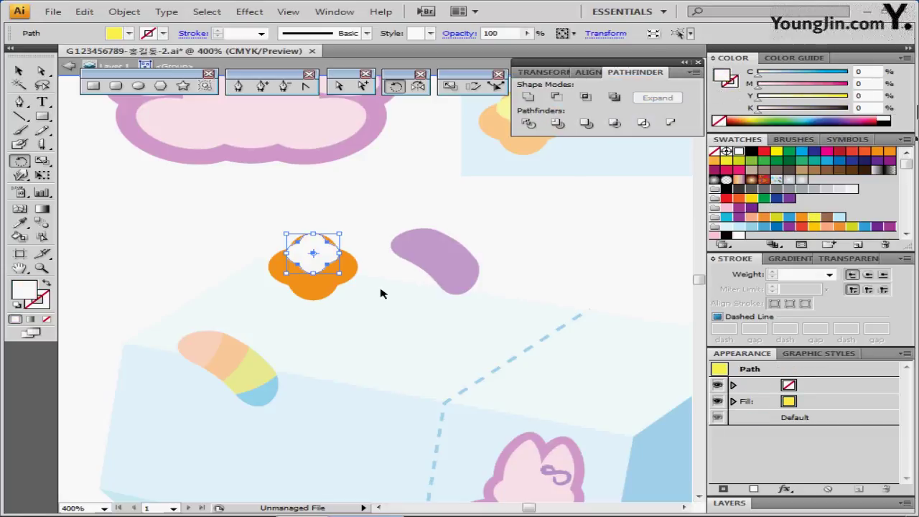
Fill the copied flower's orange petals with purple C 50, M 90, Y 0, K 0 and leave the flower's group.
{"action": "left_click", "coordinate": [334, 290]}
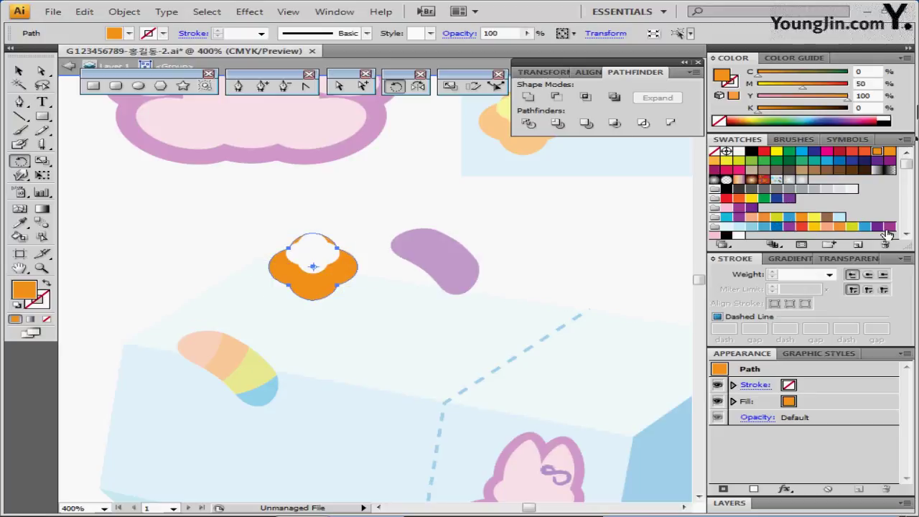
{"action": "left_click", "coordinate": [790, 228]}
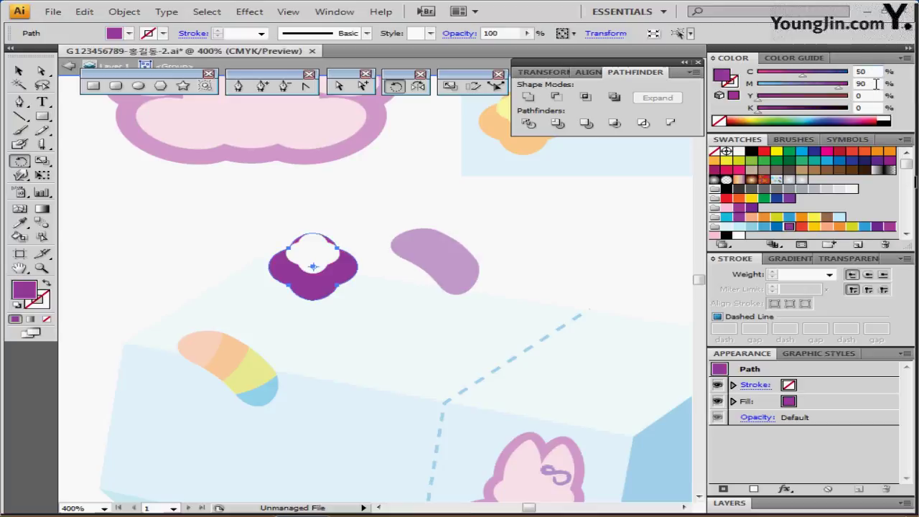
{"action": "key", "text": "ctrl"}
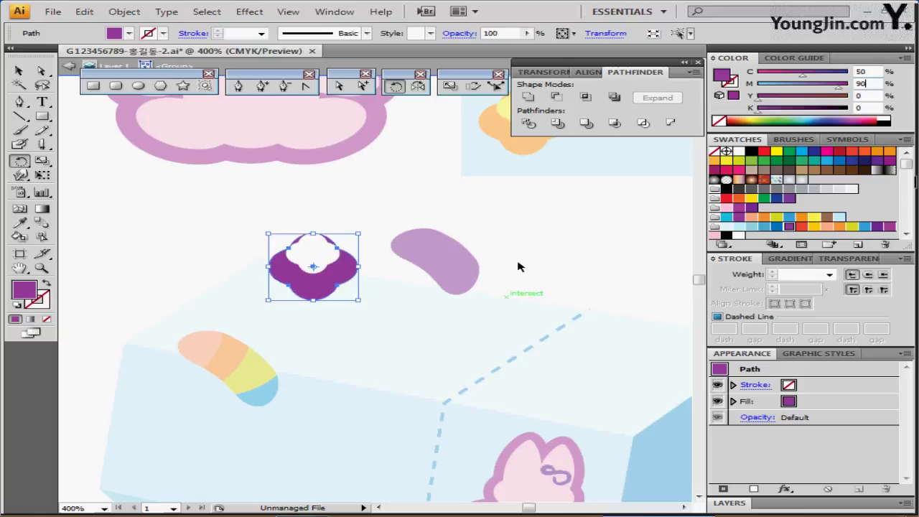
{"action": "double_click", "coordinate": [524, 259], "text": "ctrl"}
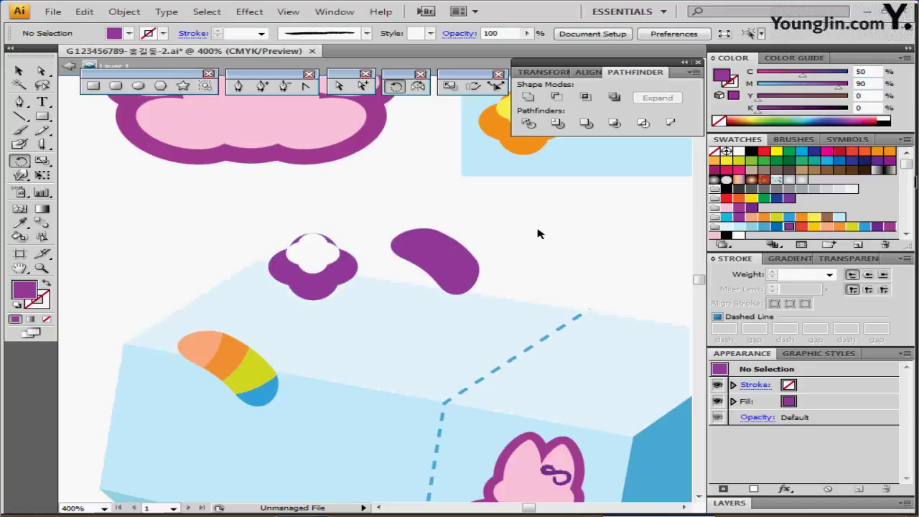
Arrange the candies along the package's top face: purple bean turned upright at the far end, striped candy mid-face, flower on the back edge; exit isolation mode.
{"action": "key", "text": "ctrl+minus"}
{"action": "left_click_drag", "start_coordinate": [451, 405], "coordinate": [398, 342]}
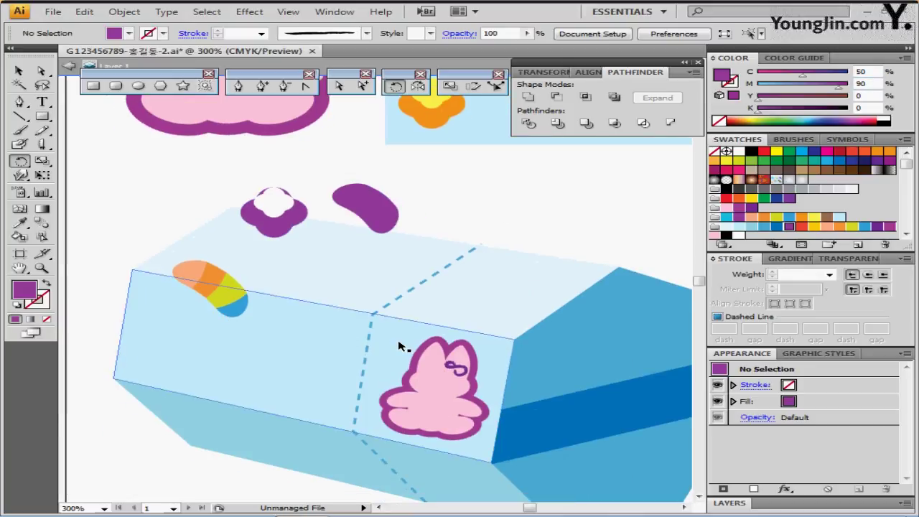
{"action": "left_click_drag", "start_coordinate": [368, 208], "coordinate": [214, 232]}
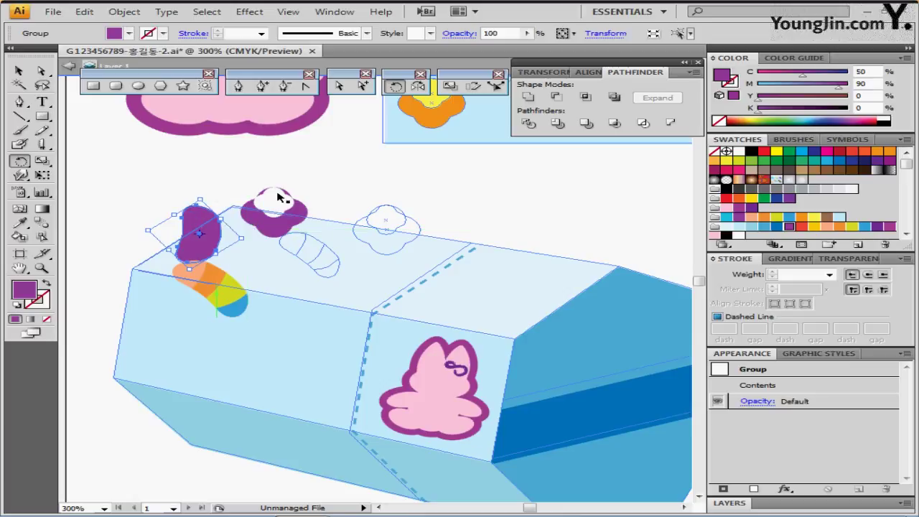
{"action": "left_click_drag", "start_coordinate": [283, 201], "coordinate": [394, 219]}
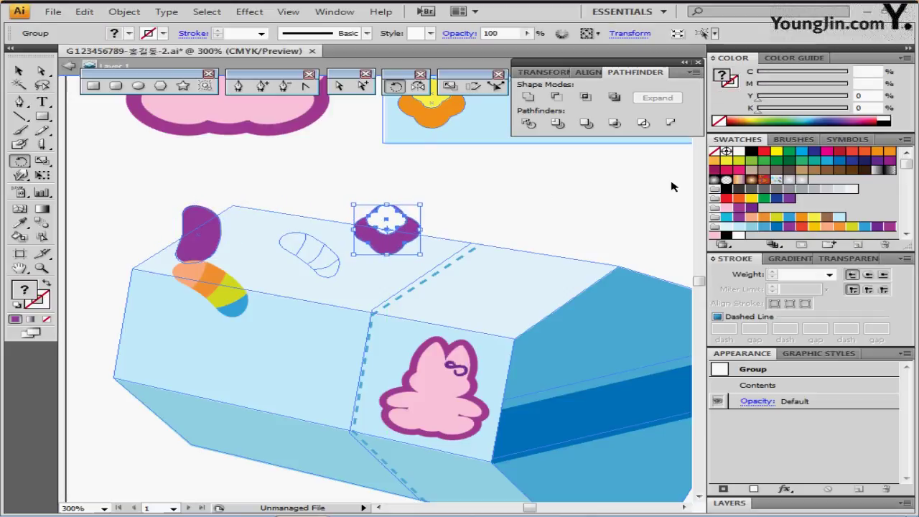
{"action": "left_click_drag", "start_coordinate": [230, 287], "coordinate": [323, 253]}
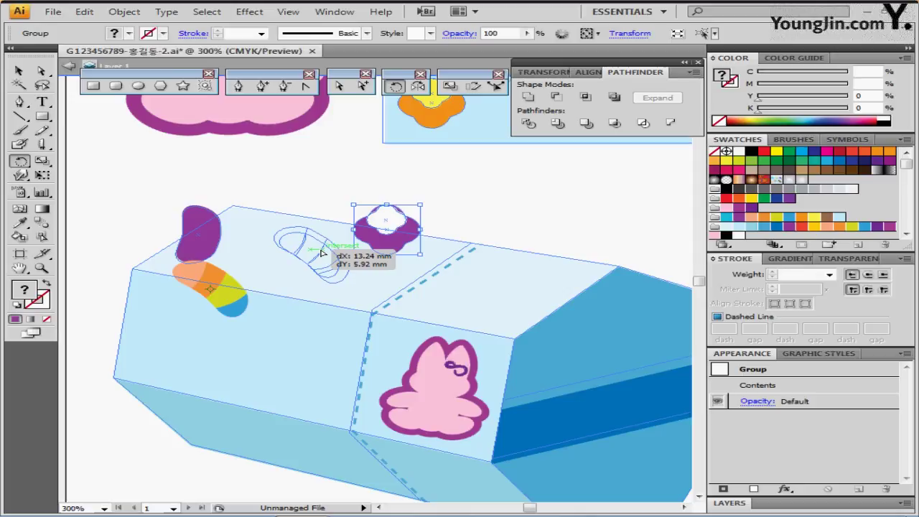
{"action": "left_click_drag", "start_coordinate": [323, 253], "coordinate": [327, 250]}
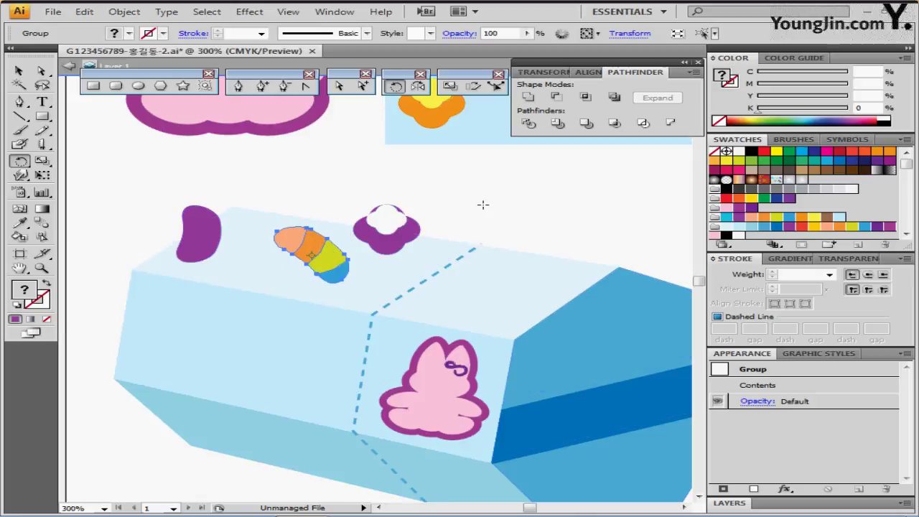
{"action": "left_click", "coordinate": [505, 208], "text": "ctrl"}
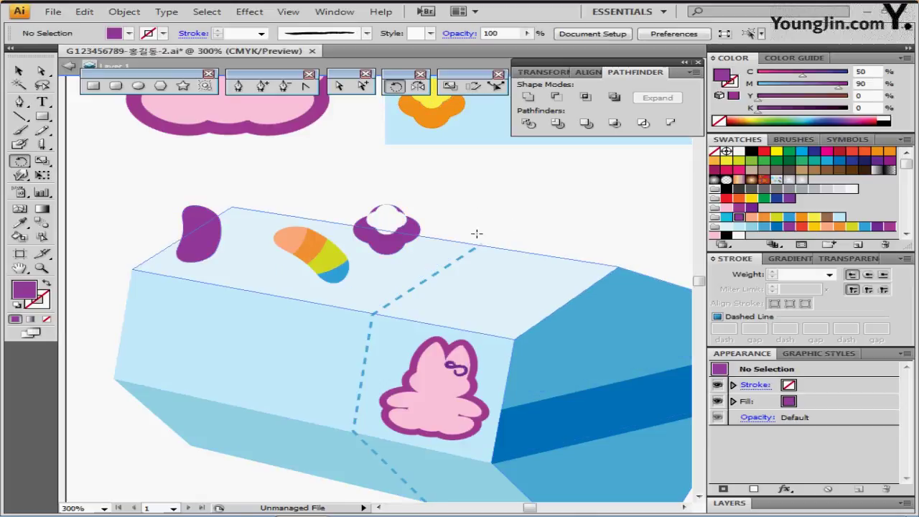
{"action": "key", "text": "Escape"}
{"action": "left_click", "coordinate": [475, 266], "text": "ctrl+alt"}
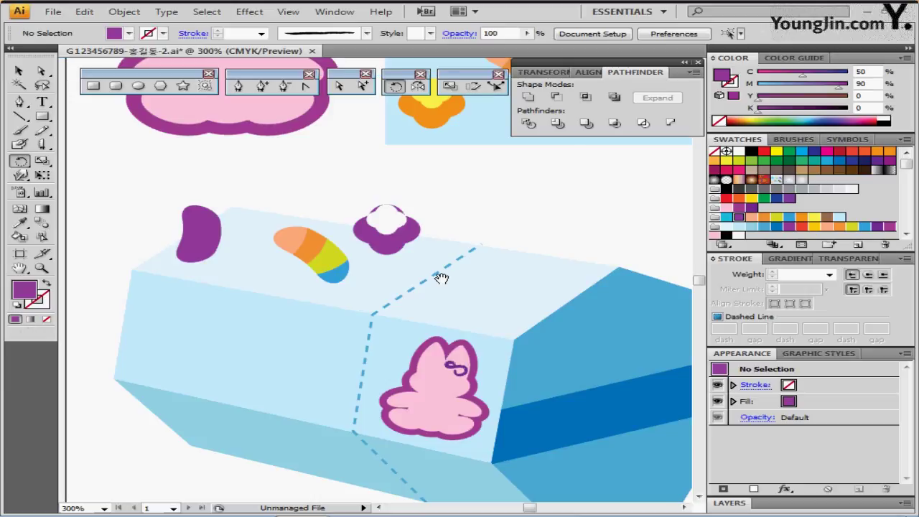
{"action": "left_click", "coordinate": [409, 266], "text": "ctrl"}
{"action": "left_click_drag", "start_coordinate": [481, 242], "coordinate": [531, 217]}
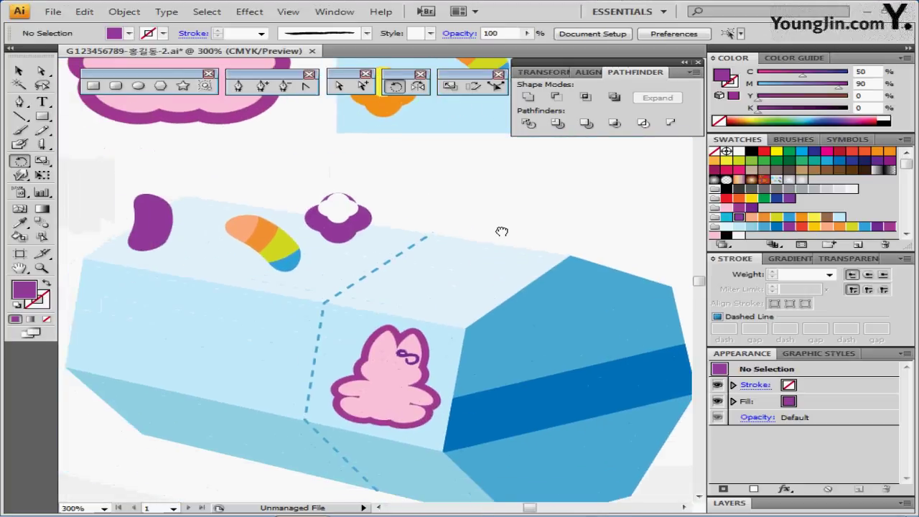
{"action": "left_click", "coordinate": [445, 270]}
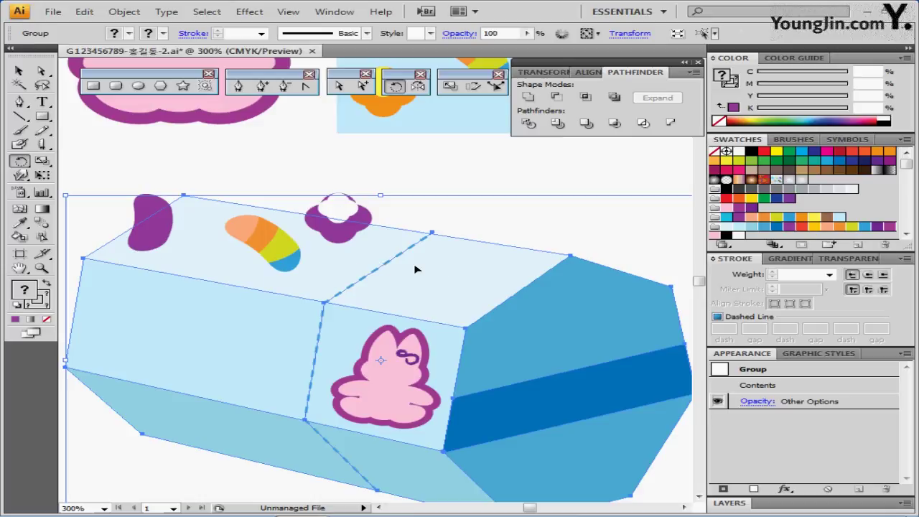
{"action": "left_click", "coordinate": [484, 211]}
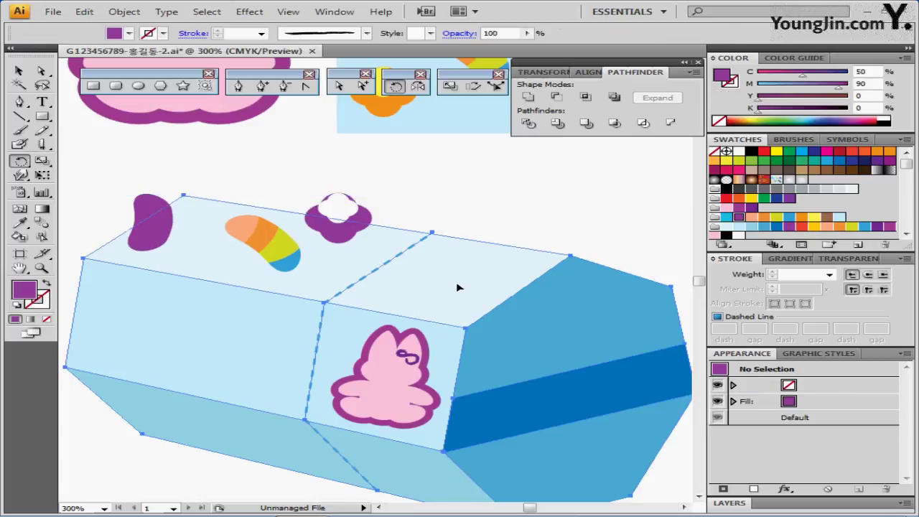
Ungroup the package illustration, including its nested groups, and clear the selection.
{"action": "left_click", "coordinate": [460, 287]}
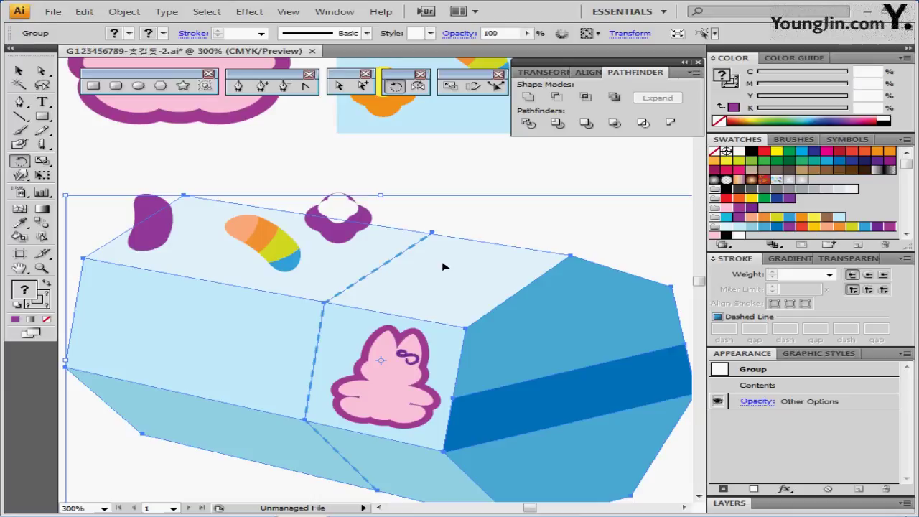
{"action": "key", "text": "ctrl"}
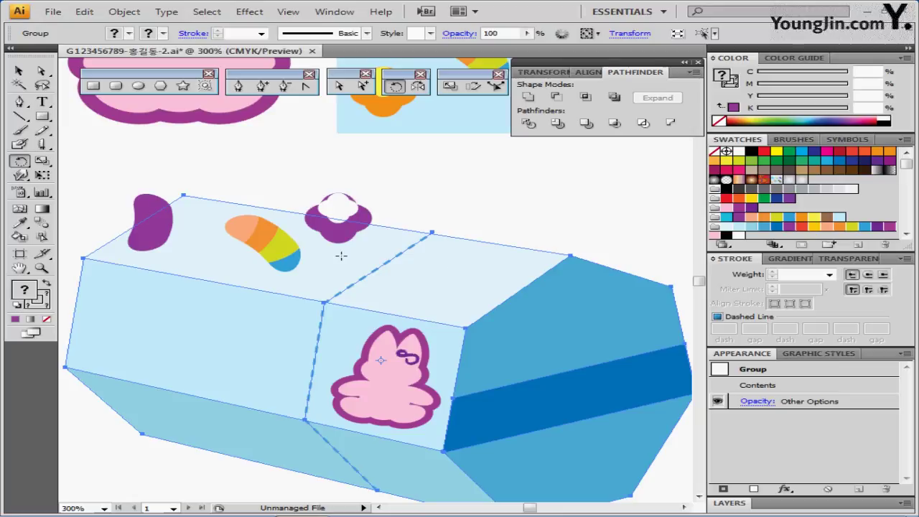
{"action": "right_click", "coordinate": [411, 278]}
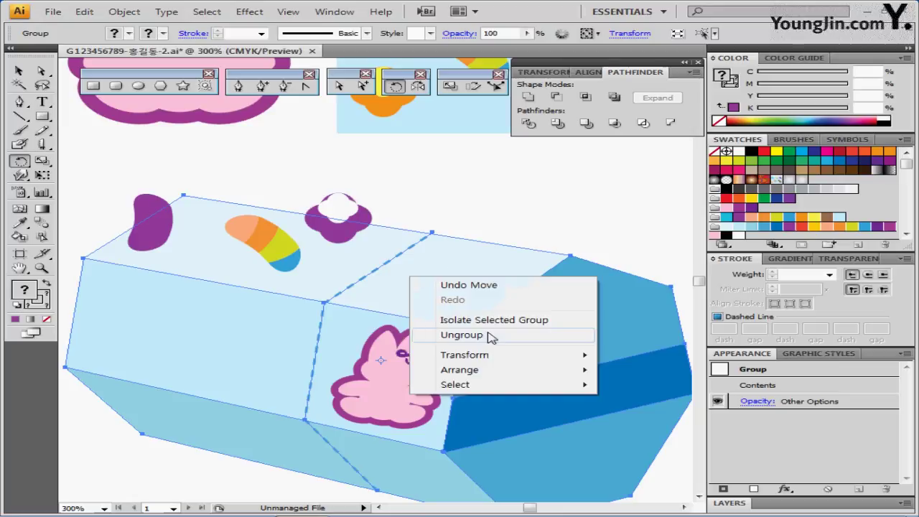
{"action": "left_click", "coordinate": [491, 336]}
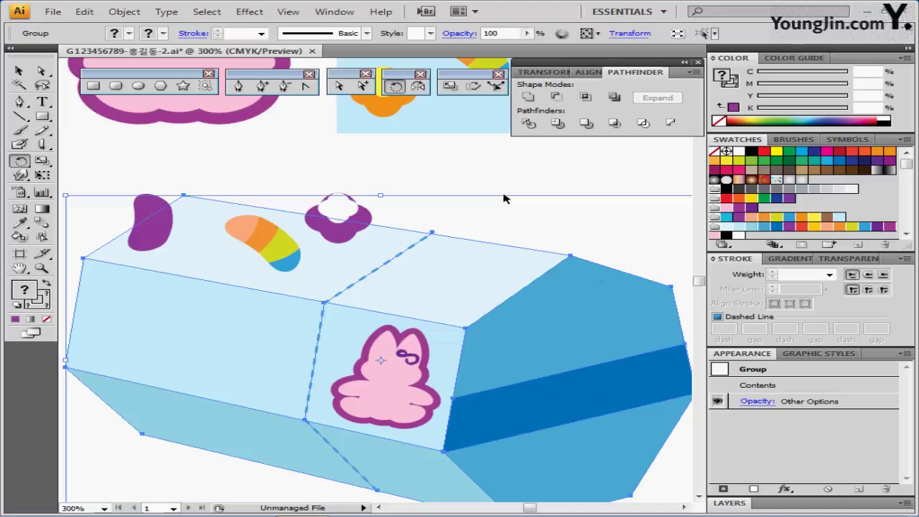
{"action": "left_click", "coordinate": [503, 199], "text": "ctrl"}
{"action": "left_click", "coordinate": [451, 254], "text": "ctrl"}
{"action": "right_click", "coordinate": [440, 269]}
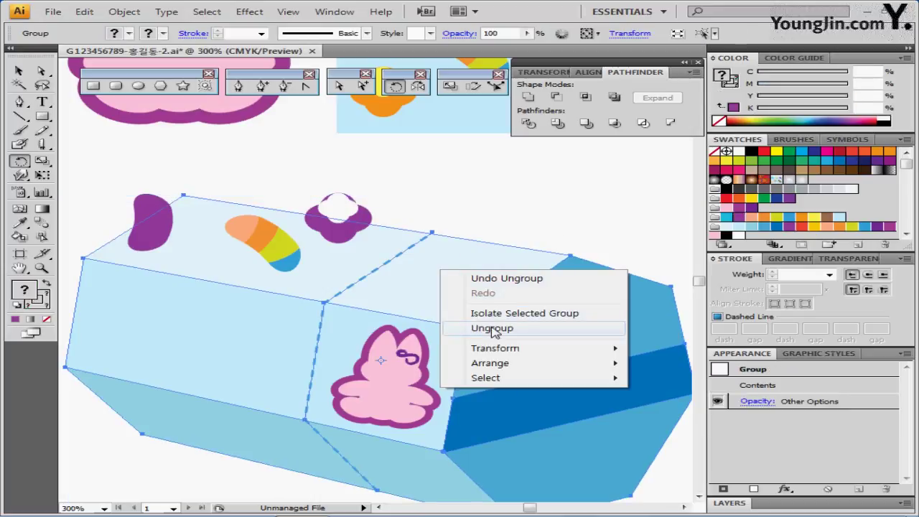
{"action": "left_click", "coordinate": [492, 327]}
{"action": "key", "text": "ctrl+shift+a"}
Paste a copy of the package's light blue top face in front and bring it above all other artwork.
{"action": "left_click", "coordinate": [483, 249], "text": "ctrl"}
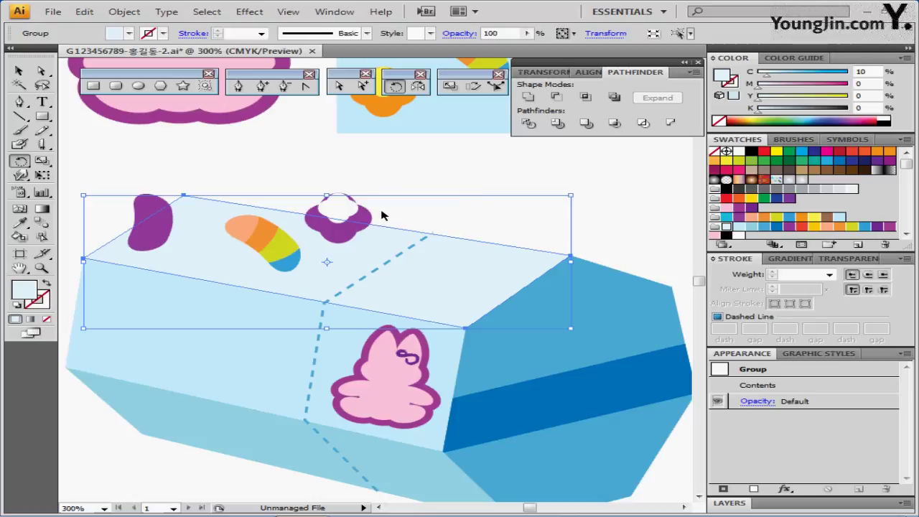
{"action": "right_click", "coordinate": [413, 244]}
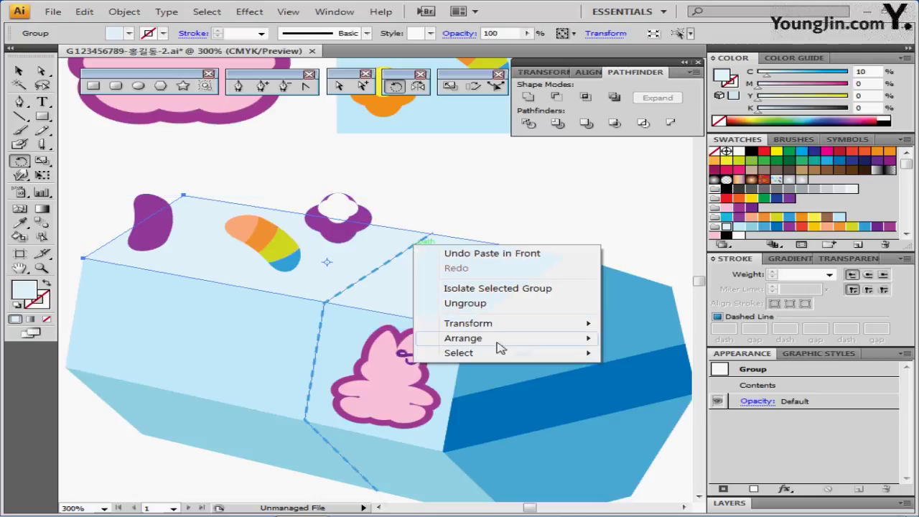
{"action": "mouse_move", "coordinate": [497, 344]}
{"action": "left_click", "coordinate": [645, 340]}
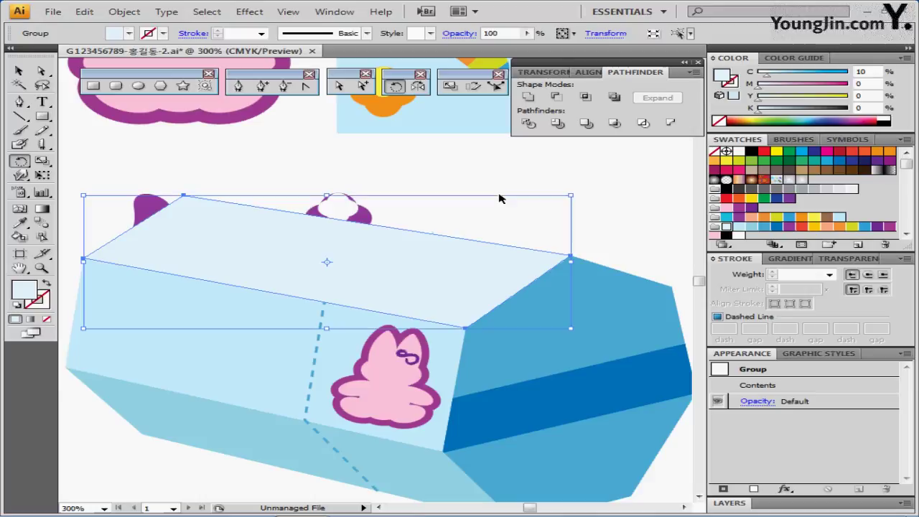
Select the flower, striped candy and purple bean together with the front copy of the top face and make a clipping mask.
{"action": "key", "text": "ctrl+y"}
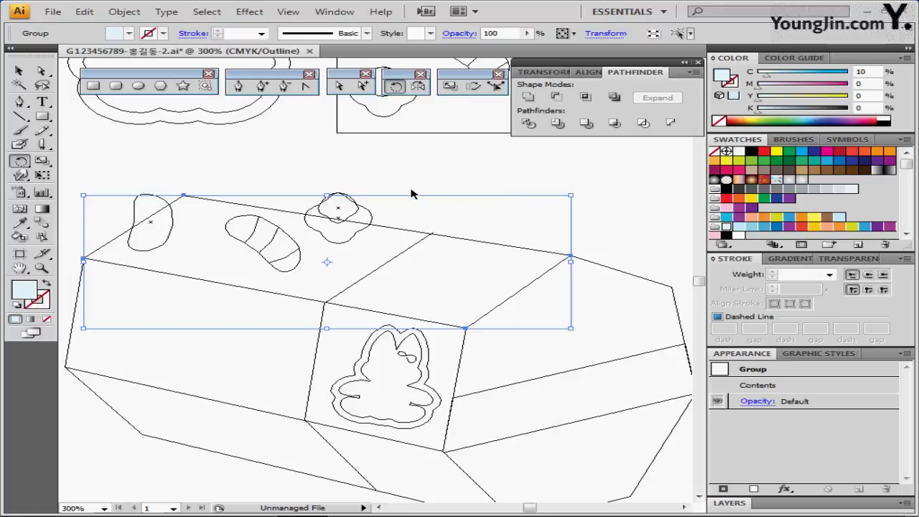
{"action": "left_click", "coordinate": [342, 248]}
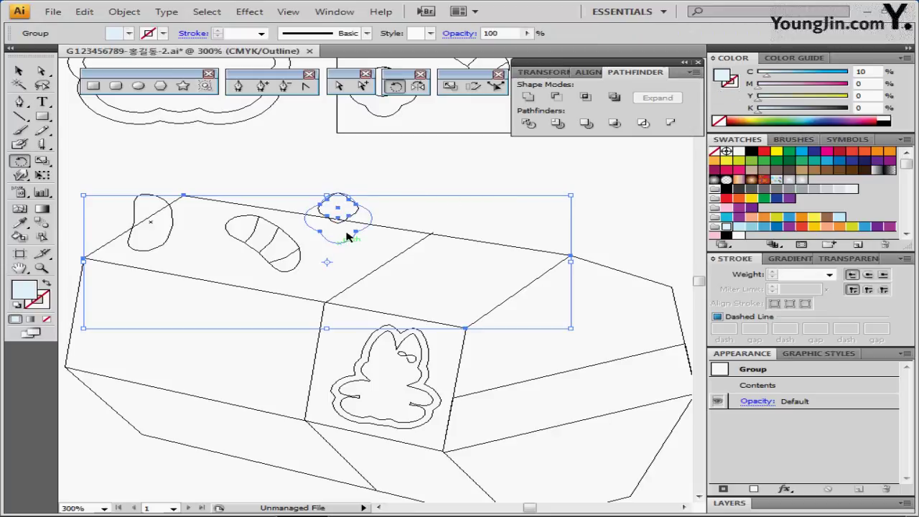
{"action": "left_click", "coordinate": [295, 241], "text": "ctrl+shift"}
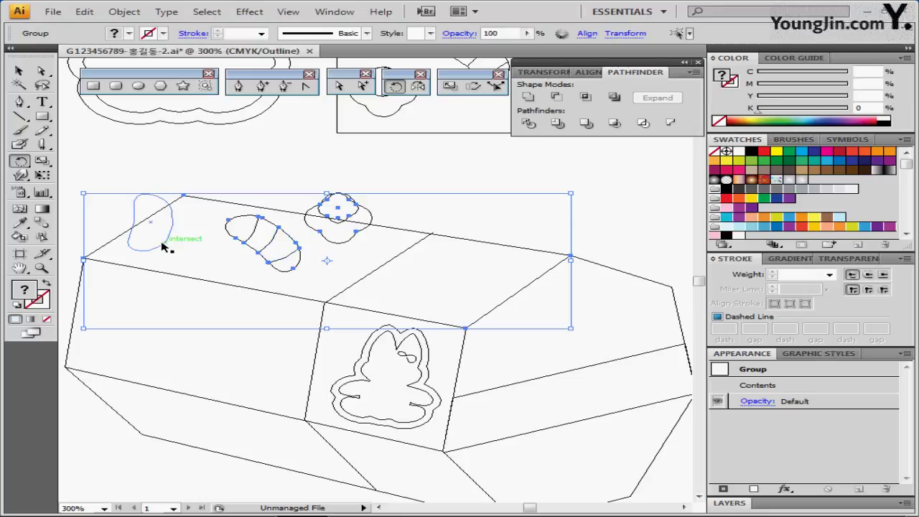
{"action": "left_click_drag", "start_coordinate": [164, 246], "coordinate": [165, 243]}
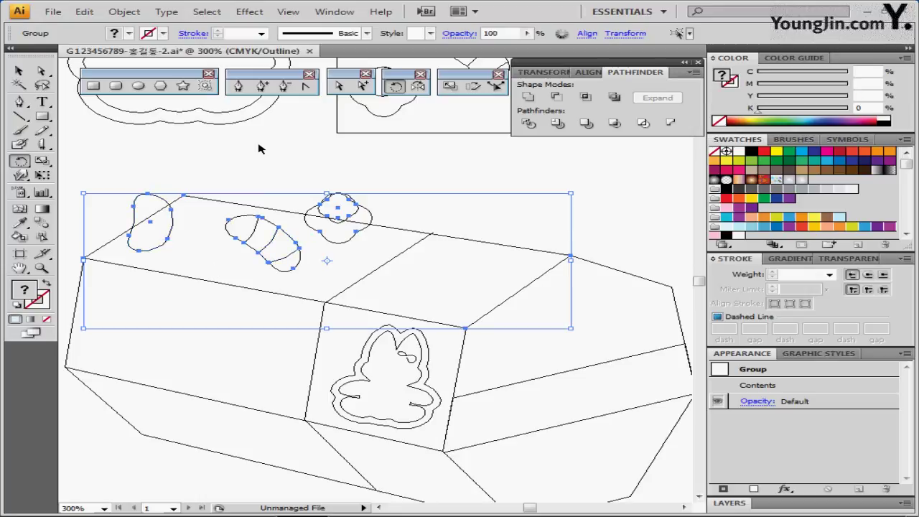
{"action": "key", "text": "ctrl+y"}
{"action": "right_click", "coordinate": [245, 224]}
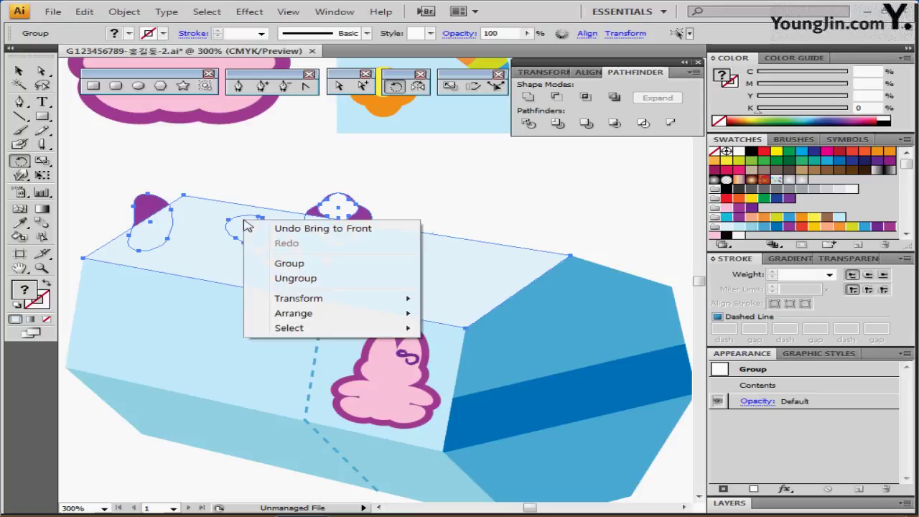
{"action": "left_click", "coordinate": [124, 12]}
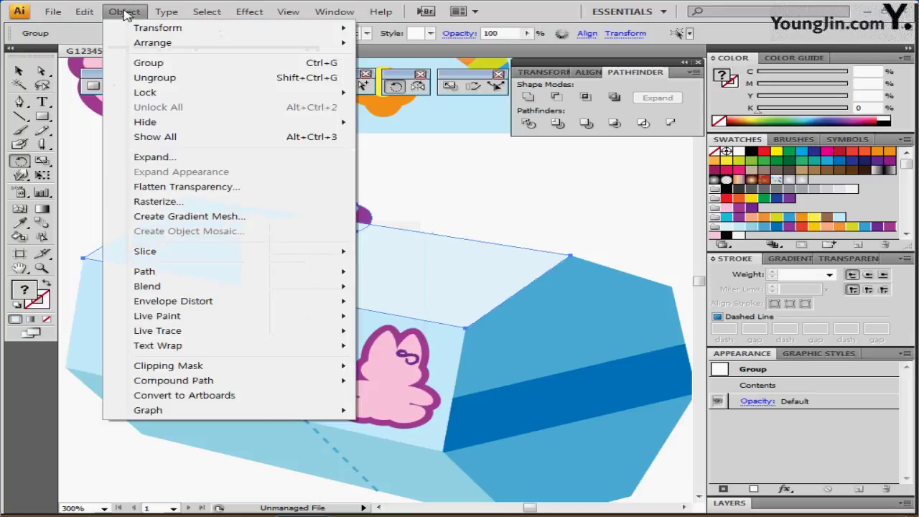
{"action": "mouse_move", "coordinate": [340, 367]}
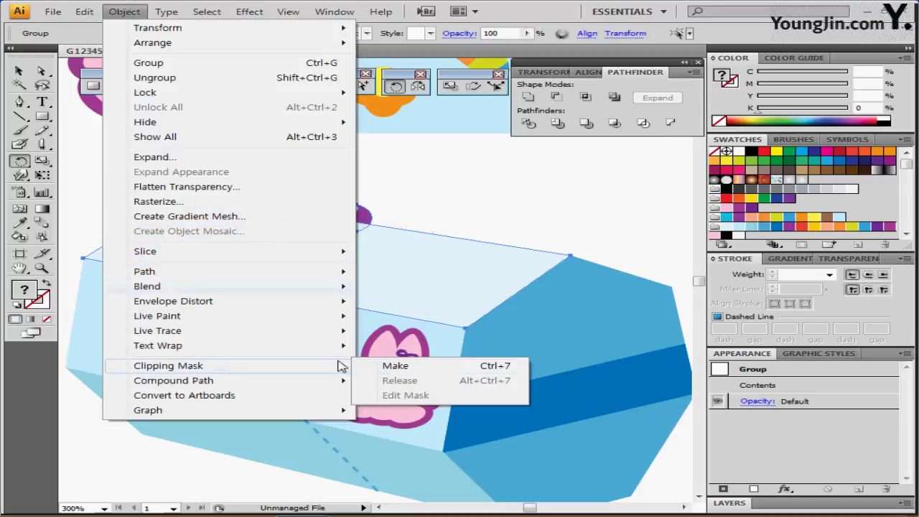
{"action": "left_click", "coordinate": [402, 367]}
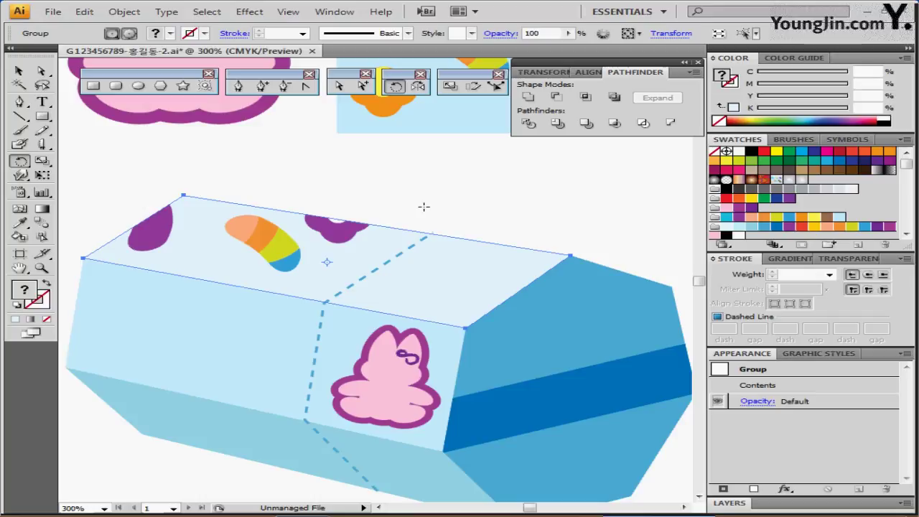
Save the document and show all hidden objects, including the JELLY WORLD and Yummy~~ lettering.
{"action": "left_click_drag", "start_coordinate": [411, 229], "coordinate": [378, 205]}
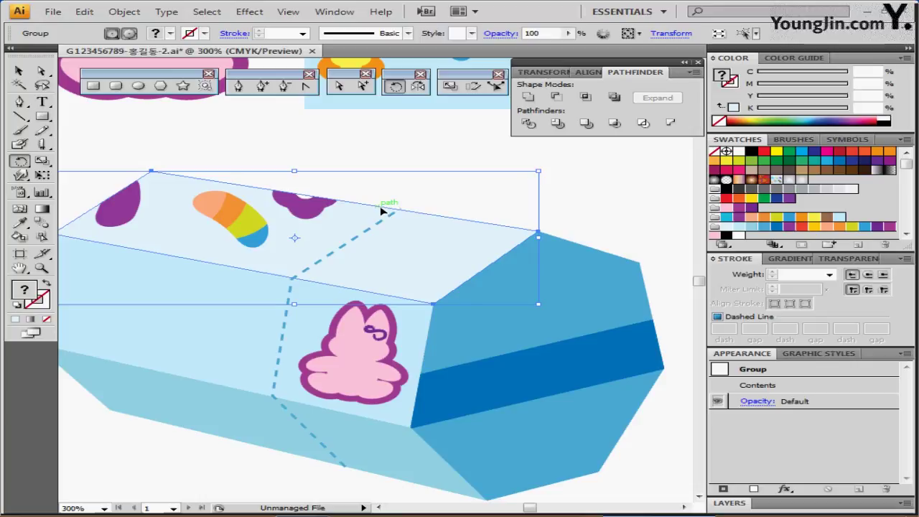
{"action": "key", "text": "ctrl+s"}
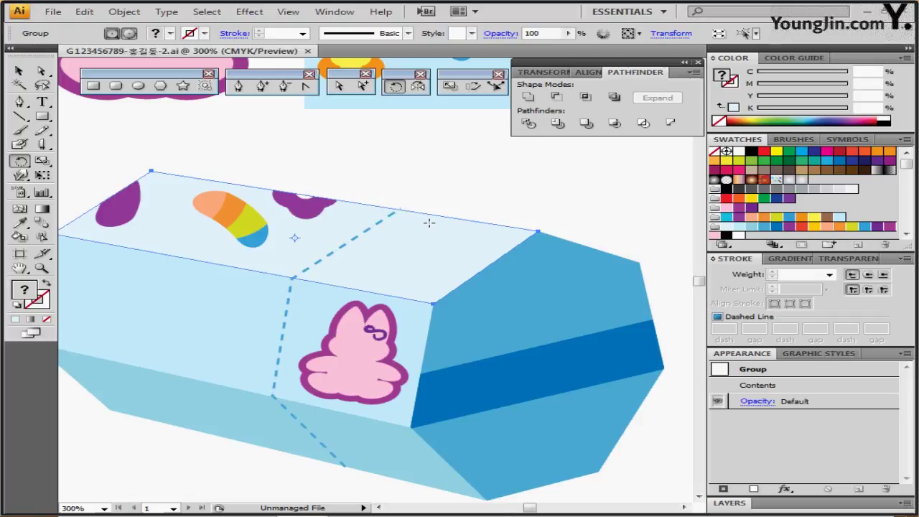
{"action": "key", "text": "ctrl"}
{"action": "key", "text": "ctrl+alt+3"}
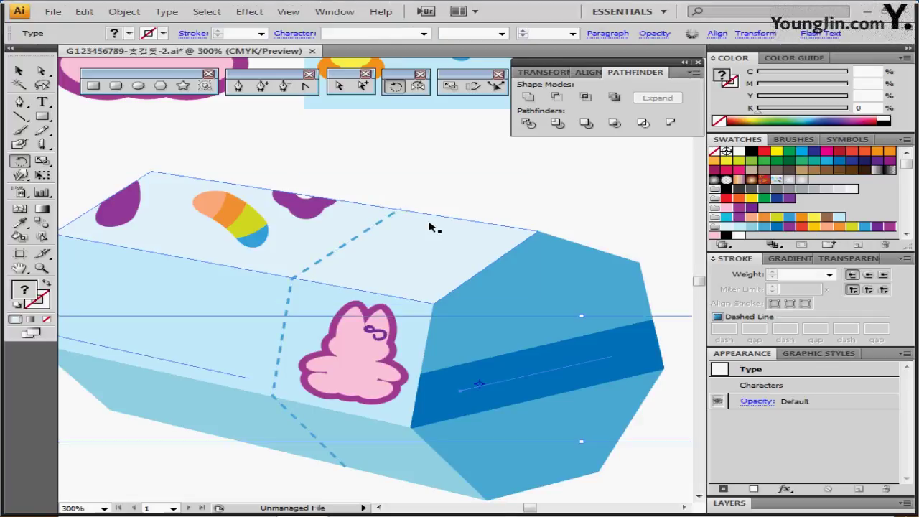
{"action": "key", "text": "ctrl+z"}
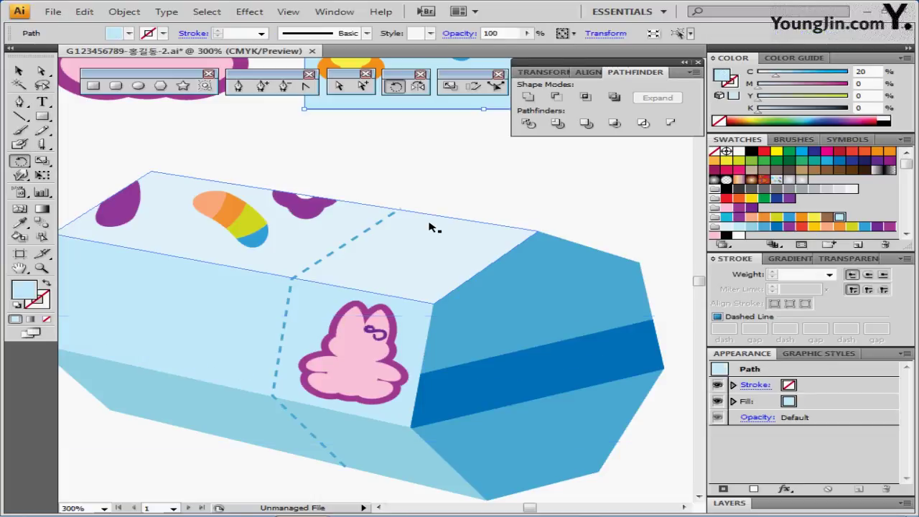
{"action": "key", "text": "ctrl+shift+z"}
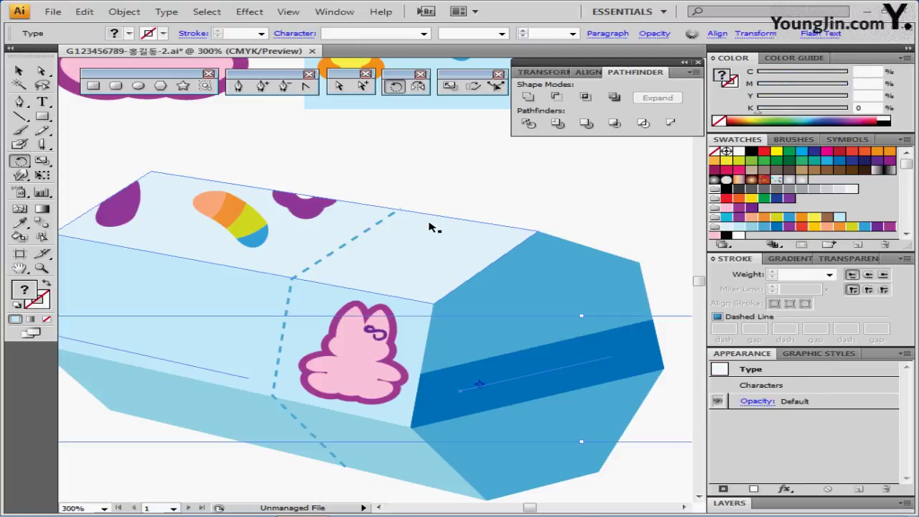
{"action": "left_click", "coordinate": [437, 174]}
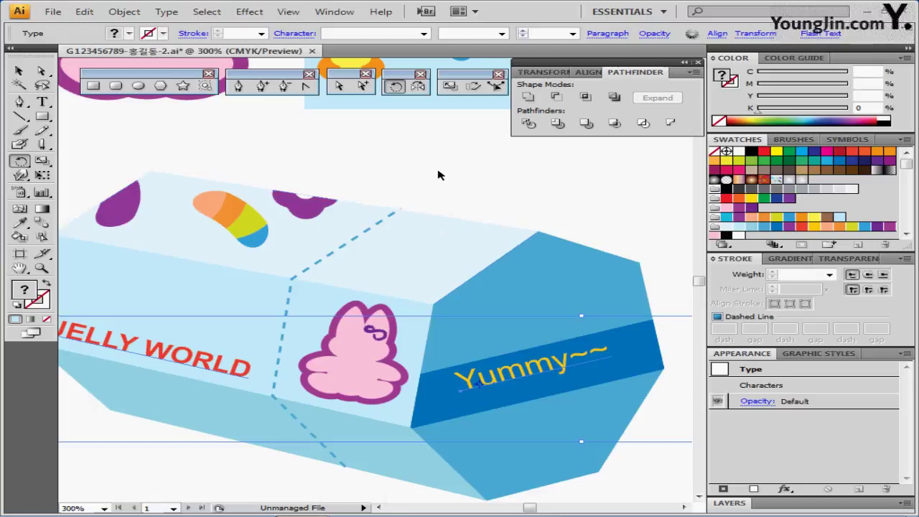
Fine-tune the lettering: adjust JELLY WORLD on the package's long side and nudge Yummy~~ within the dark end band.
{"action": "left_click", "coordinate": [443, 374], "text": "ctrl+alt"}
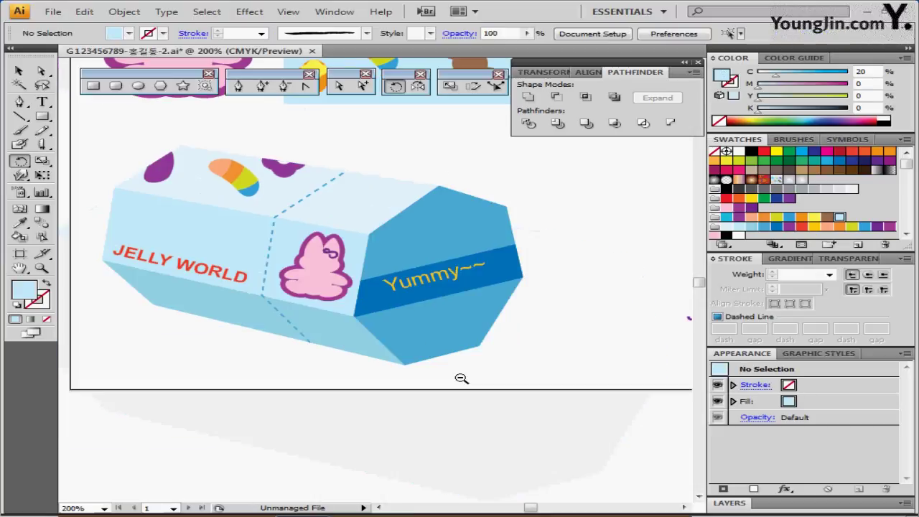
{"action": "left_click", "coordinate": [219, 273]}
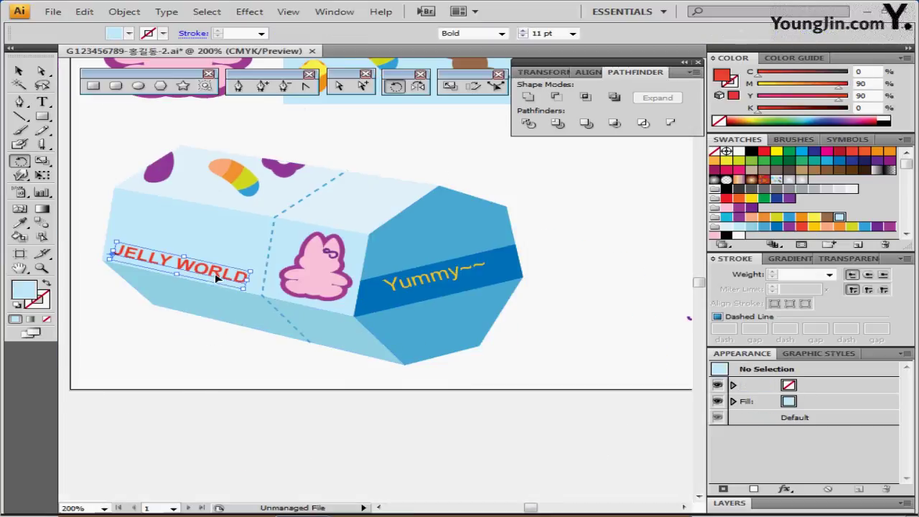
{"action": "key", "text": "a"}
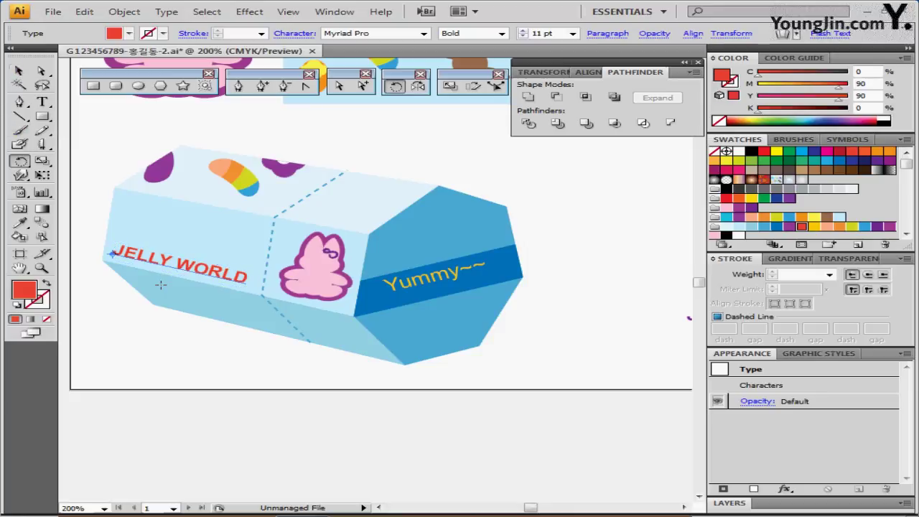
{"action": "left_click", "coordinate": [253, 272]}
{"action": "left_click_drag", "start_coordinate": [253, 272], "coordinate": [259, 269]}
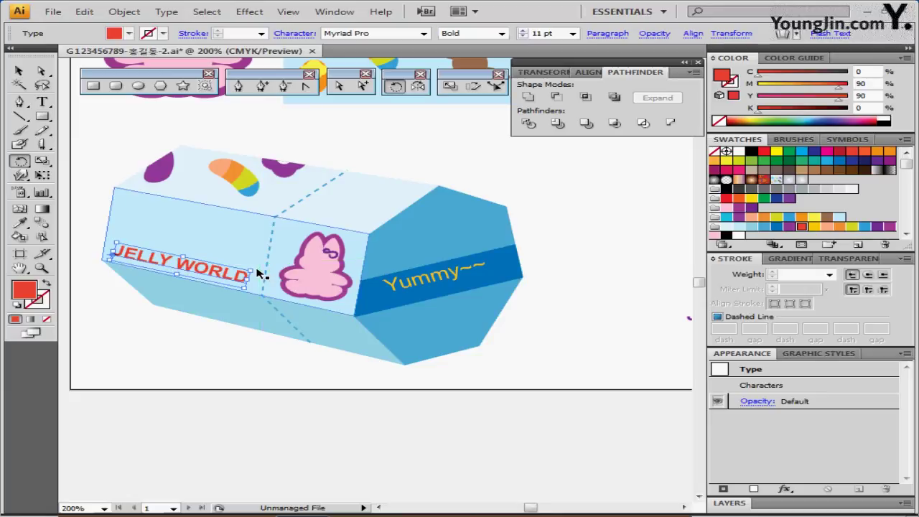
{"action": "left_click", "coordinate": [581, 316]}
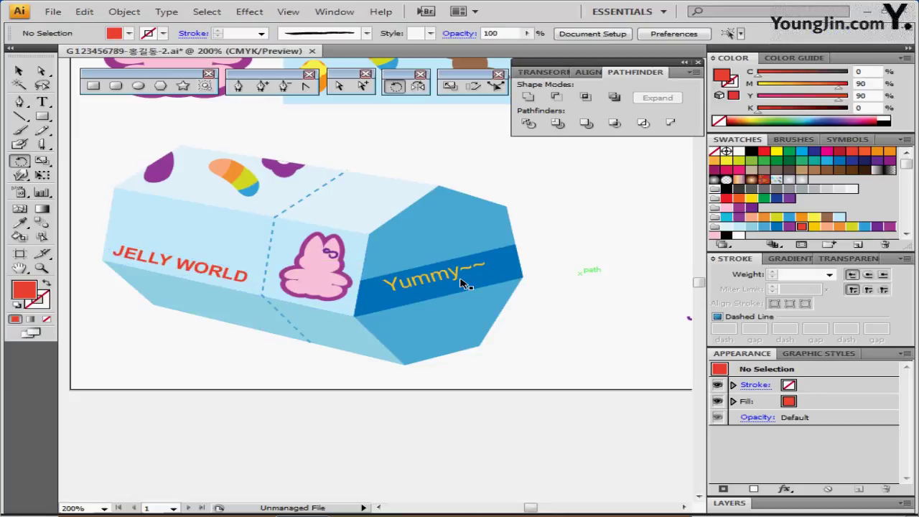
{"action": "left_click_drag", "start_coordinate": [438, 280], "coordinate": [441, 287]}
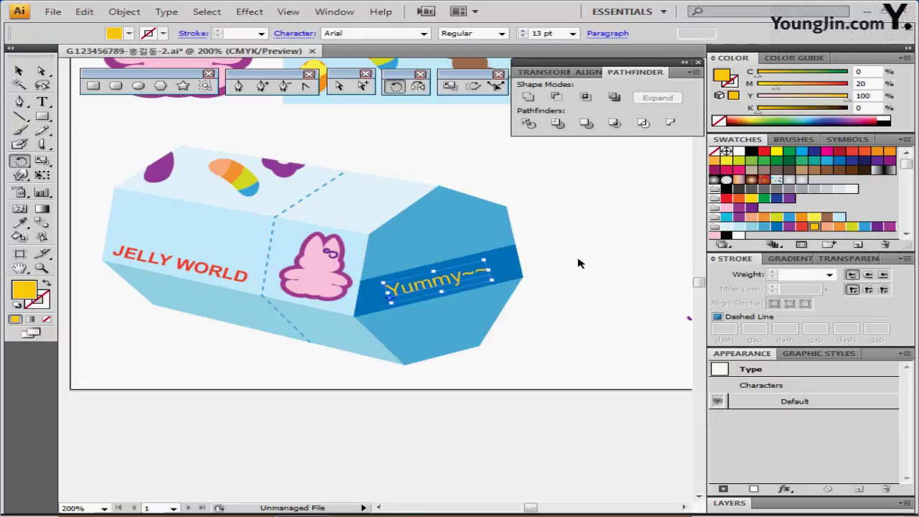
{"action": "left_click", "coordinate": [573, 266]}
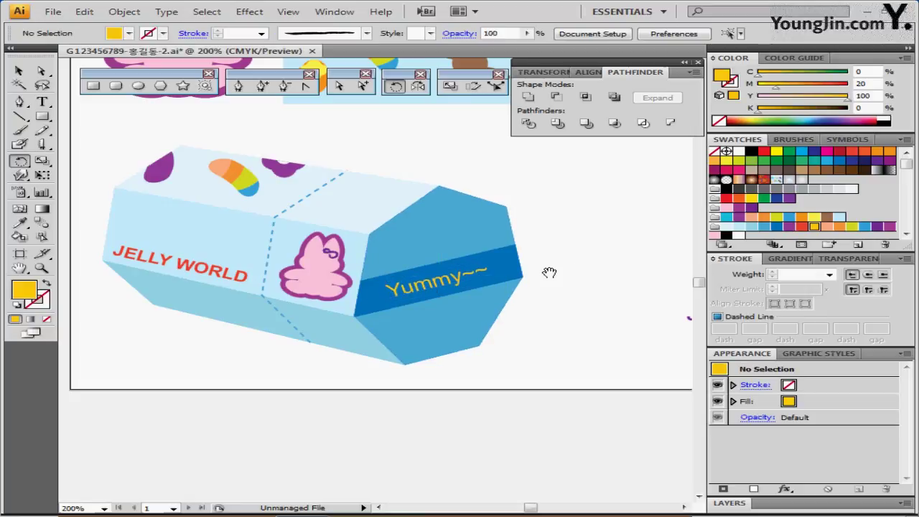
Delete the loose purple JELLY WORLD text lying beside the package.
{"action": "left_click_drag", "start_coordinate": [556, 274], "coordinate": [447, 288]}
{"action": "left_click_drag", "start_coordinate": [499, 274], "coordinate": [426, 284]}
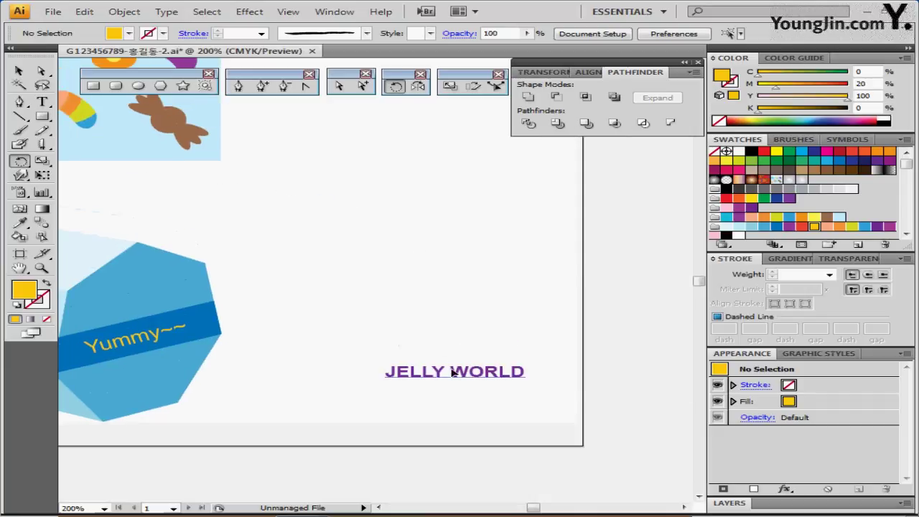
{"action": "left_click", "coordinate": [453, 374]}
{"action": "key", "text": "Delete"}
Draw a rounded rectangle 50 mm wide and 95 mm high with a 3 mm corner radius in the empty area beside the candy package.
{"action": "left_click_drag", "start_coordinate": [401, 214], "coordinate": [363, 255]}
{"action": "key", "text": "ctrl+minus"}
{"action": "left_click_drag", "start_coordinate": [295, 259], "coordinate": [251, 242]}
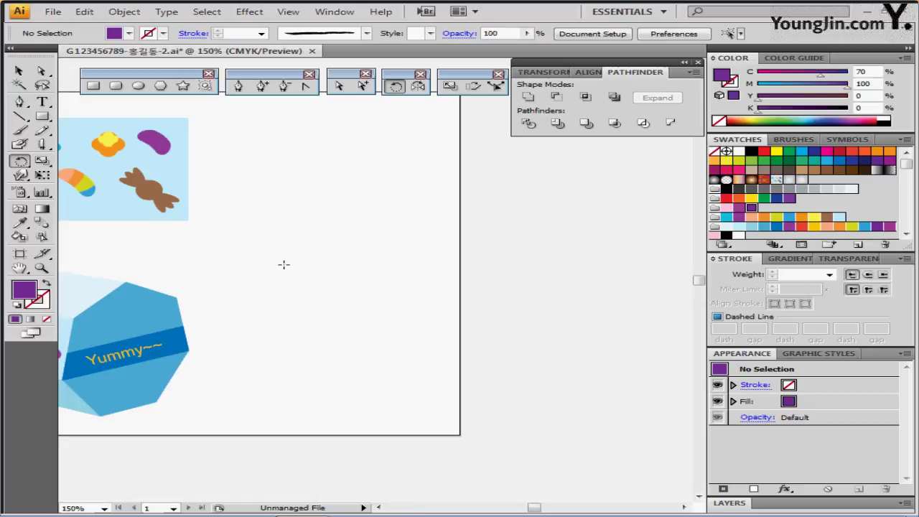
{"action": "scroll", "coordinate": [285, 265], "scroll_direction": "up", "scroll_amount": 1}
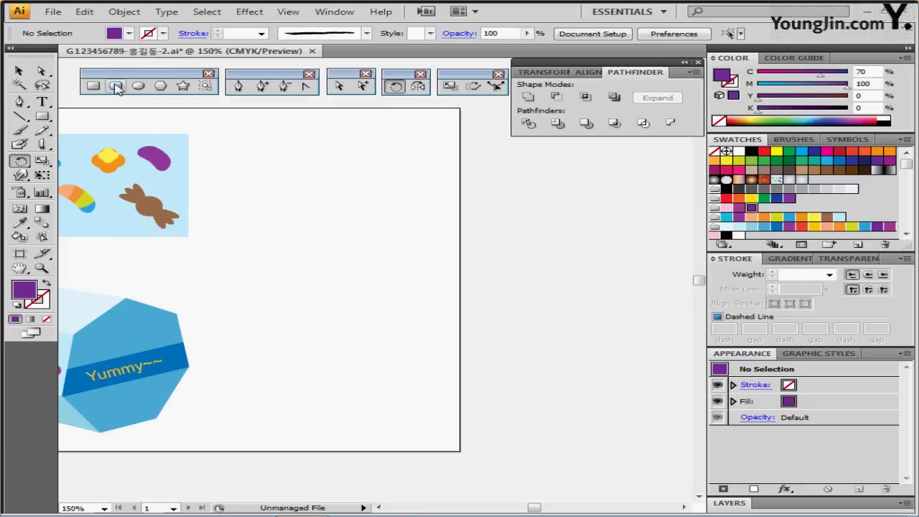
{"action": "left_click", "coordinate": [115, 85]}
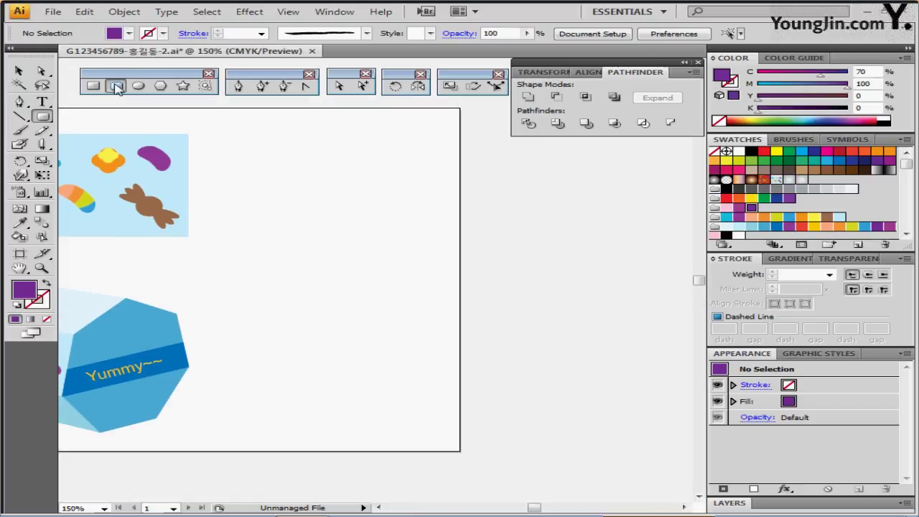
{"action": "left_click", "coordinate": [245, 190]}
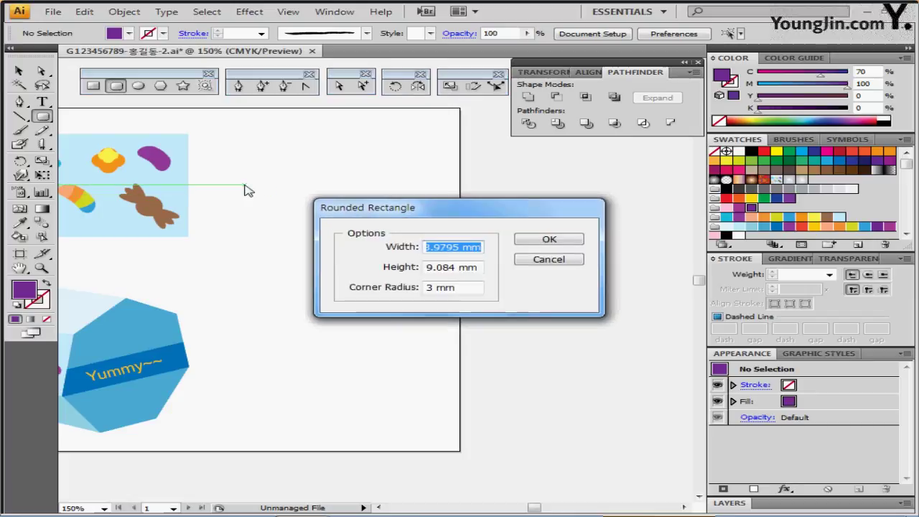
{"action": "type", "text": "50"}
{"action": "key", "text": "Tab"}
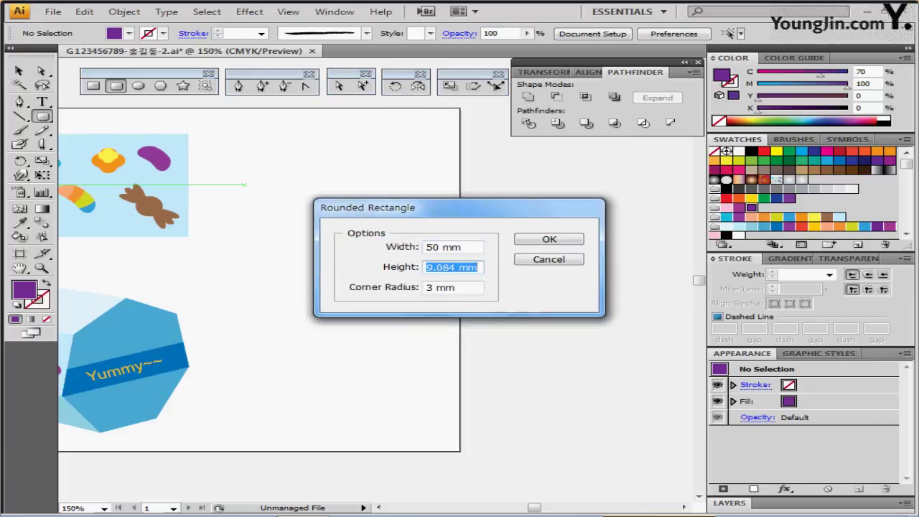
{"action": "type", "text": "95"}
{"action": "key", "text": "Tab"}
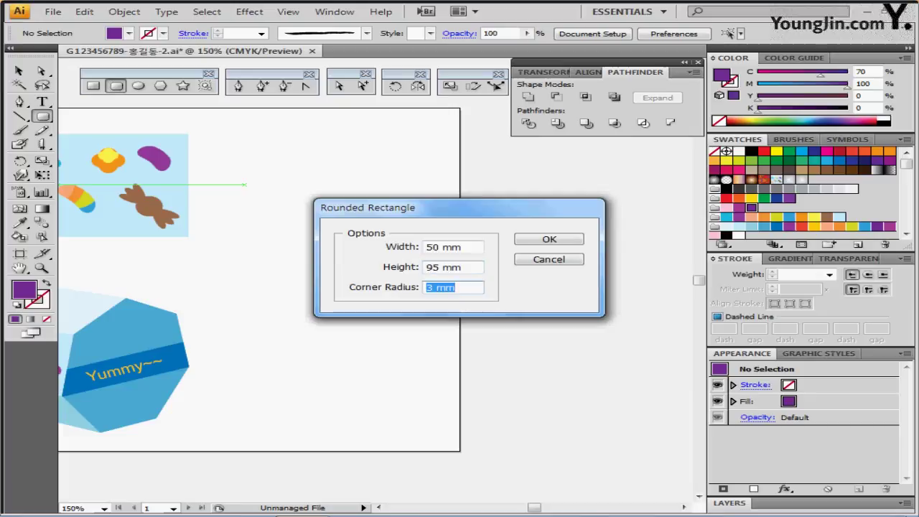
{"action": "type", "text": "2"}
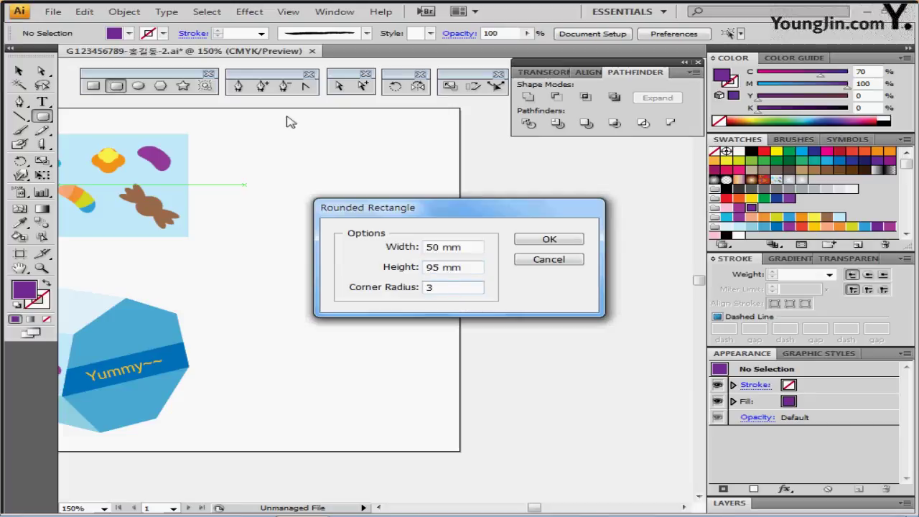
{"action": "left_click", "coordinate": [539, 240]}
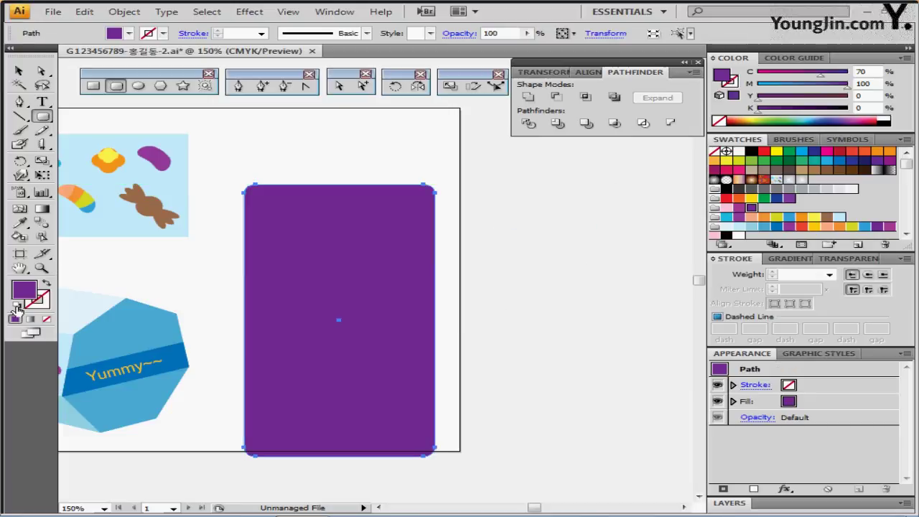
Move the rounded rectangle up fully onto the artboard and give it a white fill with a 5 pt stroke of K 30.
{"action": "left_click", "coordinate": [17, 305]}
{"action": "left_click_drag", "start_coordinate": [307, 281], "coordinate": [303, 248]}
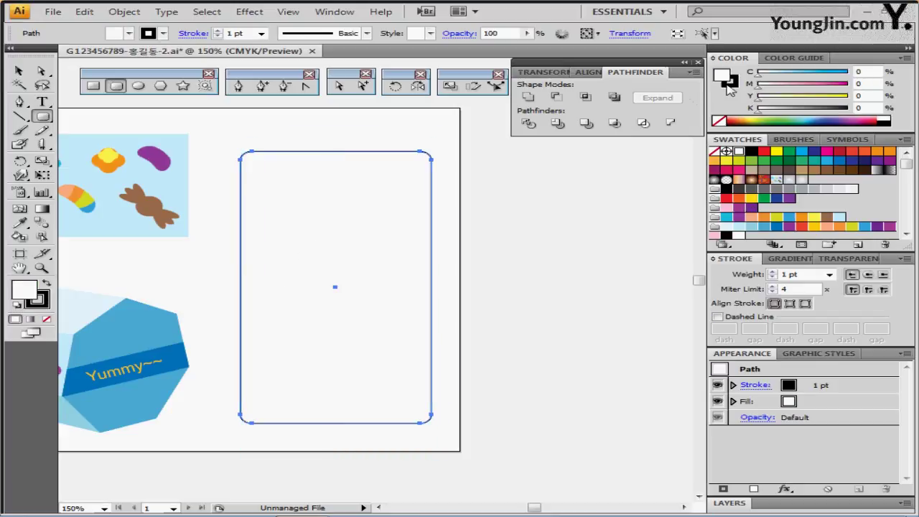
{"action": "left_click", "coordinate": [730, 84]}
{"action": "left_click", "coordinate": [866, 107]}
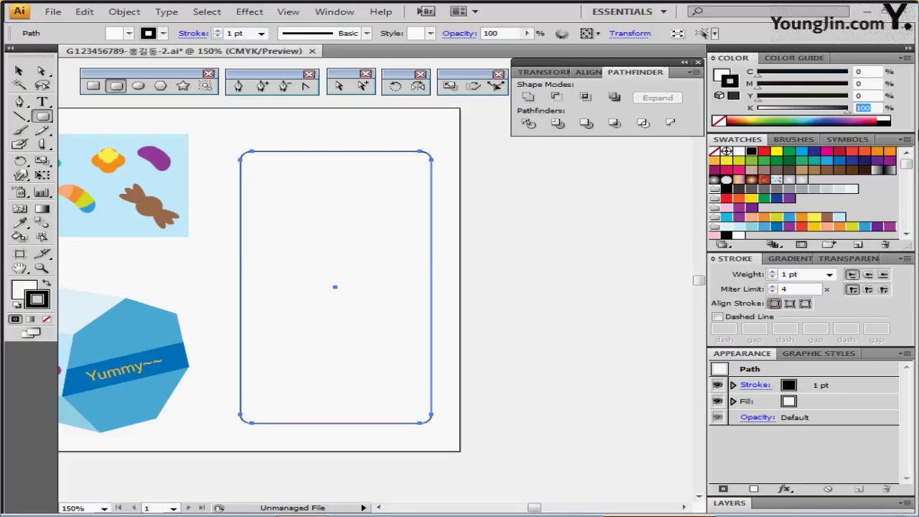
{"action": "type", "text": "30"}
{"action": "key", "text": "Return"}
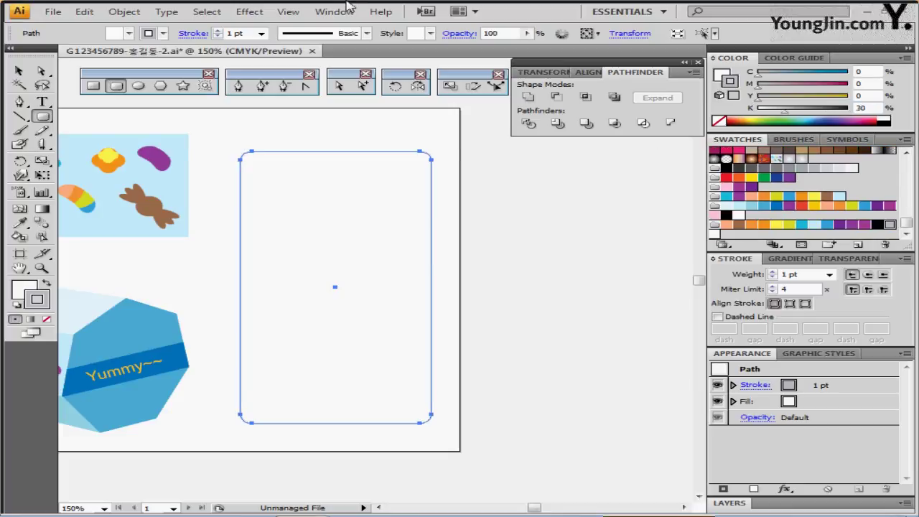
{"action": "left_click", "coordinate": [773, 273]}
{"action": "left_click", "coordinate": [772, 272]}
{"action": "left_click", "coordinate": [772, 272]}
{"action": "left_click", "coordinate": [772, 273]}
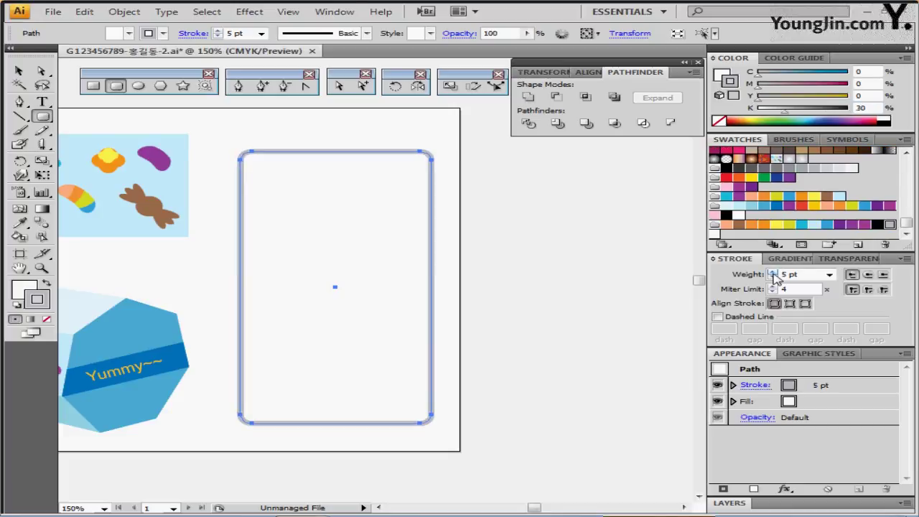
Draw a 14 mm by 14 mm circle near the rounded rectangle's upper edge and nudge it down slightly.
{"action": "left_click_drag", "start_coordinate": [452, 308], "coordinate": [460, 288]}
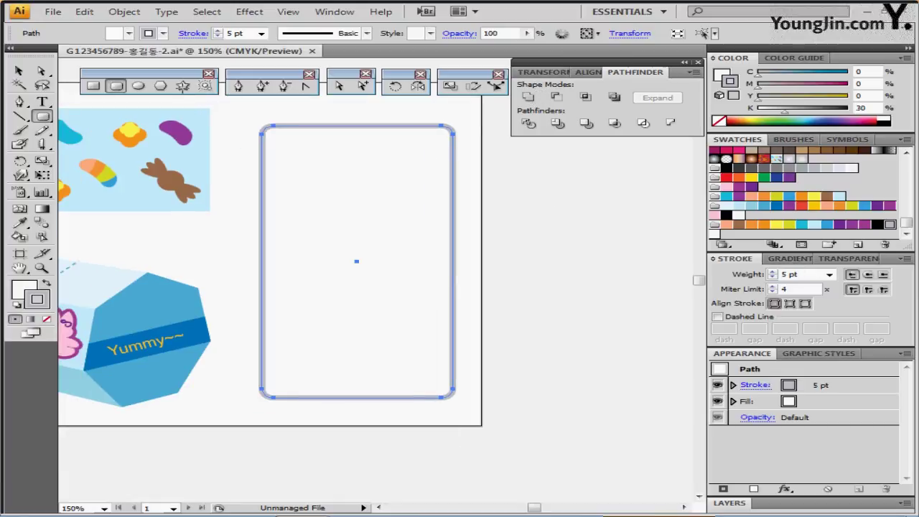
{"action": "left_click", "coordinate": [138, 86]}
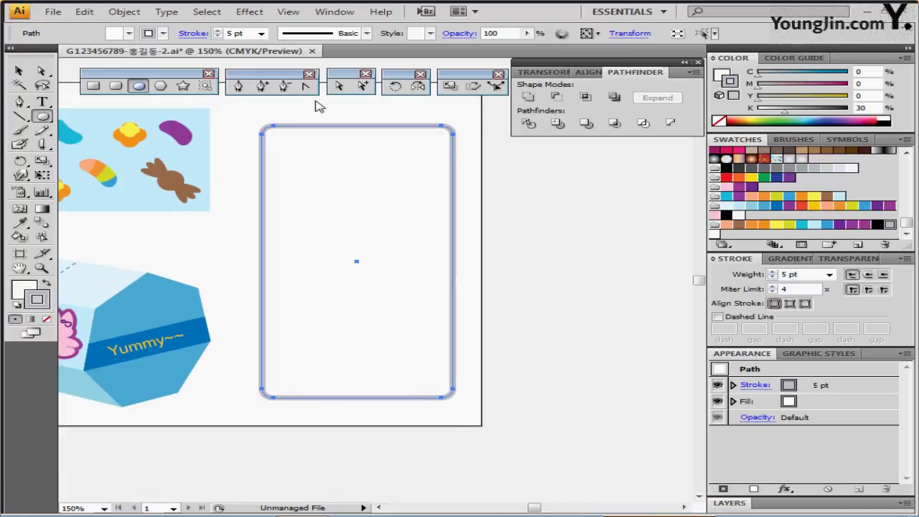
{"action": "left_click", "coordinate": [358, 161]}
{"action": "type", "text": "14"}
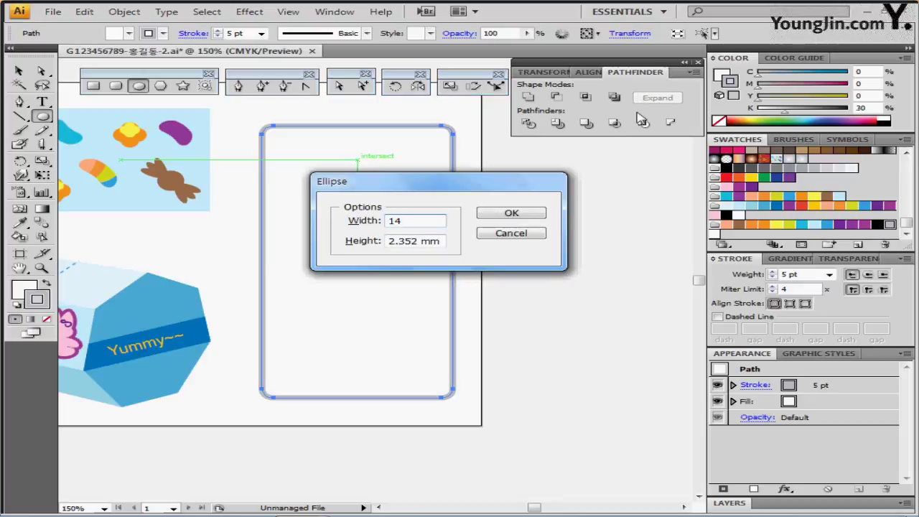
{"action": "key", "text": "Tab"}
{"action": "type", "text": "14"}
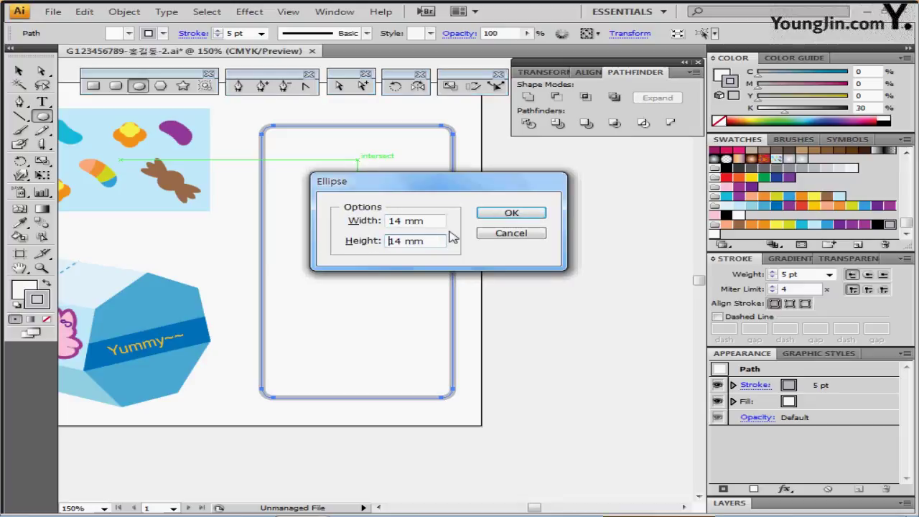
{"action": "left_click", "coordinate": [505, 213]}
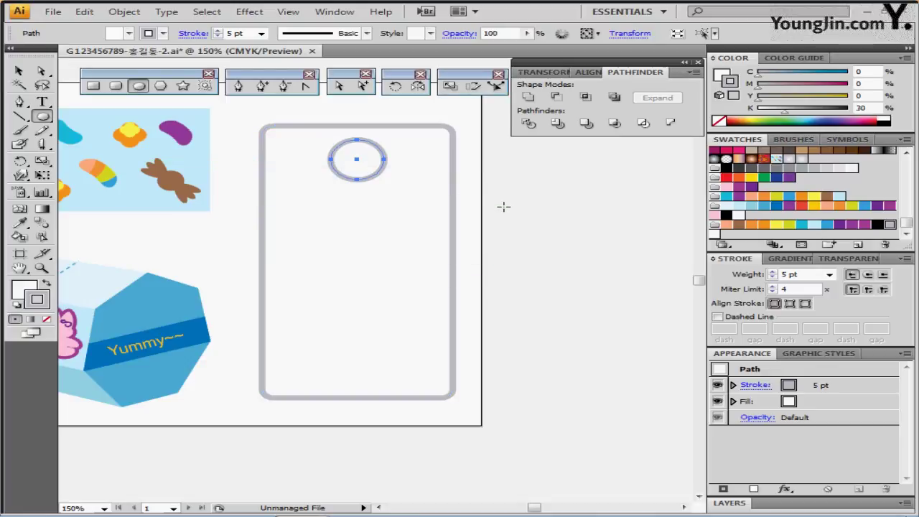
{"action": "key", "text": "Down"}
{"action": "key", "text": "Down"}
{"action": "key", "text": "Down"}
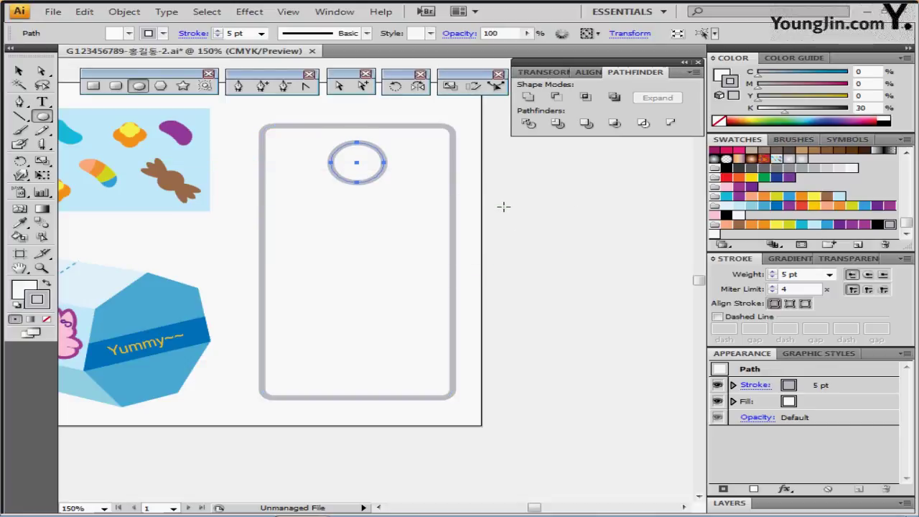
Show the guide outlines and move the circle and rounded rectangle onto their matching outlines.
{"action": "key", "text": "ctrl+a"}
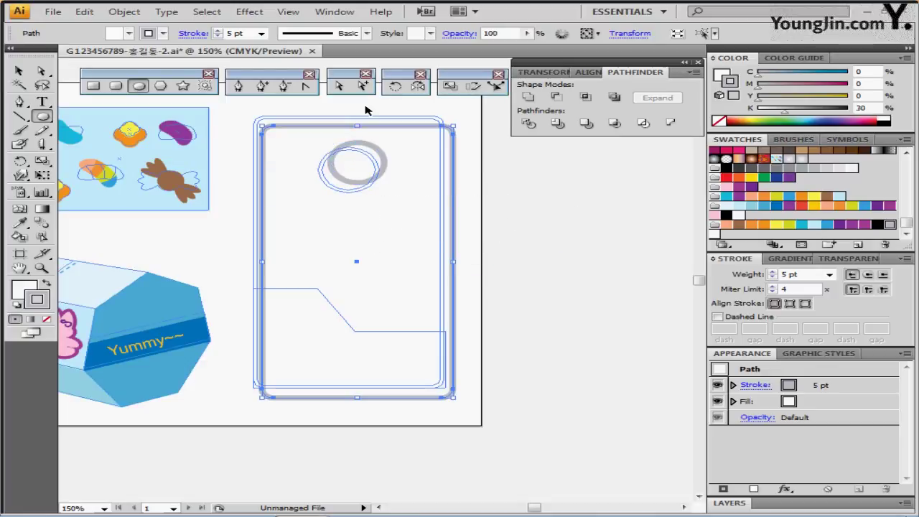
{"action": "left_click_drag", "start_coordinate": [372, 182], "coordinate": [362, 188]}
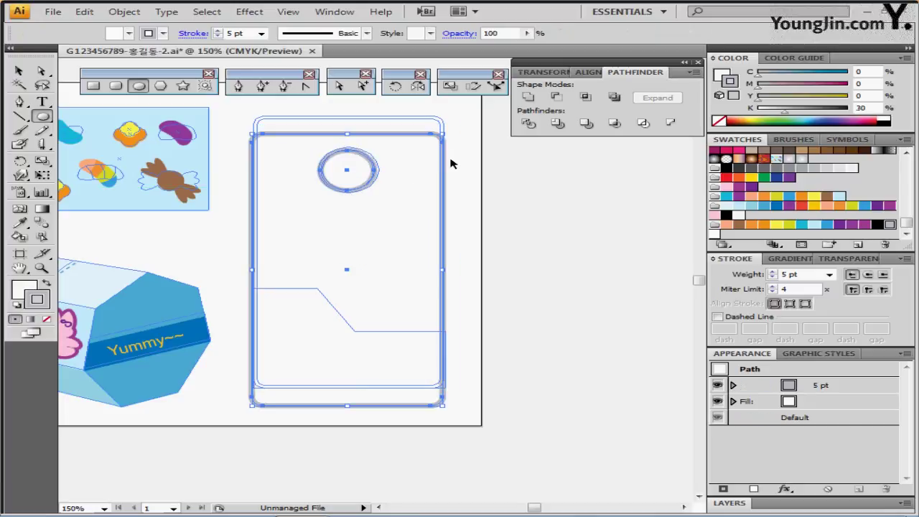
{"action": "left_click", "coordinate": [450, 163], "text": "ctrl"}
{"action": "left_click_drag", "start_coordinate": [444, 164], "coordinate": [444, 146]}
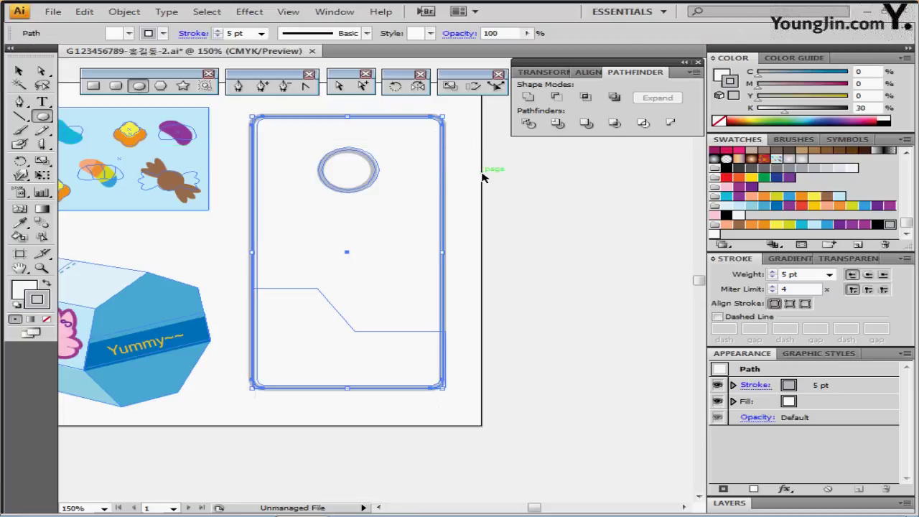
{"action": "left_click", "coordinate": [484, 177]}
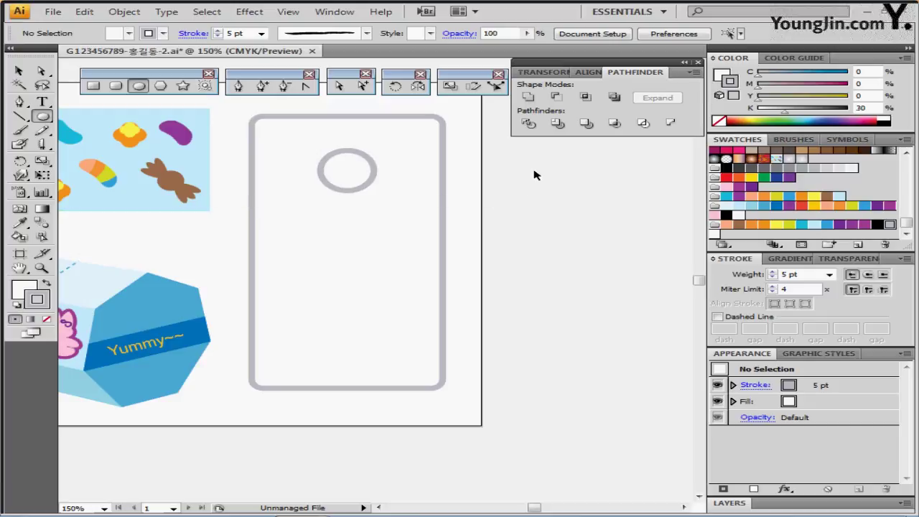
Align the circle and rounded rectangle on their horizontal centers and subtract the circle to cut a hole.
{"action": "left_click_drag", "start_coordinate": [522, 160], "coordinate": [369, 196]}
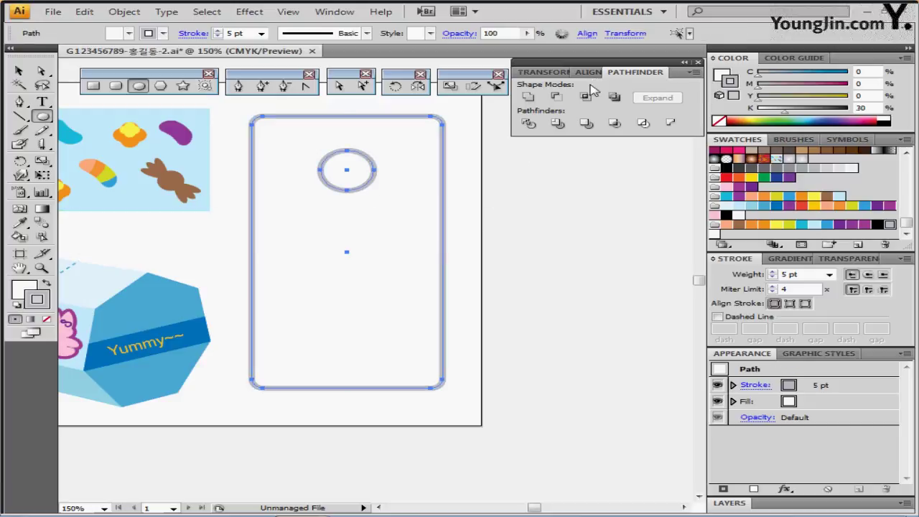
{"action": "left_click", "coordinate": [588, 72]}
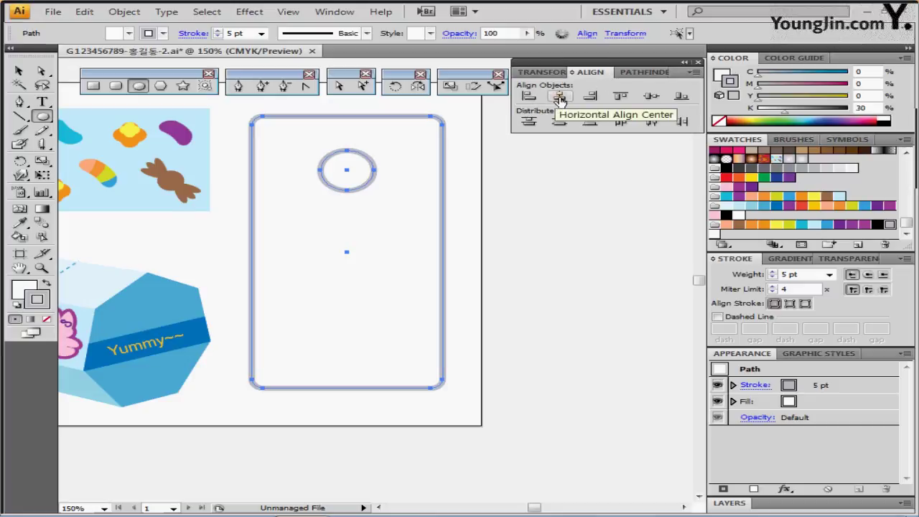
{"action": "left_click", "coordinate": [559, 96]}
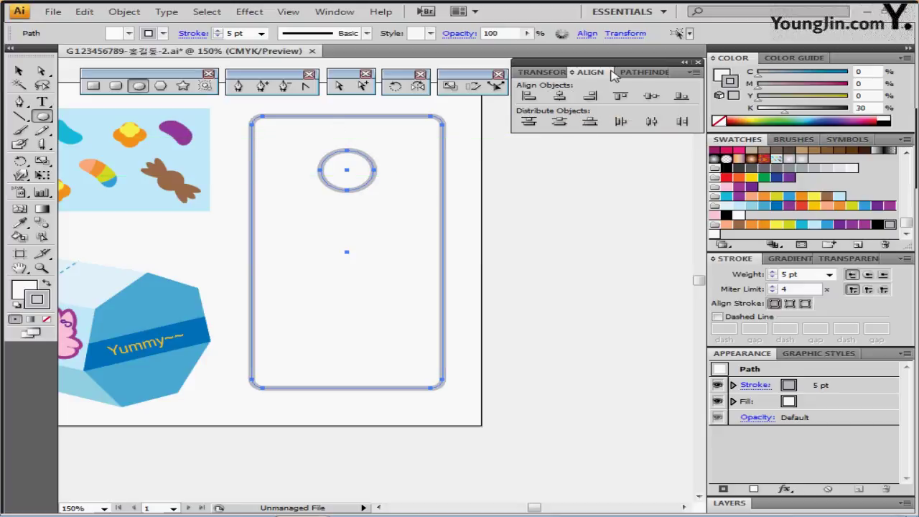
{"action": "left_click", "coordinate": [635, 75]}
{"action": "left_click", "coordinate": [556, 98]}
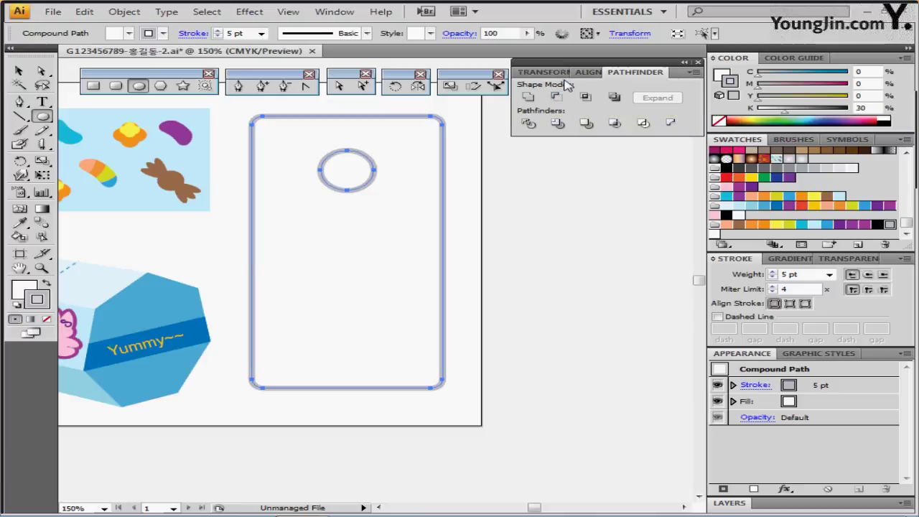
Trace the stepped lower panel of the rounded rectangle along the guide outline as a closed Pen path with straight segments.
{"action": "key", "text": "ctrl+a"}
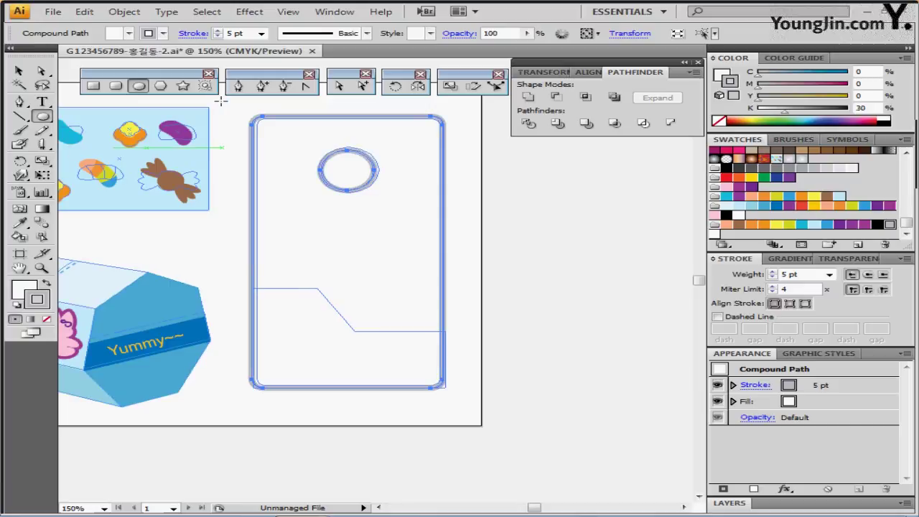
{"action": "left_click", "coordinate": [248, 86]}
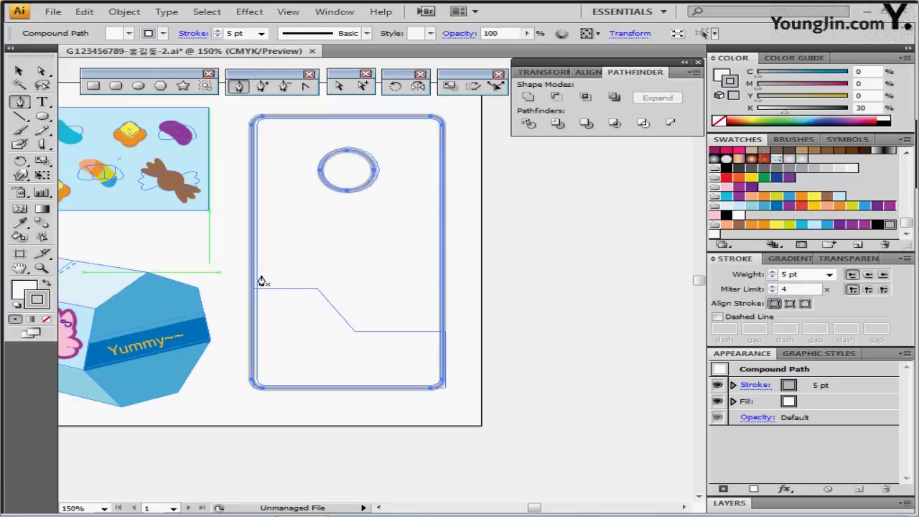
{"action": "left_click", "coordinate": [317, 289]}
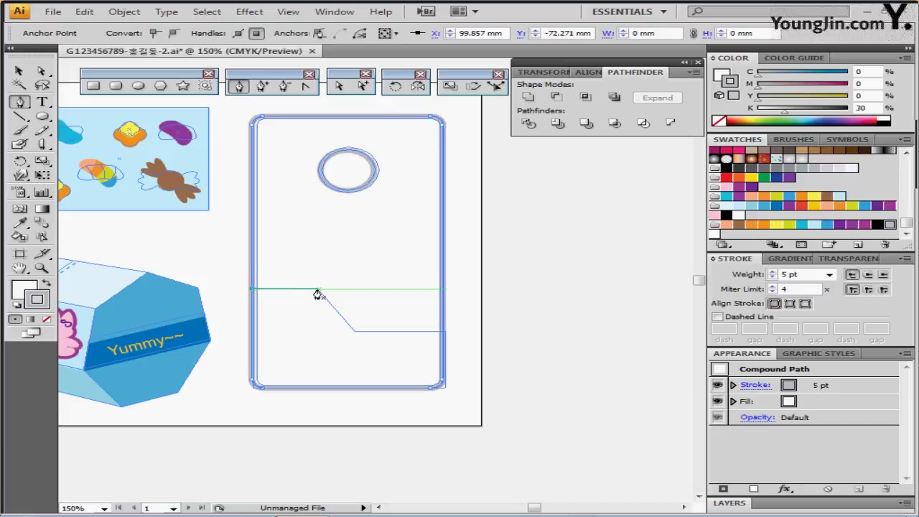
{"action": "left_click", "coordinate": [352, 331]}
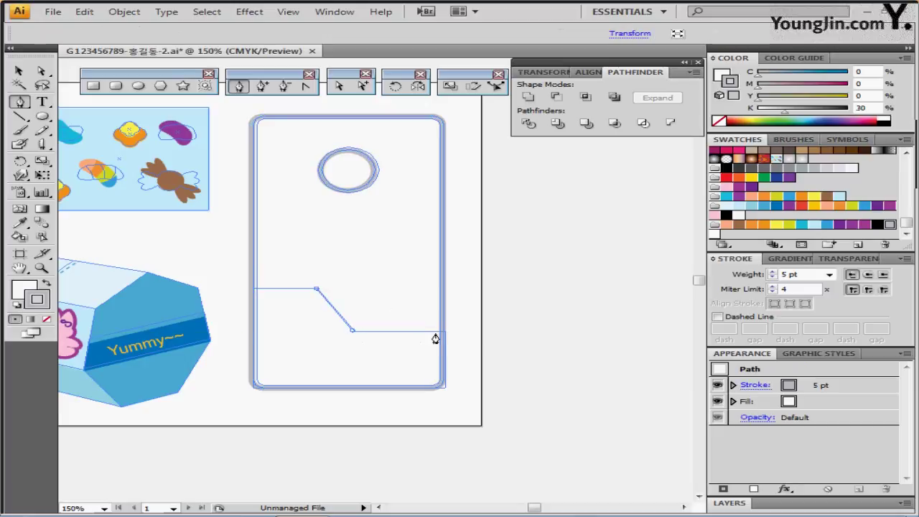
{"action": "left_click", "coordinate": [445, 331]}
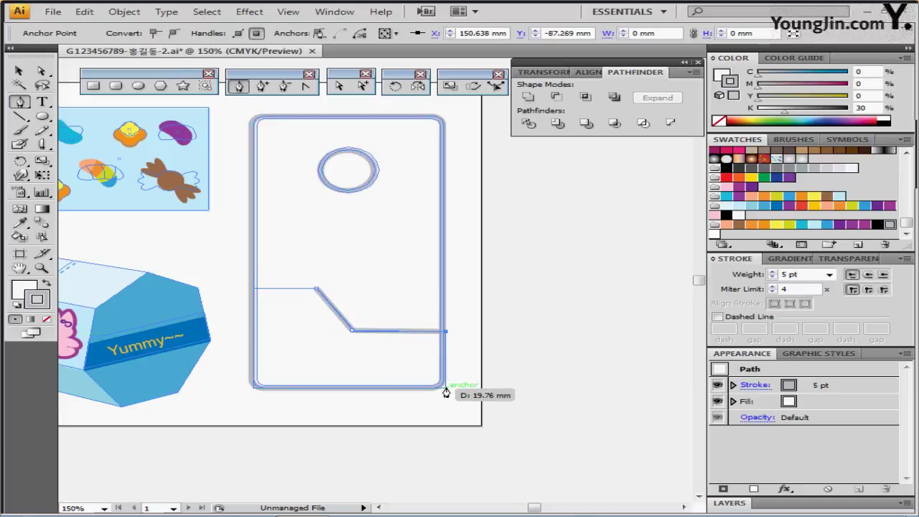
{"action": "left_click", "coordinate": [445, 389]}
{"action": "left_click", "coordinate": [253, 389]}
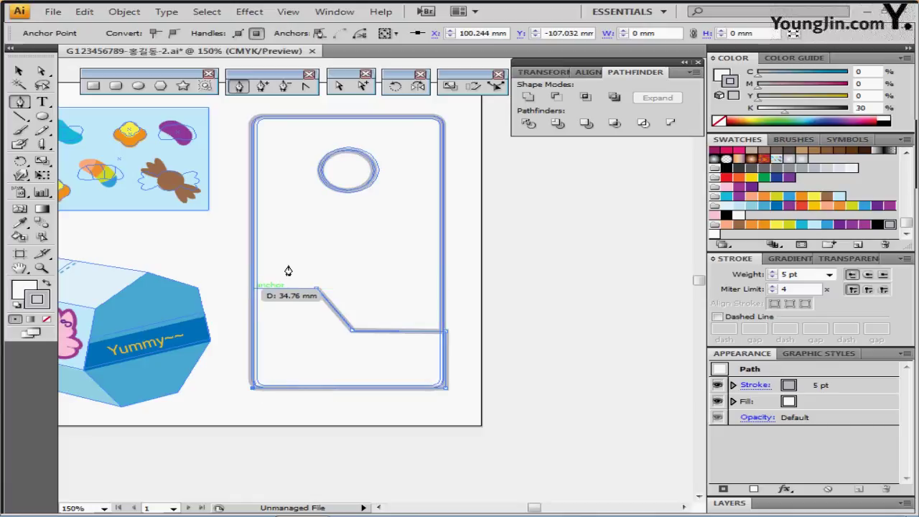
{"action": "left_click", "coordinate": [252, 293]}
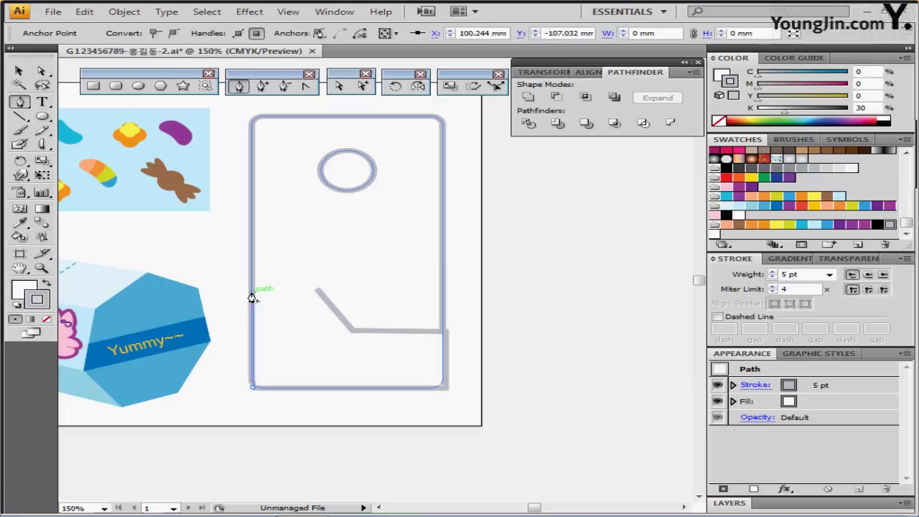
{"action": "left_click", "coordinate": [316, 293]}
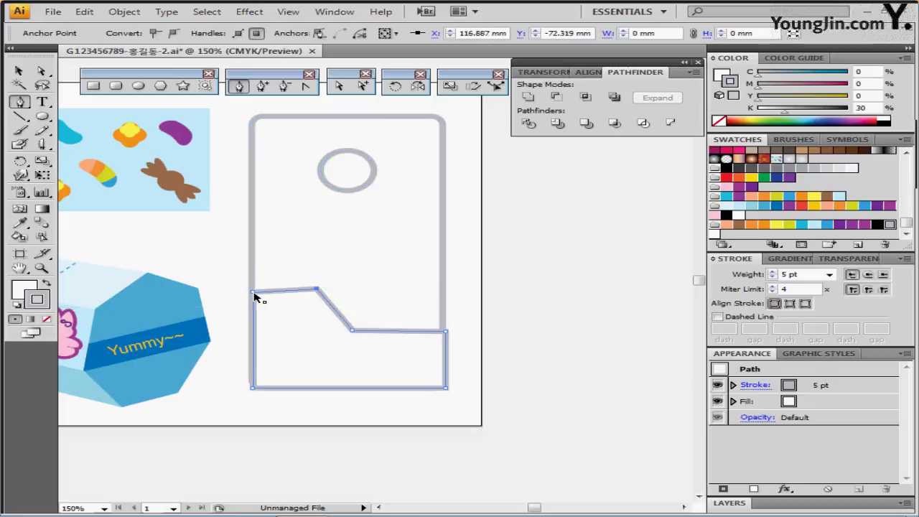
Average the two anchor points at the ends of the stepped panel's higher upper edge along the horizontal axis.
{"action": "left_click", "coordinate": [339, 85]}
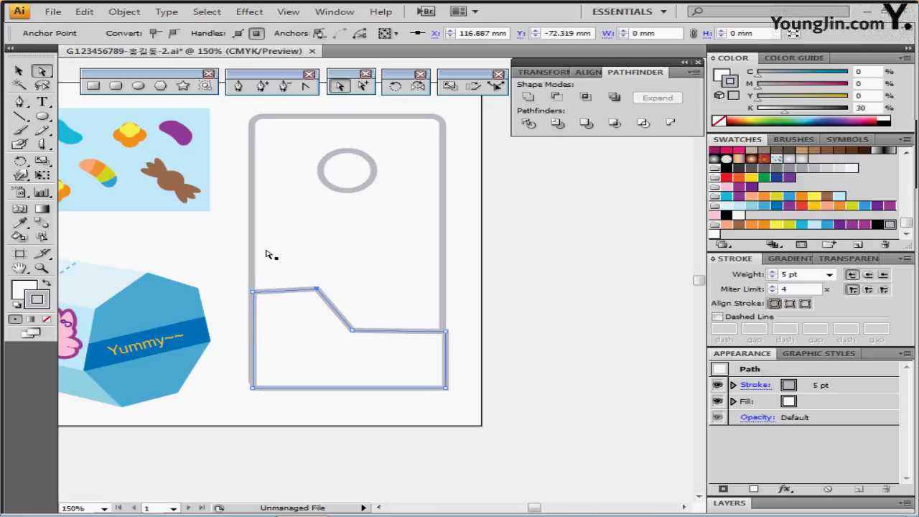
{"action": "left_click", "coordinate": [253, 292]}
{"action": "left_click", "coordinate": [316, 290], "text": "shift"}
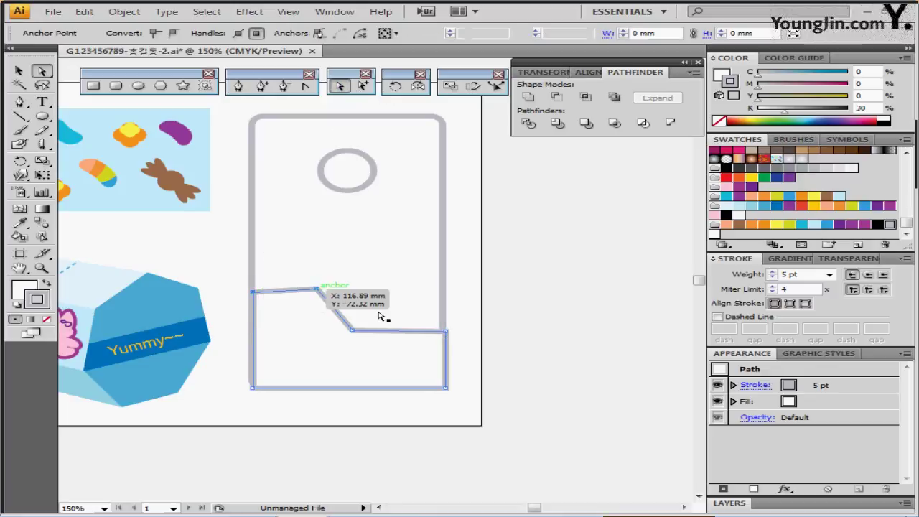
{"action": "key", "text": "ctrl+space"}
{"action": "left_click", "coordinate": [337, 317], "text": "ctrl"}
{"action": "left_click", "coordinate": [355, 321], "text": "ctrl"}
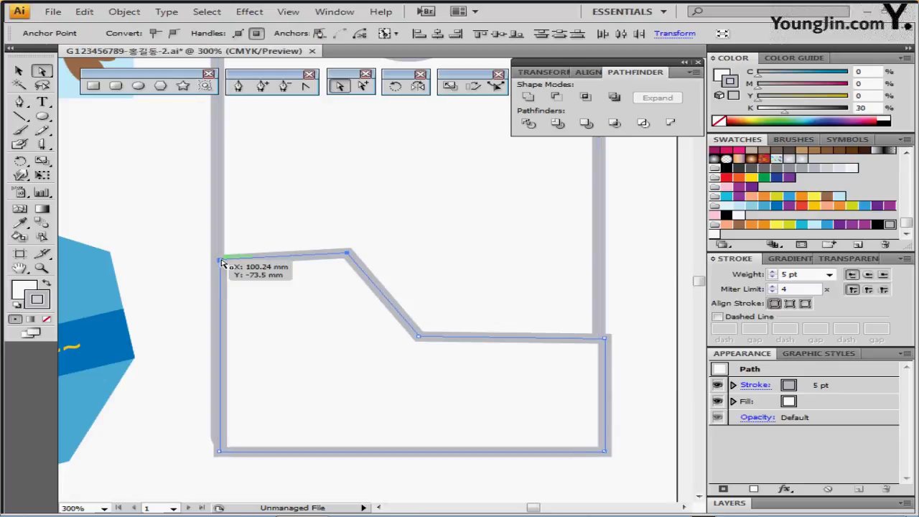
{"action": "right_click", "coordinate": [347, 253]}
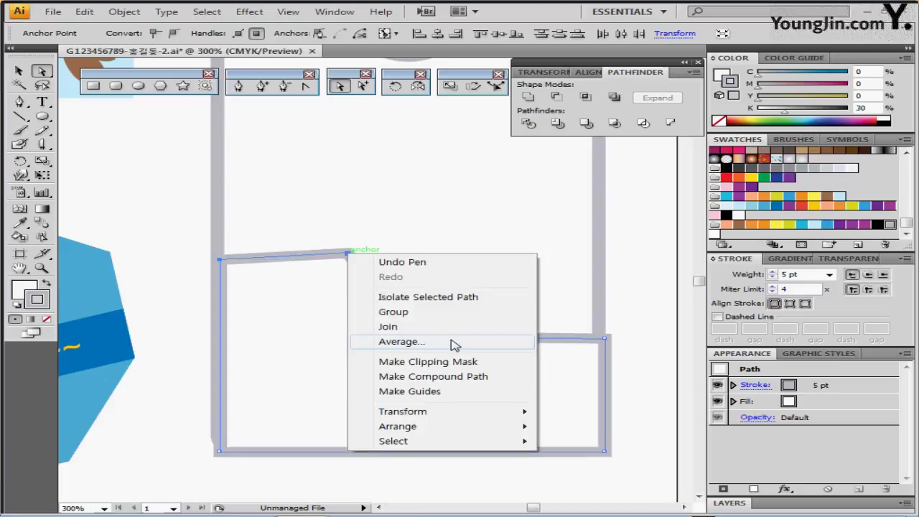
{"action": "left_click", "coordinate": [451, 343]}
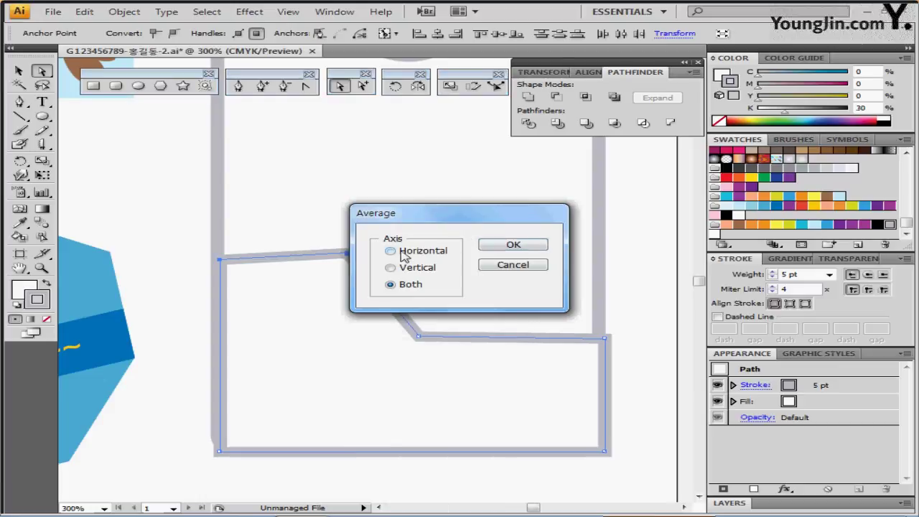
{"action": "left_click", "coordinate": [404, 256]}
{"action": "left_click", "coordinate": [511, 245]}
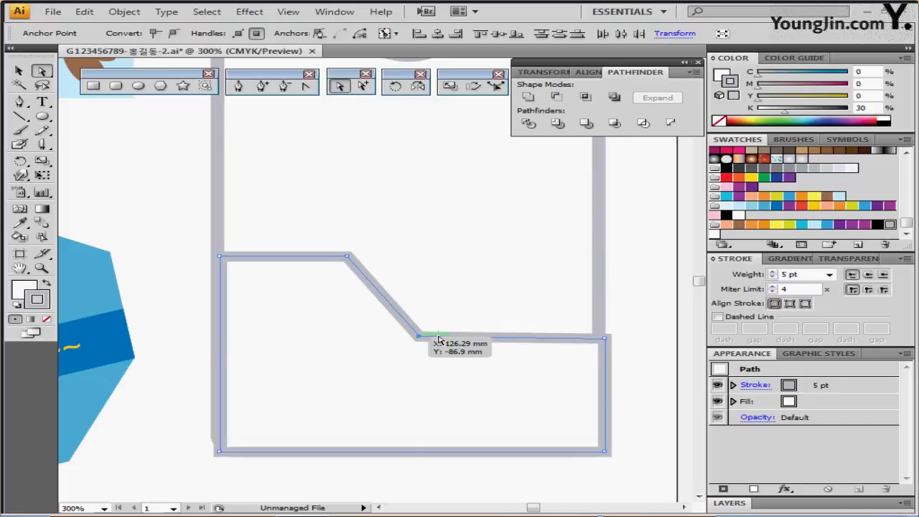
Average the two anchor points of the panel's lower step edge along the horizontal axis.
{"action": "right_click", "coordinate": [605, 338]}
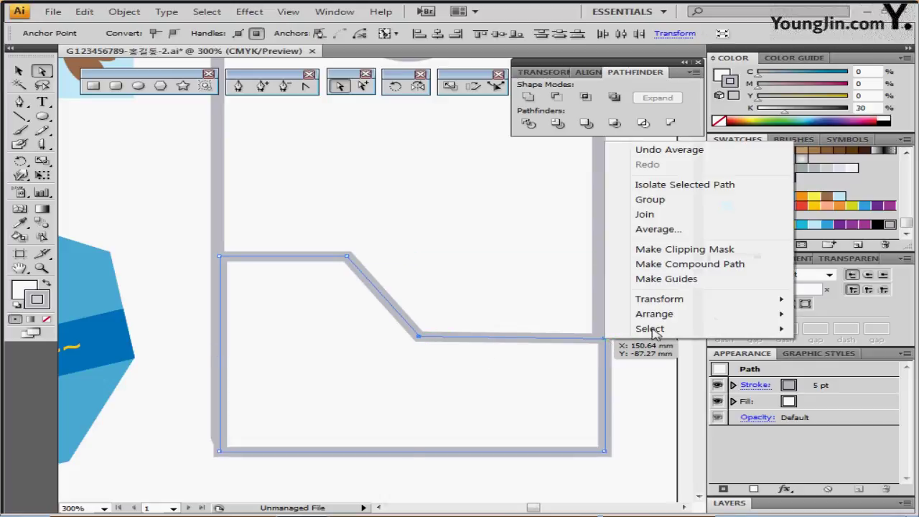
{"action": "left_click", "coordinate": [637, 228]}
{"action": "left_click", "coordinate": [419, 254]}
{"action": "left_click", "coordinate": [512, 242]}
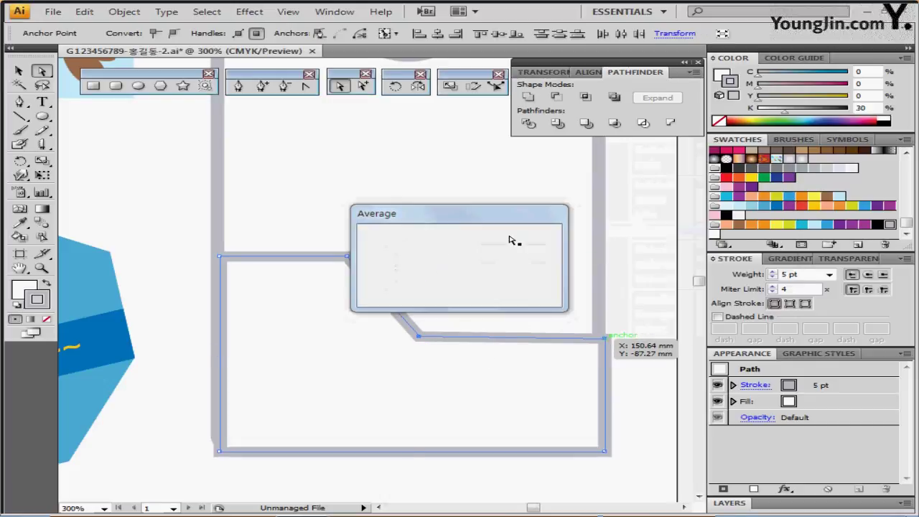
Swap the stepped panel's fill and stroke and leave it filled with the 30% gray without an outline.
{"action": "left_click", "coordinate": [515, 305], "text": "ctrl+alt"}
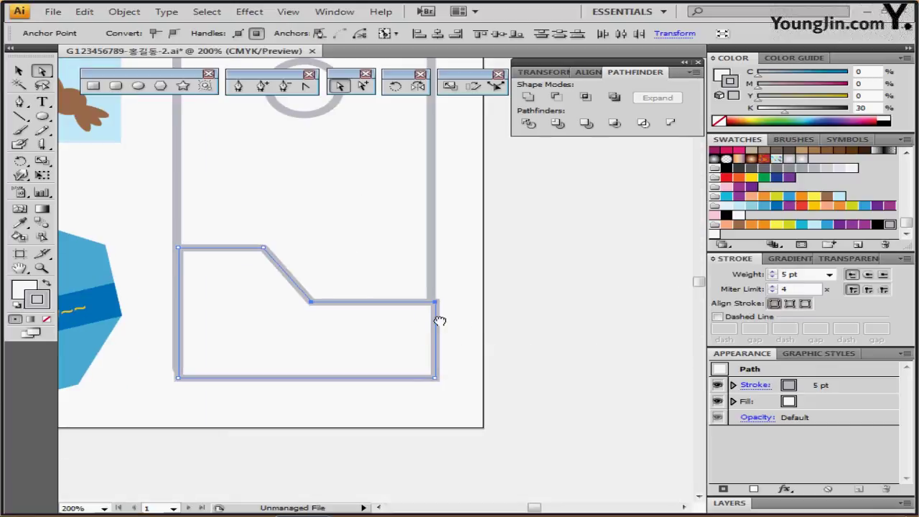
{"action": "left_click_drag", "start_coordinate": [439, 321], "coordinate": [471, 317]}
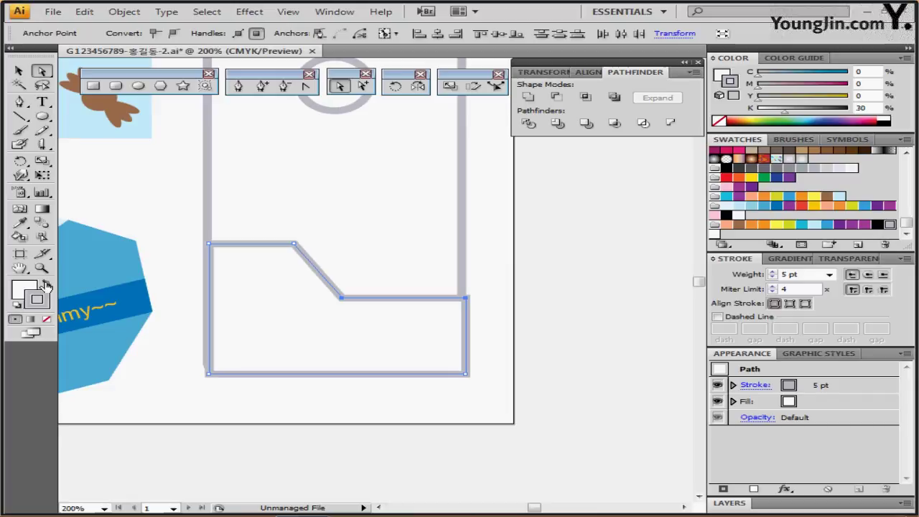
{"action": "left_click", "coordinate": [46, 285]}
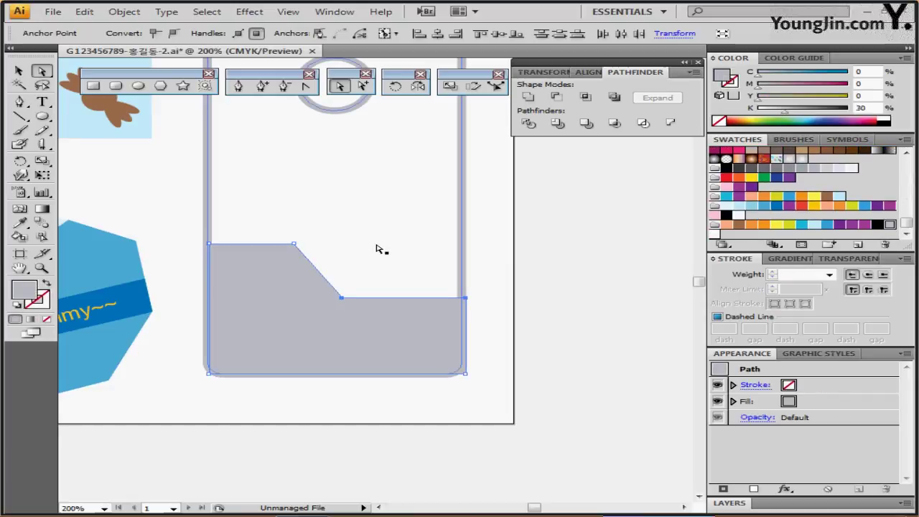
Round the stepped panel's corners with a 3 mm radius Round Corners effect and expand its appearance.
{"action": "left_click", "coordinate": [249, 15]}
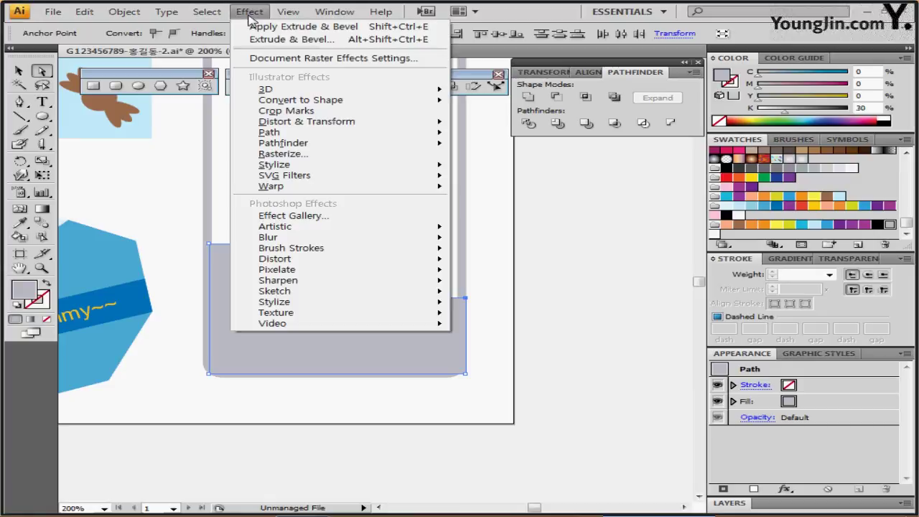
{"action": "mouse_move", "coordinate": [298, 136]}
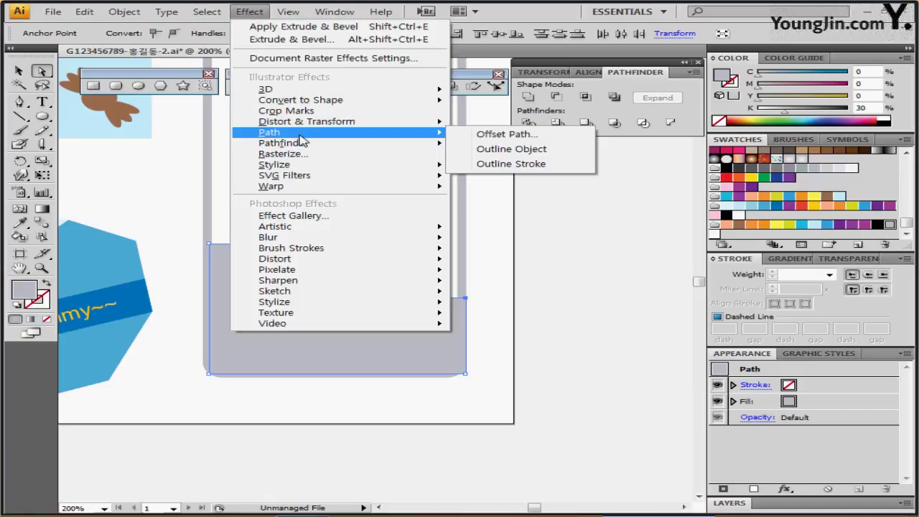
{"action": "mouse_move", "coordinate": [313, 164]}
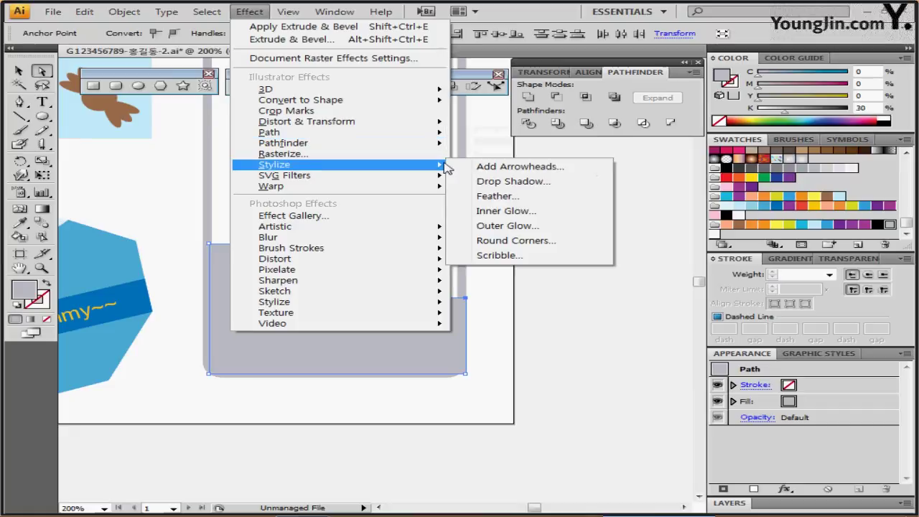
{"action": "left_click", "coordinate": [505, 241]}
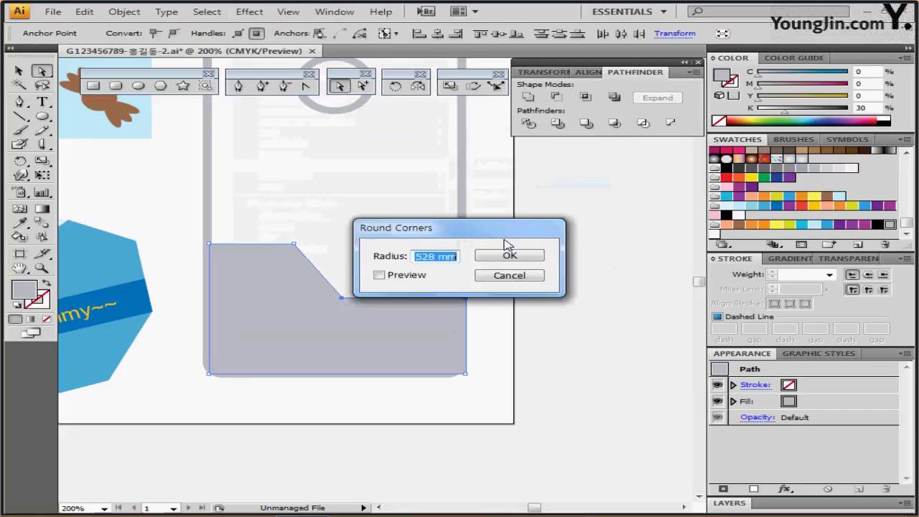
{"action": "left_click", "coordinate": [390, 273]}
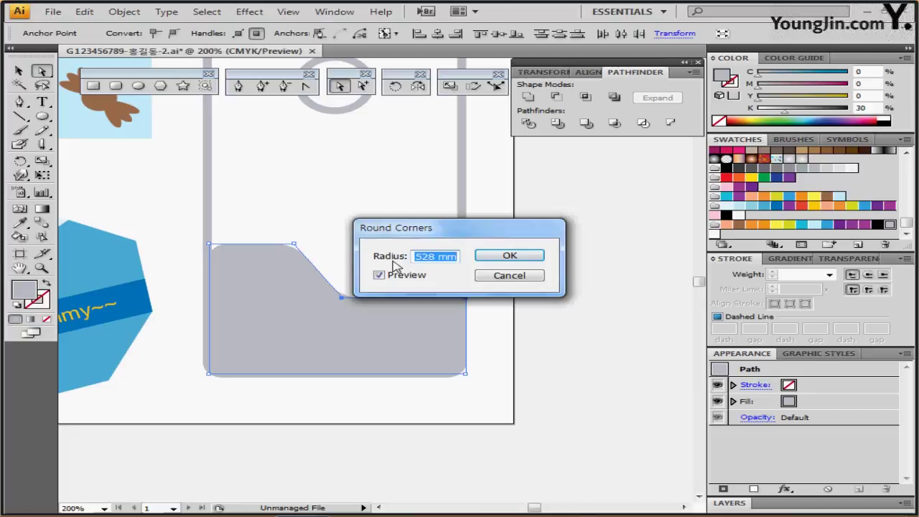
{"action": "type", "text": "3"}
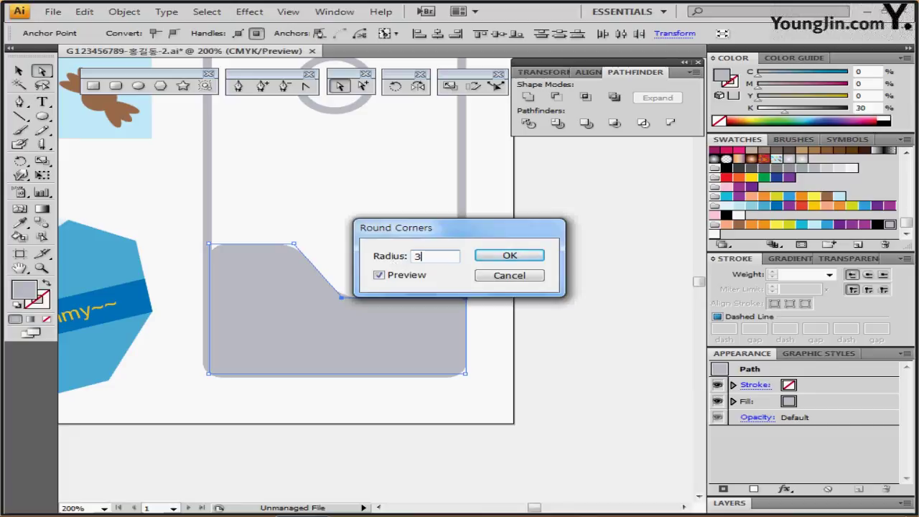
{"action": "key", "text": "Return"}
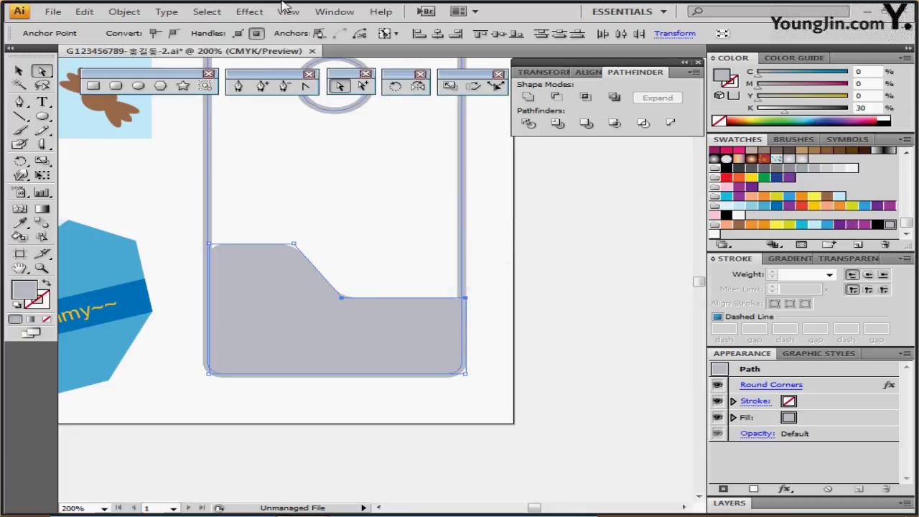
{"action": "left_click", "coordinate": [125, 11]}
{"action": "left_click", "coordinate": [182, 175]}
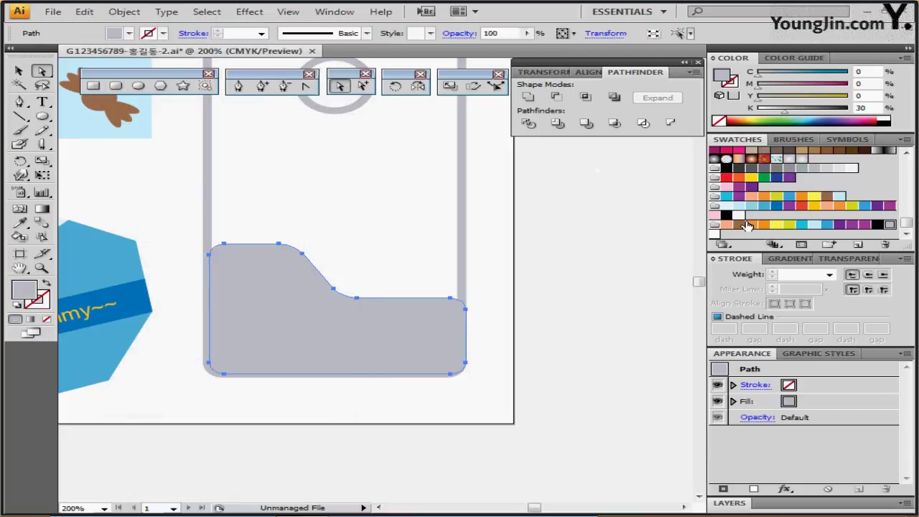
Fill the rounded panel with the radial New Gradient Swatch 2, check the colors of both gradient stops, and deselect the panel.
{"action": "left_click", "coordinate": [799, 160]}
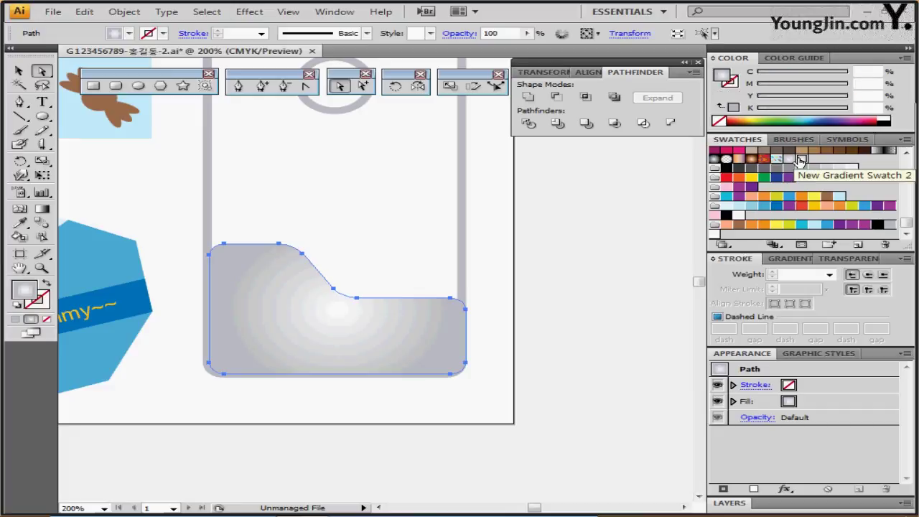
{"action": "left_click", "coordinate": [790, 259]}
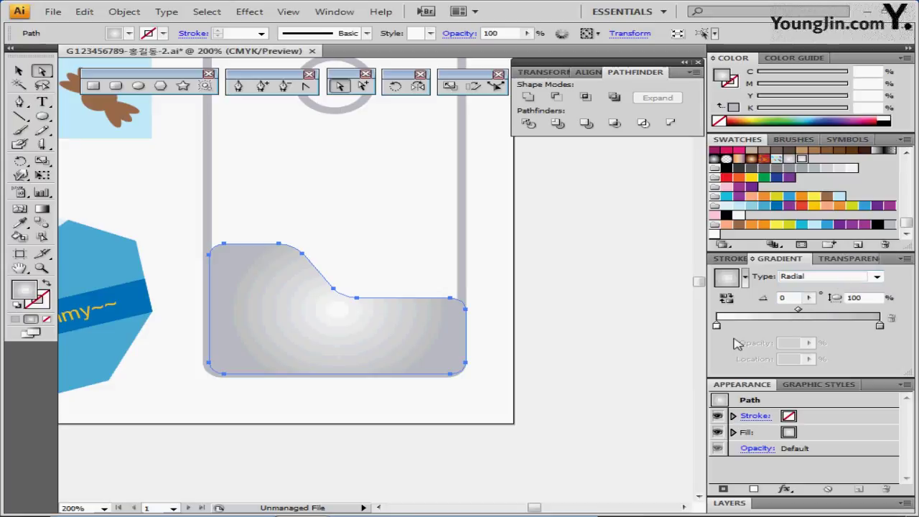
{"action": "double_click", "coordinate": [717, 327]}
{"action": "double_click", "coordinate": [881, 325]}
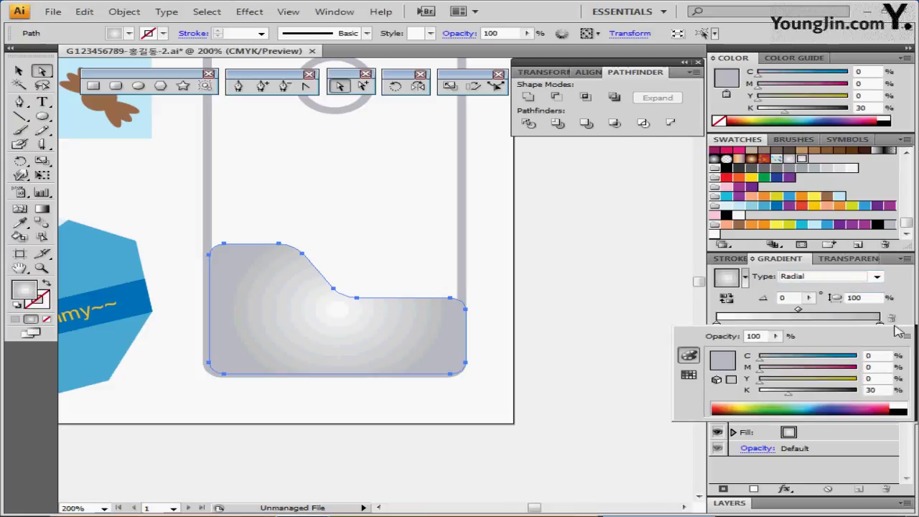
{"action": "left_click", "coordinate": [537, 248]}
Copy the pink rabbit character and place the copy over the taller left part of the gradient panel.
{"action": "left_click_drag", "start_coordinate": [354, 255], "coordinate": [349, 300]}
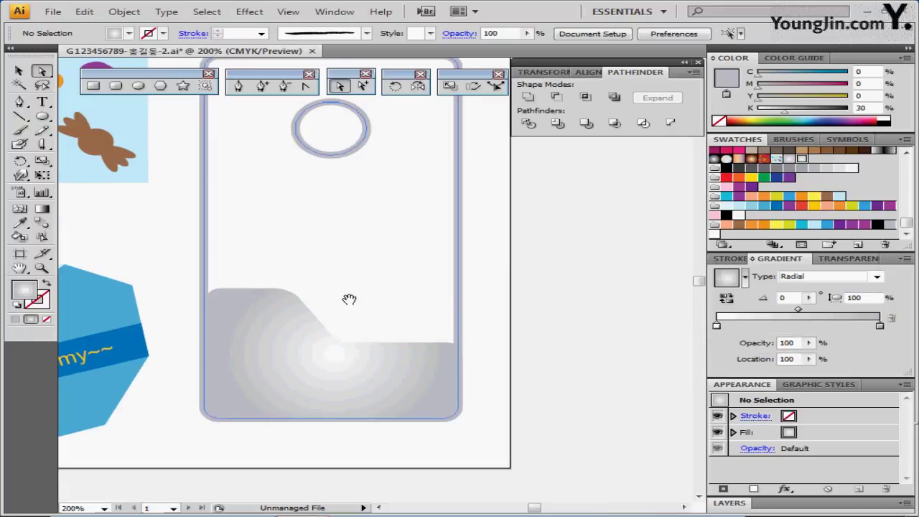
{"action": "left_click_drag", "start_coordinate": [335, 263], "coordinate": [396, 274]}
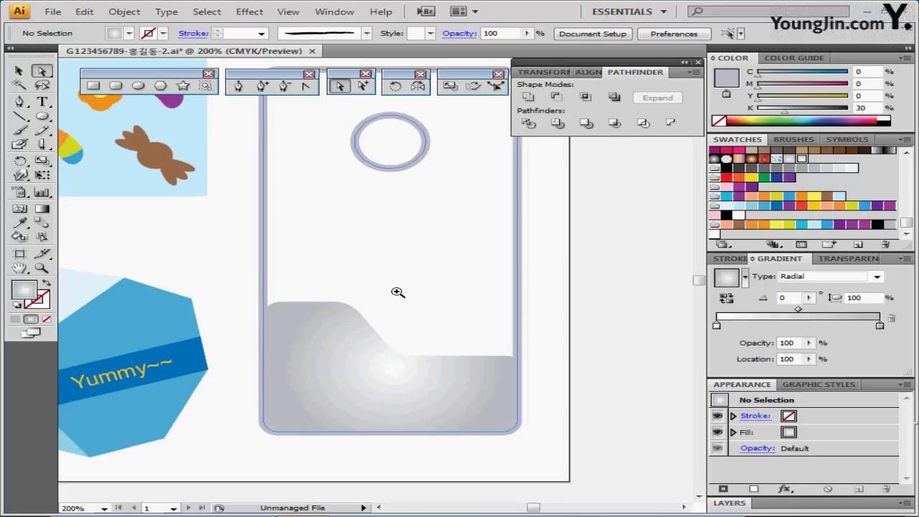
{"action": "left_click", "coordinate": [398, 292], "text": "ctrl+alt"}
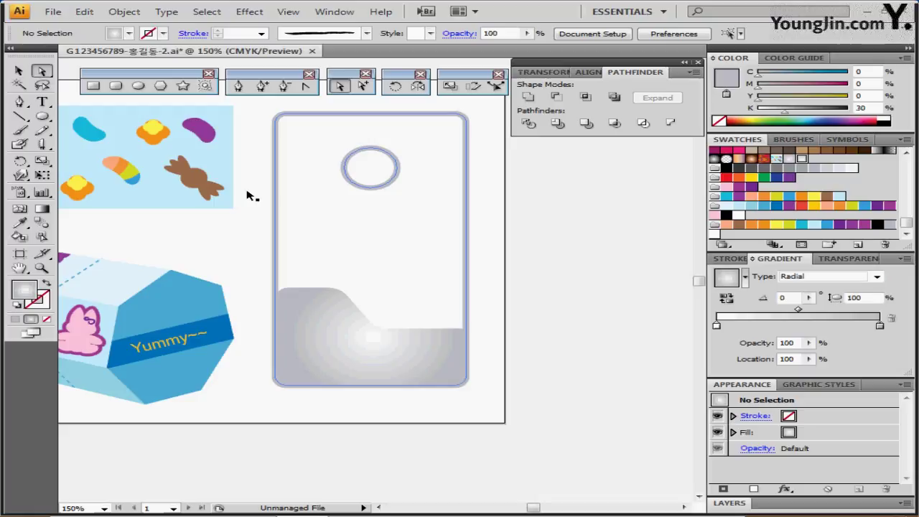
{"action": "key", "text": "space"}
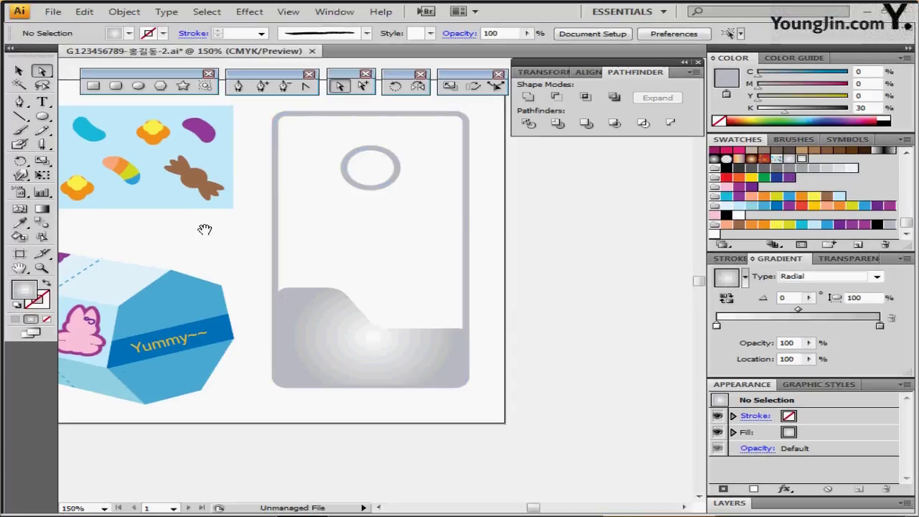
{"action": "left_click_drag", "start_coordinate": [190, 230], "coordinate": [314, 232]}
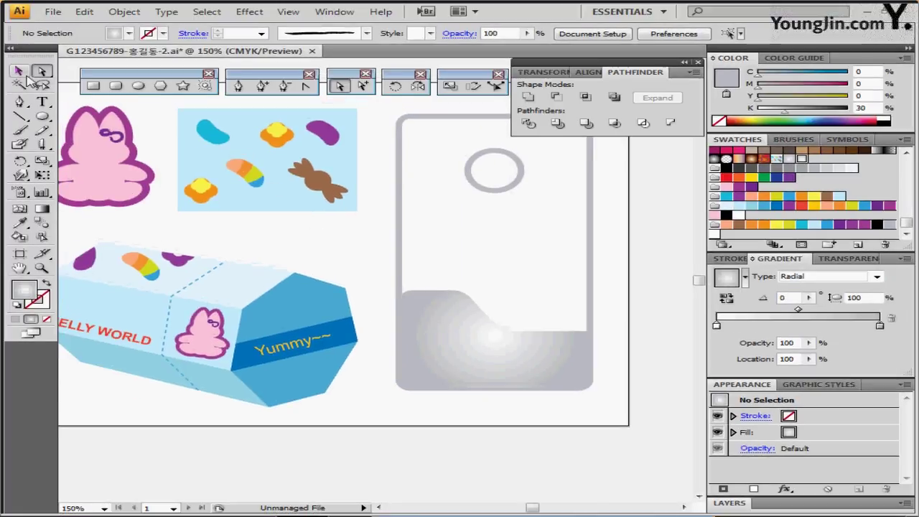
{"action": "left_click", "coordinate": [24, 74]}
{"action": "left_click", "coordinate": [120, 143]}
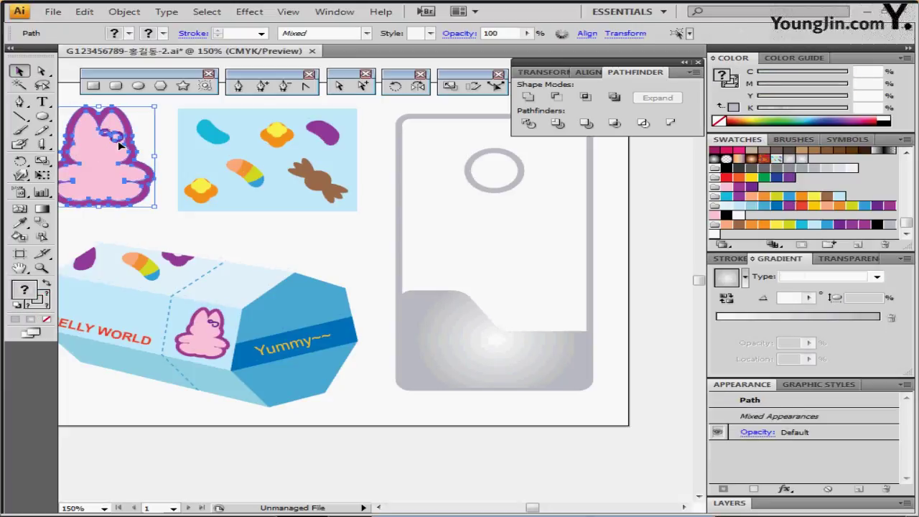
{"action": "key", "text": "ctrl"}
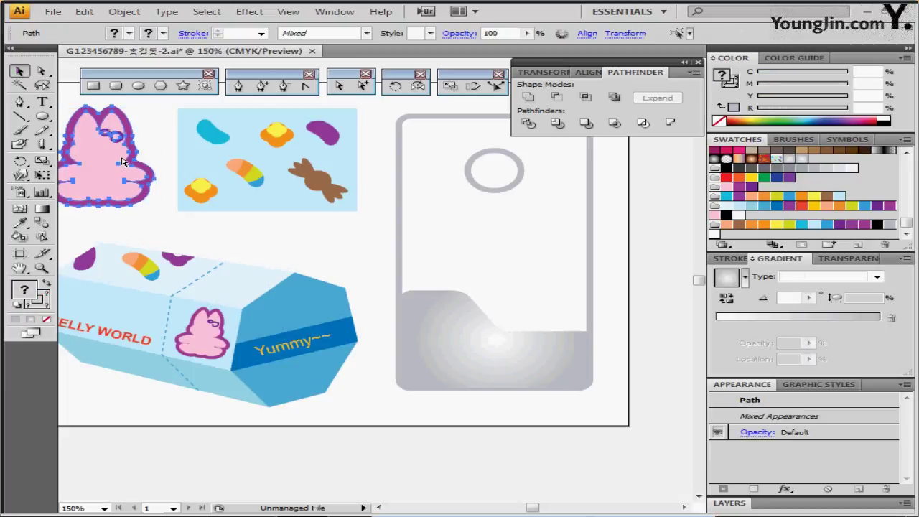
{"action": "key", "text": "ctrl+v"}
{"action": "left_click_drag", "start_coordinate": [369, 271], "coordinate": [450, 336]}
{"action": "left_click", "coordinate": [487, 365], "text": "ctrl"}
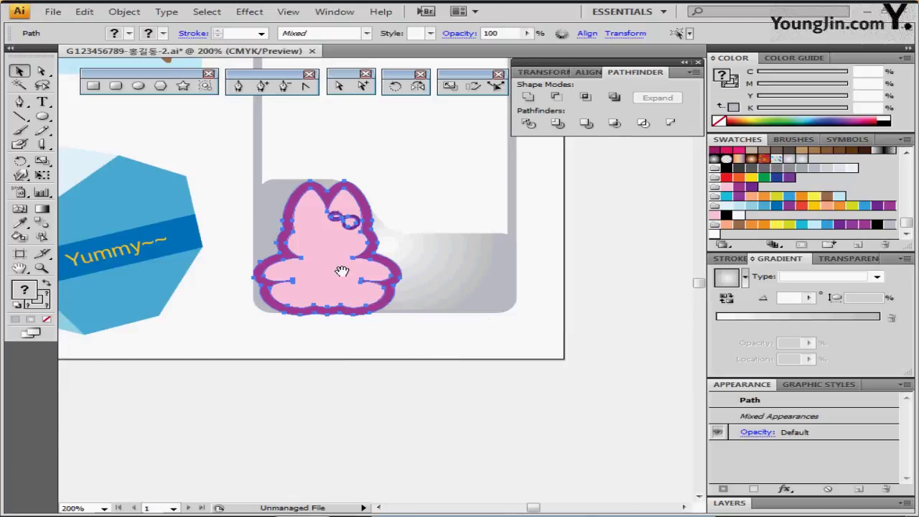
{"action": "key", "text": "ctrl+shift+b"}
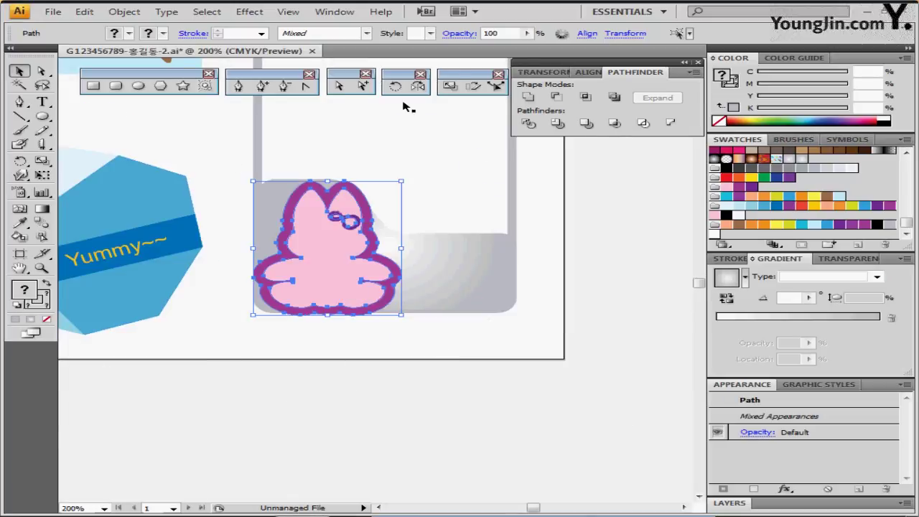
Scale the copied rabbit character uniformly to 70% on the gradient panel.
{"action": "double_click", "coordinate": [449, 87]}
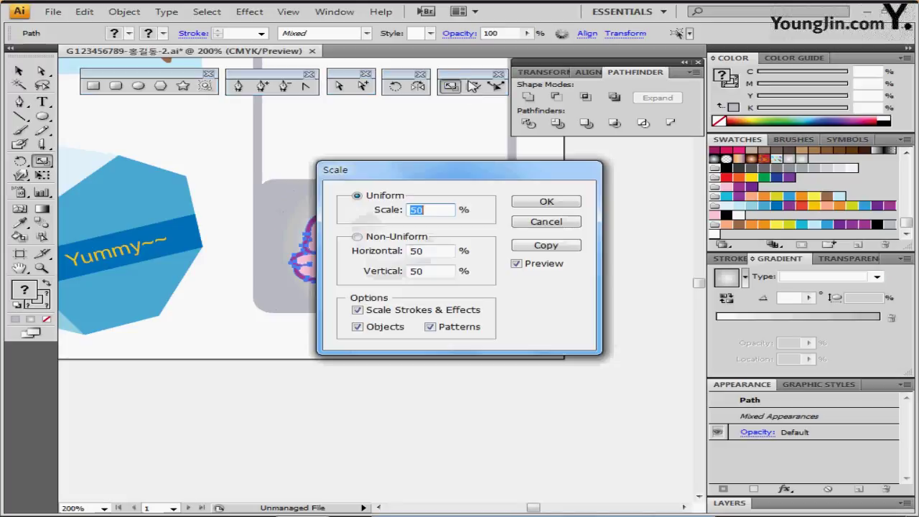
{"action": "type", "text": "70"}
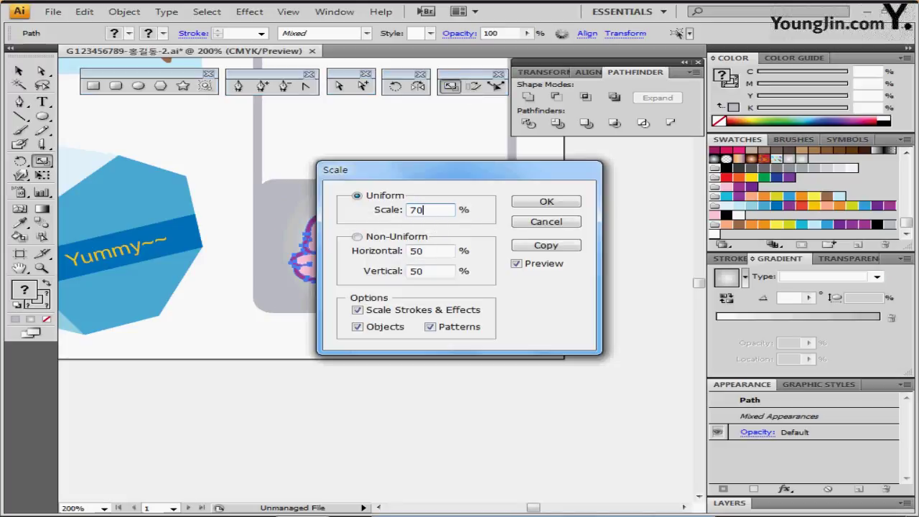
{"action": "left_click_drag", "start_coordinate": [429, 175], "coordinate": [618, 169]}
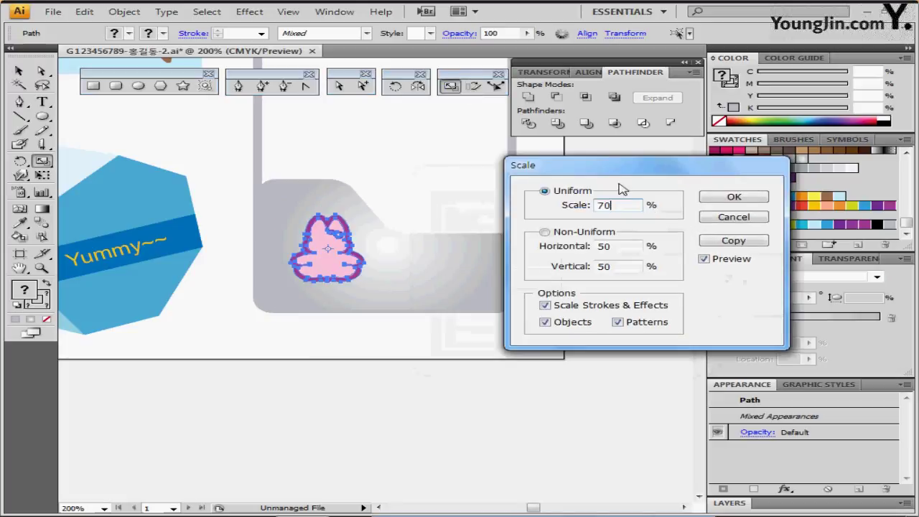
{"action": "key", "text": "Tab"}
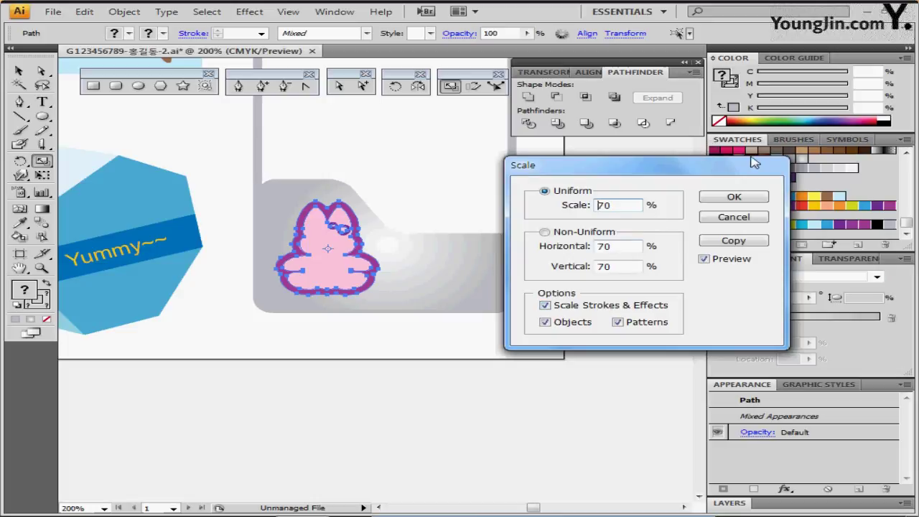
{"action": "left_click", "coordinate": [734, 196]}
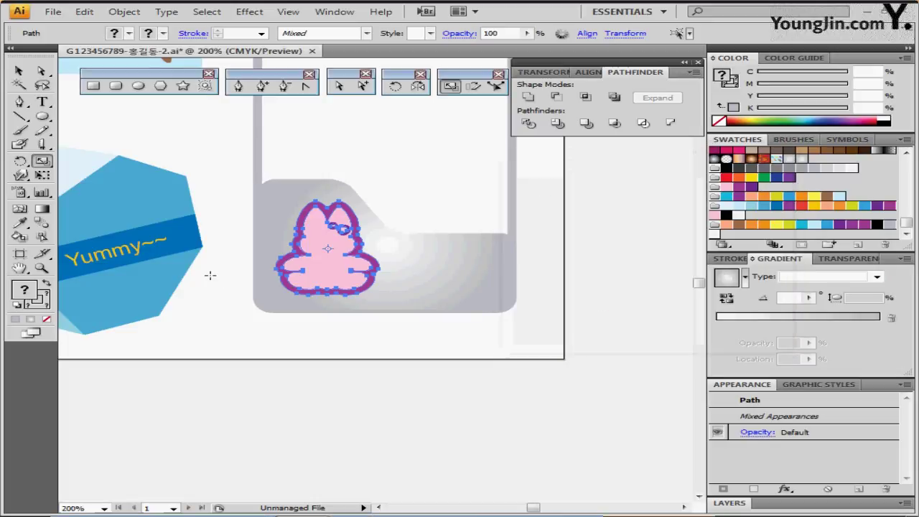
Isolate the rabbit's pink body shape, recolor its fill to C 20, M 0, Y 0, K 0, and leave it deselected.
{"action": "key", "text": "v"}
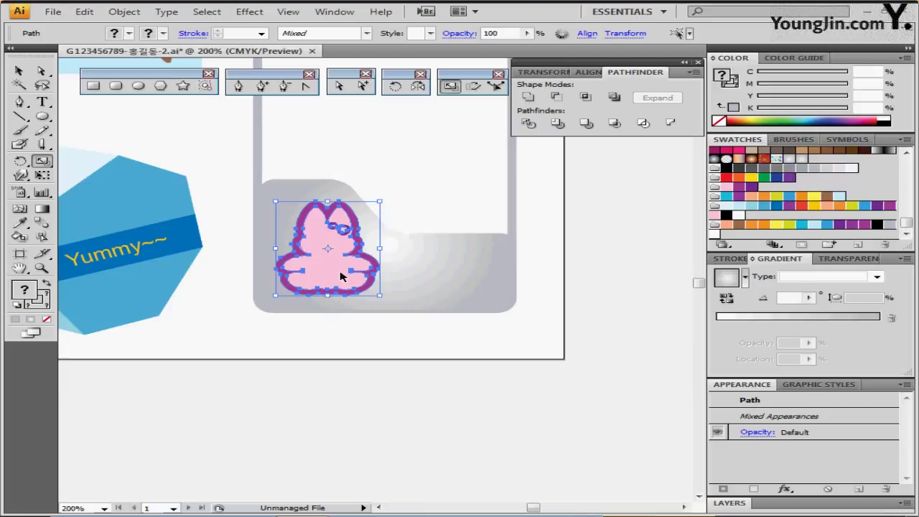
{"action": "double_click", "coordinate": [341, 275]}
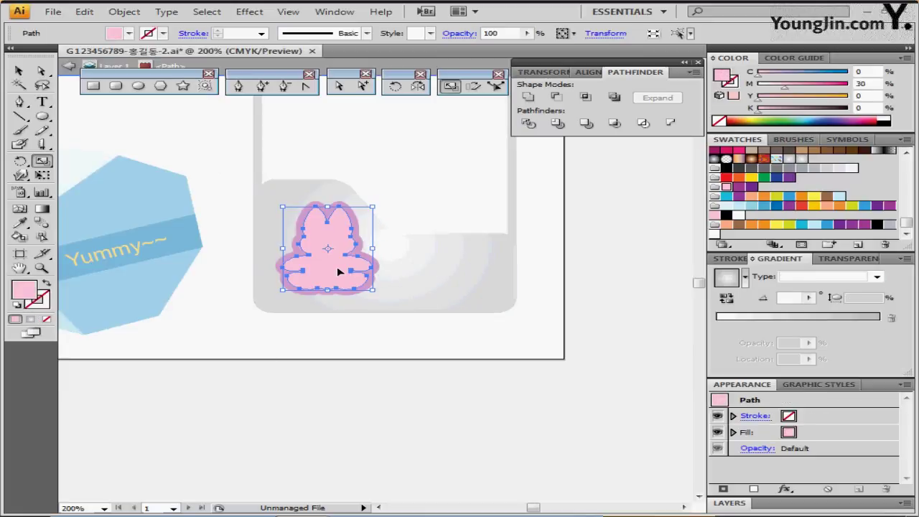
{"action": "key", "text": "s"}
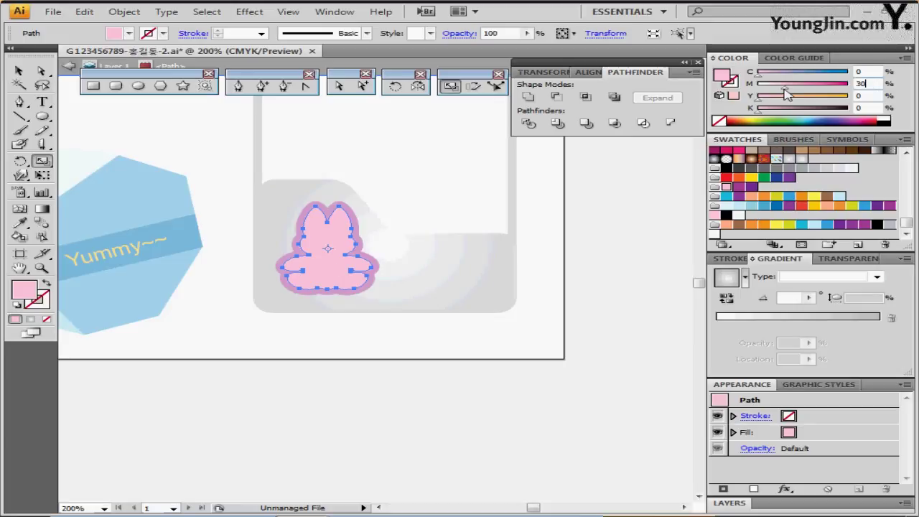
{"action": "left_click_drag", "start_coordinate": [786, 89], "coordinate": [750, 89]}
{"action": "type", "text": "20"}
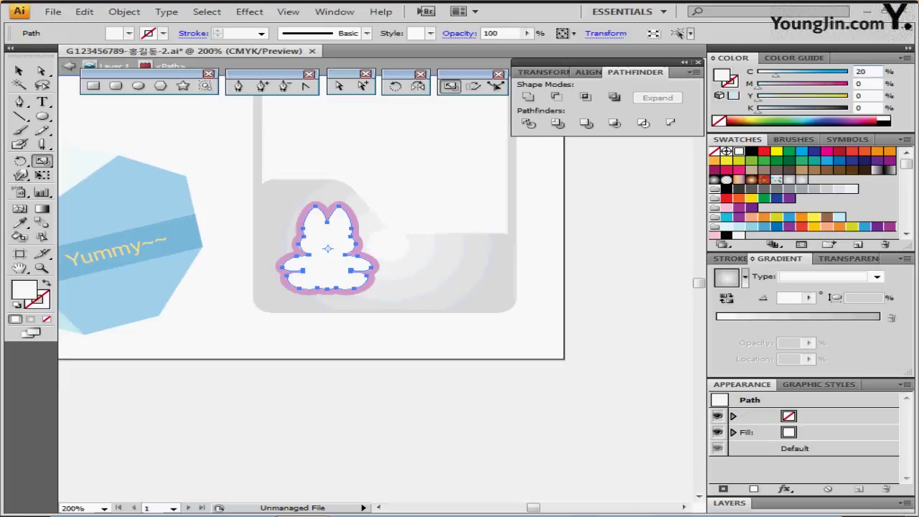
{"action": "key", "text": "Return"}
{"action": "left_click", "coordinate": [326, 352]}
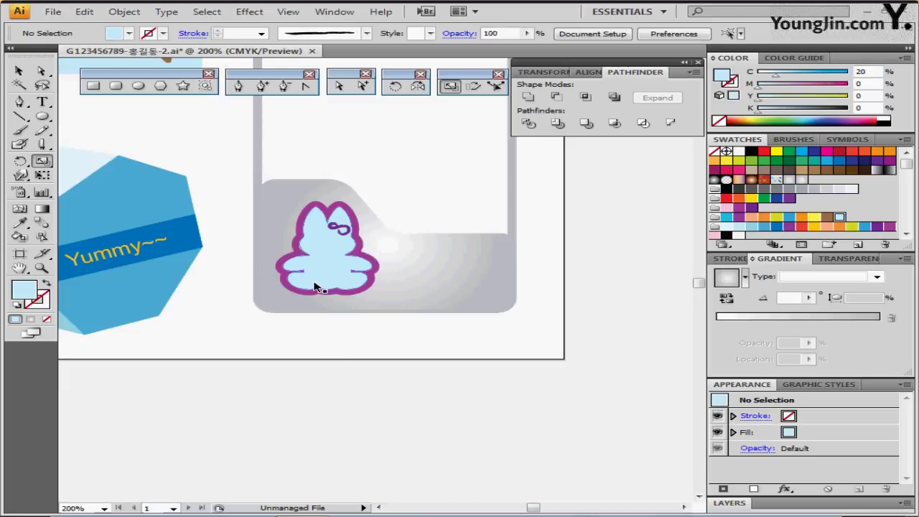
{"action": "left_click", "coordinate": [331, 250]}
{"action": "left_click", "coordinate": [344, 346]}
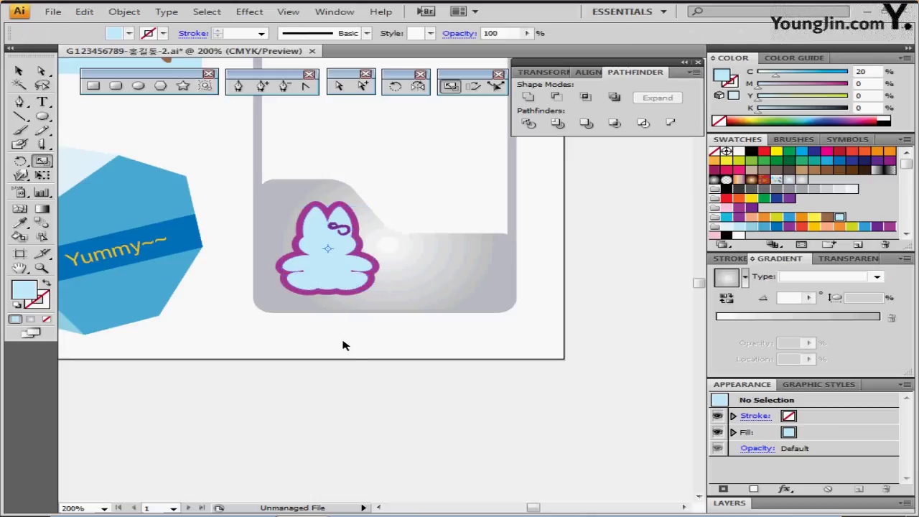
Bring the purple JELLY WORLD text hidden behind the gradient panel to the front.
{"action": "left_click_drag", "start_coordinate": [308, 260], "coordinate": [291, 279]}
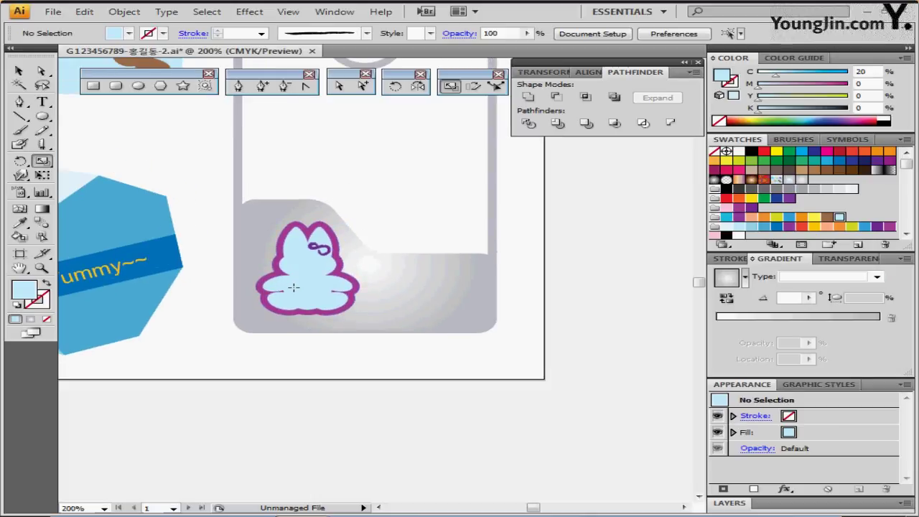
{"action": "left_click_drag", "start_coordinate": [347, 199], "coordinate": [349, 234]}
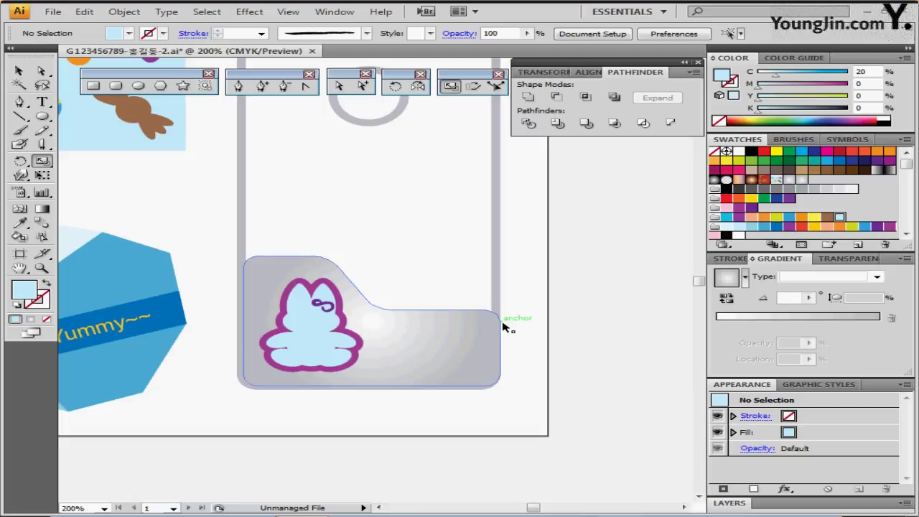
{"action": "key", "text": "ctrl+z"}
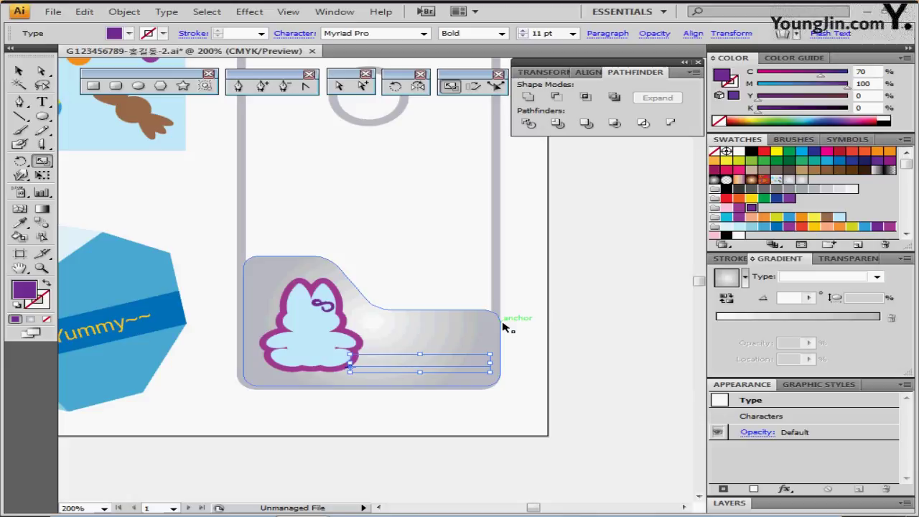
{"action": "key", "text": "ctrl+shift+]"}
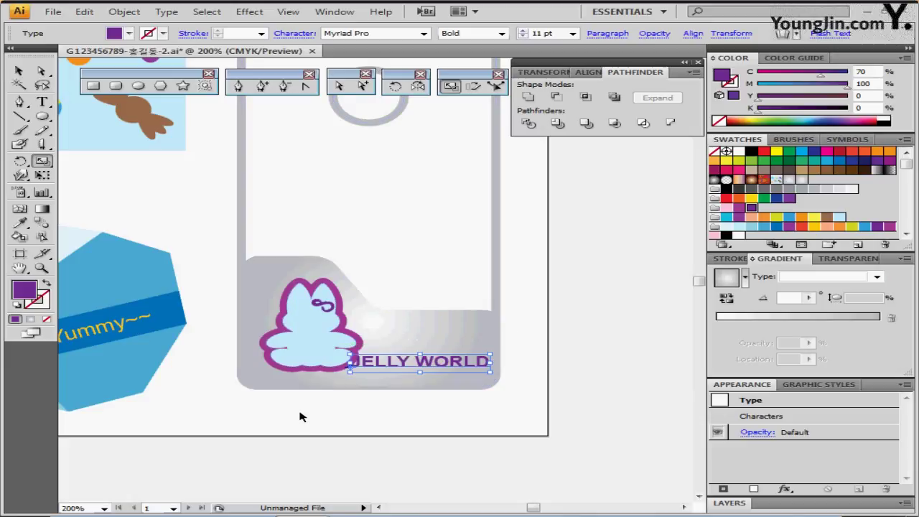
Select only the rabbit character, without the package shapes, and nudge it left and slightly down until it clears the JELLY WORLD text.
{"action": "key", "text": "ctrl+alt+2"}
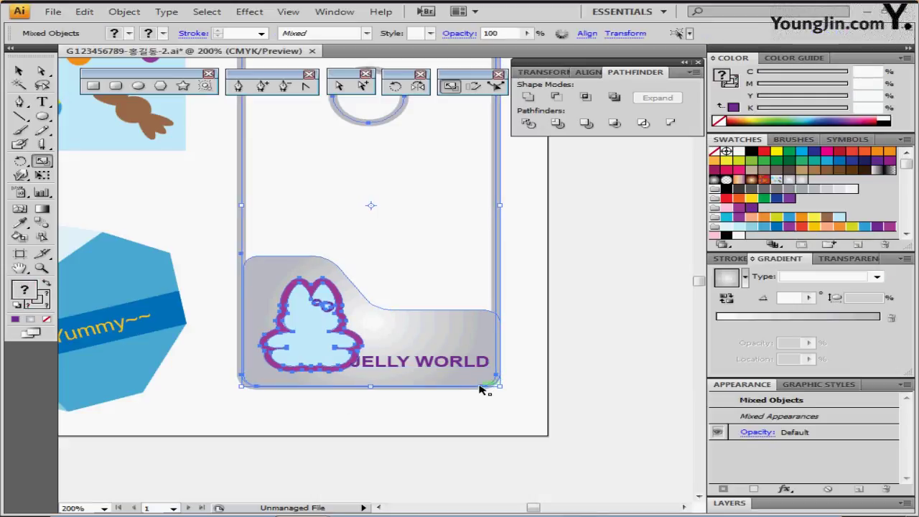
{"action": "left_click", "coordinate": [498, 206], "text": "shift"}
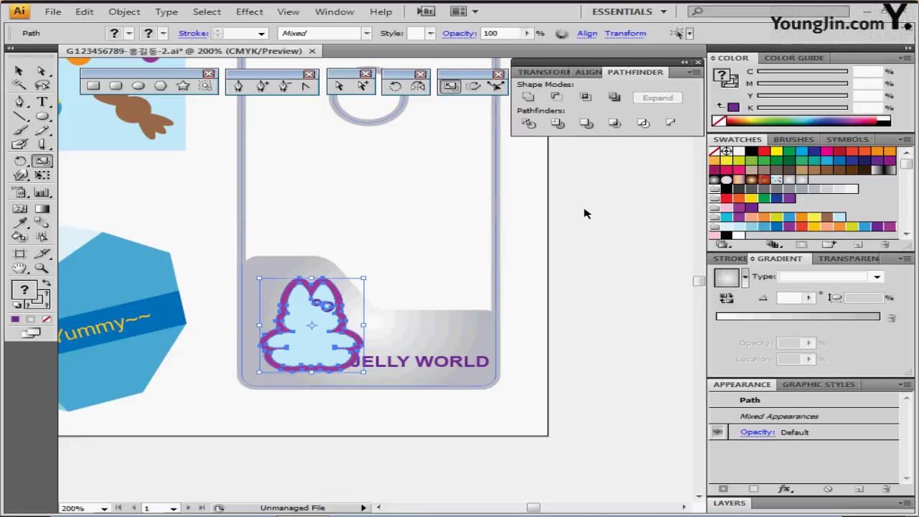
{"action": "key", "text": "Left"}
{"action": "key", "text": "Left"}
{"action": "key", "text": "Left"}
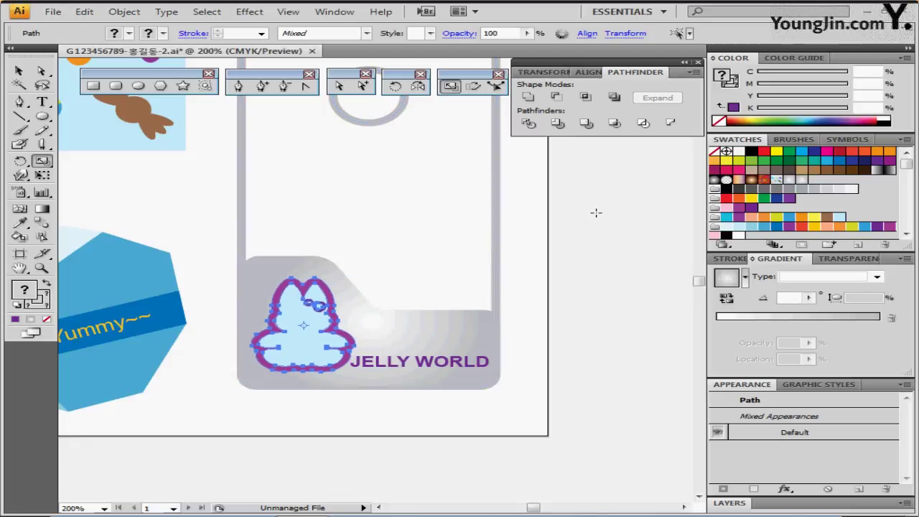
{"action": "key", "text": "Down"}
{"action": "key", "text": "Left"}
{"action": "key", "text": "Left"}
{"action": "key", "text": "Left"}
{"action": "key", "text": "Down"}
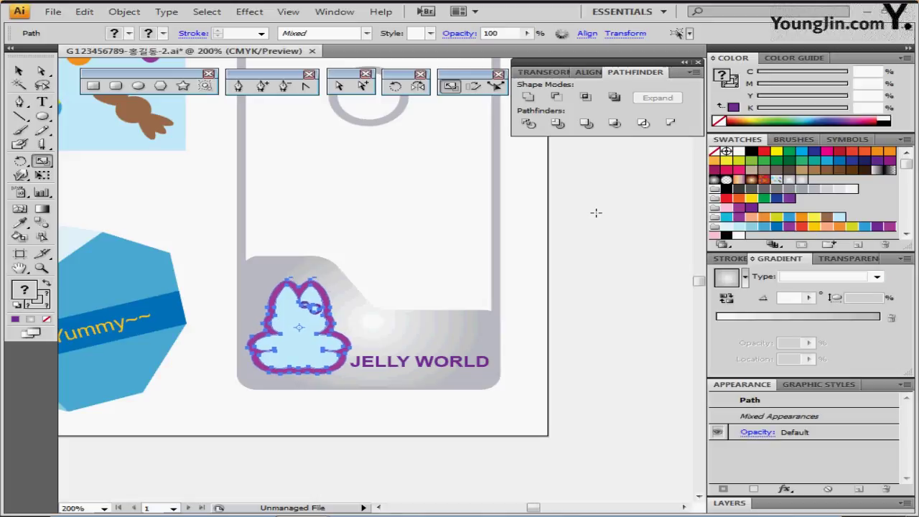
{"action": "key", "text": "Left"}
{"action": "key", "text": "Left"}
{"action": "key", "text": "Left"}
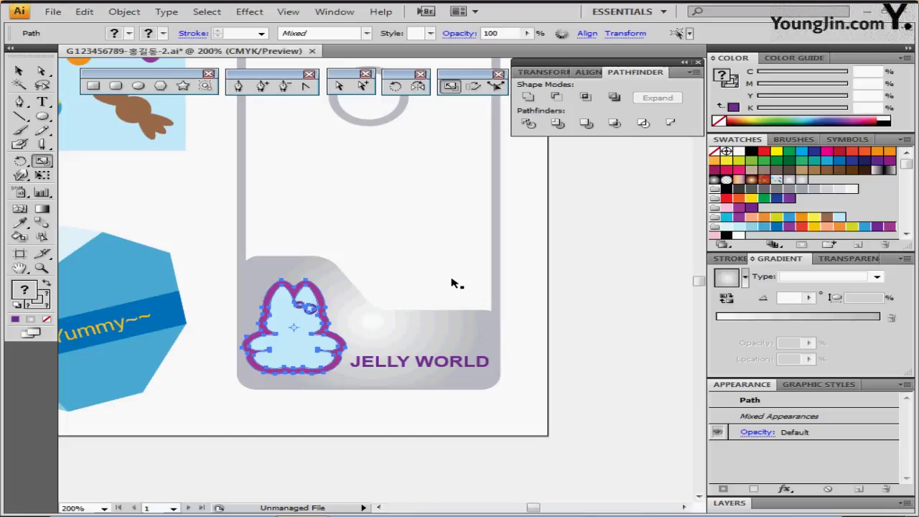
Check the character settings of the JELLY WORLD text and deselect it.
{"action": "key", "text": "ctrl+t"}
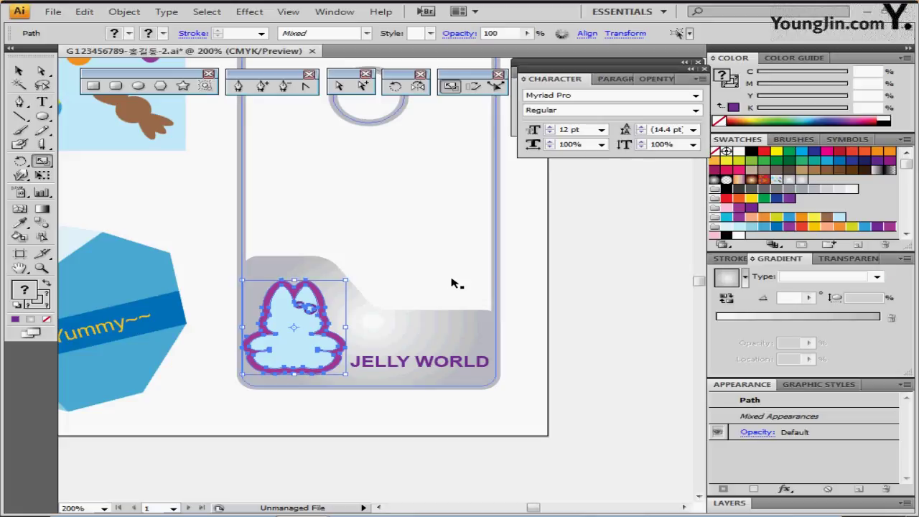
{"action": "left_click", "coordinate": [464, 362]}
{"action": "key", "text": "ctrl+t"}
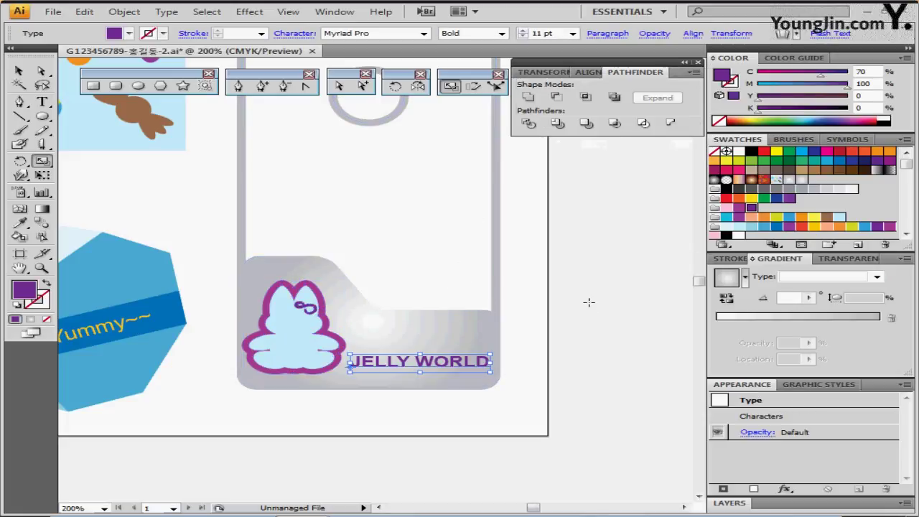
{"action": "key", "text": "ctrl+shift+b"}
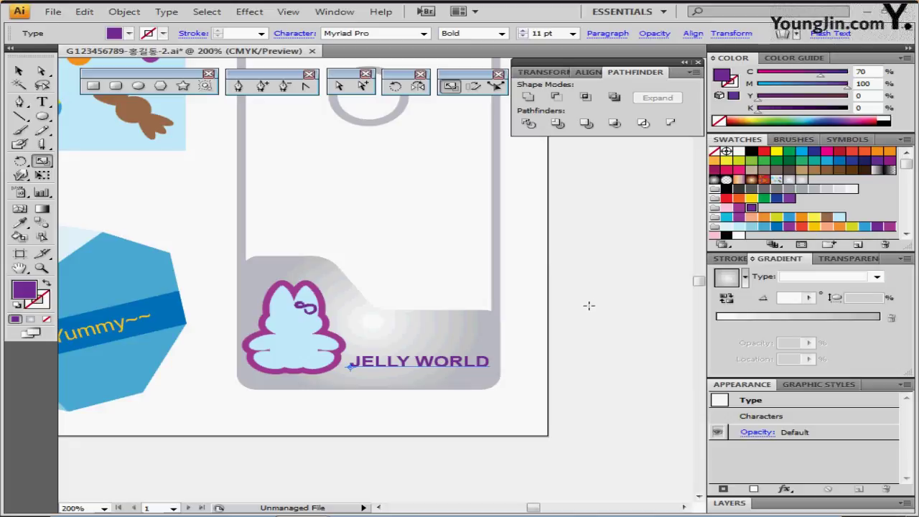
{"action": "left_click", "coordinate": [578, 309], "text": "ctrl"}
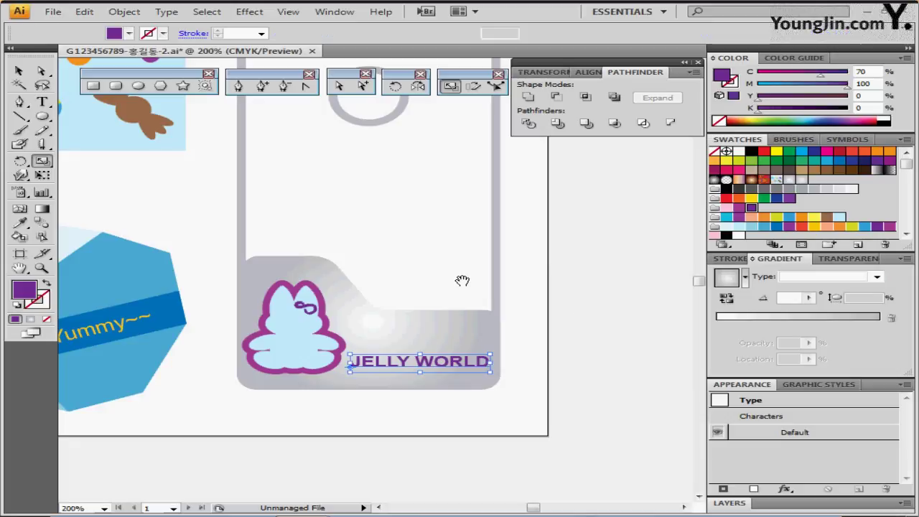
Offset the package's compound path inward by -1 mm to make a smaller inner copy.
{"action": "left_click_drag", "start_coordinate": [462, 281], "coordinate": [462, 318]}
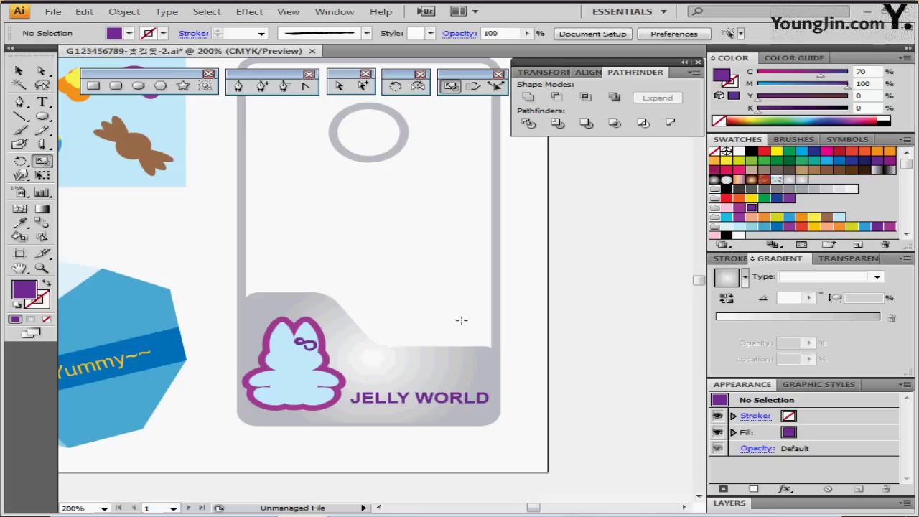
{"action": "left_click", "coordinate": [420, 214]}
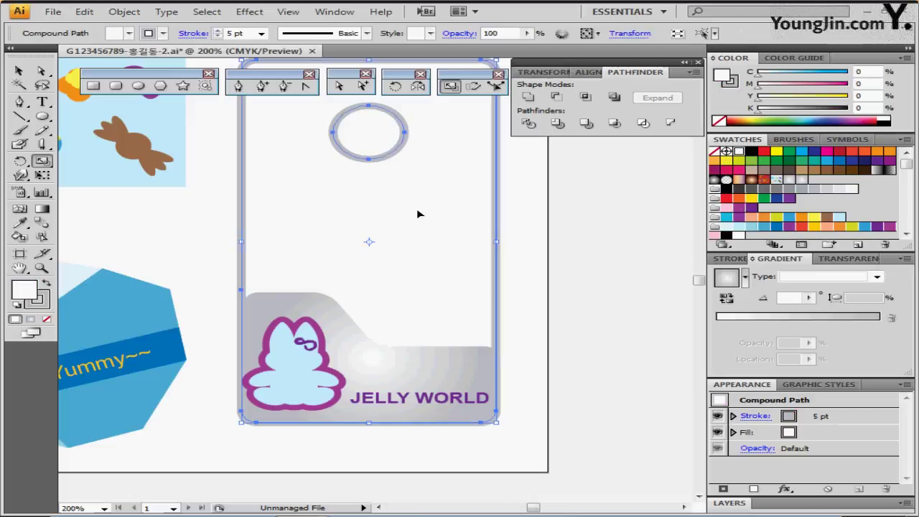
{"action": "key", "text": "ctrl+shift+b"}
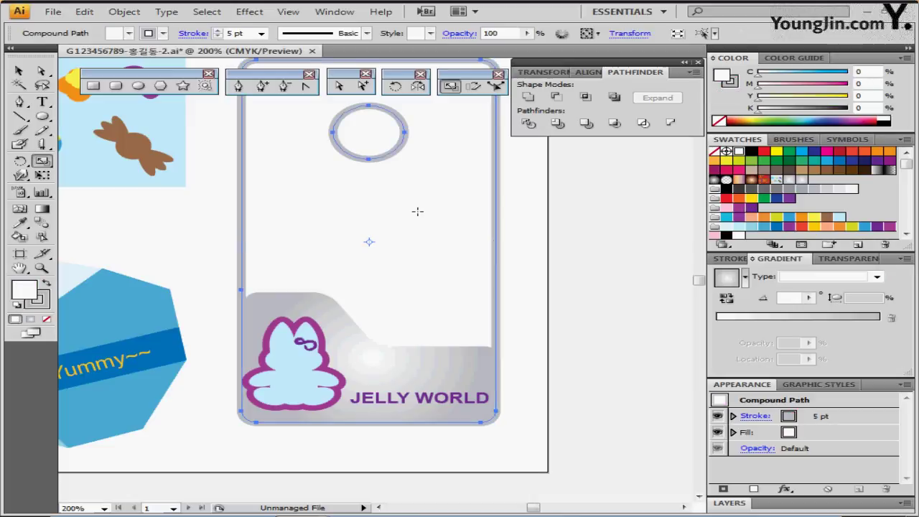
{"action": "left_click", "coordinate": [119, 13]}
{"action": "mouse_move", "coordinate": [194, 272]}
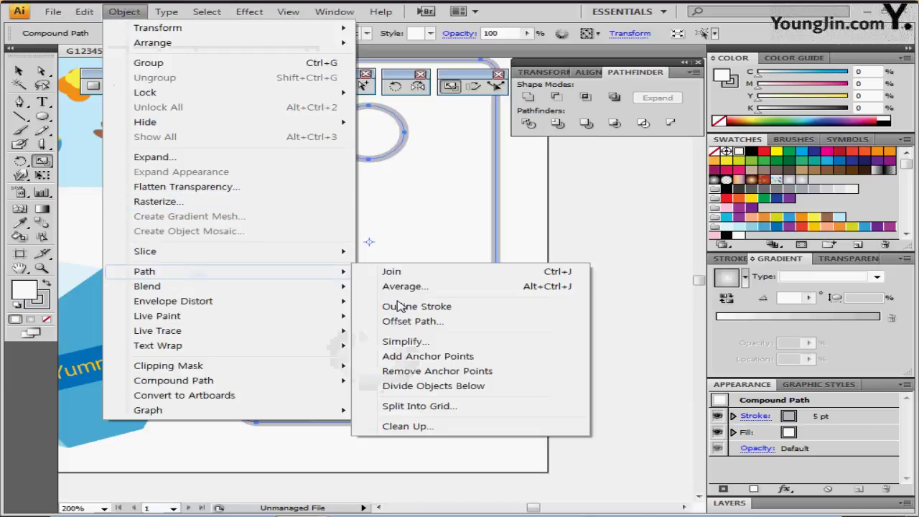
{"action": "left_click", "coordinate": [418, 323]}
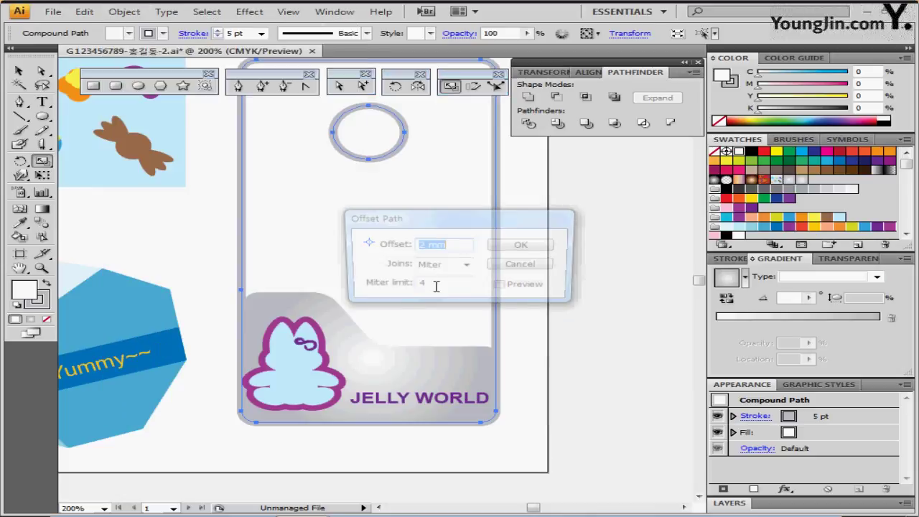
{"action": "type", "text": "-"}
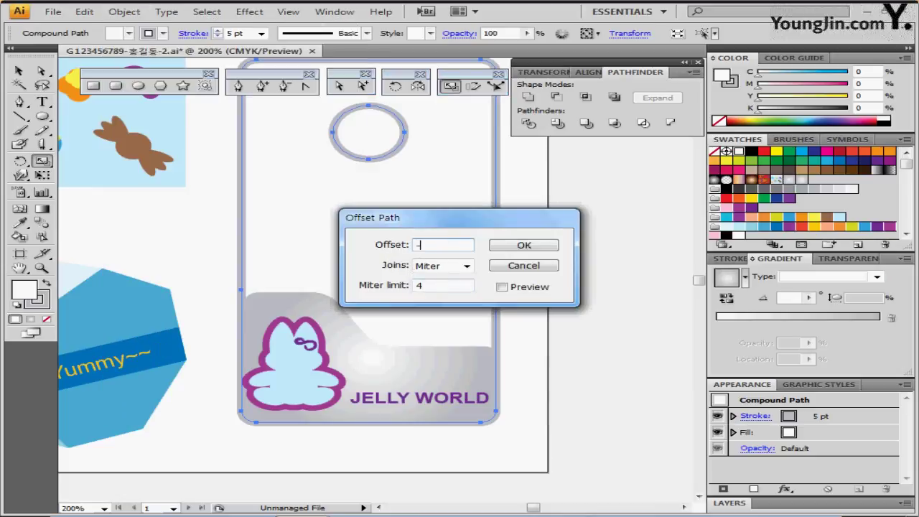
{"action": "type", "text": "1"}
{"action": "left_click", "coordinate": [523, 245]}
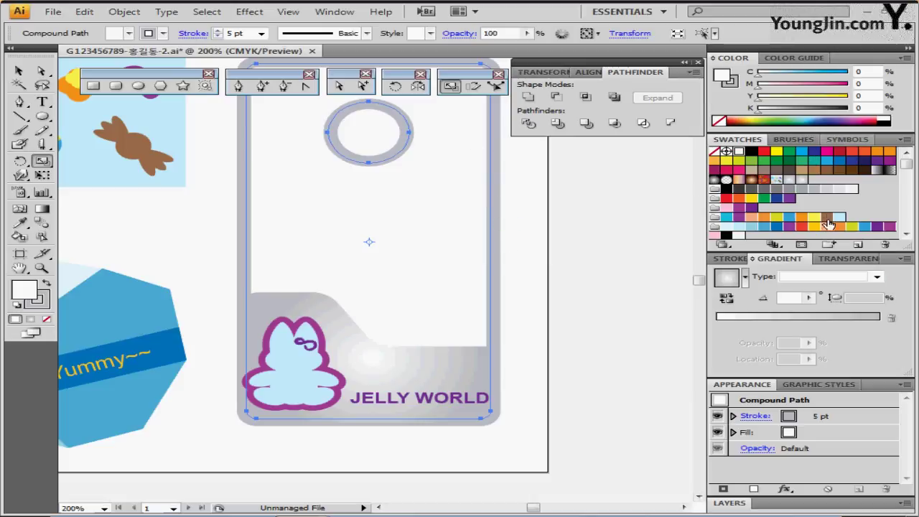
Fill the inner offset shape with the candy pattern swatch and remove its stroke.
{"action": "left_click", "coordinate": [787, 180]}
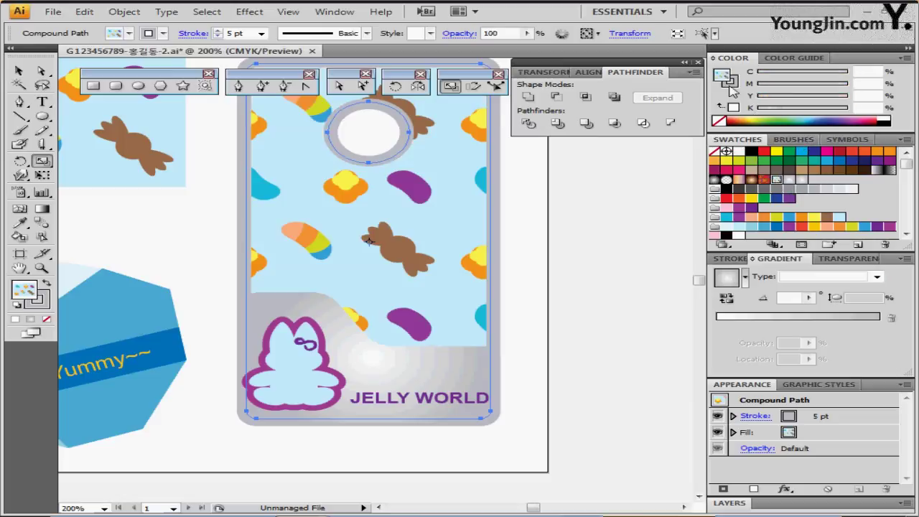
{"action": "left_click", "coordinate": [730, 82]}
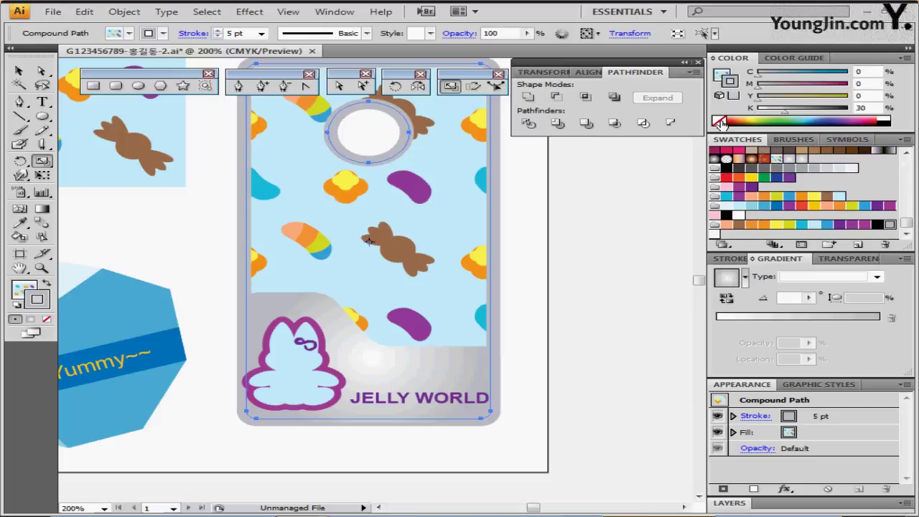
{"action": "left_click", "coordinate": [720, 120]}
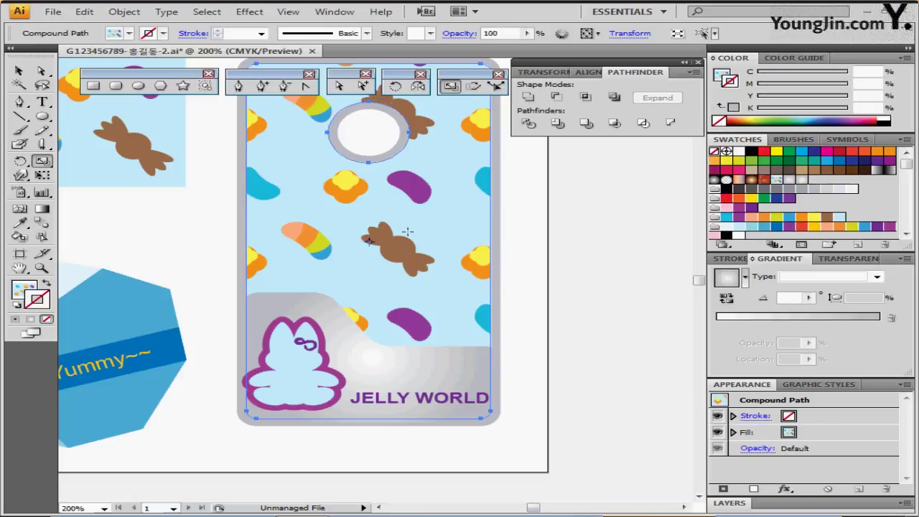
{"action": "scroll", "coordinate": [409, 234], "scroll_direction": "up", "scroll_amount": 1}
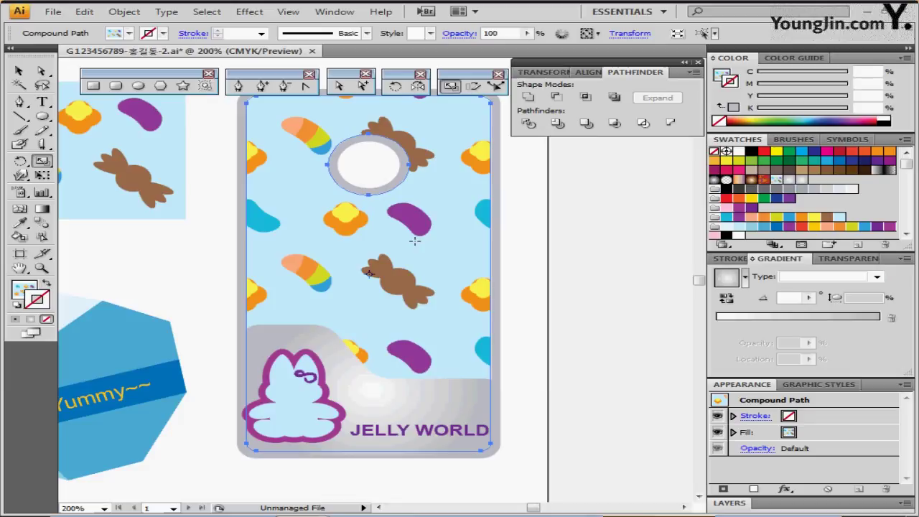
Scale only the candy pattern inside the inner offset shape uniformly to 50%, leaving objects out of the scaling.
{"action": "scroll", "coordinate": [356, 216], "scroll_direction": "up", "scroll_amount": 2}
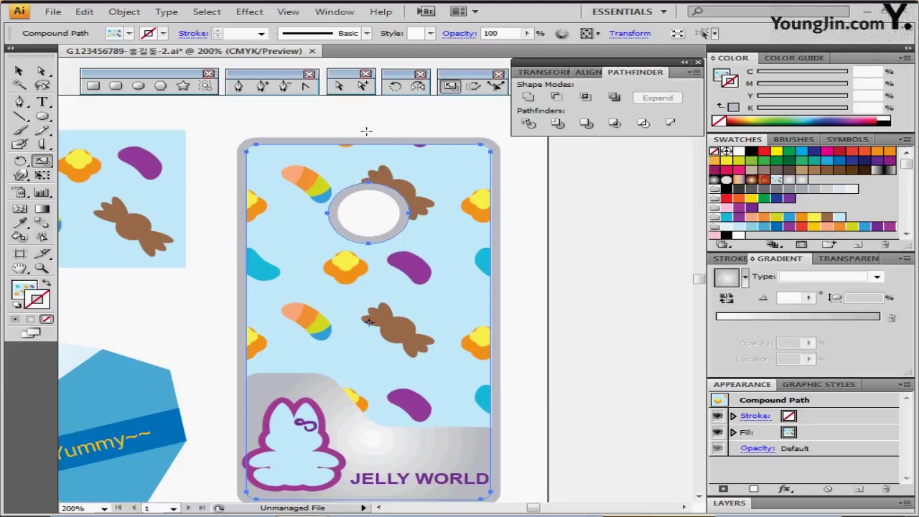
{"action": "double_click", "coordinate": [451, 86]}
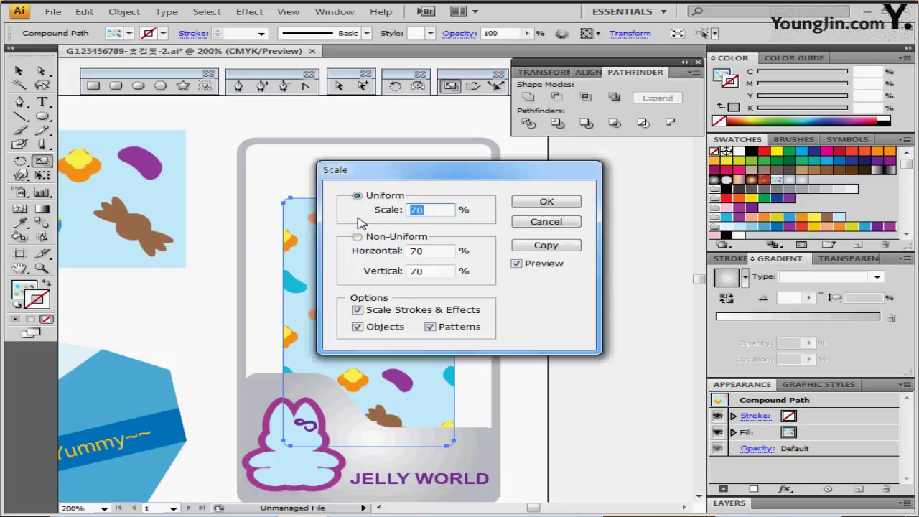
{"action": "type", "text": "50"}
{"action": "left_click_drag", "start_coordinate": [332, 163], "coordinate": [517, 117]}
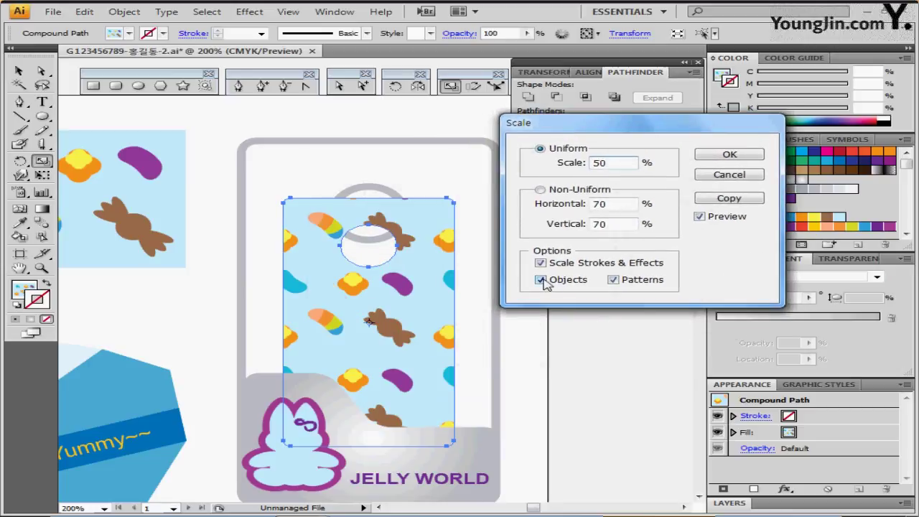
{"action": "left_click", "coordinate": [541, 280]}
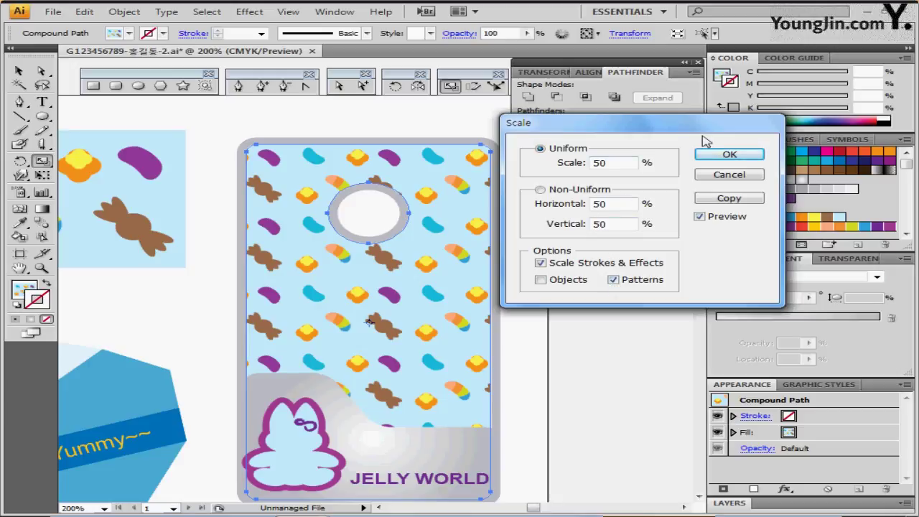
{"action": "left_click", "coordinate": [728, 154]}
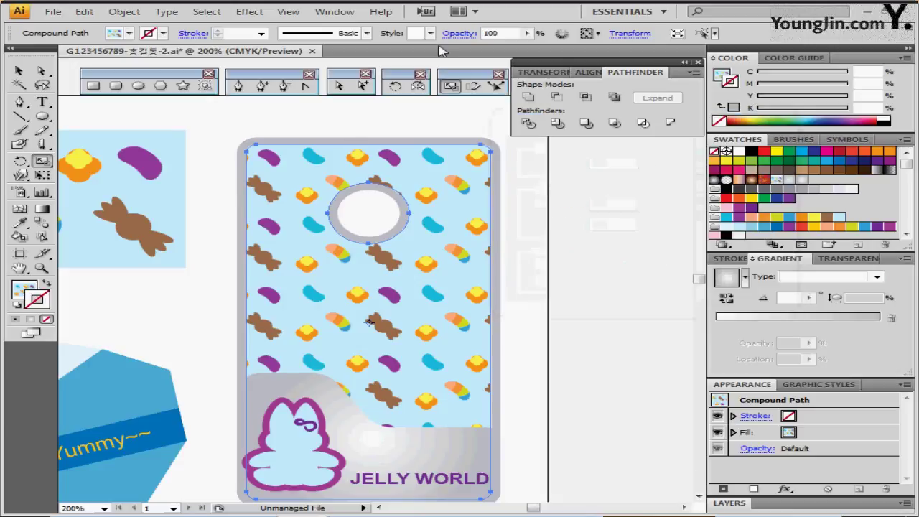
Set the pattern-filled inner shape's opacity to 50% and deselect it.
{"action": "left_click", "coordinate": [452, 34]}
{"action": "left_click", "coordinate": [453, 34]}
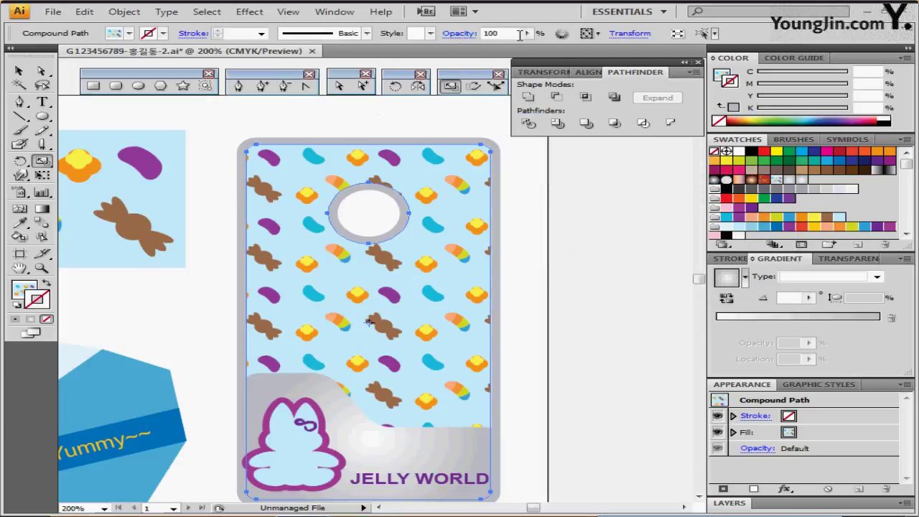
{"action": "left_click_drag", "start_coordinate": [518, 34], "coordinate": [456, 25]}
{"action": "type", "text": "50"}
{"action": "key", "text": "Return"}
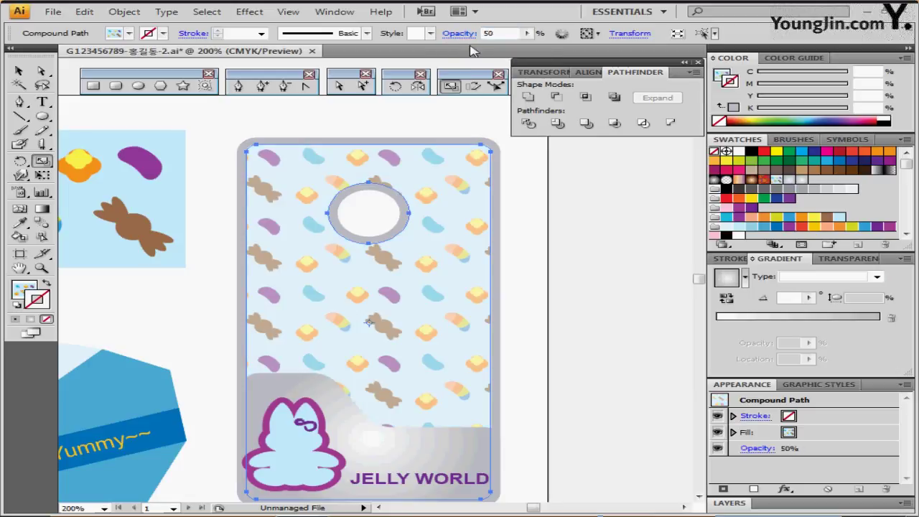
{"action": "left_click", "coordinate": [550, 194]}
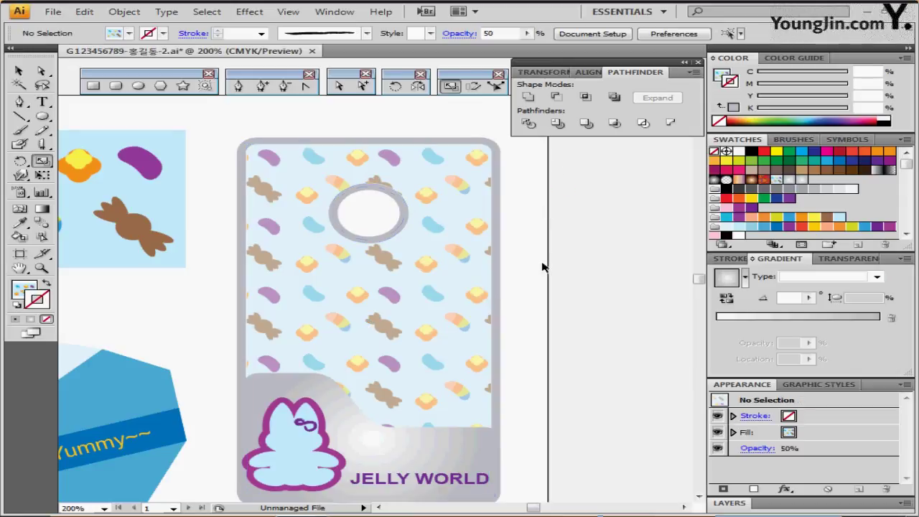
Select all parts of the hang-tag package, including the rabbit and the JELLY WORLD text, and group them.
{"action": "scroll", "coordinate": [525, 283], "scroll_direction": "down", "scroll_amount": 2}
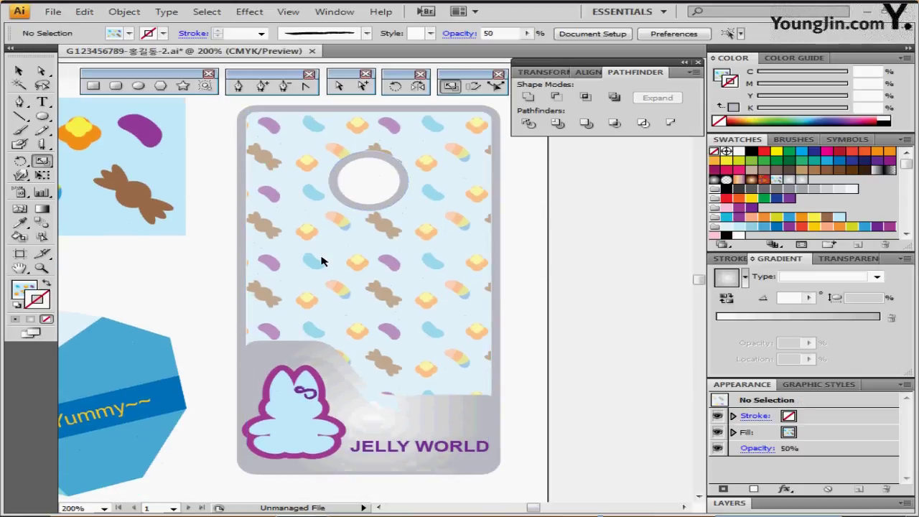
{"action": "left_click_drag", "start_coordinate": [220, 104], "coordinate": [514, 486]}
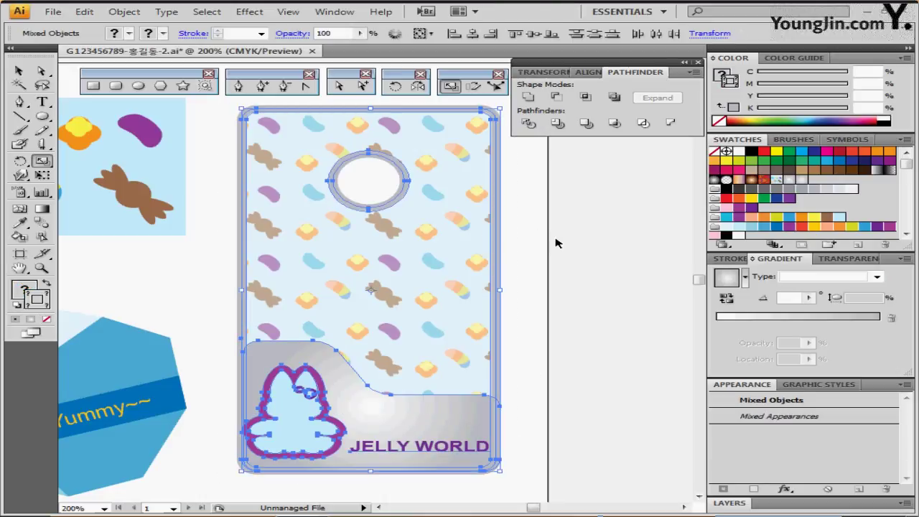
{"action": "key", "text": "ctrl+g"}
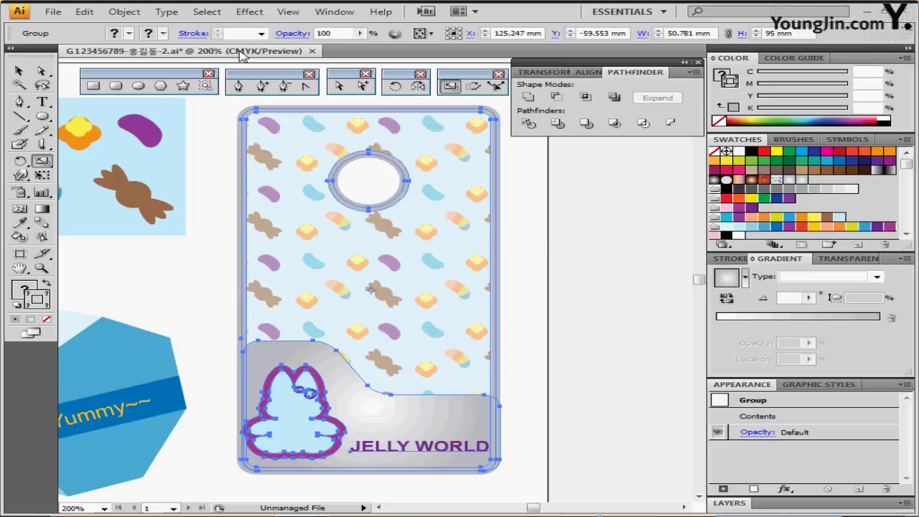
Start a Drop Shadow effect on the grouped package with the preview enabled.
{"action": "left_click", "coordinate": [249, 12]}
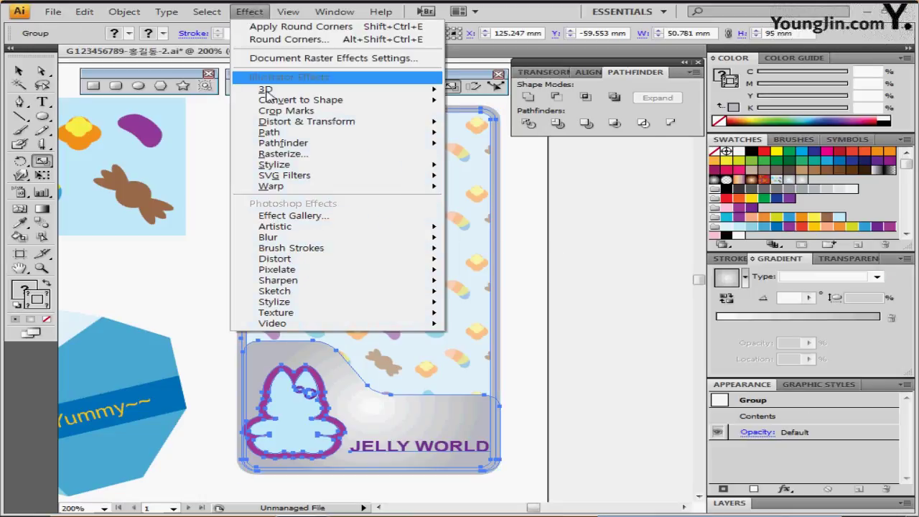
{"action": "mouse_move", "coordinate": [285, 167]}
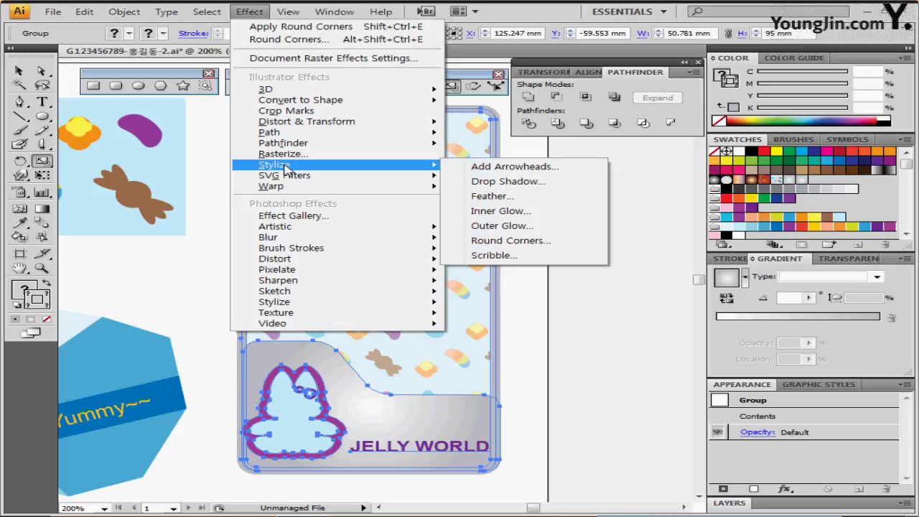
{"action": "left_click", "coordinate": [493, 184]}
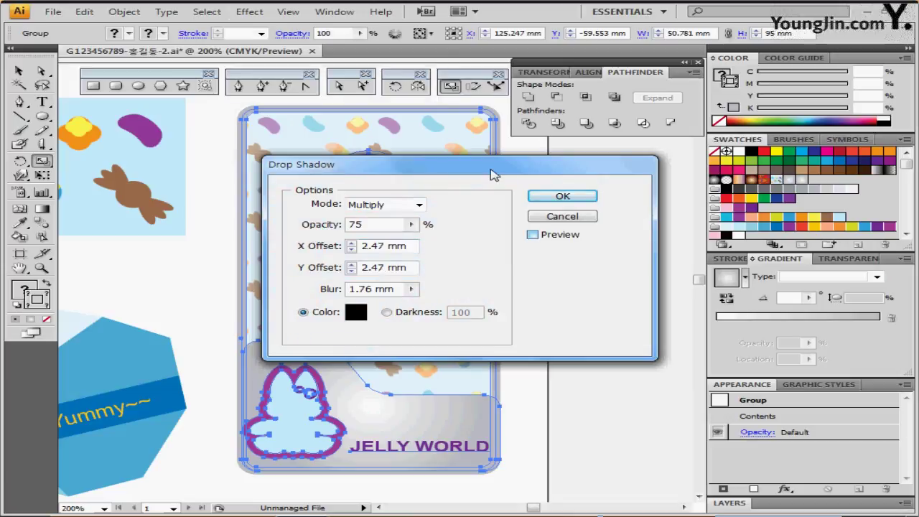
{"action": "left_click", "coordinate": [533, 234]}
{"action": "left_click_drag", "start_coordinate": [491, 165], "coordinate": [557, 162]}
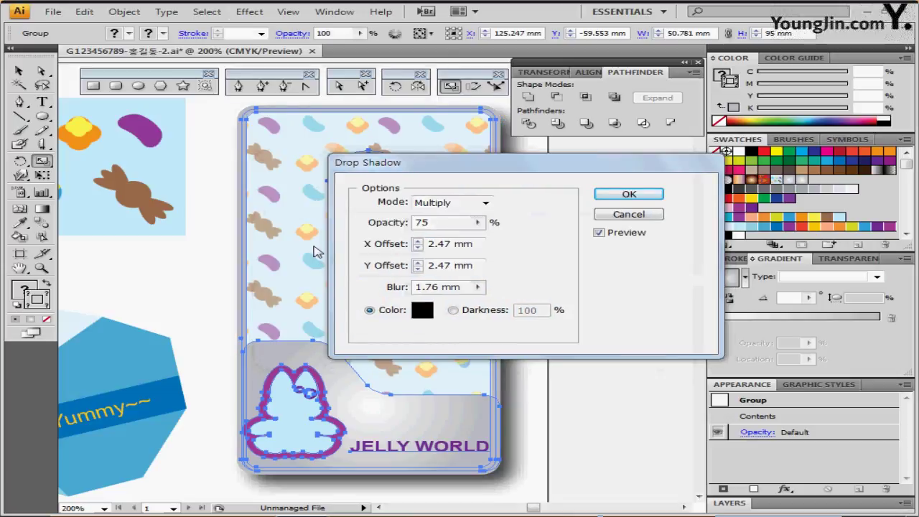
Set the drop shadow's X offset, Y offset and blur to 1 mm each, apply it, and deselect the package.
{"action": "left_click", "coordinate": [386, 247]}
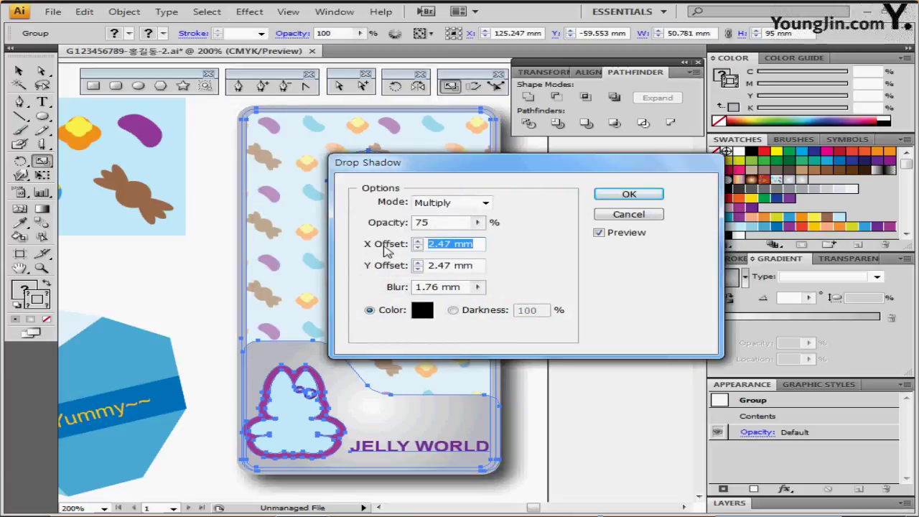
{"action": "type", "text": "1"}
{"action": "key", "text": "Tab"}
{"action": "type", "text": "1"}
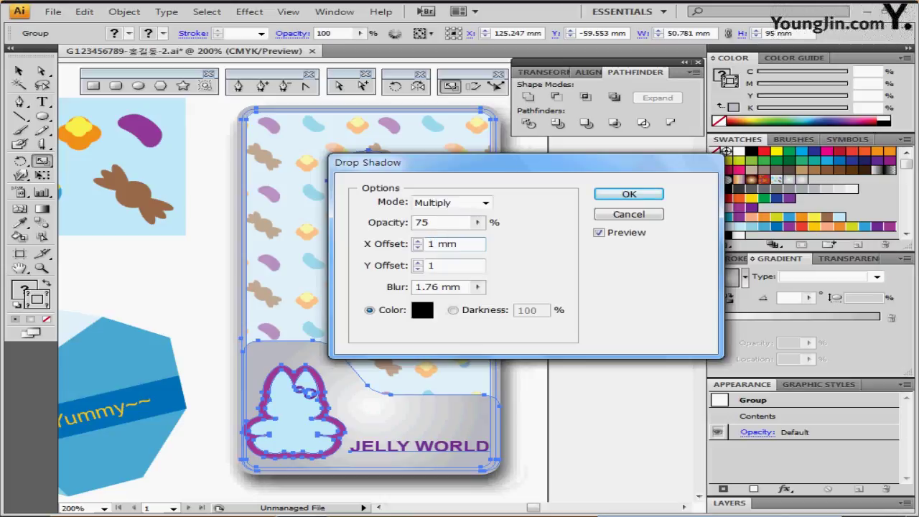
{"action": "key", "text": "Tab"}
{"action": "type", "text": "1"}
{"action": "key", "text": "Tab"}
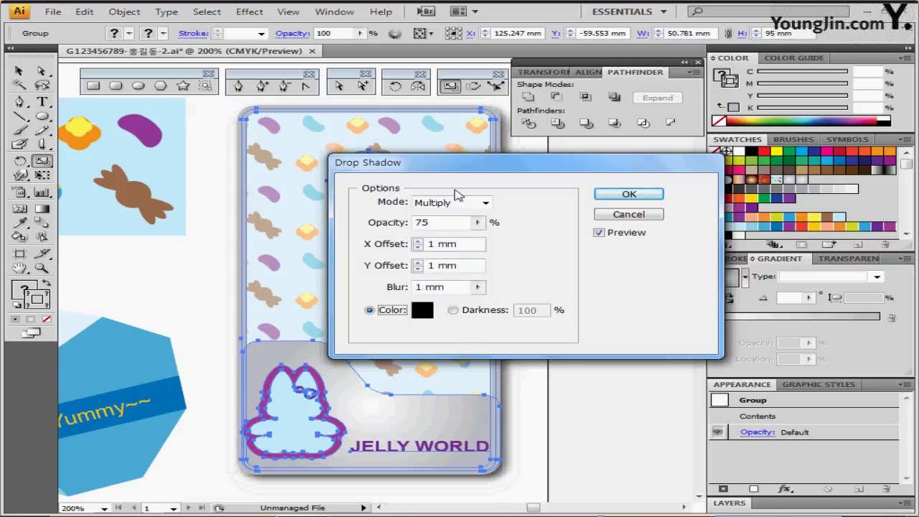
{"action": "left_click", "coordinate": [650, 194]}
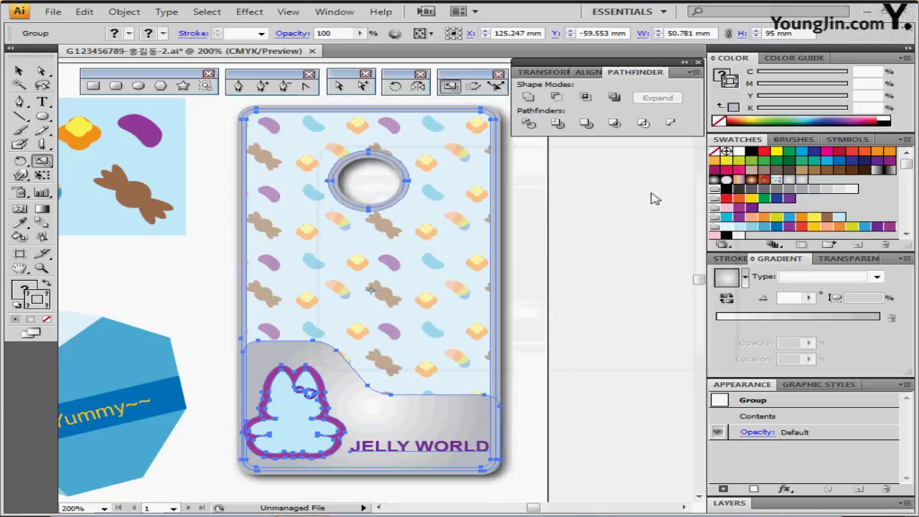
{"action": "left_click", "coordinate": [397, 278], "text": "alt"}
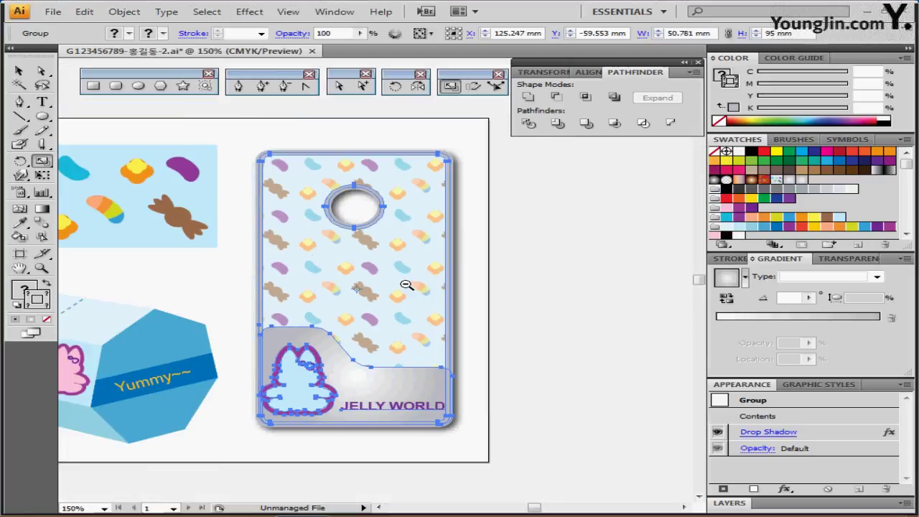
{"action": "left_click", "coordinate": [404, 285], "text": "alt"}
{"action": "left_click_drag", "start_coordinate": [448, 237], "coordinate": [510, 240]}
{"action": "left_click", "coordinate": [384, 235]}
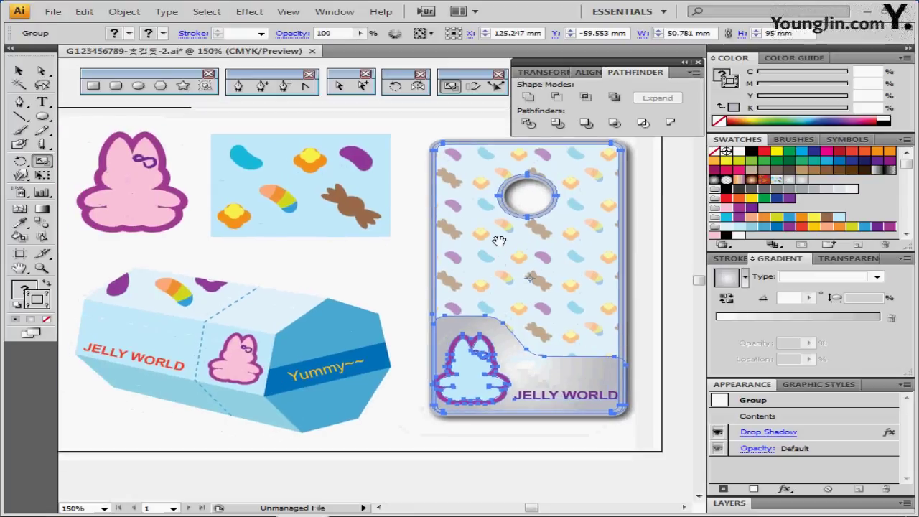
{"action": "left_click", "coordinate": [655, 230]}
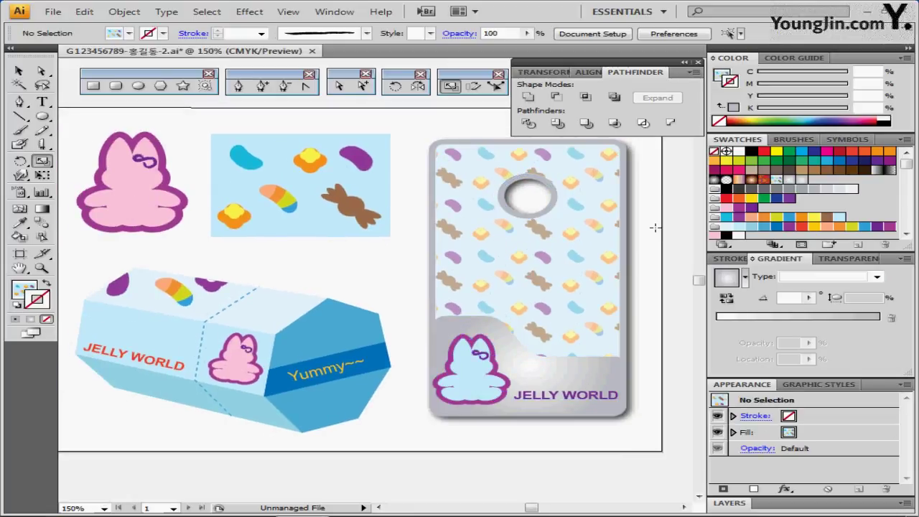